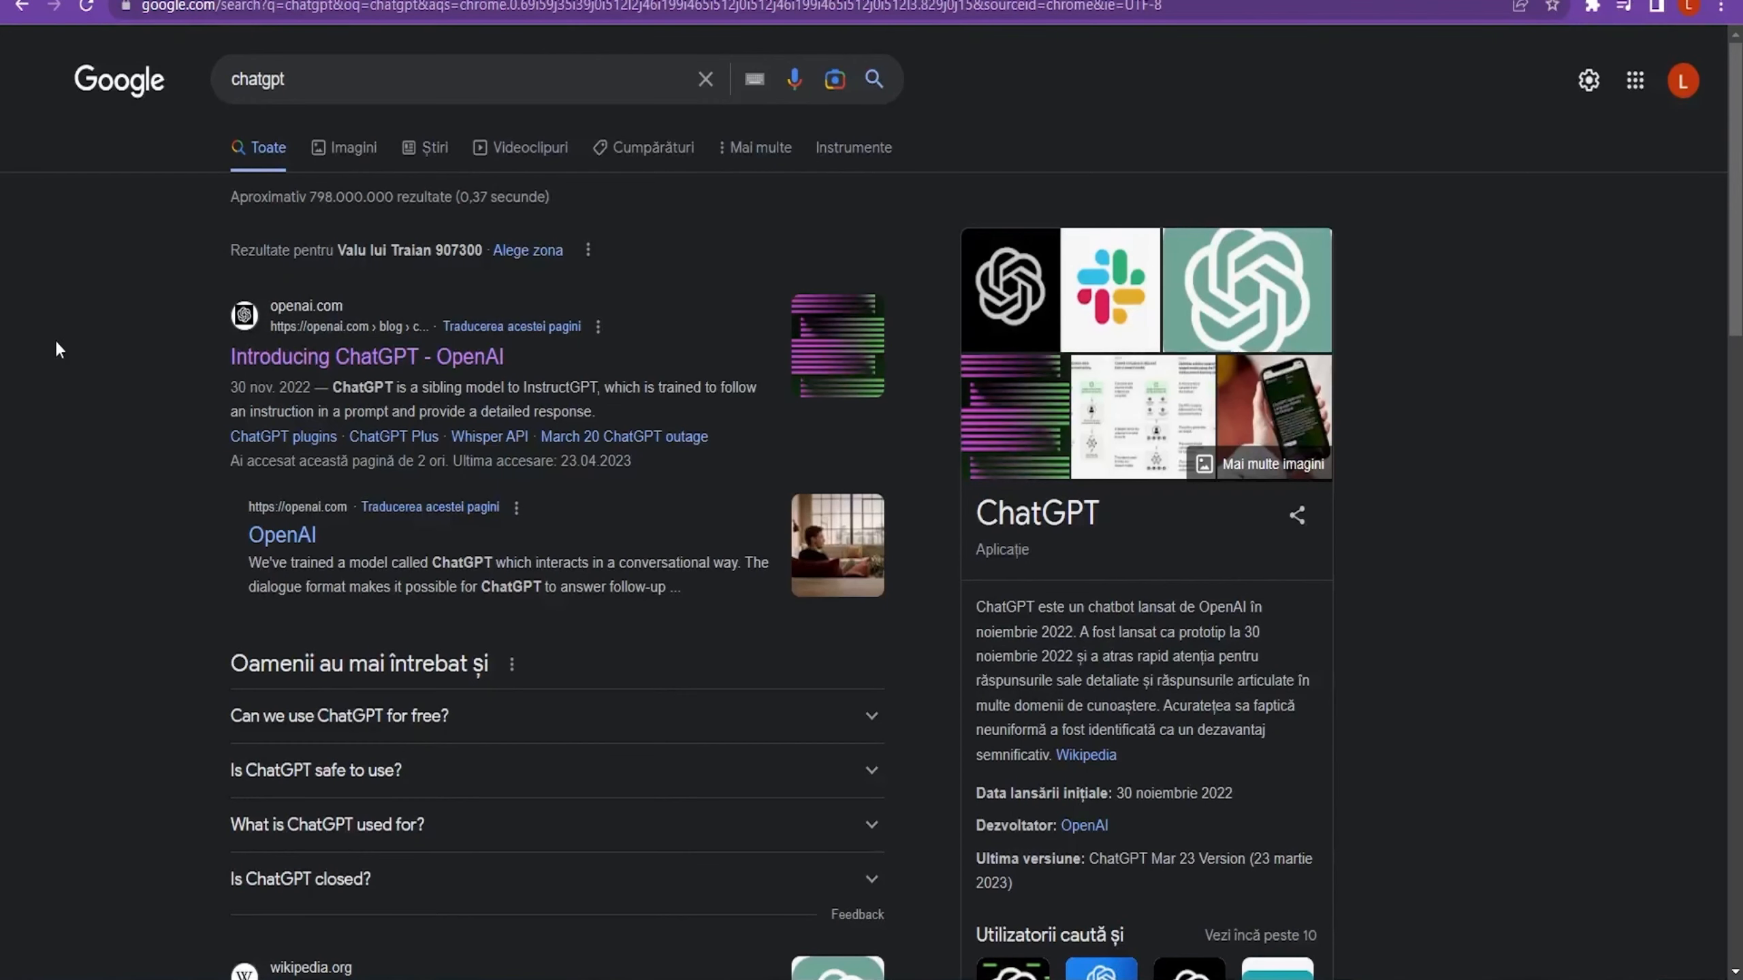
- Open the Introducing ChatGPT page from the search results and launch ChatGPT
left_click(302, 356)
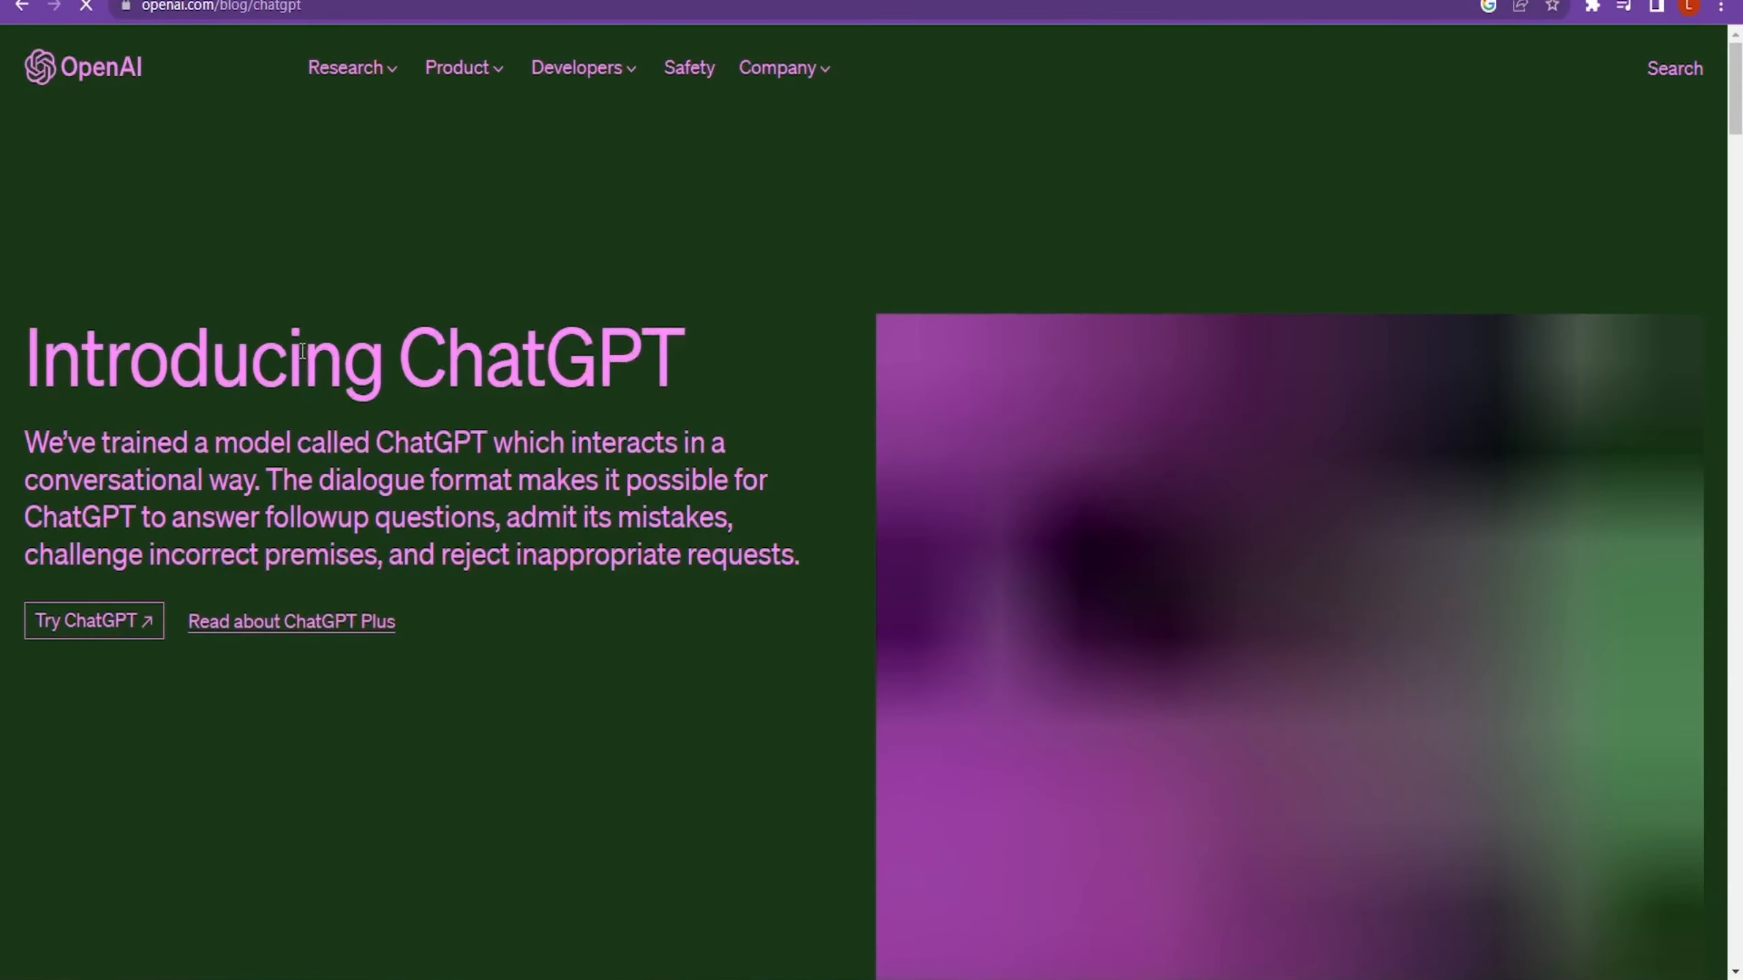
left_click(90, 633)
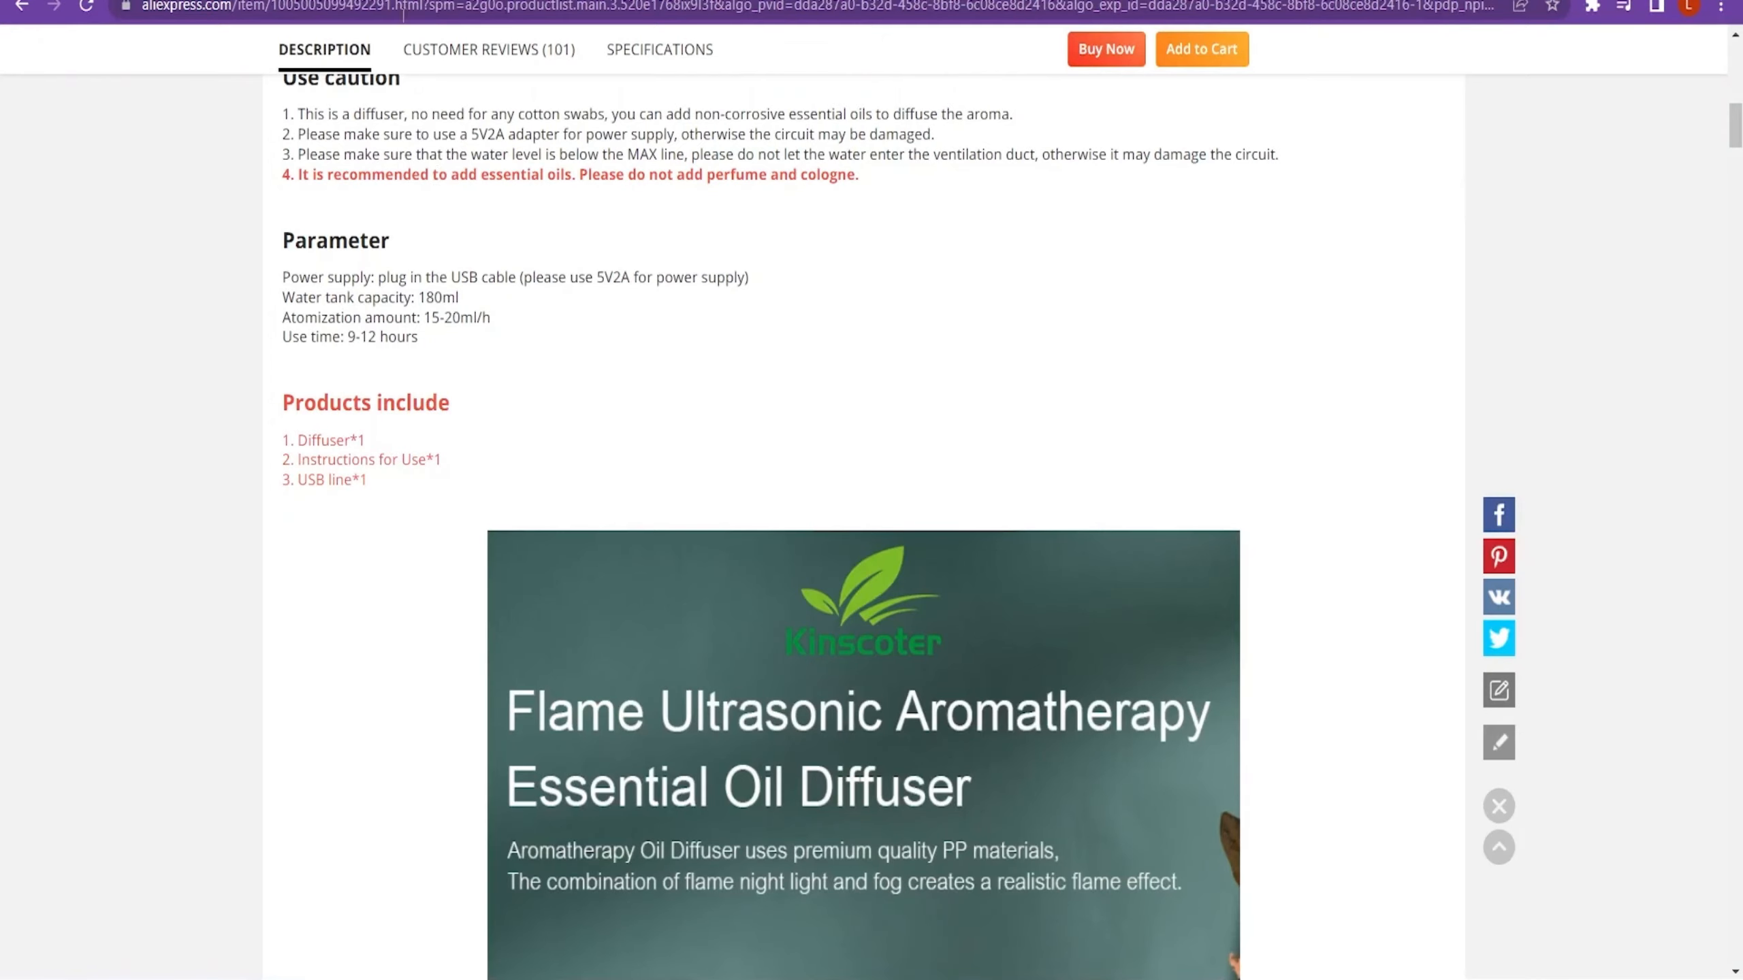
- Review the description and product details of the flame aroma diffuser listing on AliExpress
scroll(529, 424, "up", 10)
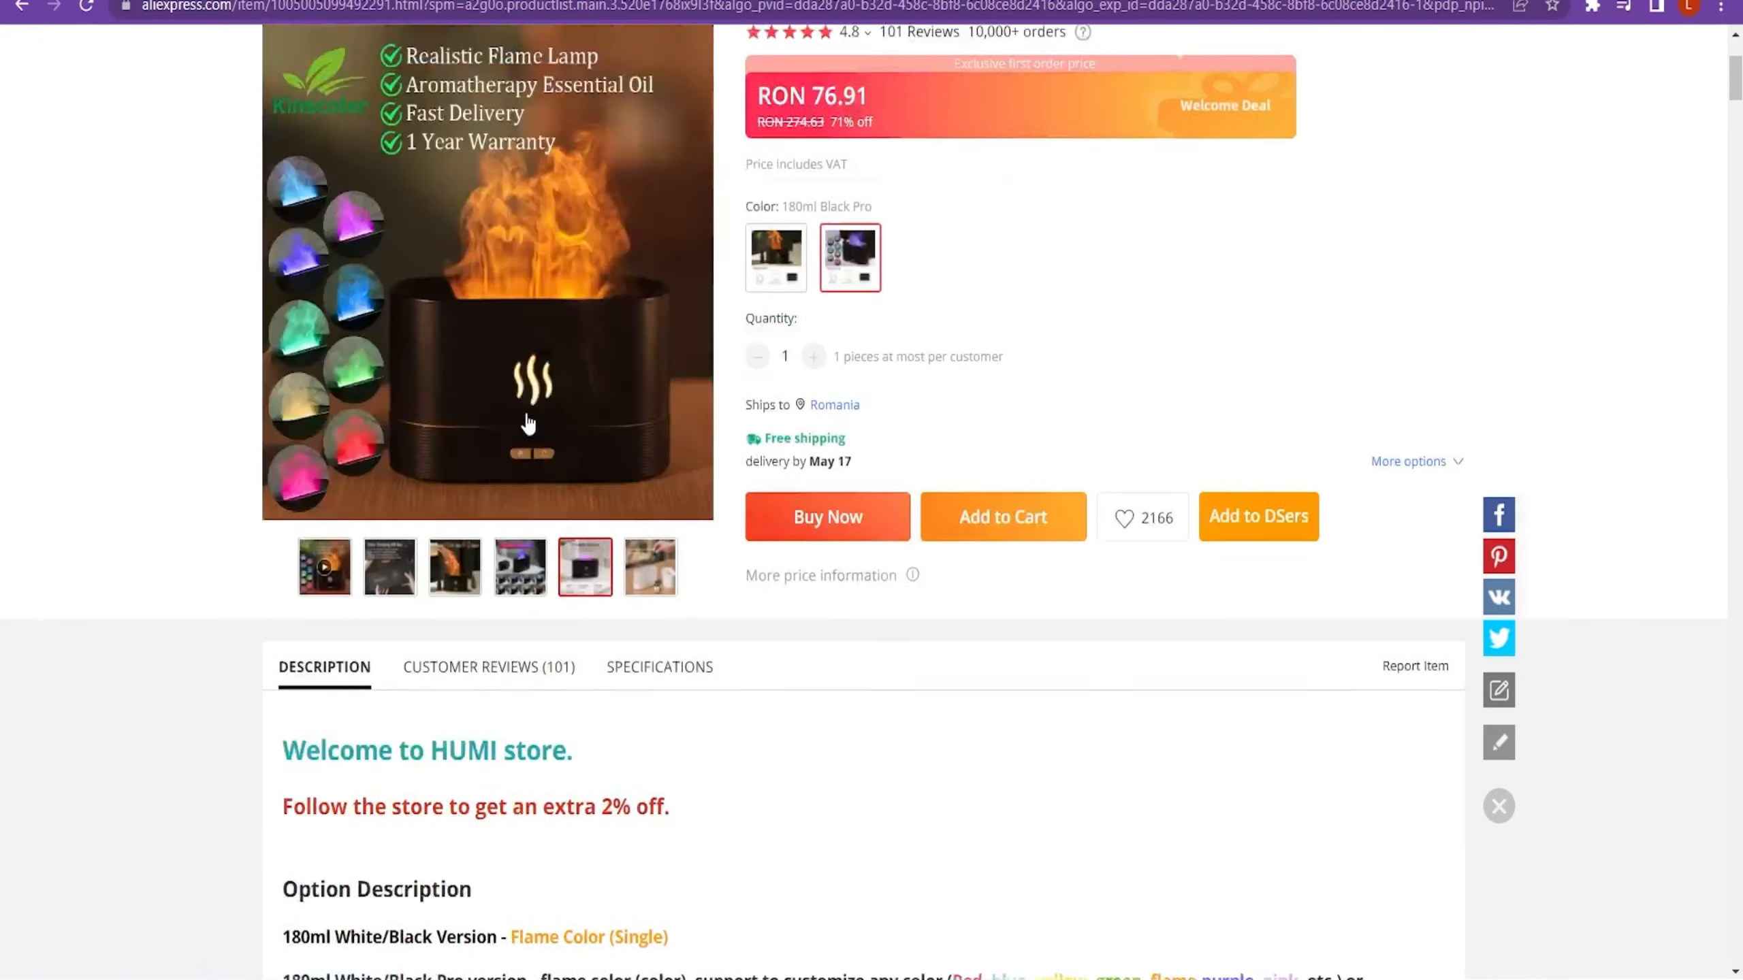
scroll(528, 423, "up", 4)
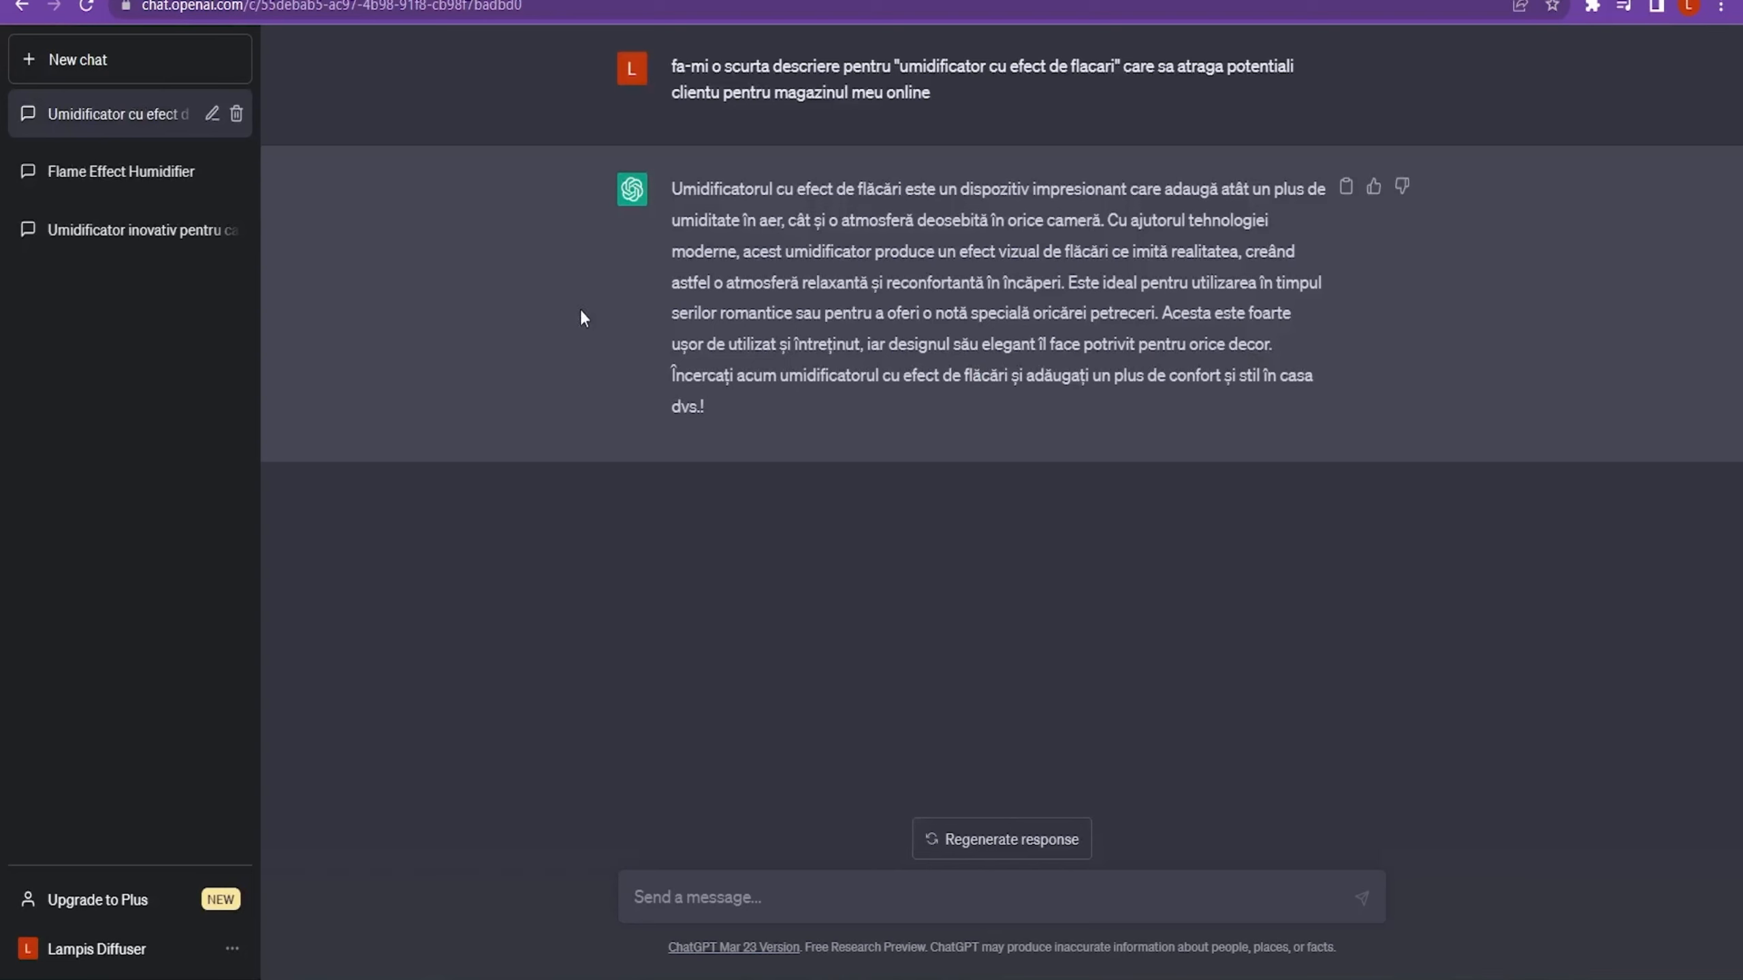
- Copy ChatGPT's flame-effect humidifier description and replace the Kinscoter Aroma Diffuser product's description in Shopify with it
left_click_drag(676, 187, 755, 420)
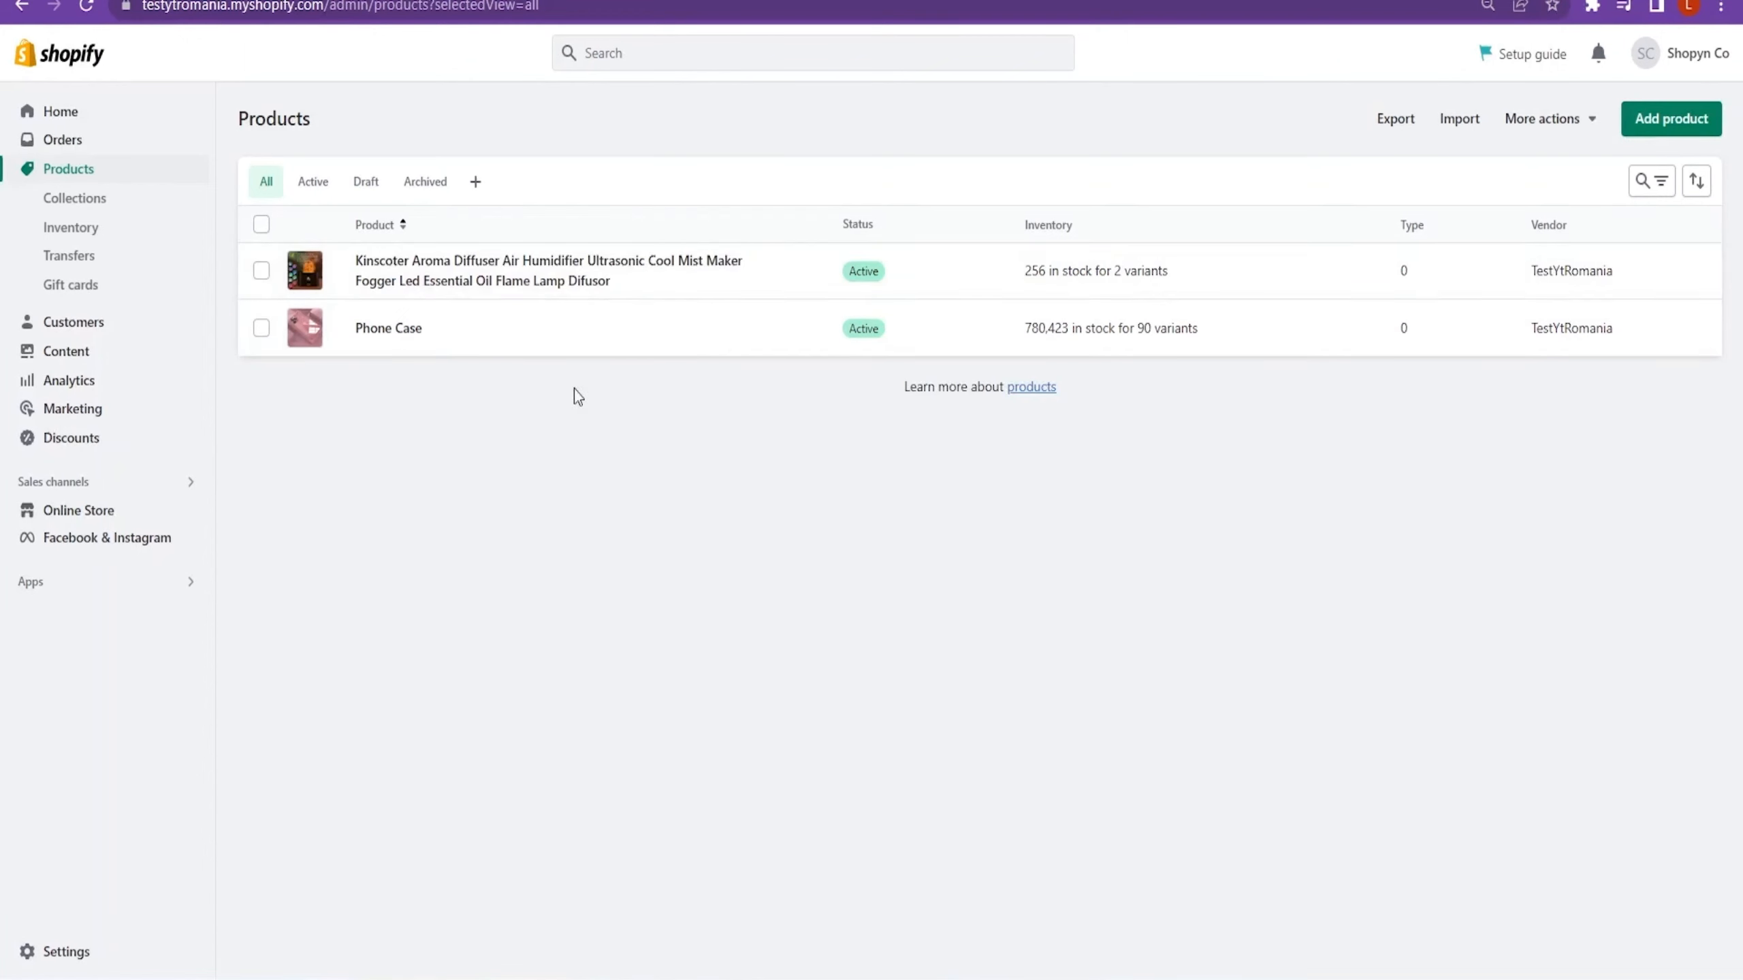
left_click(487, 281)
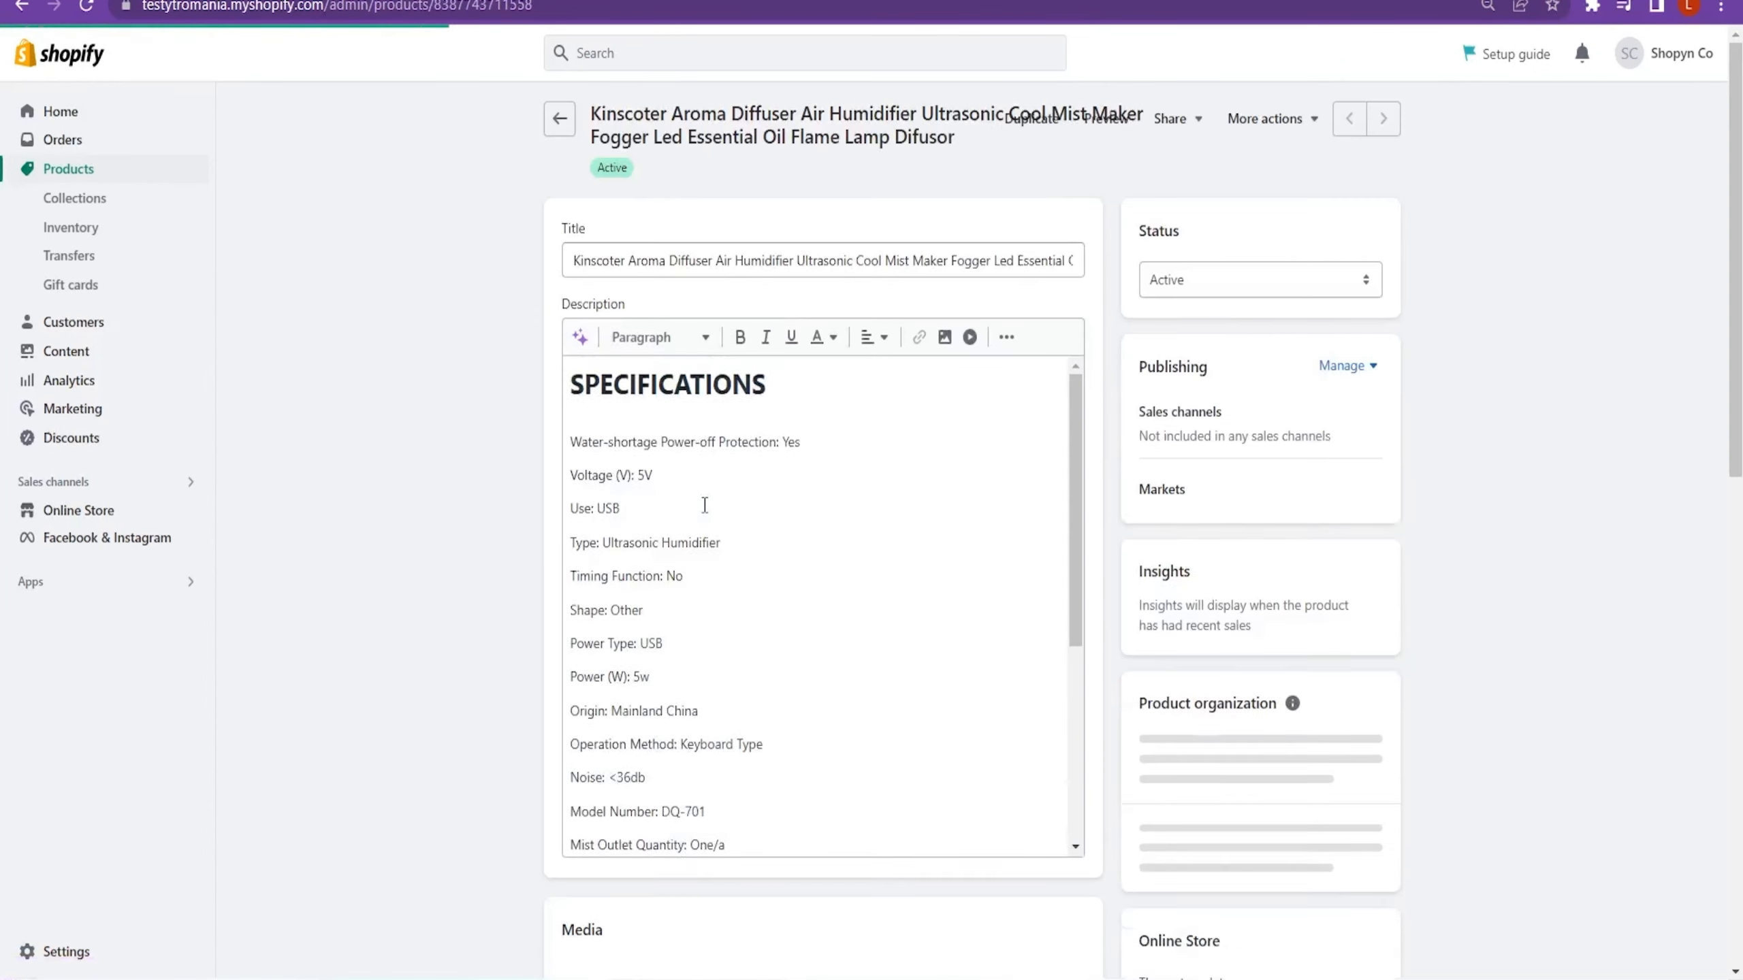
left_click(705, 504)
key("ctrl+a")
key("ctrl+v")
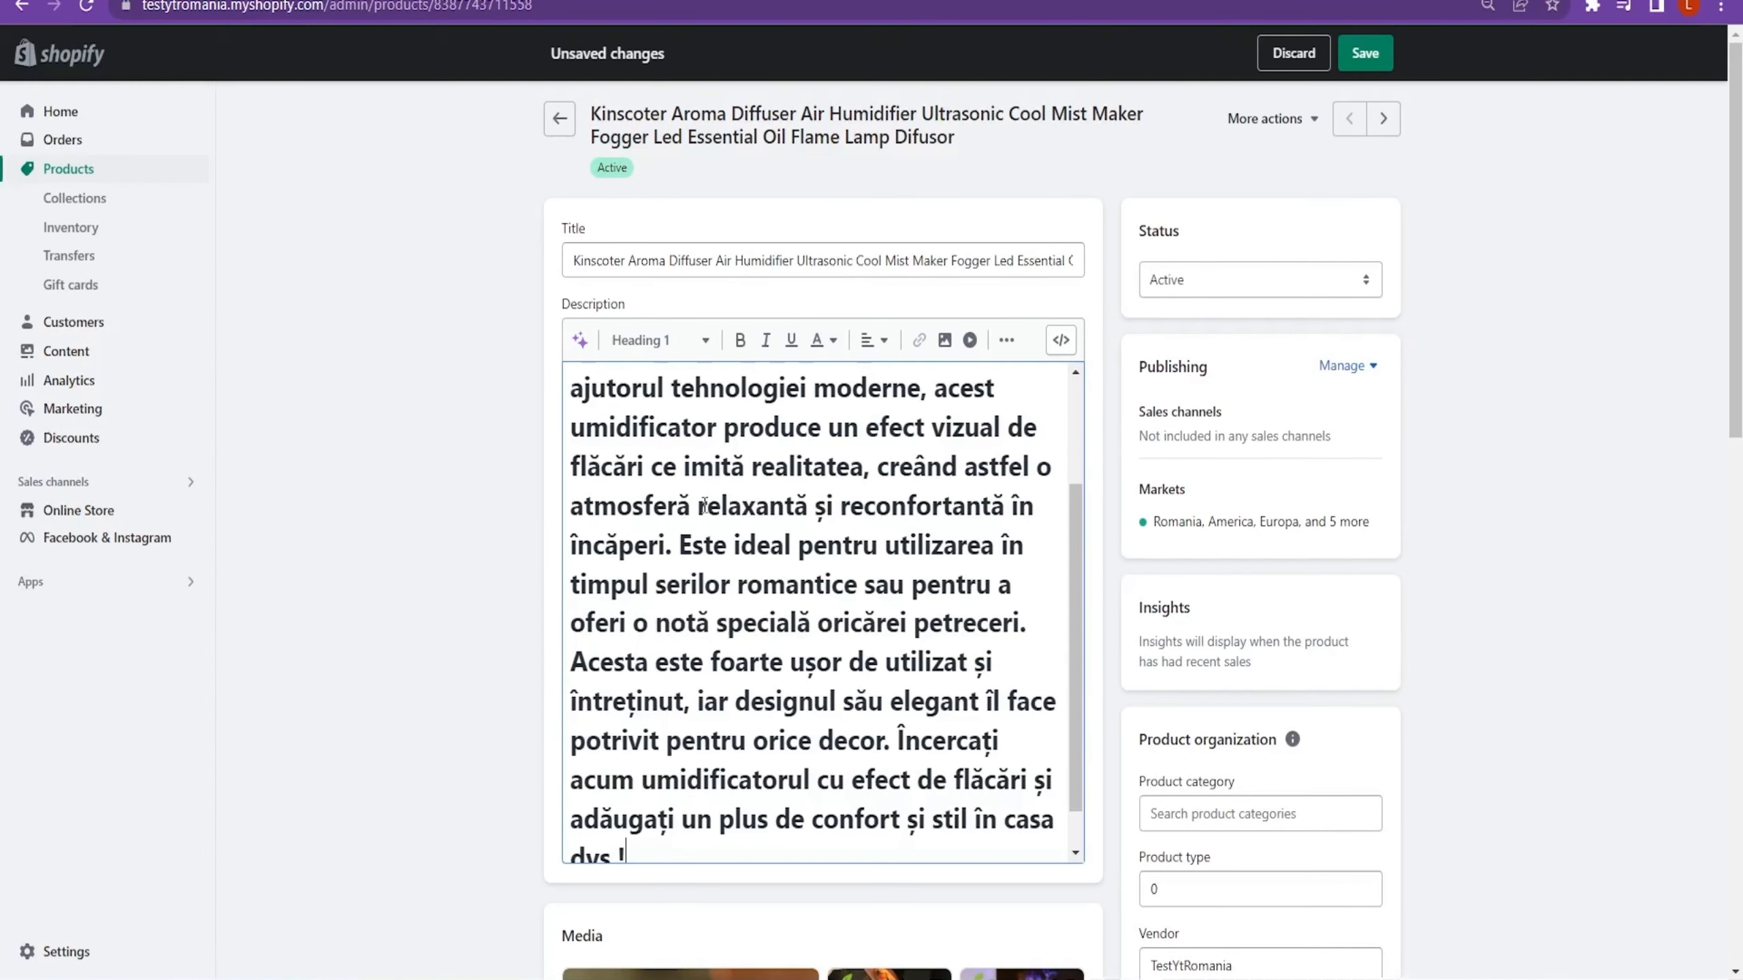
- Change the format of the entire product description to Paragraph
key("ctrl+a")
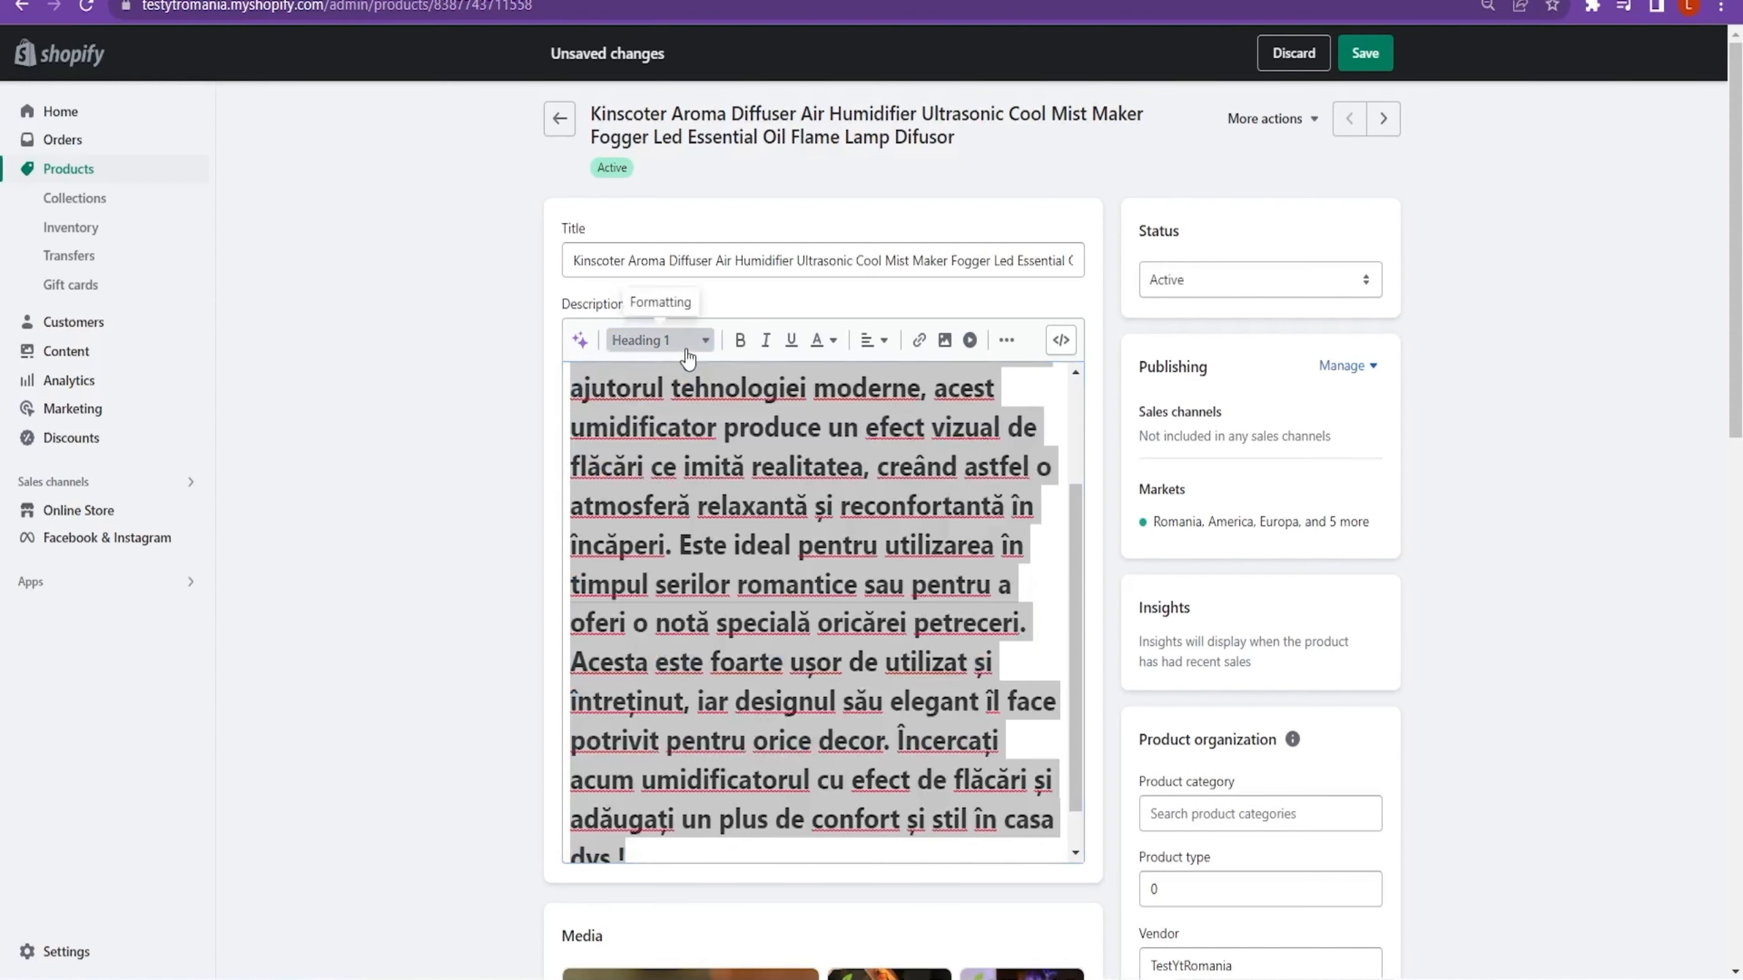
left_click(659, 339)
left_click(682, 389)
left_click(687, 459)
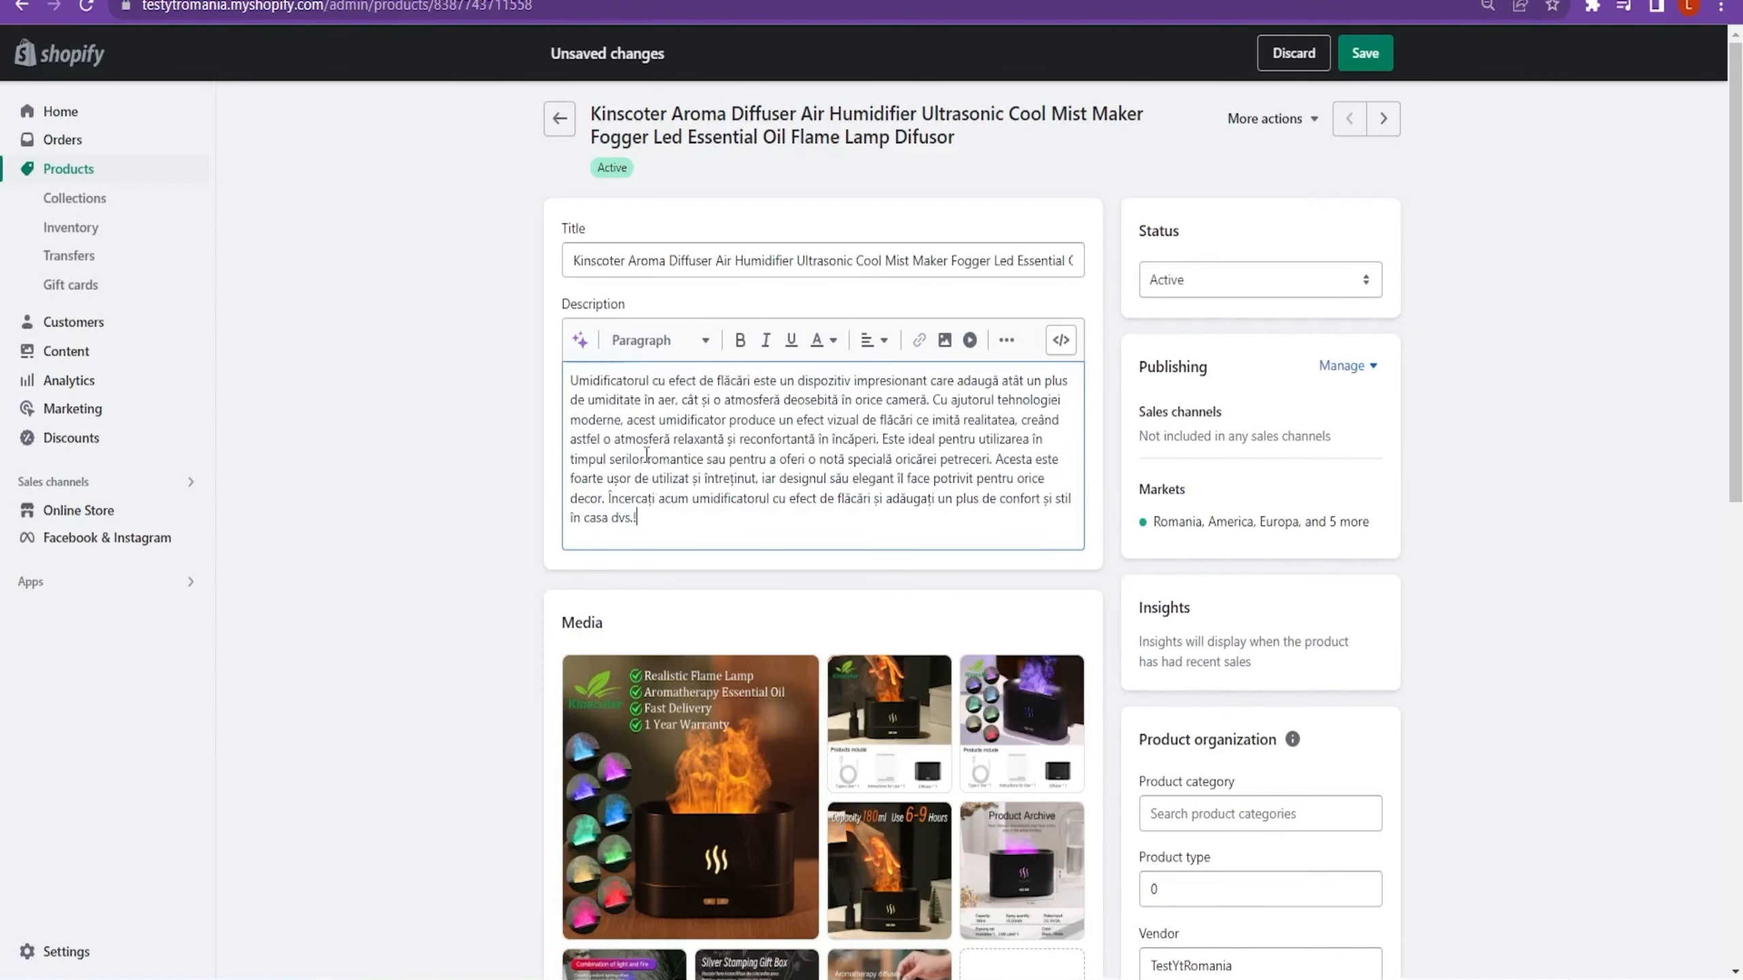
- Generate an AI product description suggestion from the keywords "flame humifier" with the Expert tone of voice
left_click(581, 339)
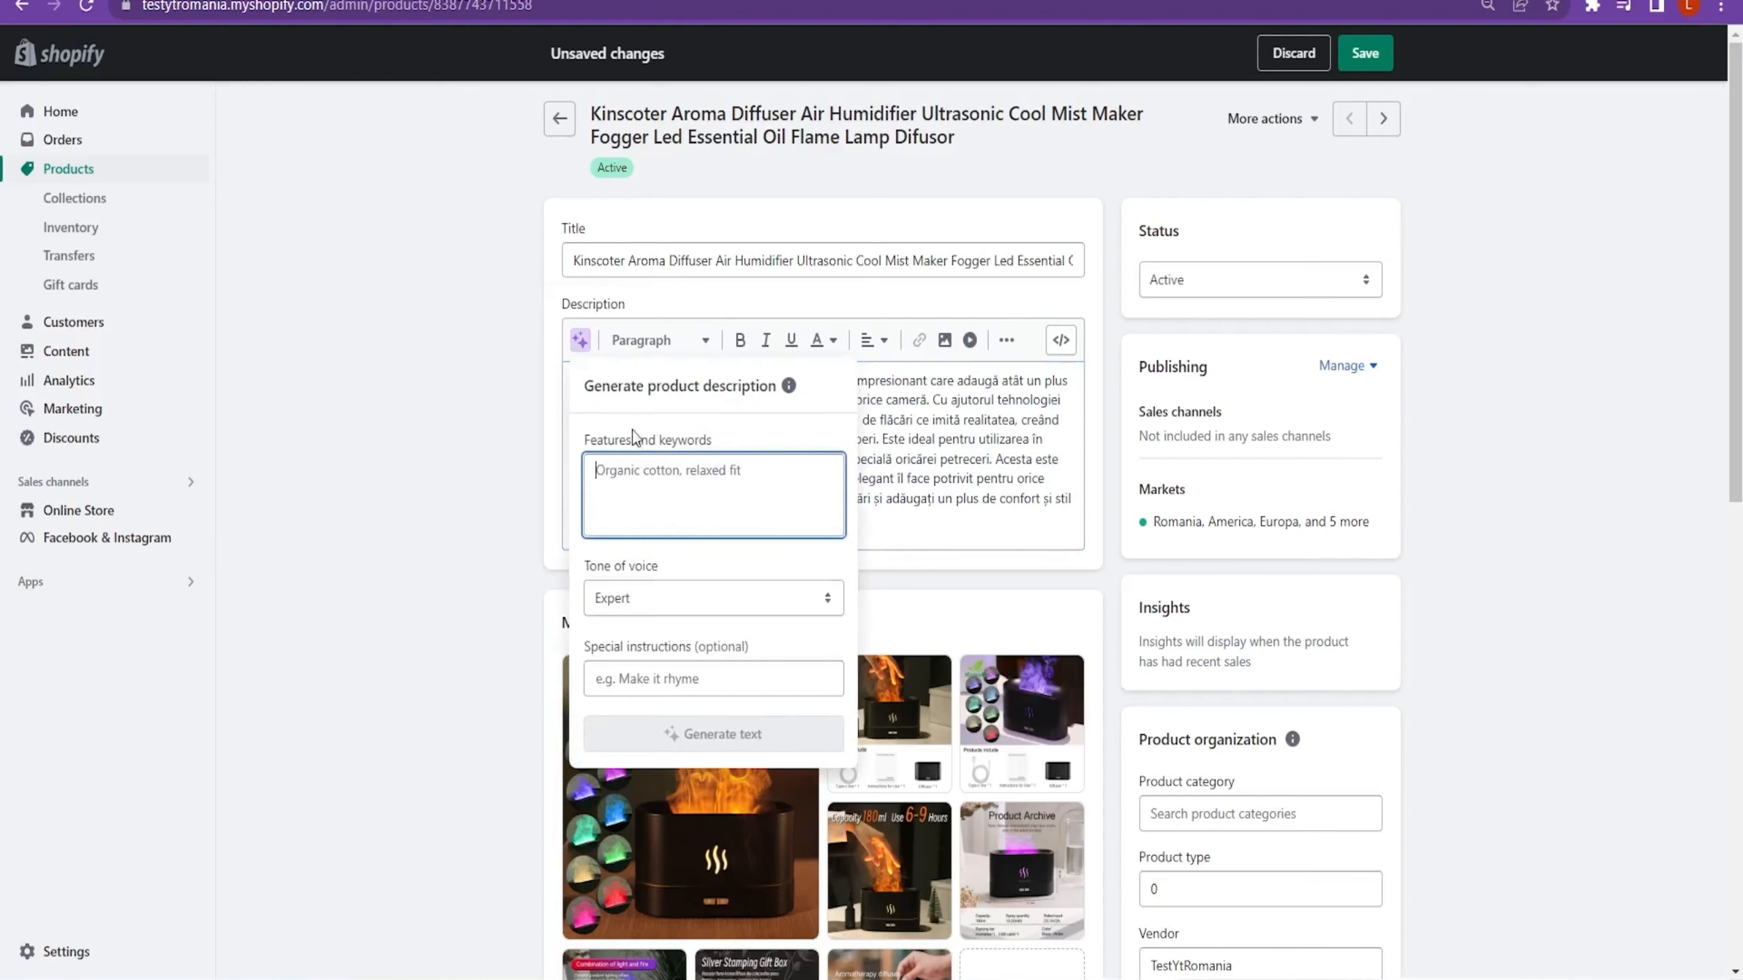
type("flame humifier")
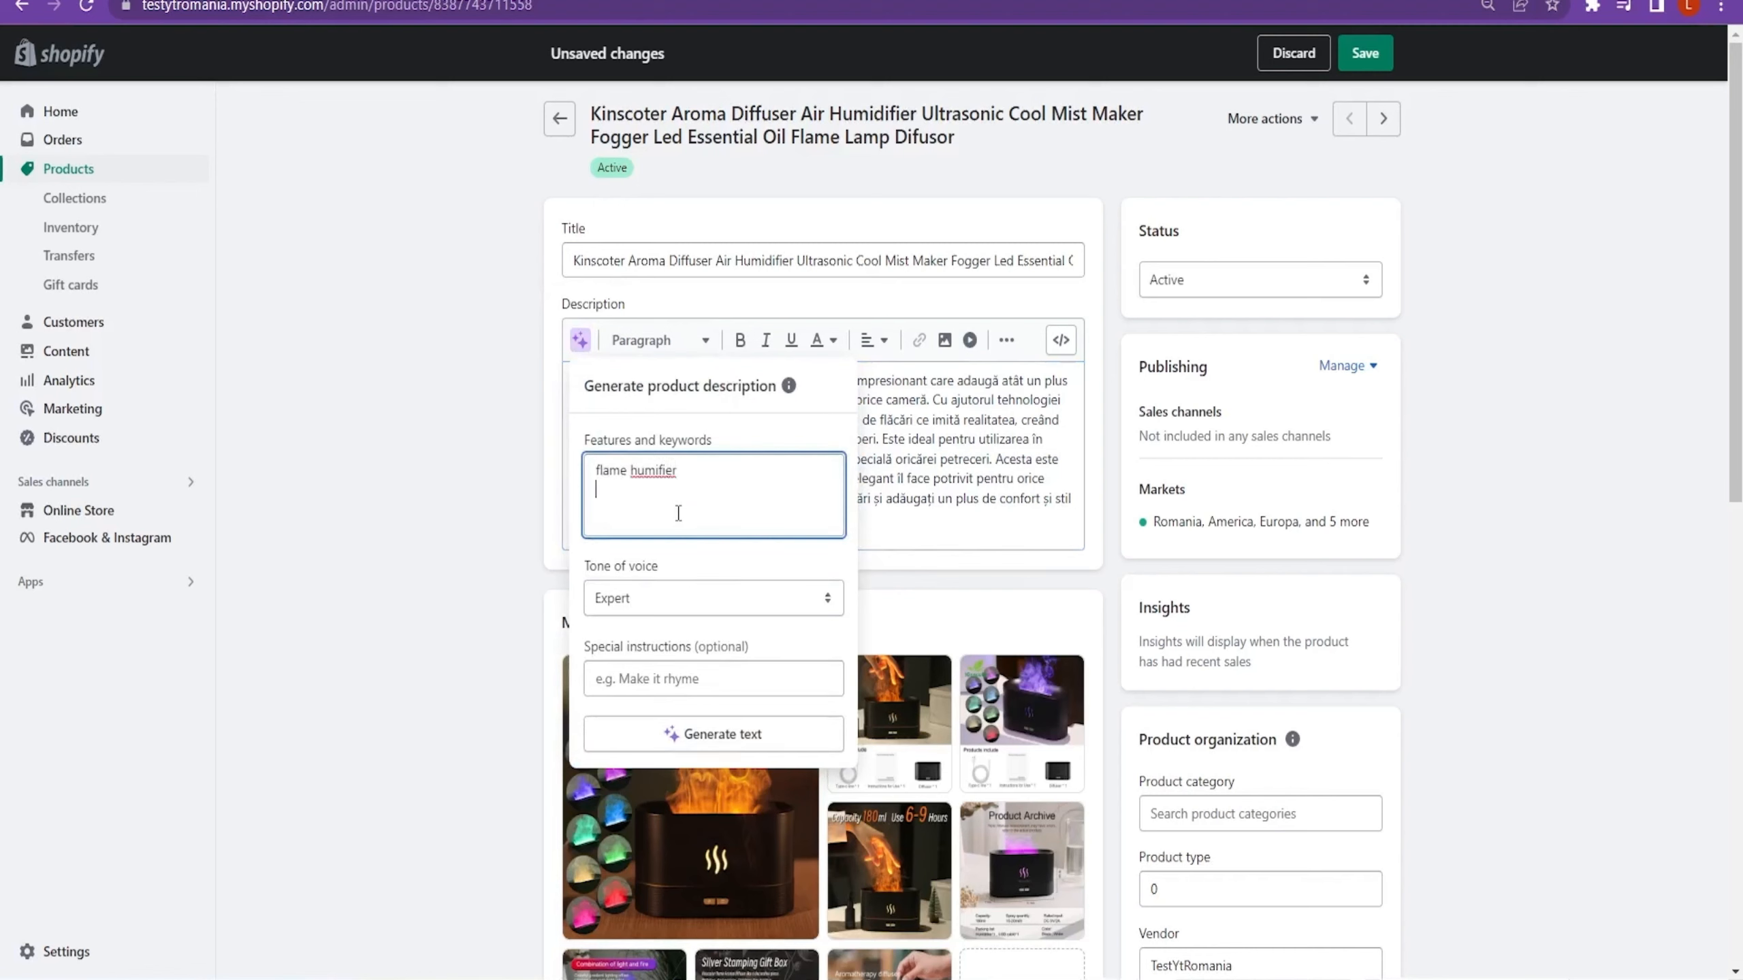
left_click(720, 736)
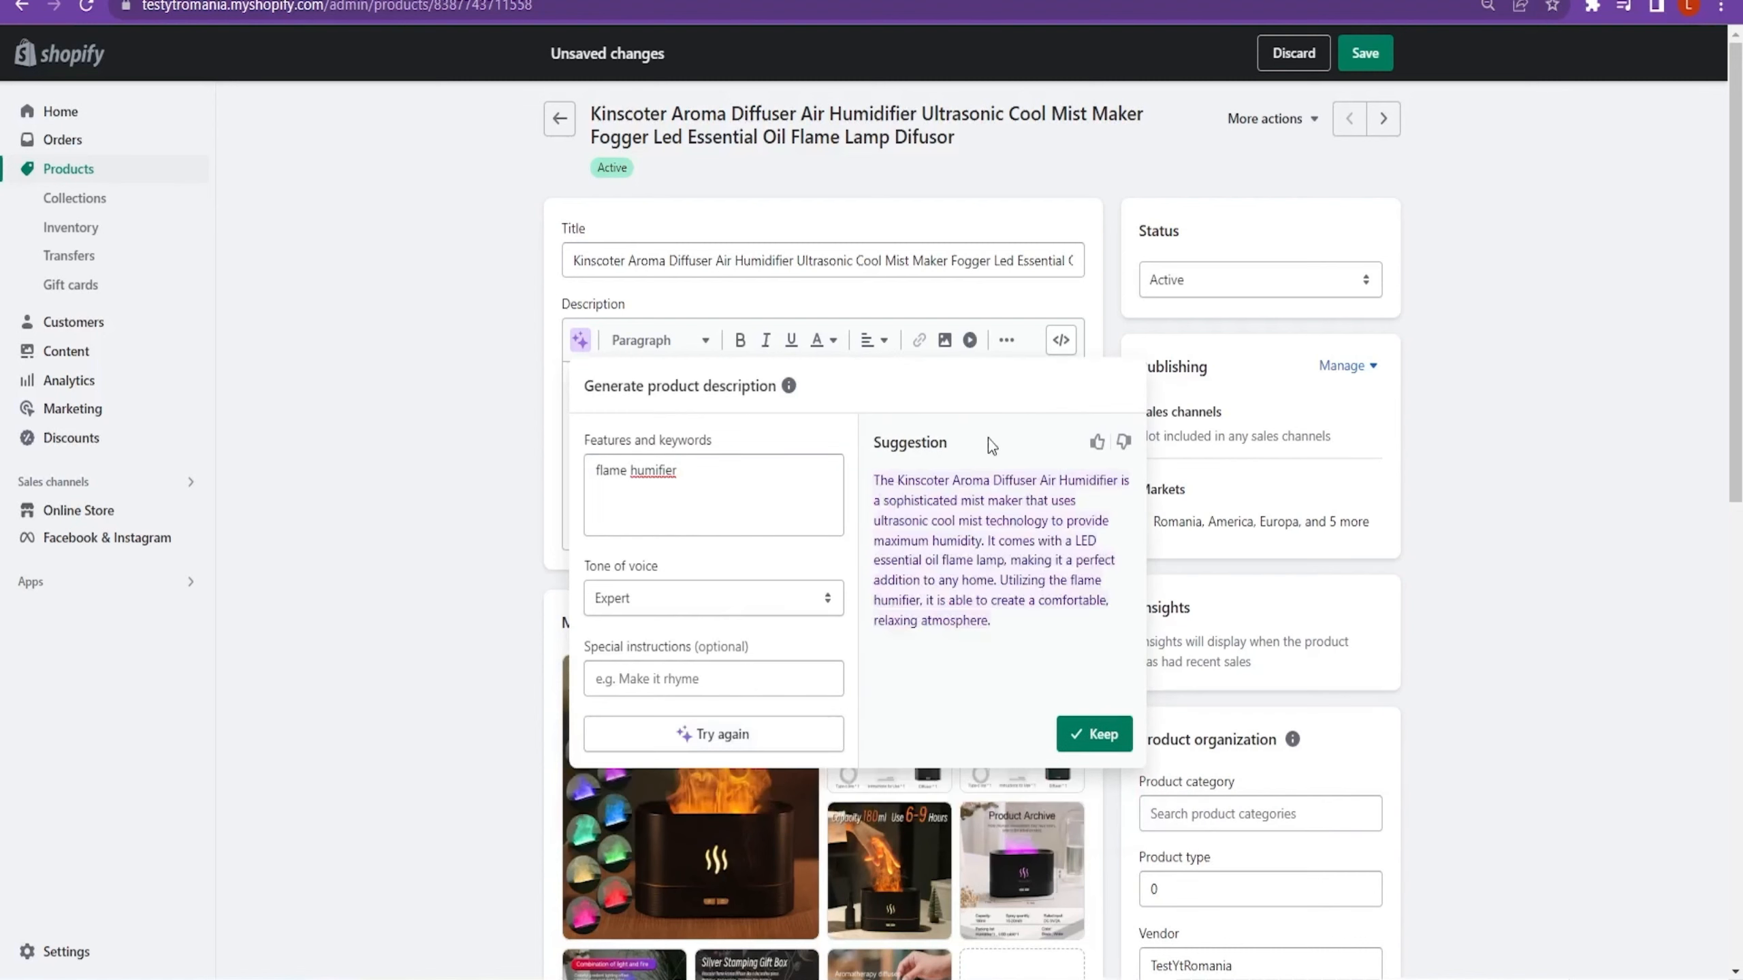
- Copy the suggested English description and open Google Translate in a new tab
left_click_drag(875, 476, 1027, 635)
key("ctrl+c")
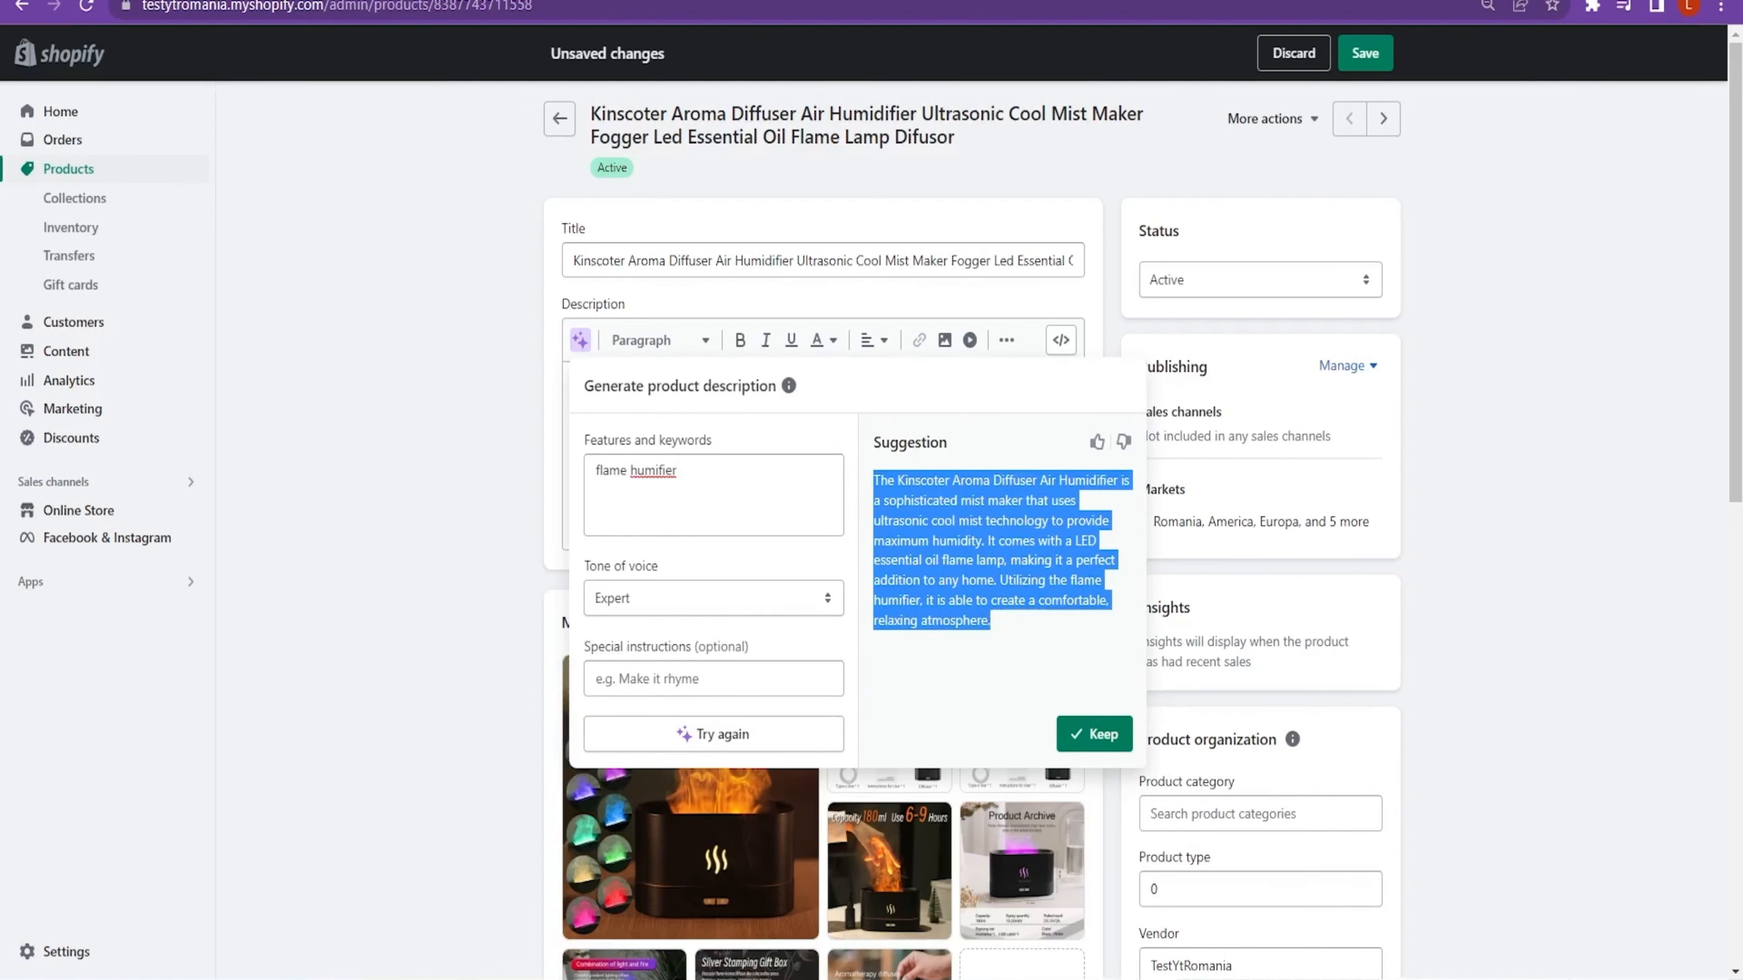
key("ctrl+t")
type("tra")
left_click(259, 34)
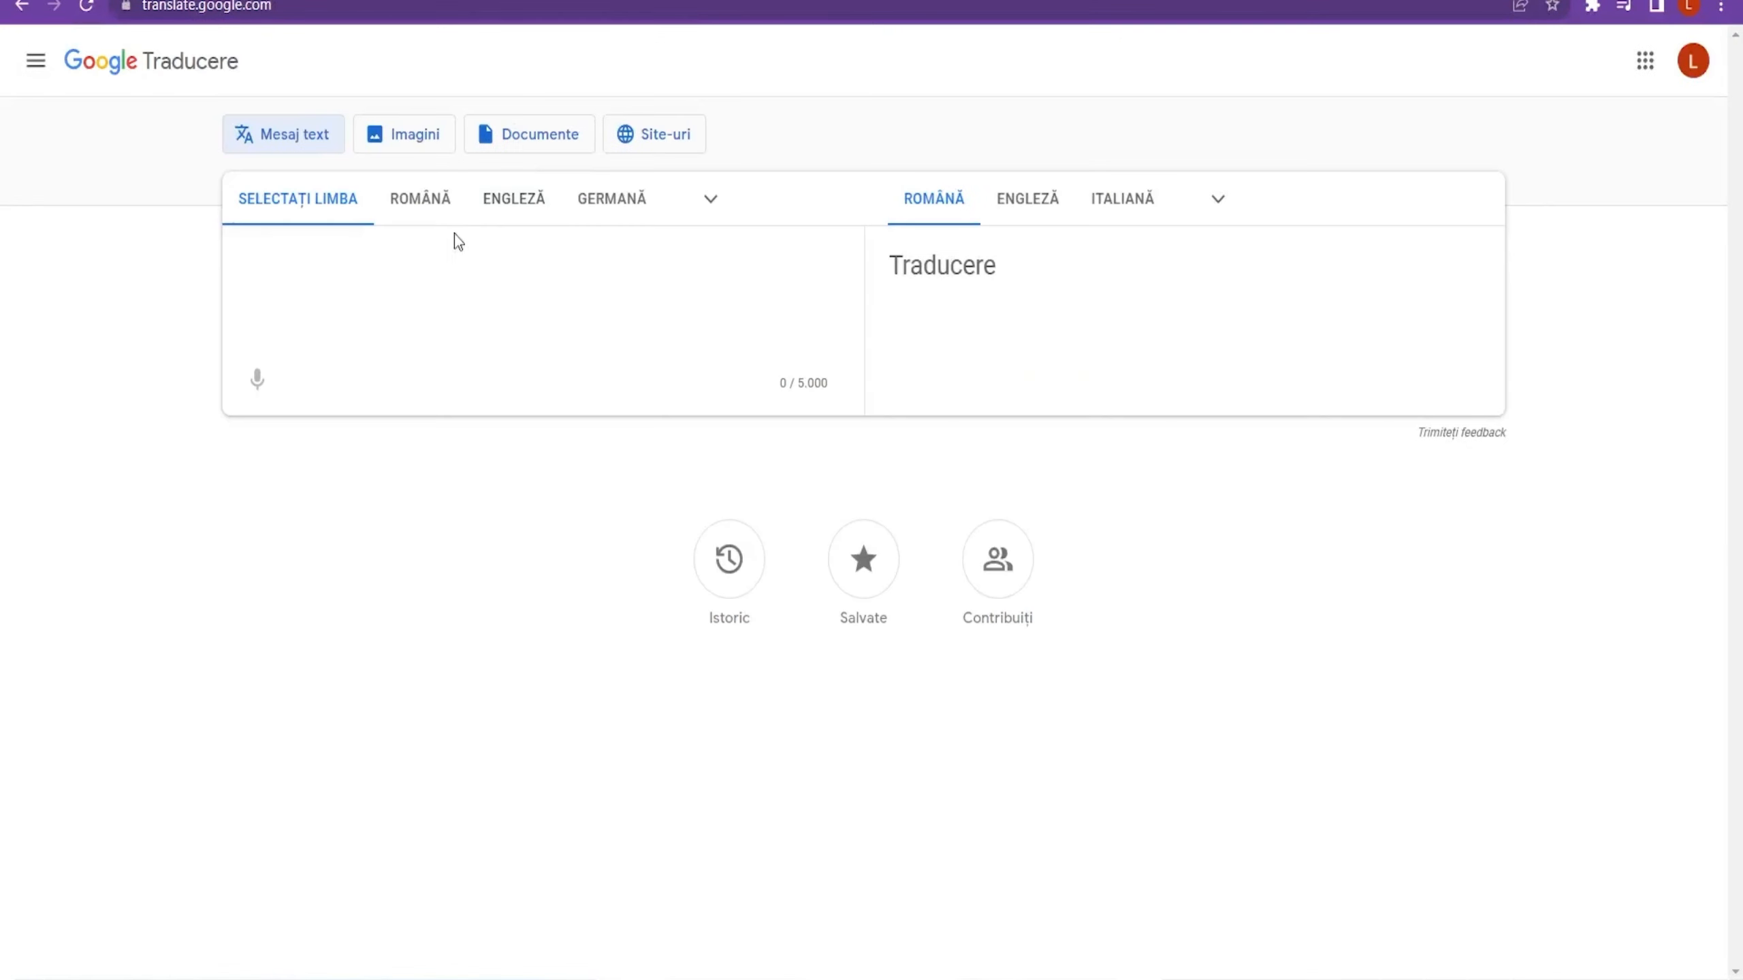
- Translate the copied description from English into Romanian and copy the translation
left_click(455, 259)
key("ctrl+v")
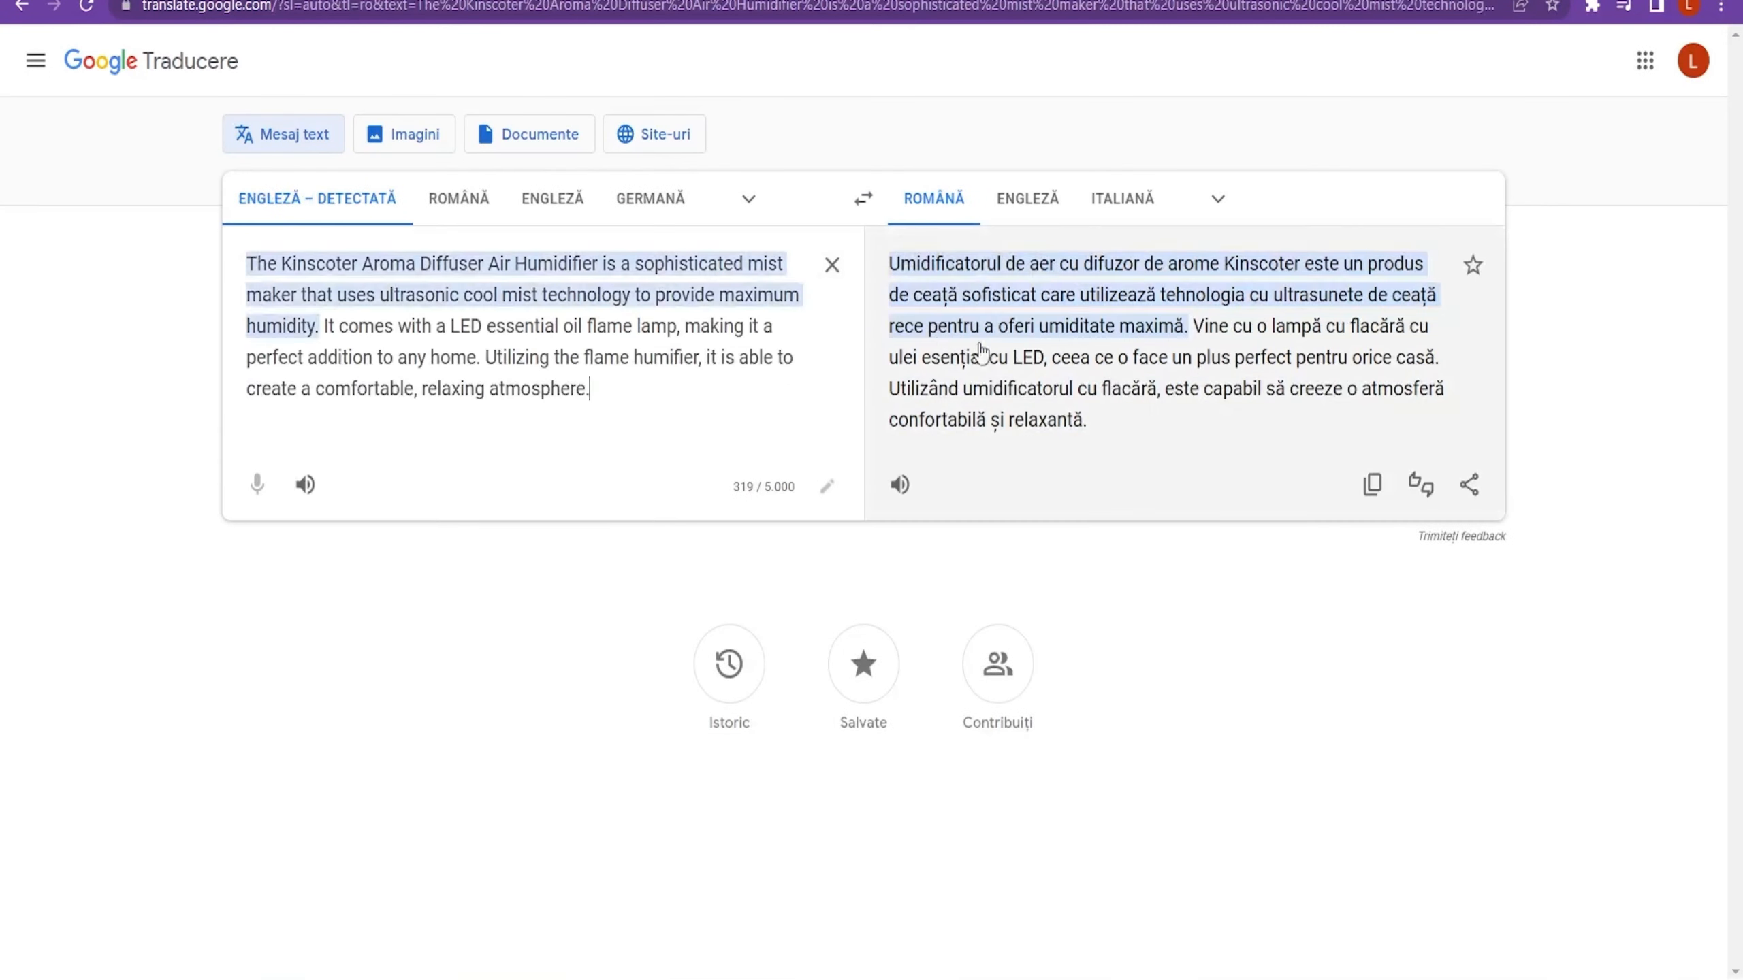
left_click(1373, 484)
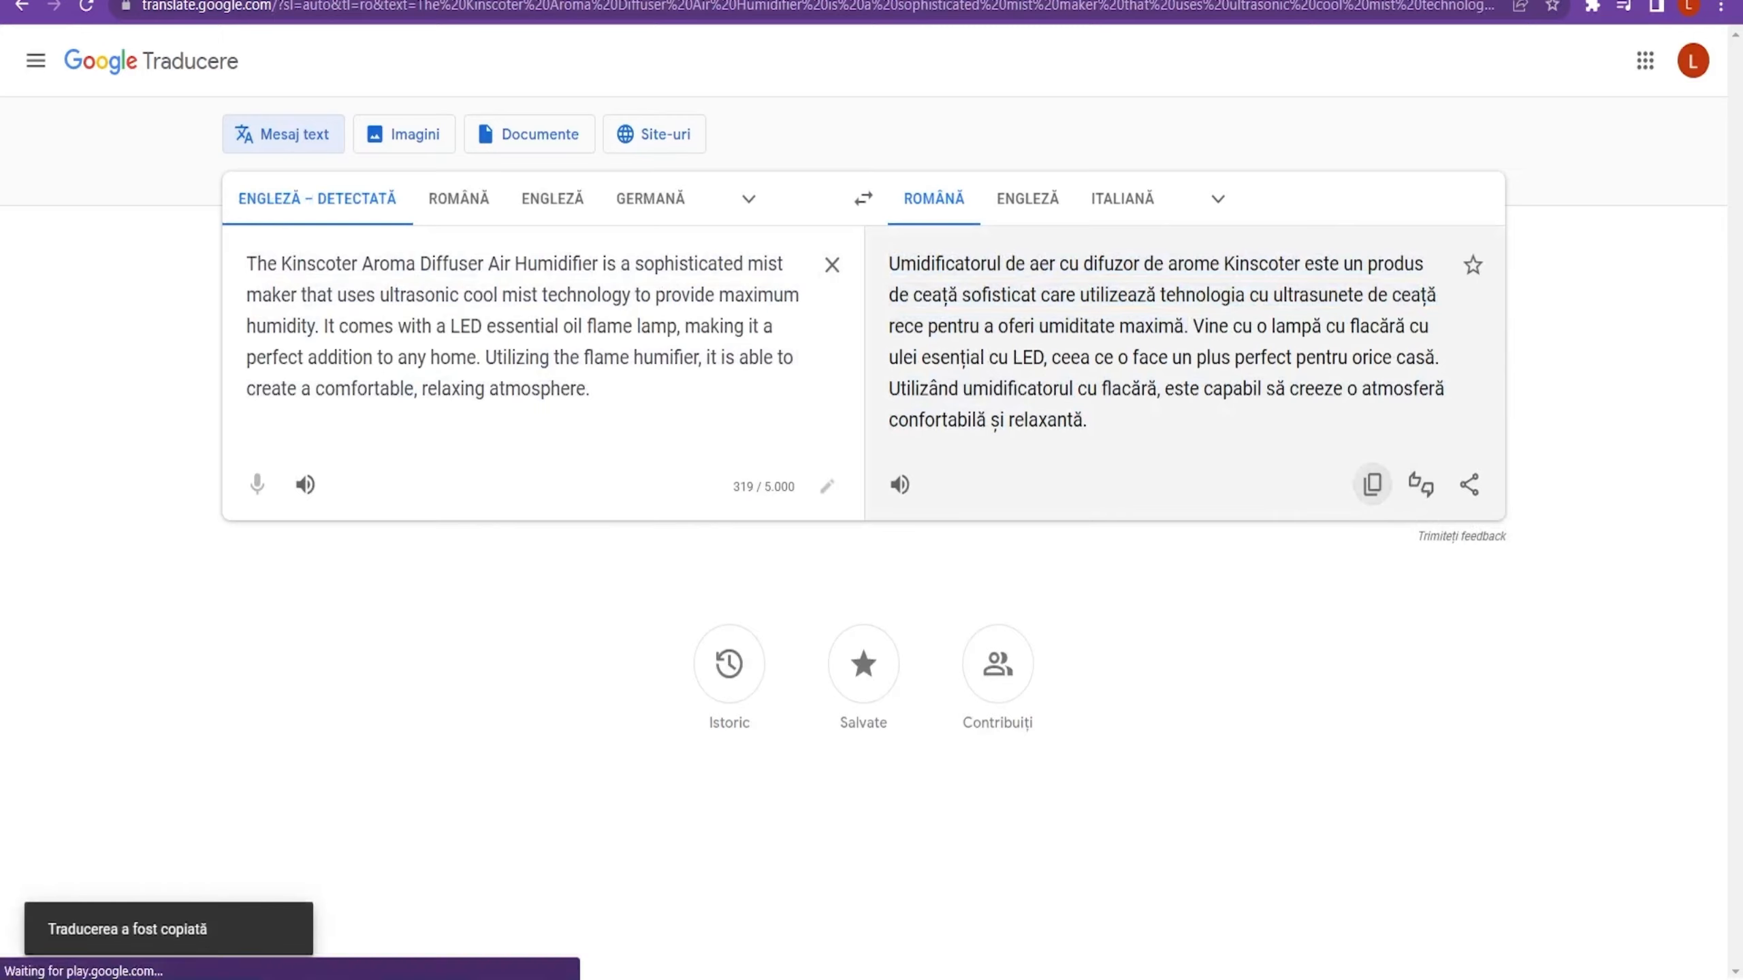
- Return to the Shopify product and enter the Romanian "Umidificatorul cu efect de flăcări" text as the whole description
key("ctrl+shift+Tab")
left_click(511, 473)
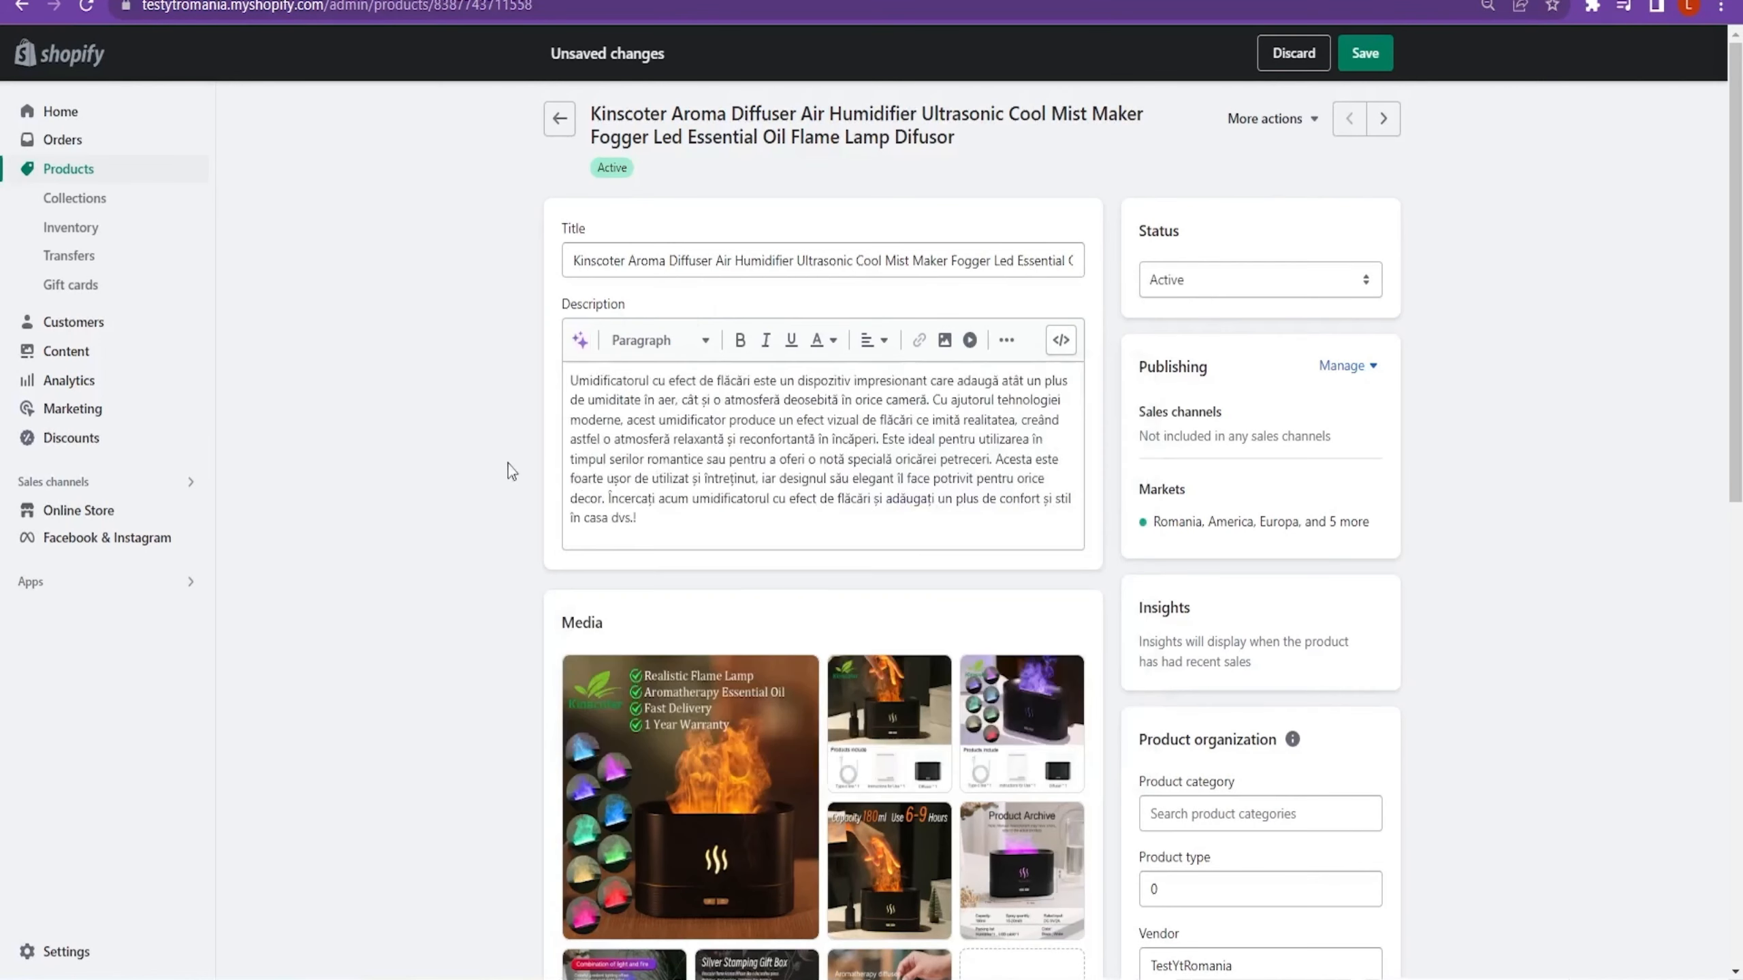
left_click(742, 512)
key("ctrl+a")
type("Umidificatorul cu efect de flăcări este un dispozitiv impresionant care adaugă atât un plus de umiditate în aer, cât și o atmosferă deosebită în orice cameră. Cu ajutorul tehnologiei moderne, acest umidificator produce un efect vizual de flăcări ce imită realitatea, creând astfel o atmosferă relaxantă și reconfortantă în încăperi. Este ideal pentru utilizarea în timpul serilor romantice sau pentru a oferi o notă specială oricărei petreceri. Acesta este foarte ușor de utilizat și întreținut, iar designul său elegant îl face potrivit pentru orice decor. Încercați acum umidificatorul cu efect de flăcări și adăugați un plus de confort și stil în casa dvs.!")
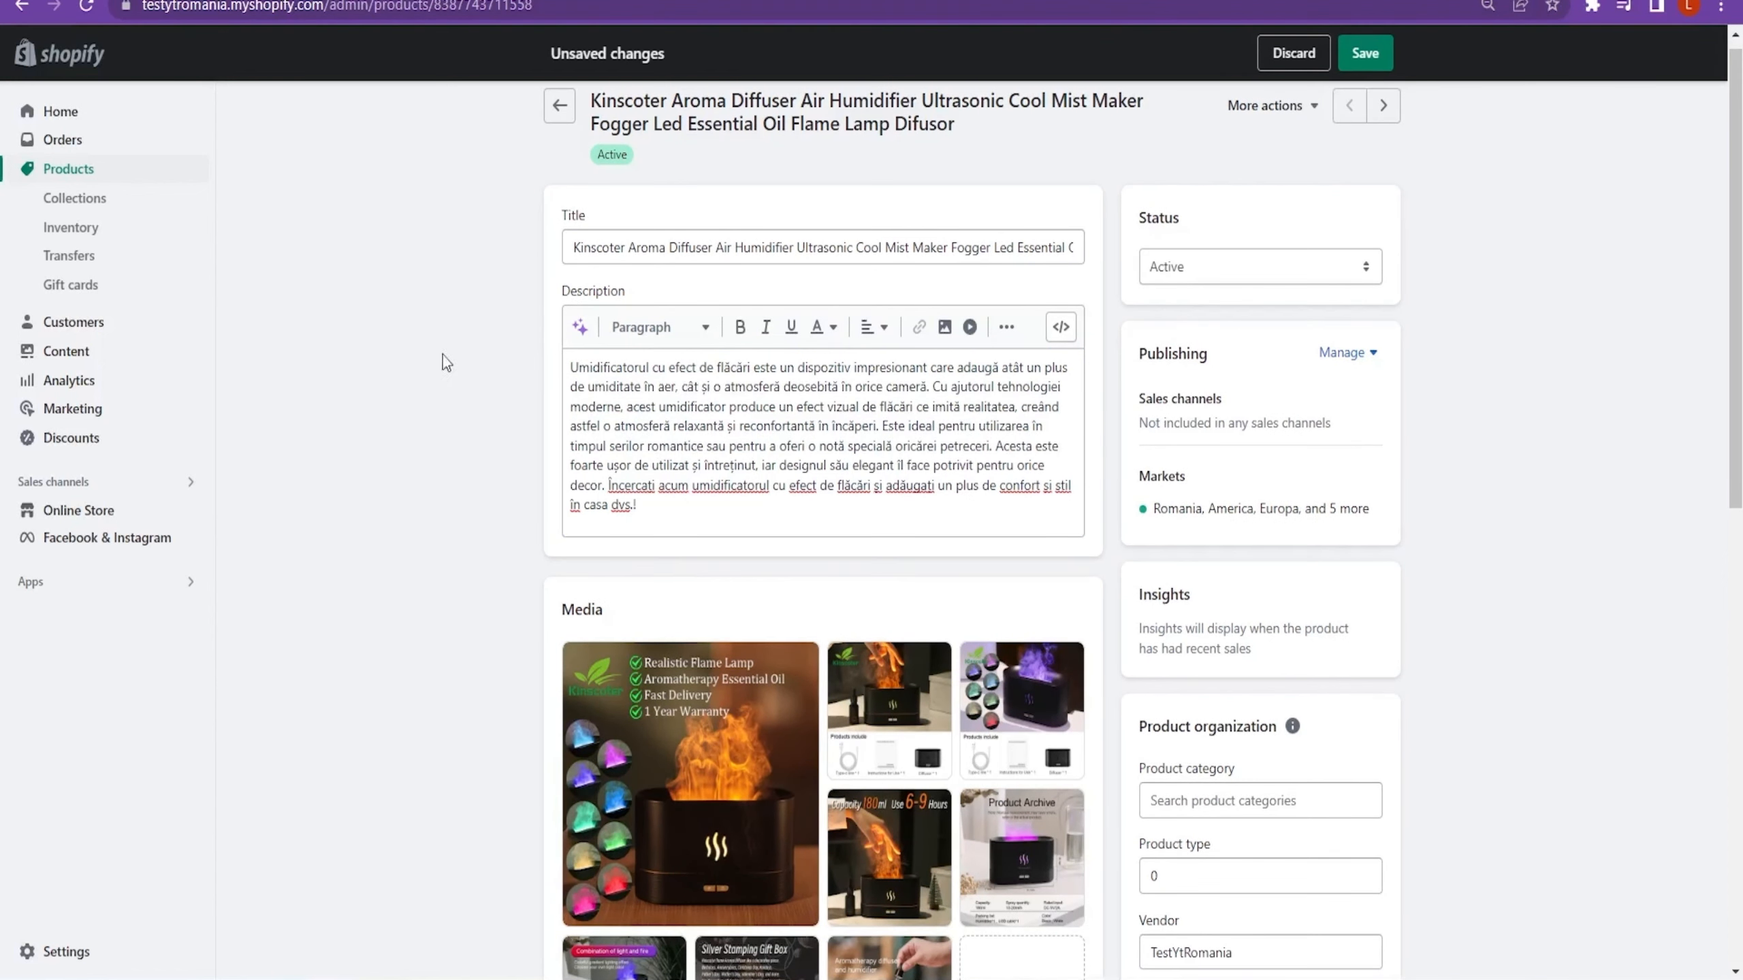
- Add empty lines after the last sentence of the product description
left_click(677, 511)
key("Return")
key("Return")
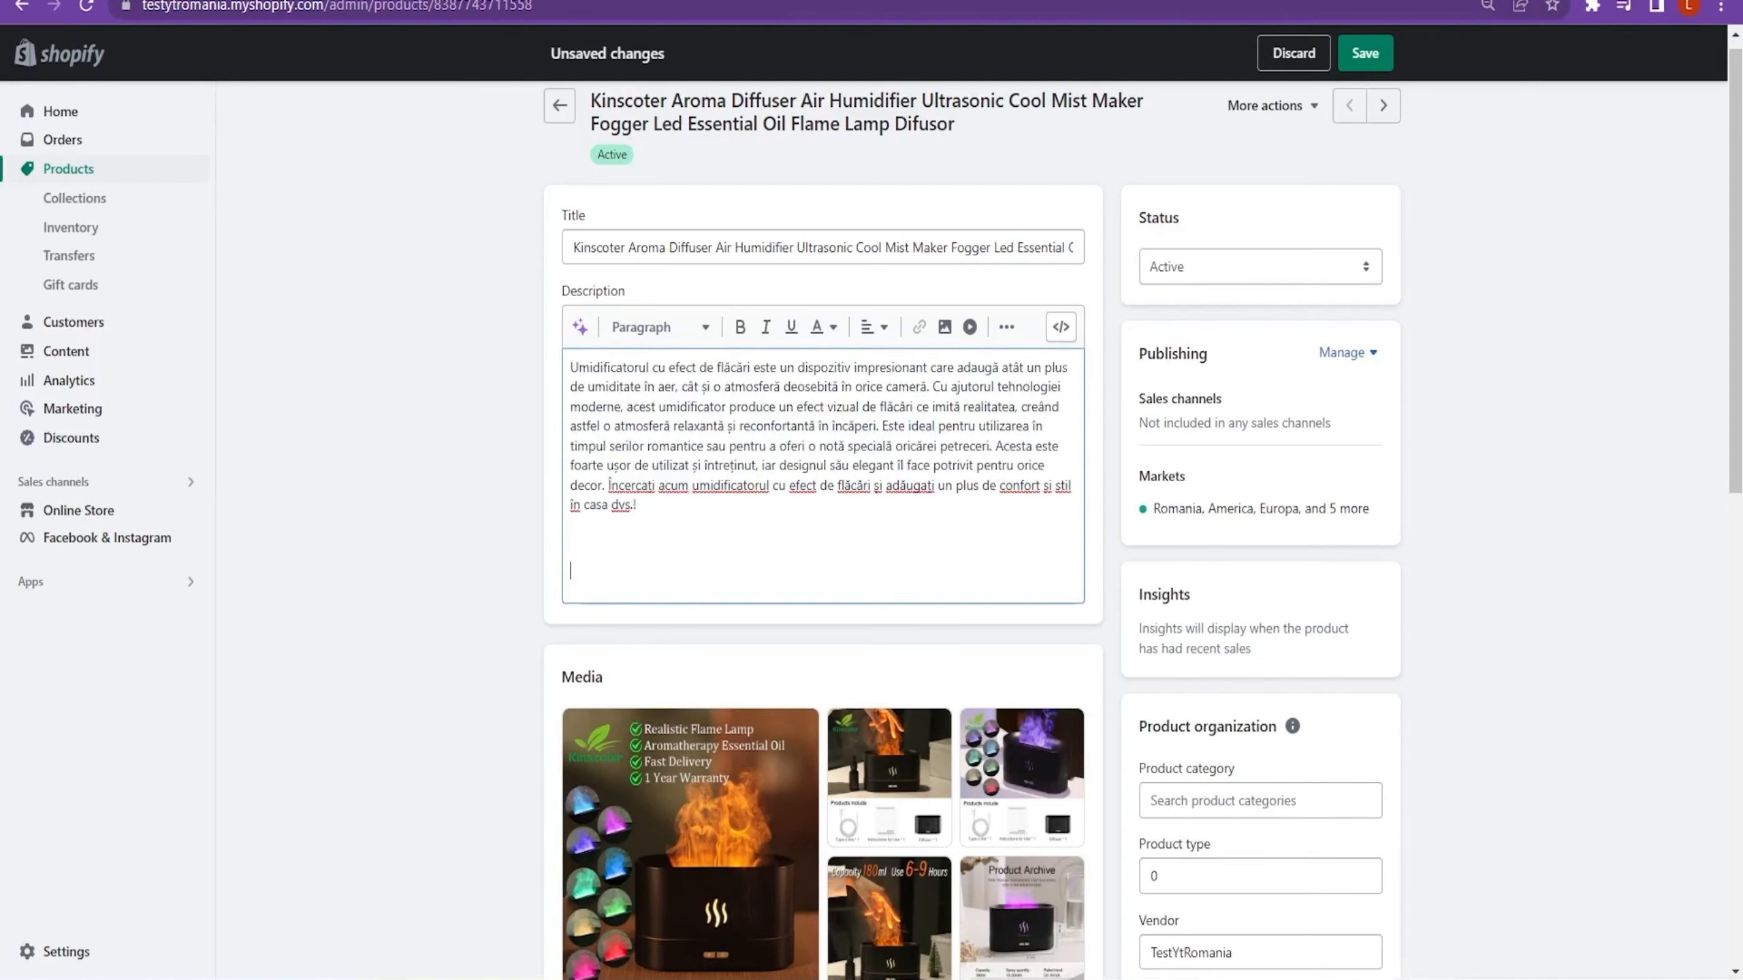
- In ChatGPT, ask "spune-mi cateva avantaje despre acest umidificator" and copy the numbered advantages from the answer
left_click(806, 2)
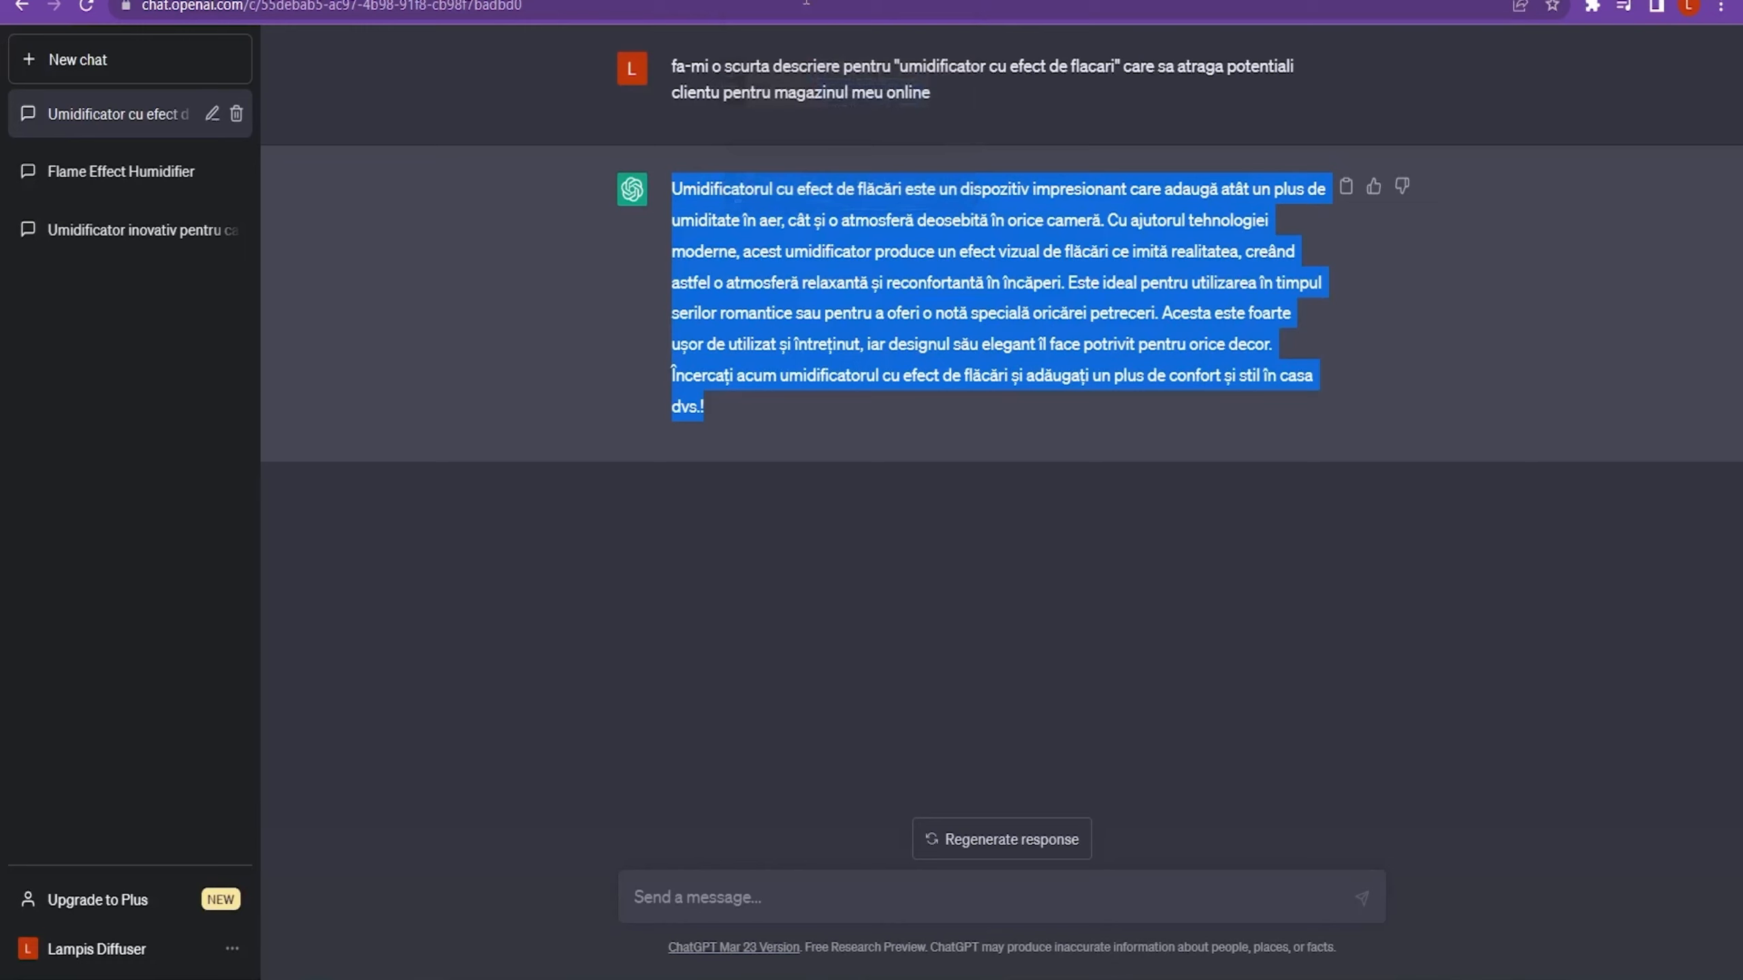
left_click(689, 606)
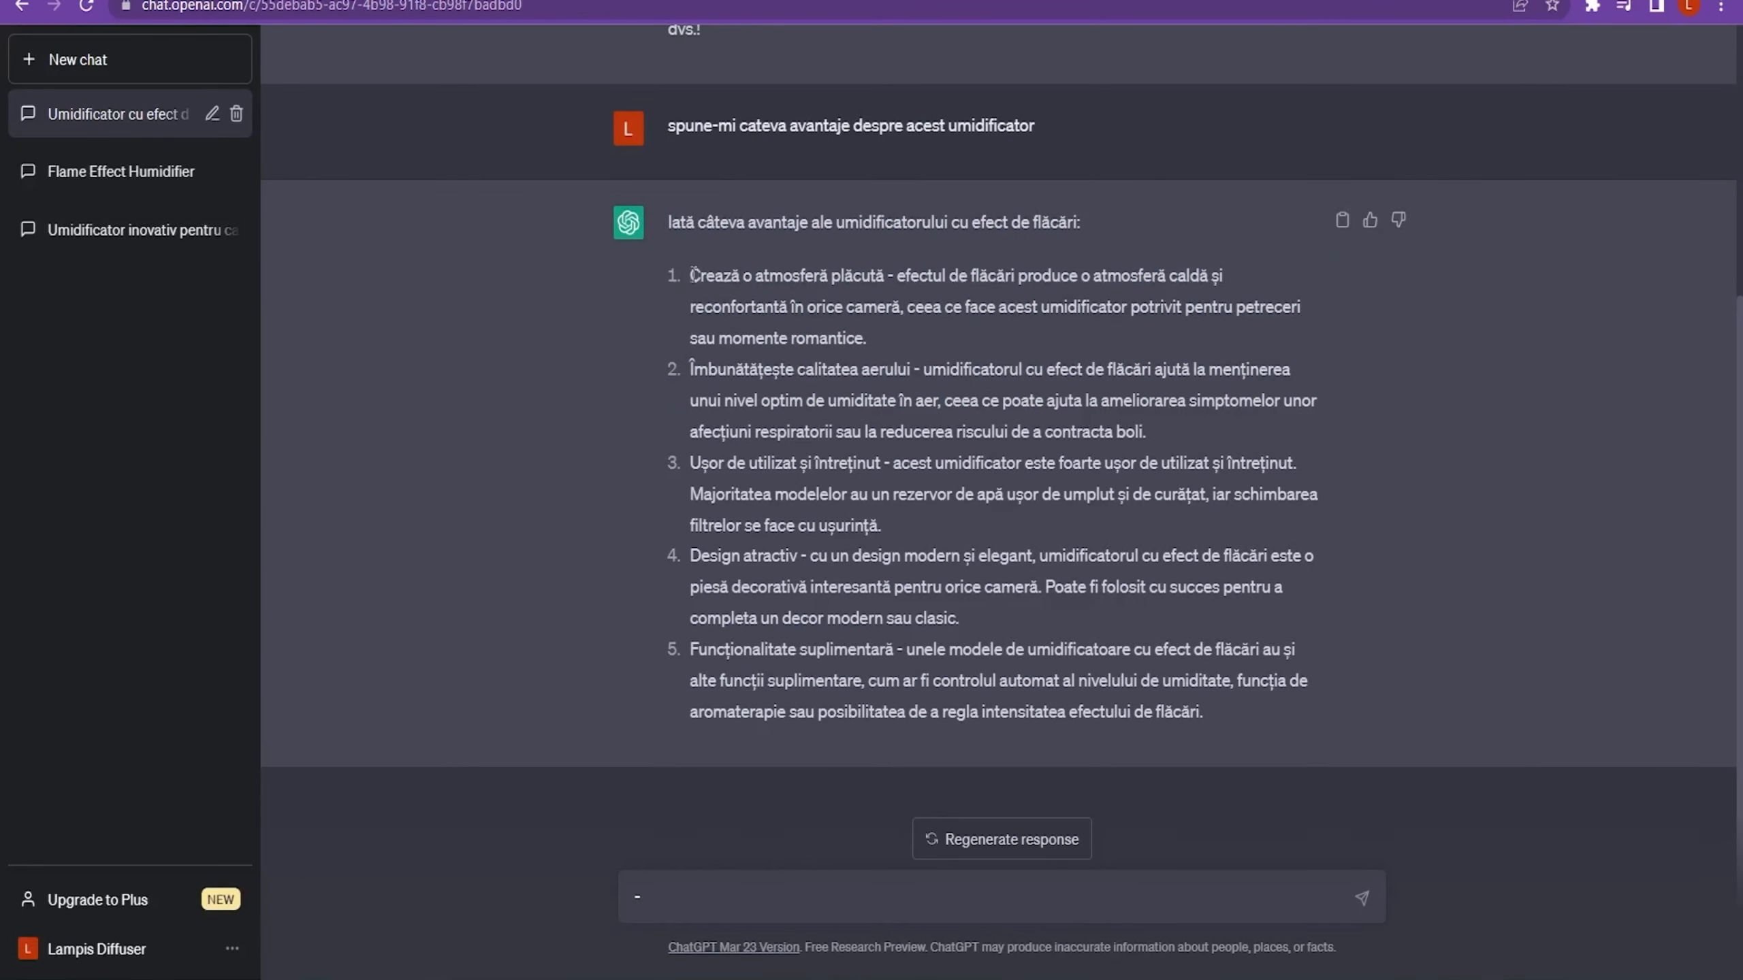
left_click_drag(694, 275, 1237, 717)
key("ctrl+c")
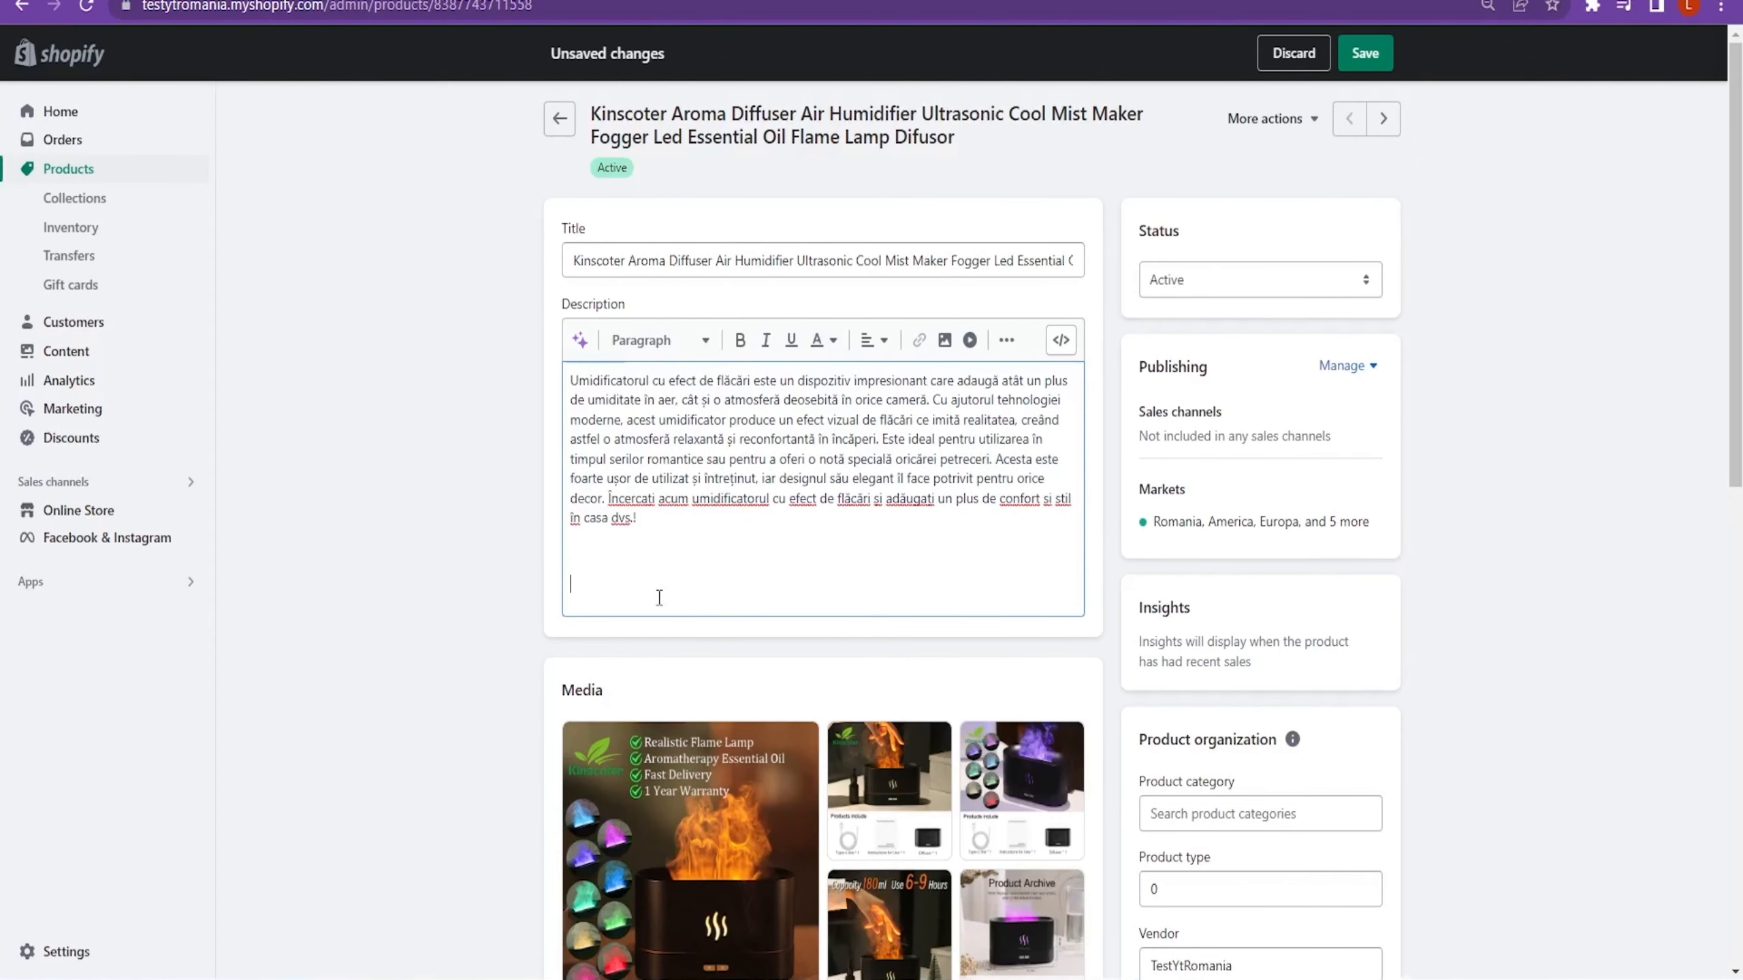
- In the Shopify description, add the line "Ce avantaje iti poate aduce acest produs ?" and paste the copied advantages below it
type("Ce avantaje iti")
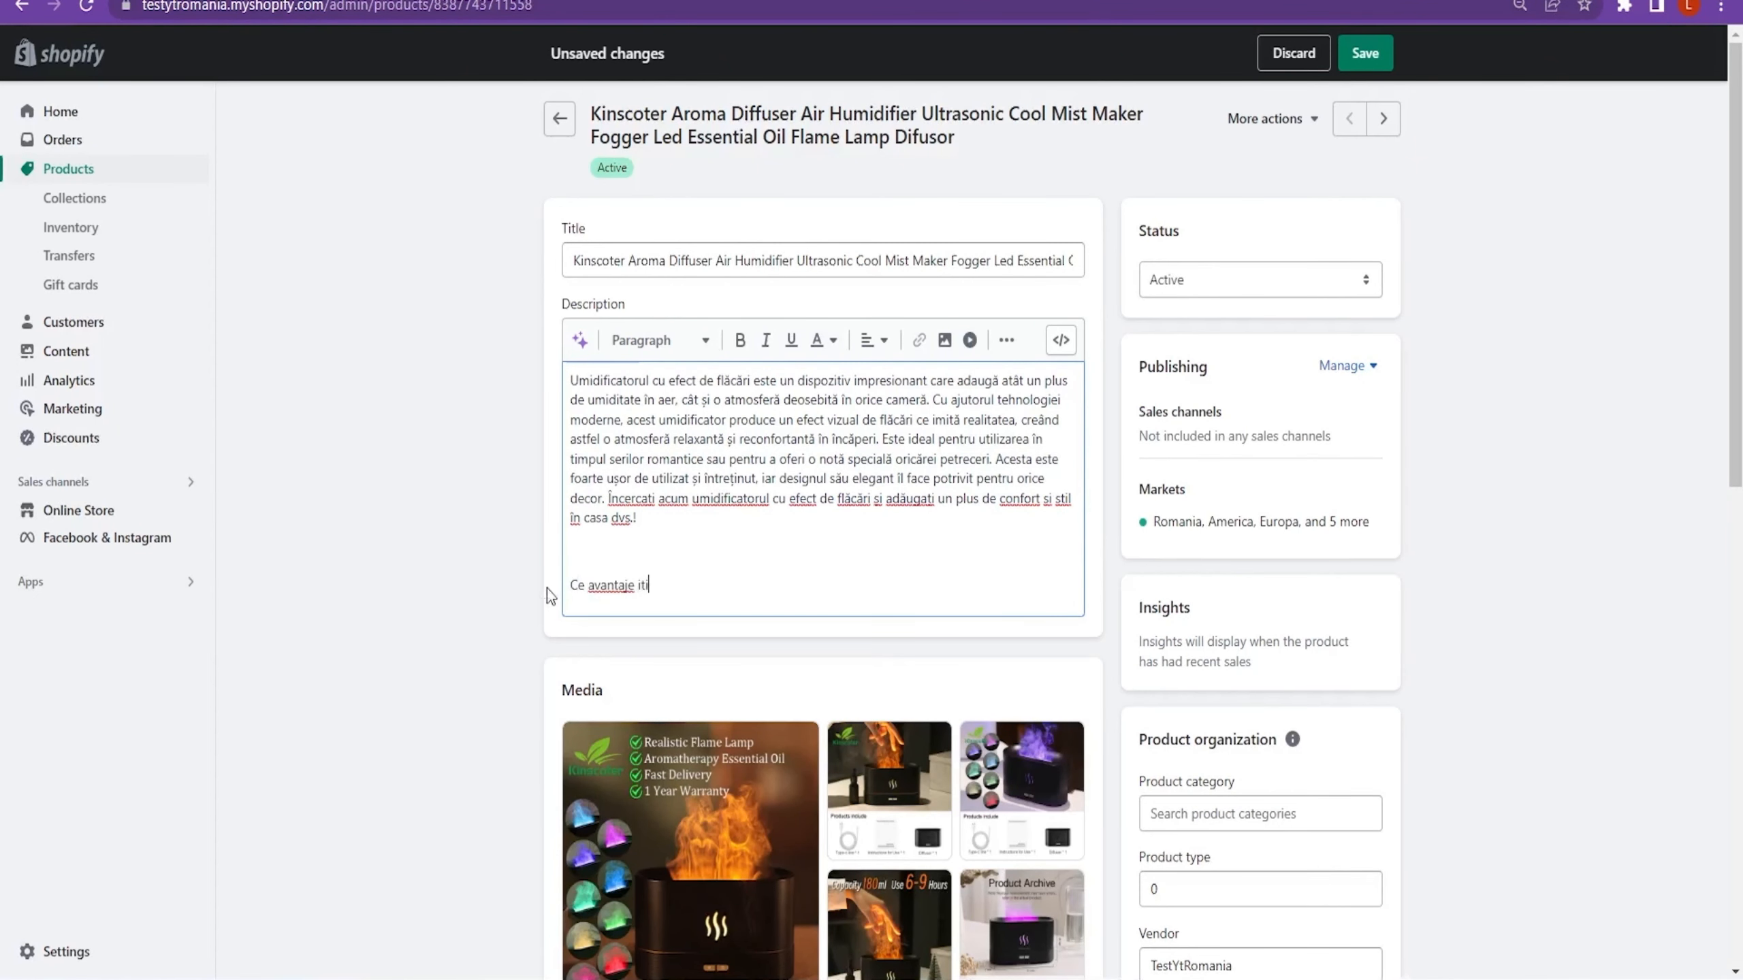
type(" poate aduce acest produs ?")
key("Return")
key("ctrl+v")
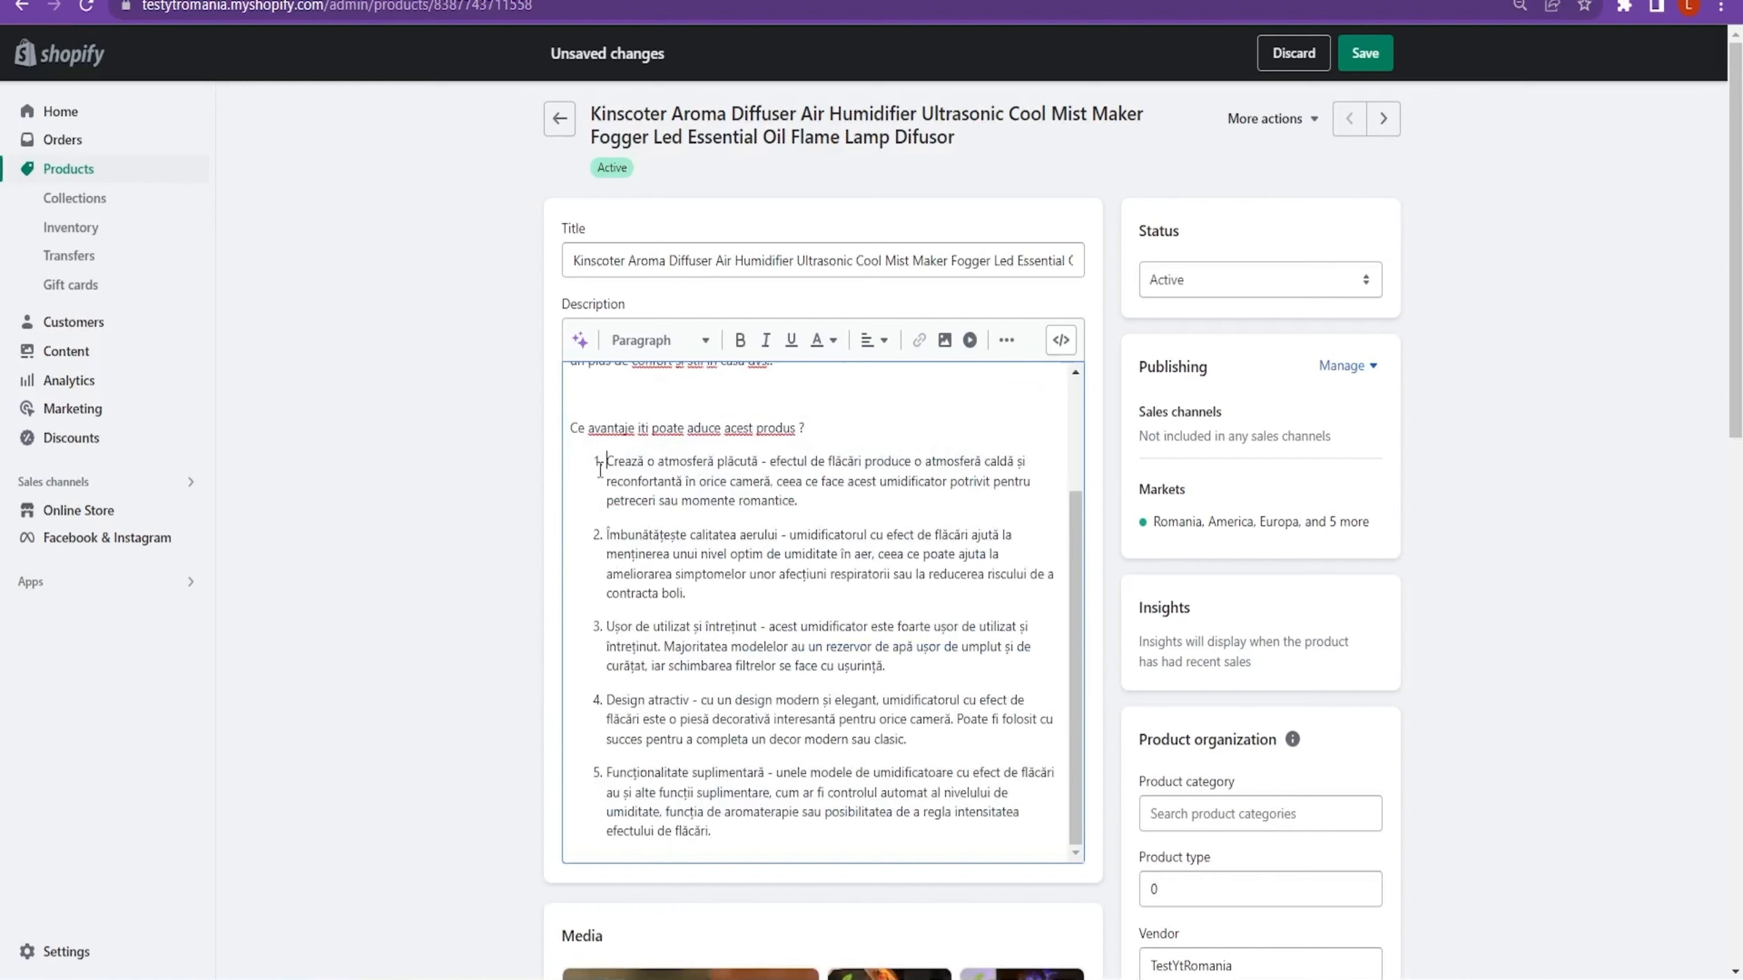
- Convert the numbered list of advantages in the description into a bulleted list
key("BackSpace")
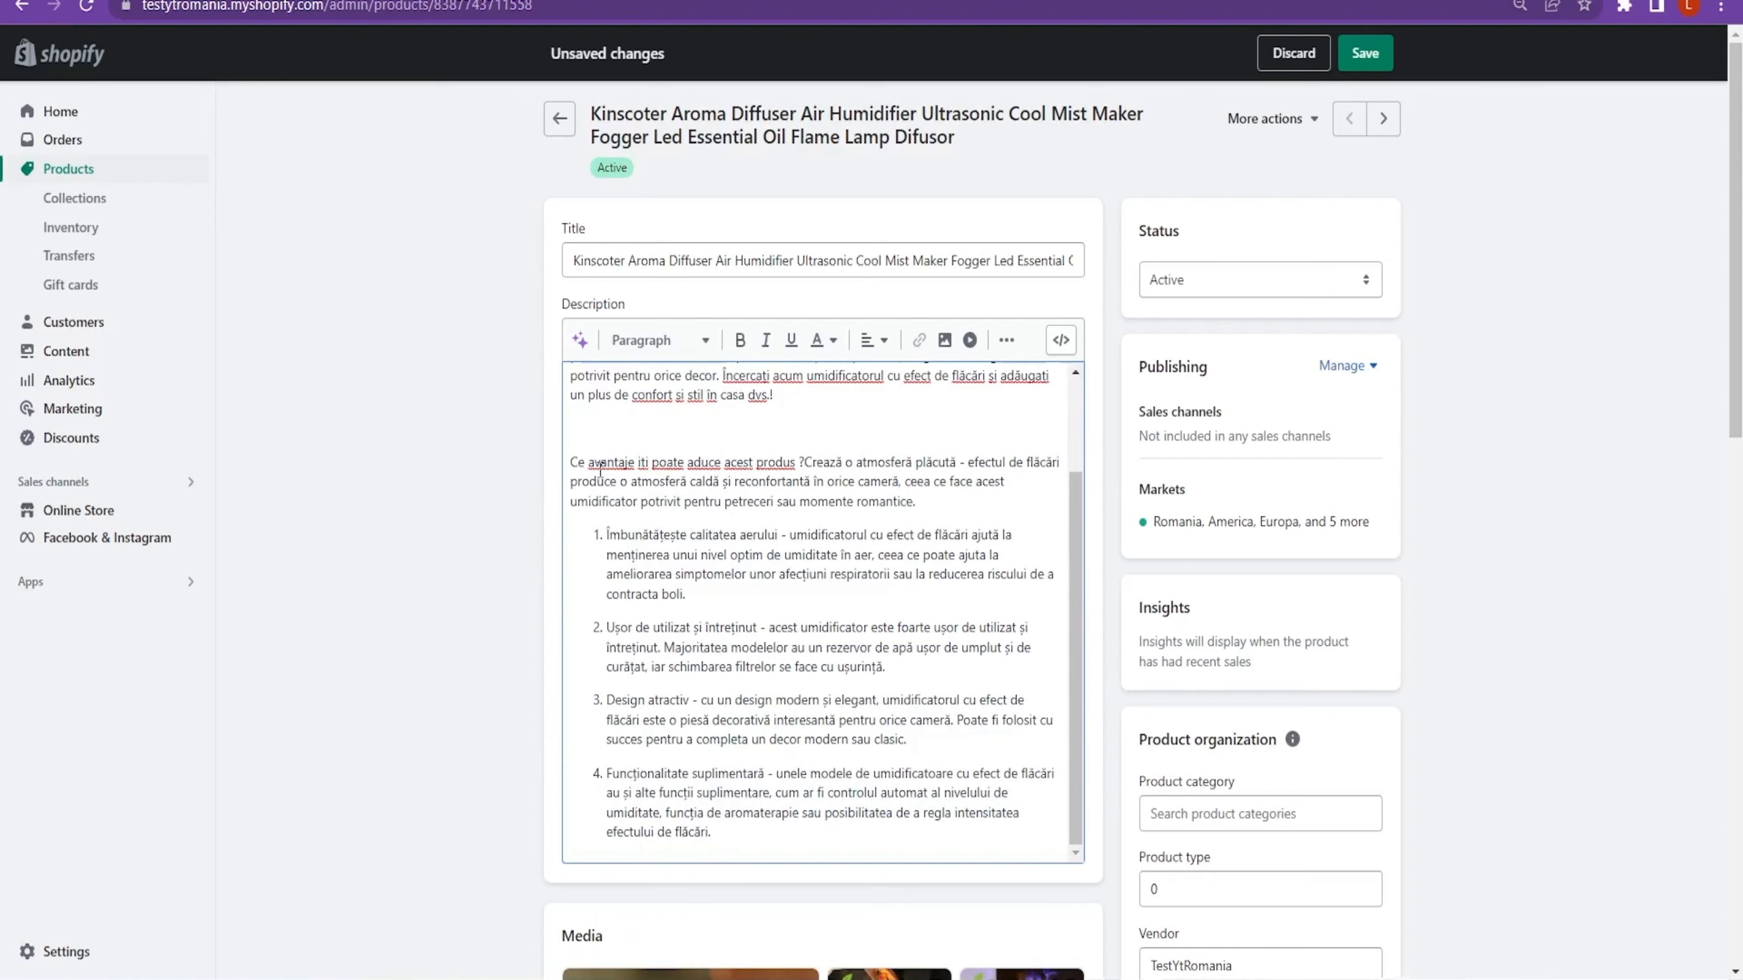
key("Return")
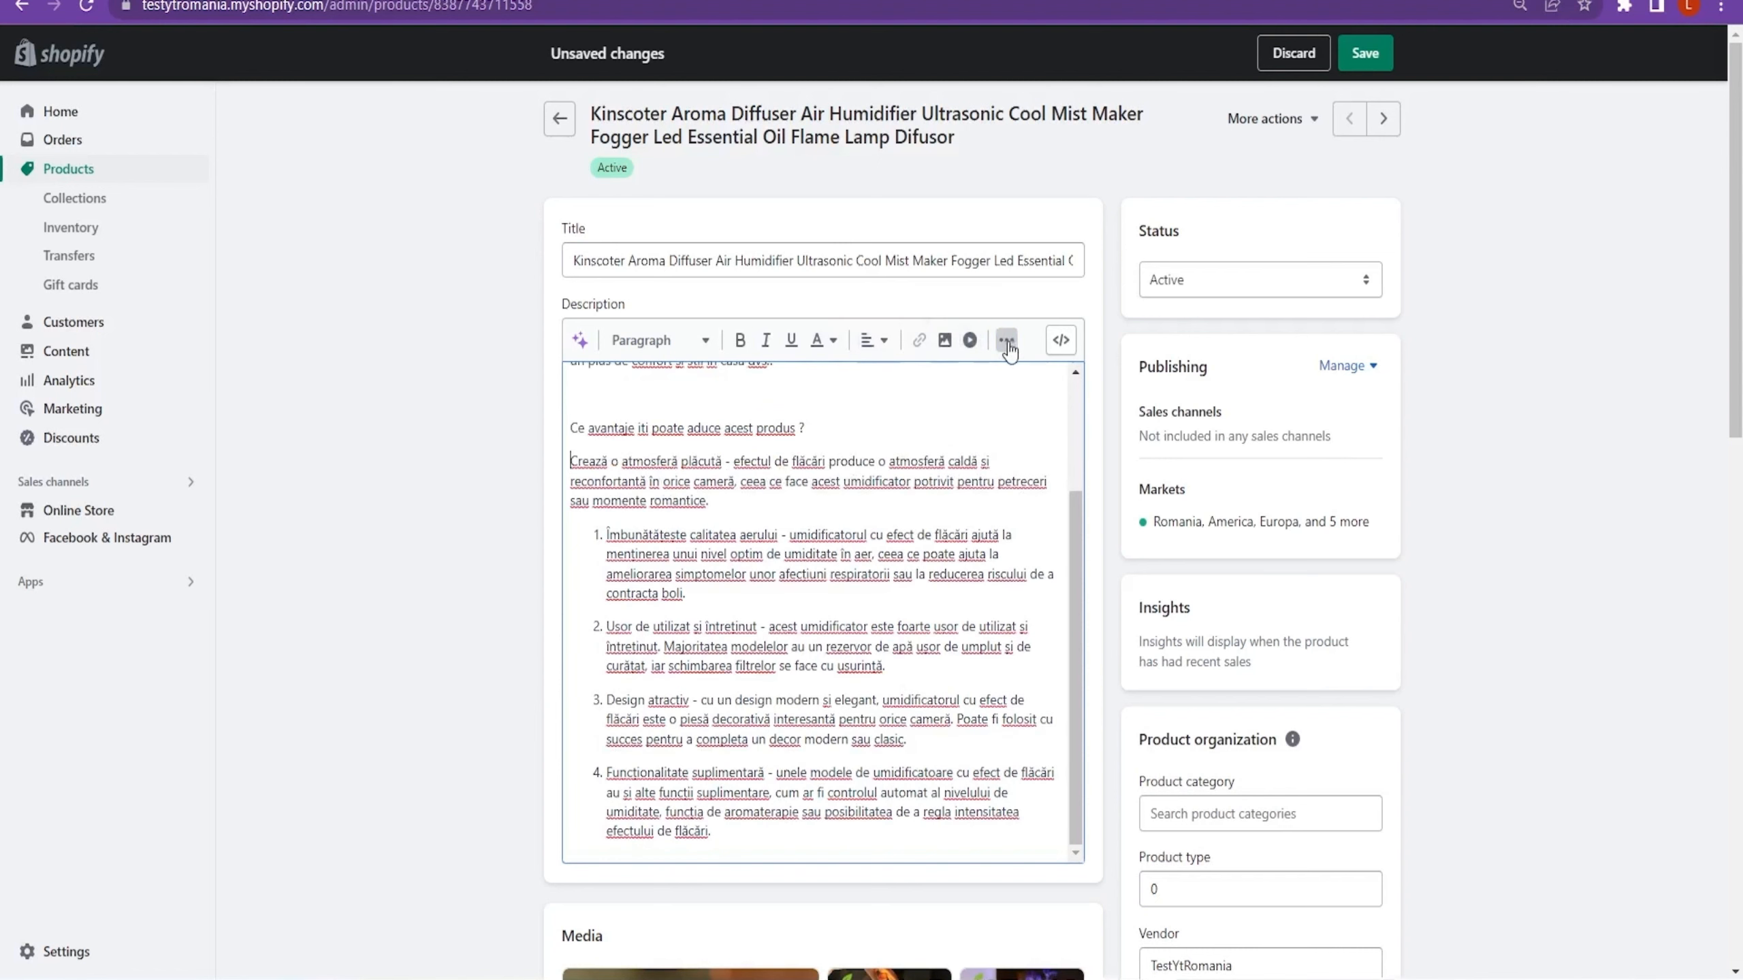
left_click(1007, 340)
left_click(930, 377)
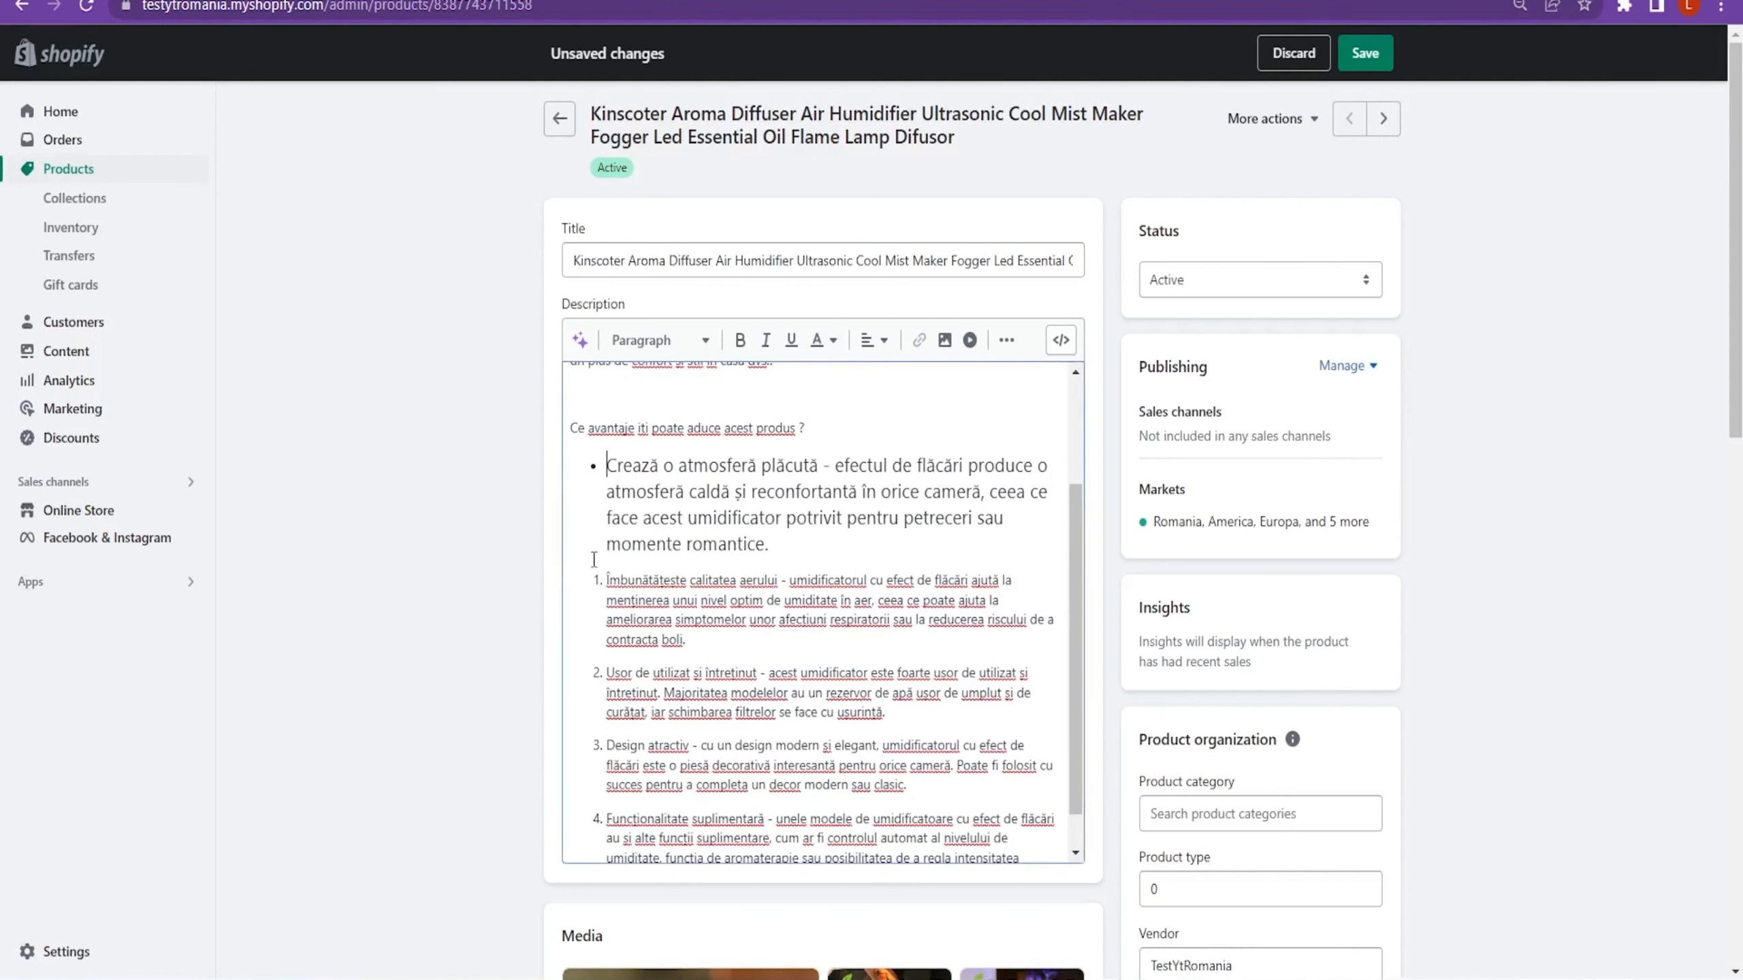
key("BackSpace")
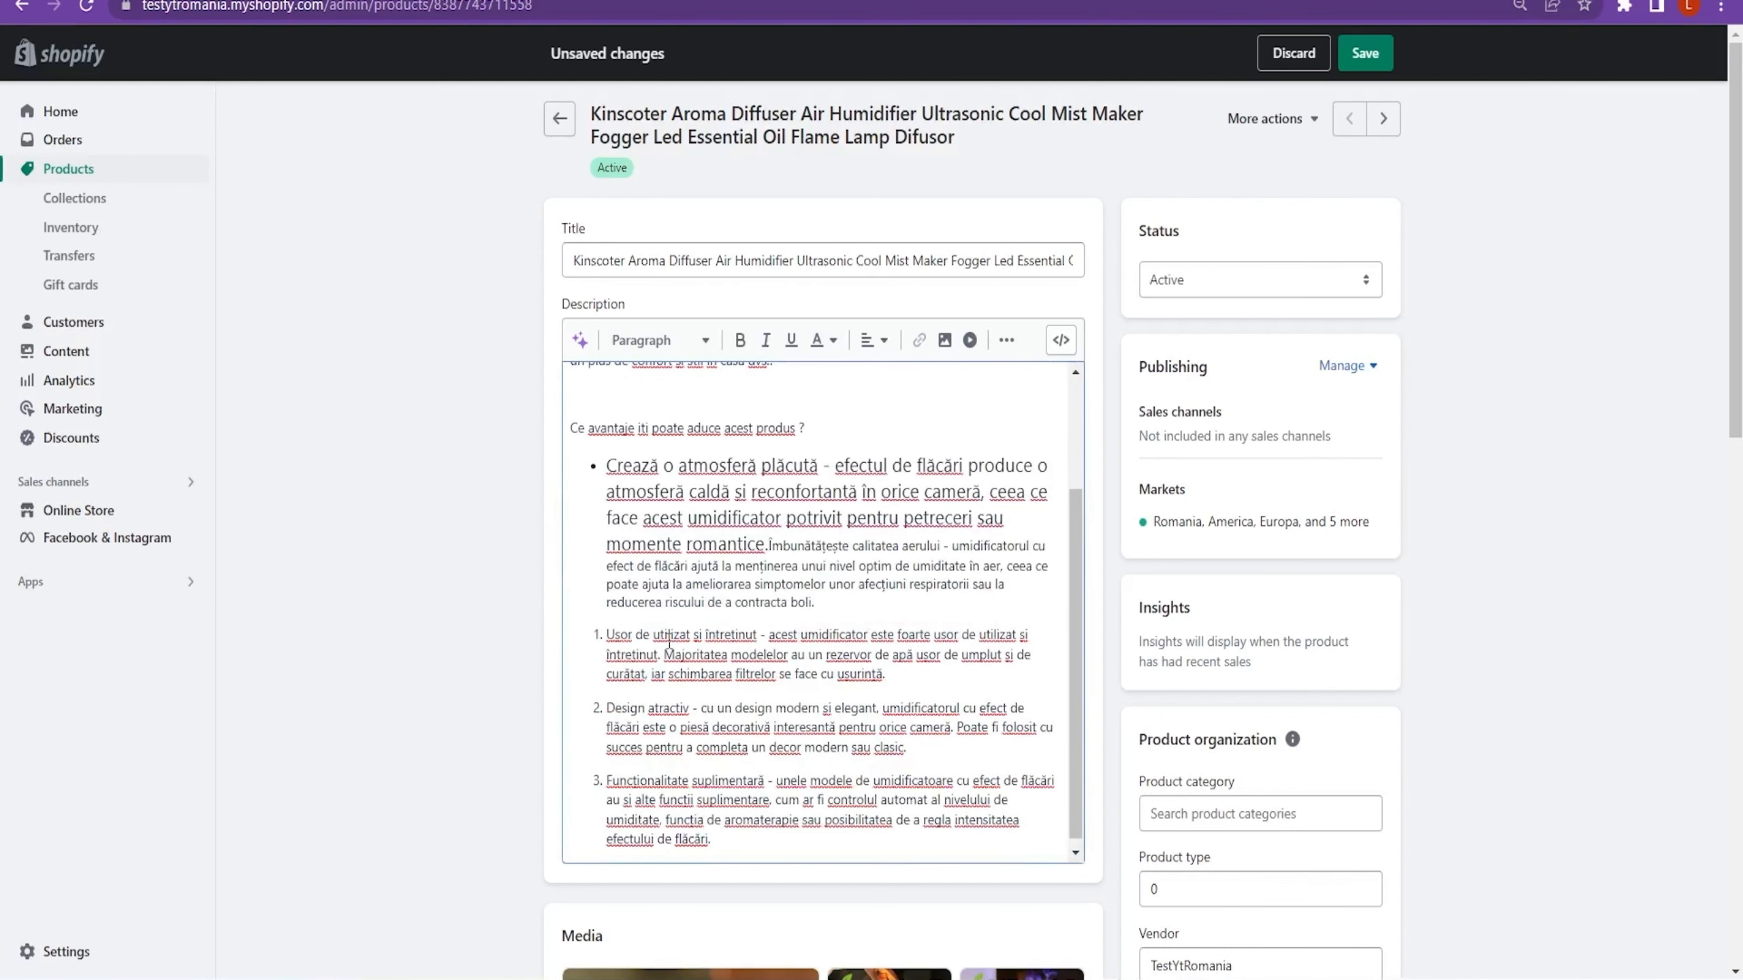
key("Return")
key("BackSpace")
key("Return")
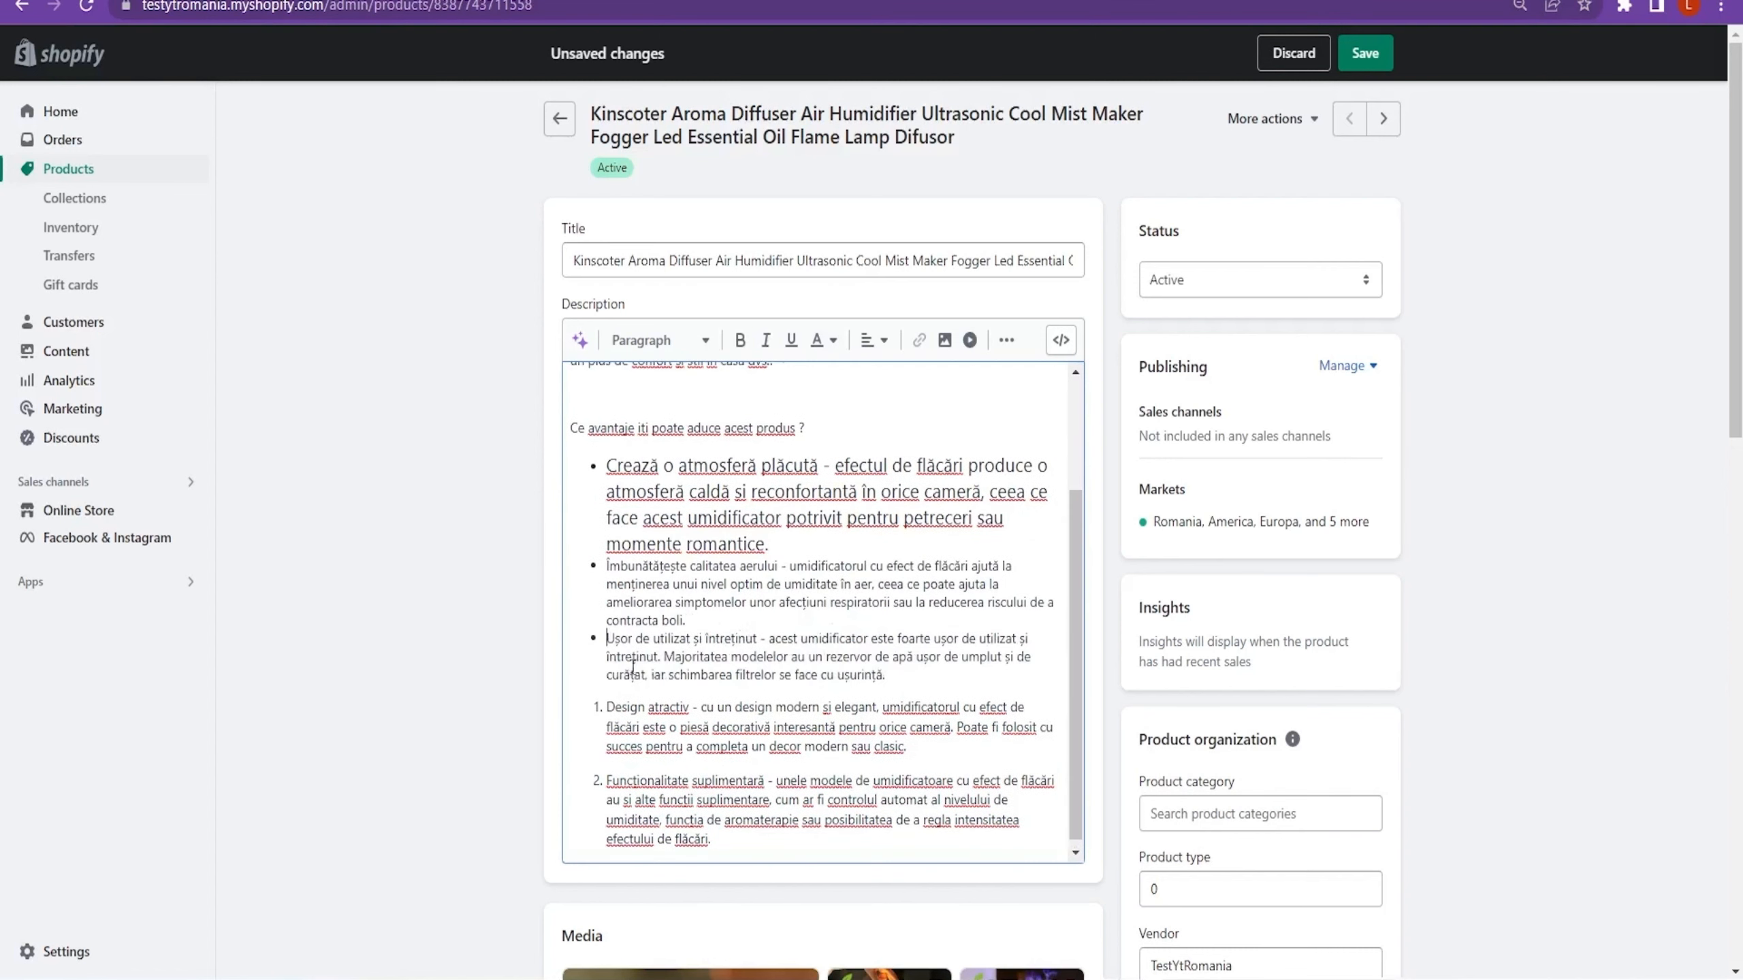
key("BackSpace")
key("Return")
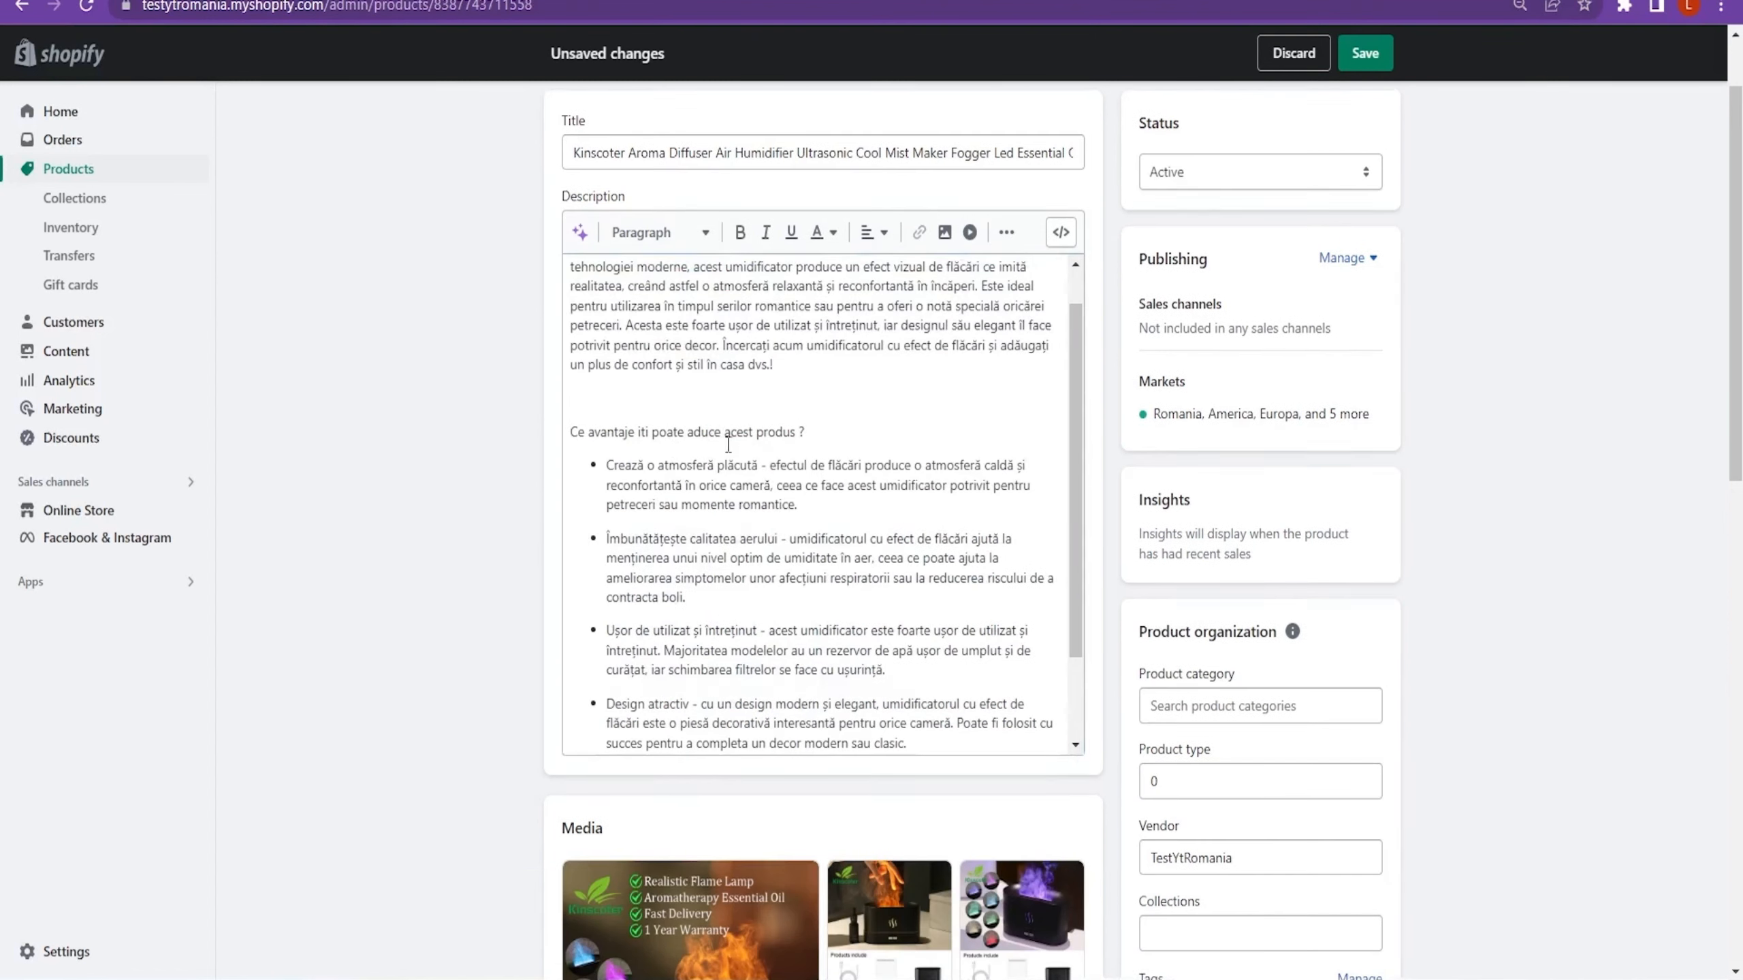
- Make the line "Ce avantaje iti poate aduce acest produs ?" bold and italic
left_click_drag(592, 429, 841, 429)
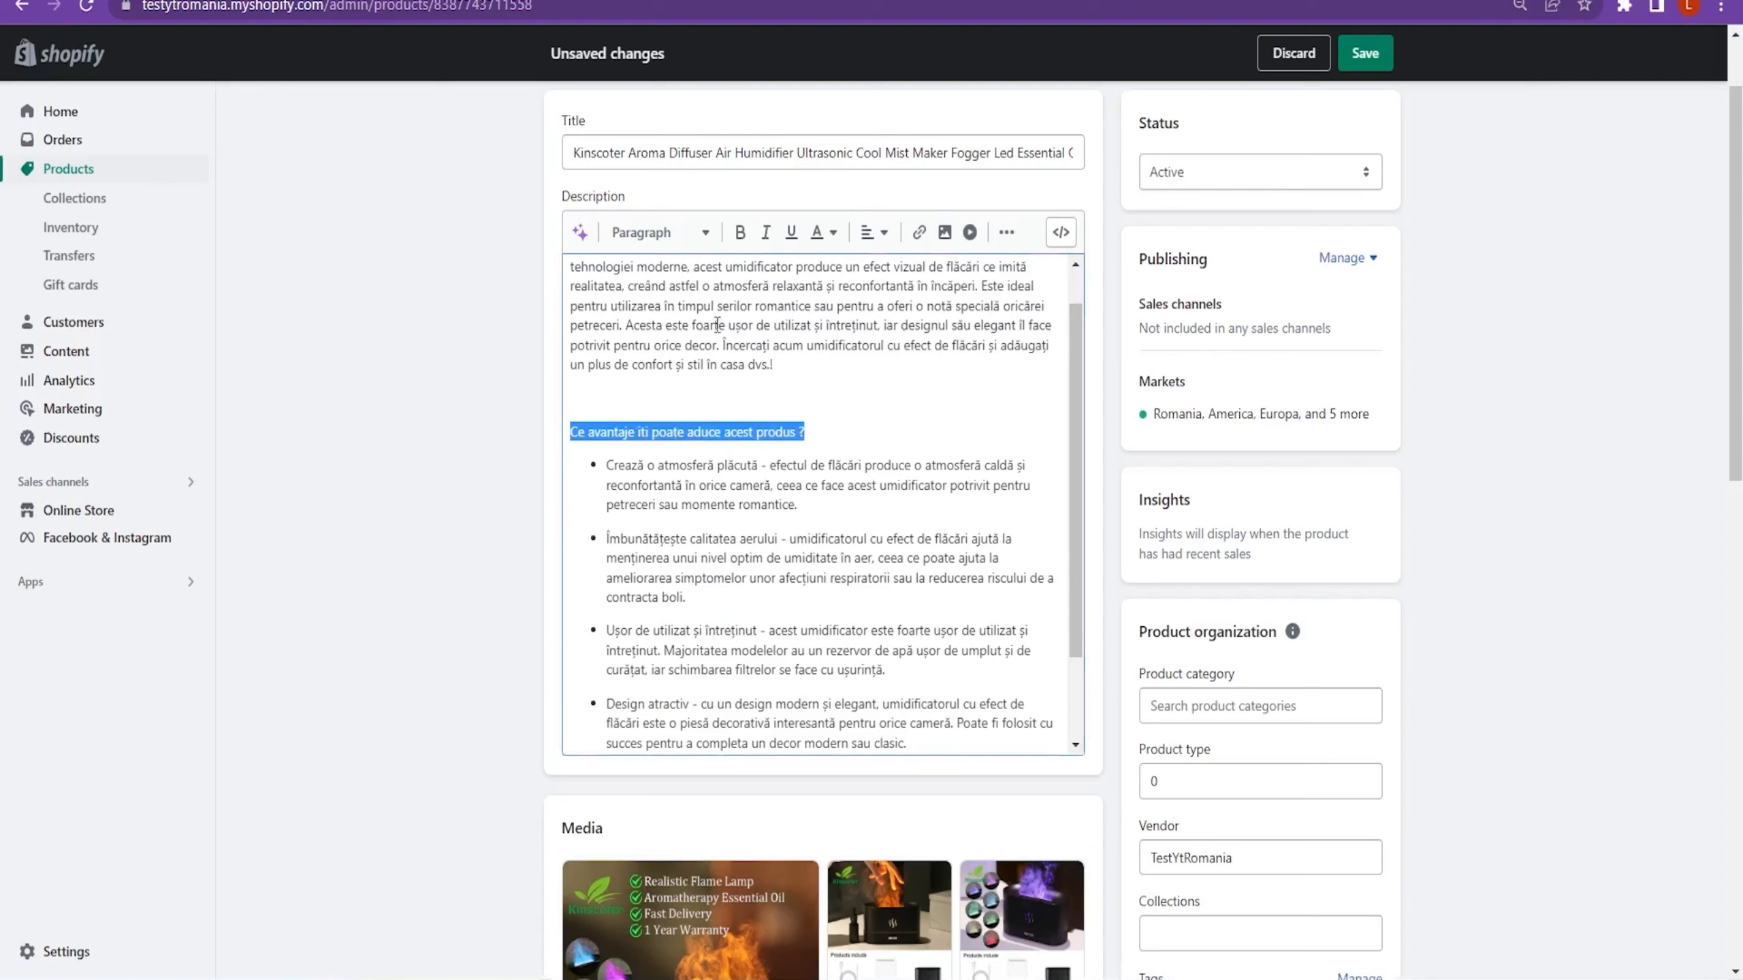
left_click(739, 233)
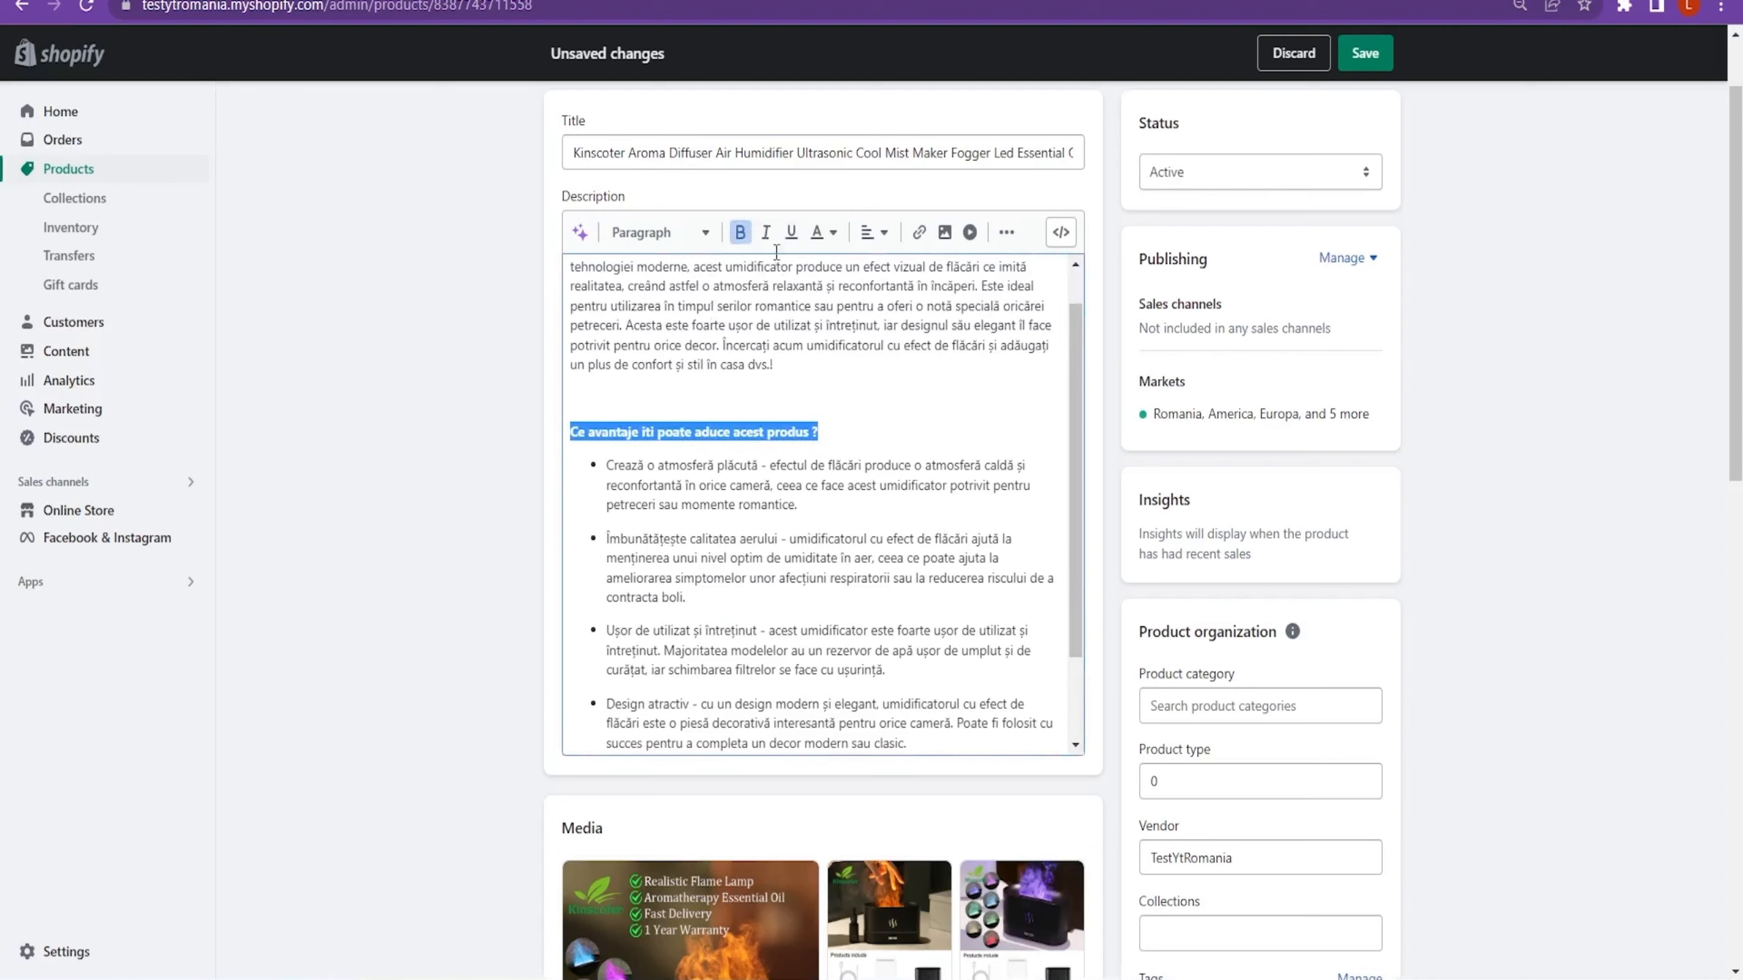
left_click(766, 232)
left_click(831, 430)
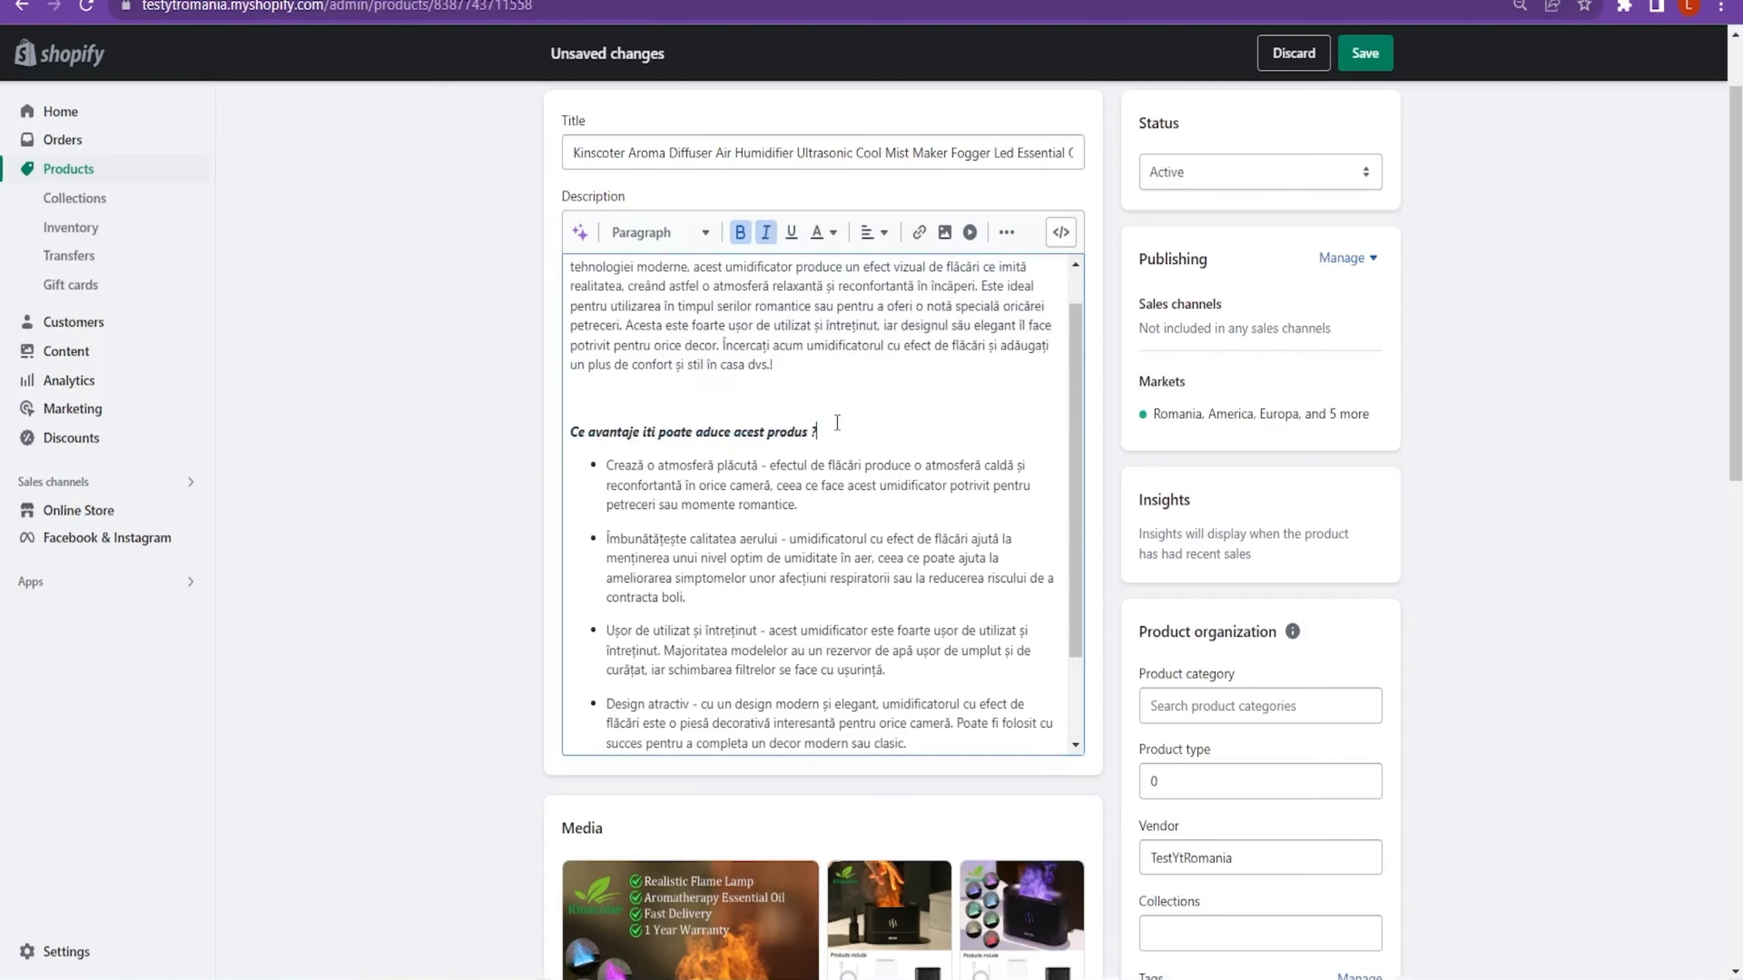
- Start a new empty paragraph below the last bulleted advantage in the description
scroll(834, 419, "up", 1)
scroll(803, 417, "down", 3)
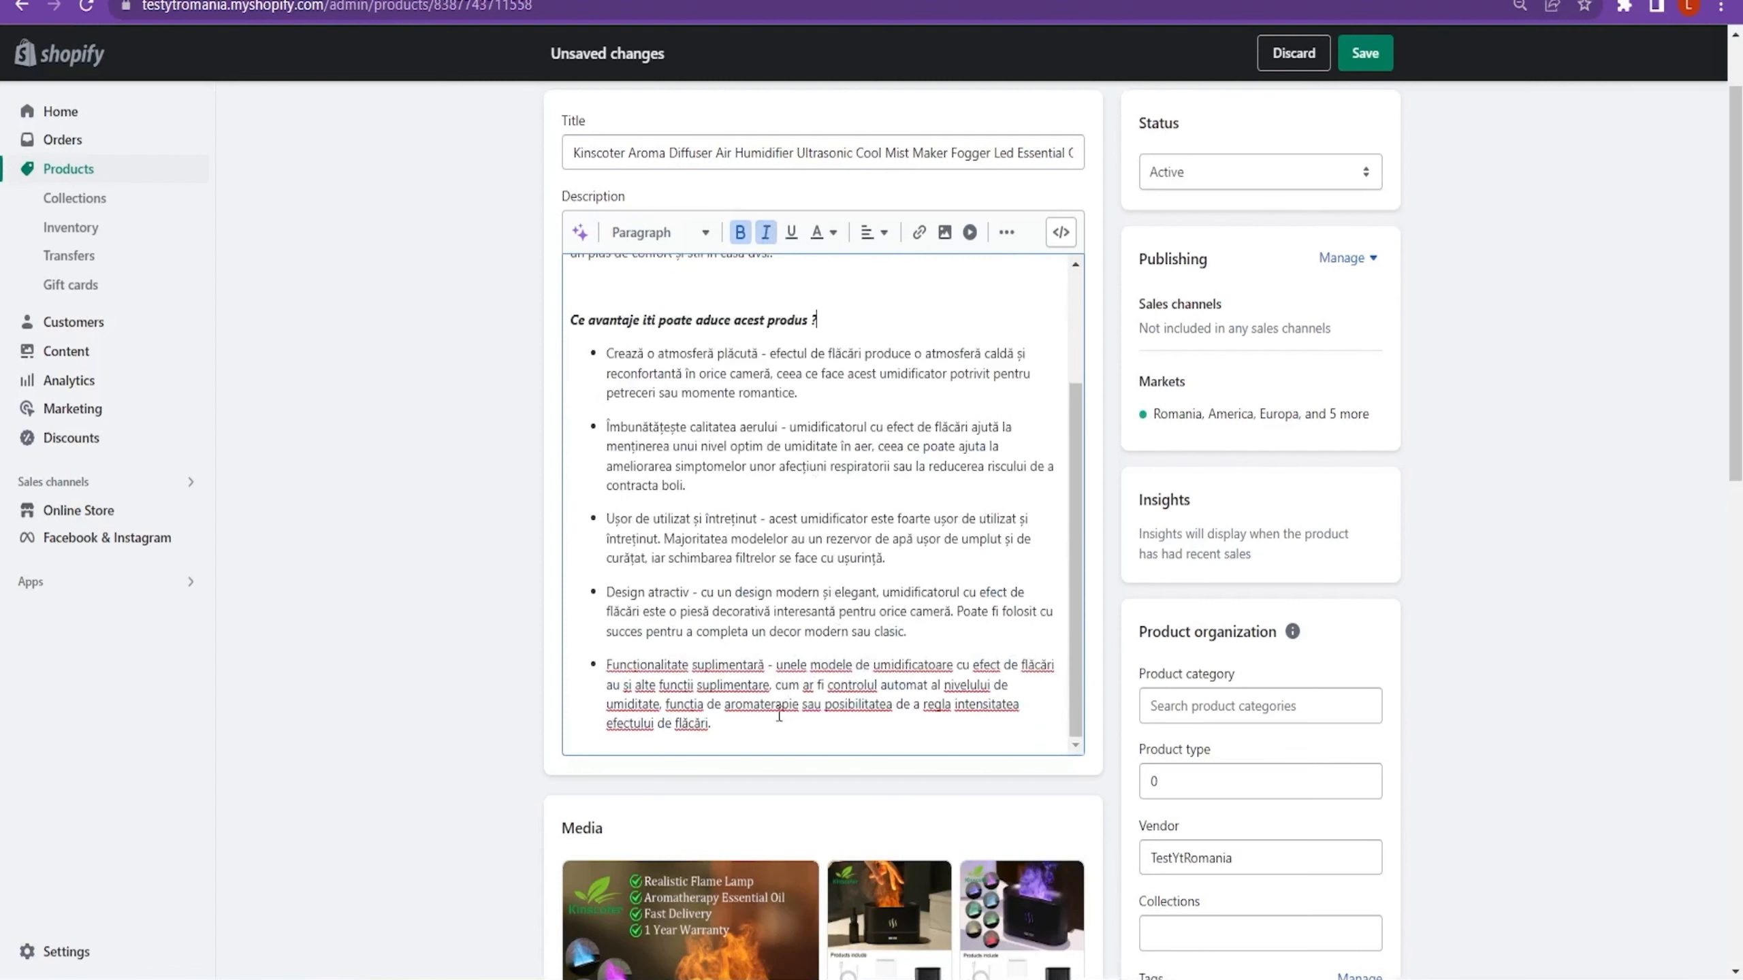
left_click(771, 734)
key("Return")
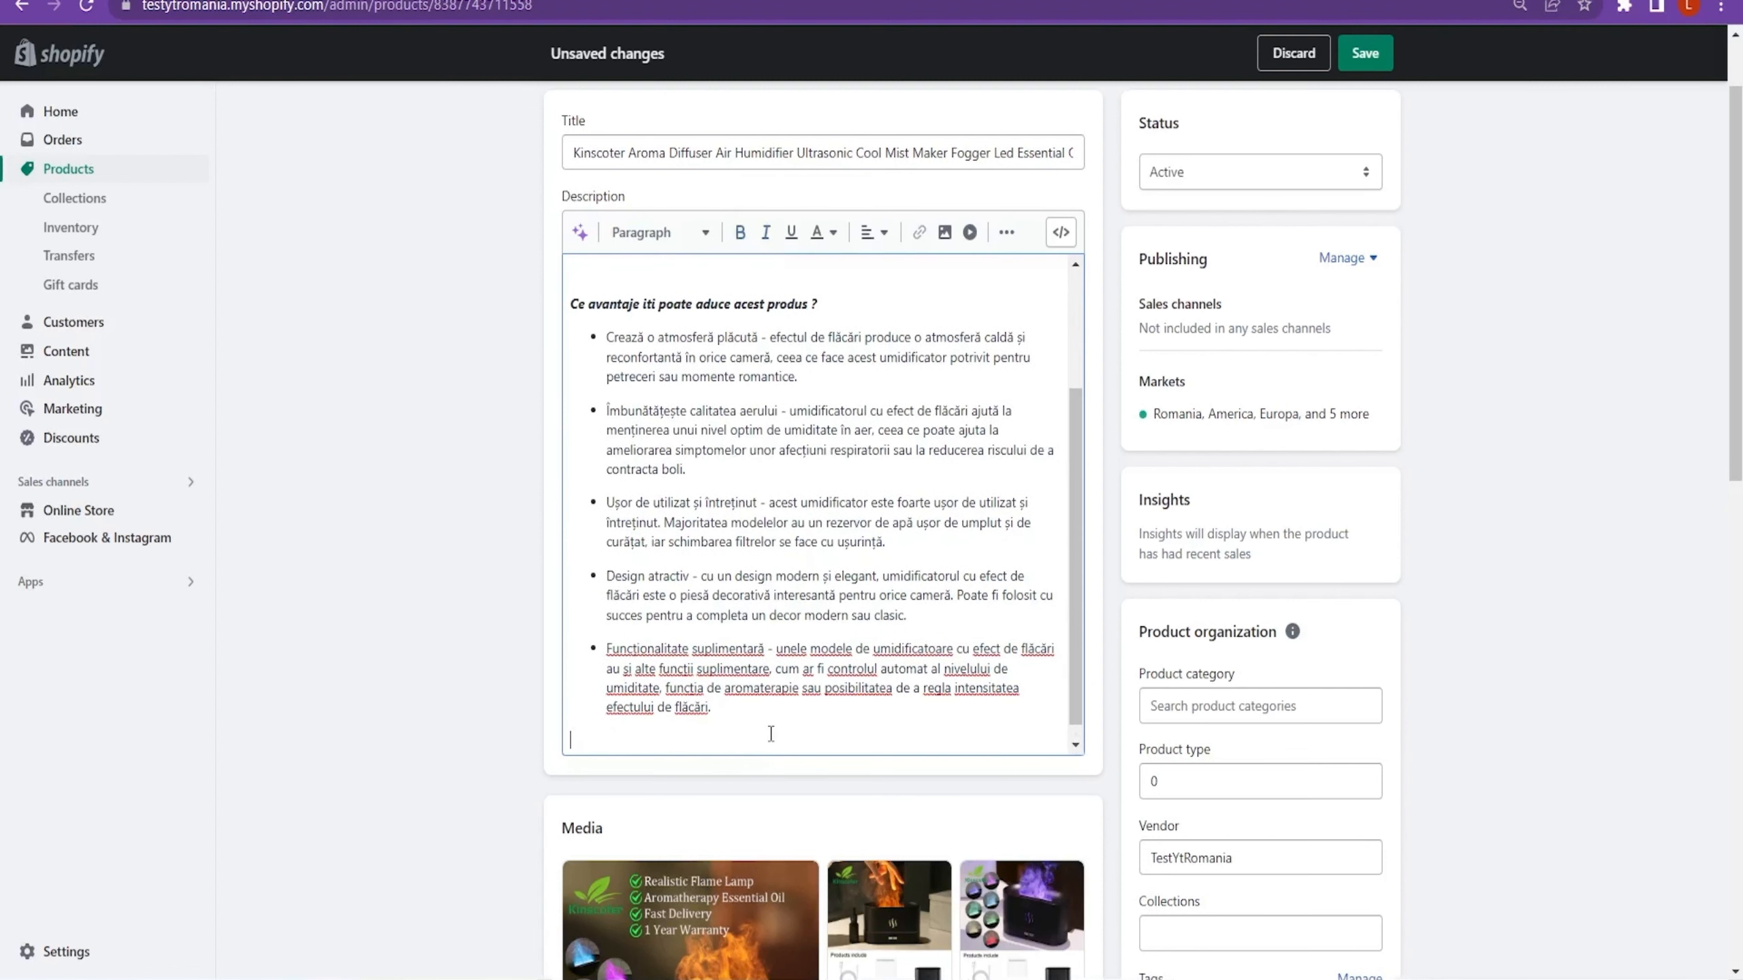
- Add another empty line below the bulleted advantages, and briefly play the humidifier's video on its AliExpress product page
key("Return")
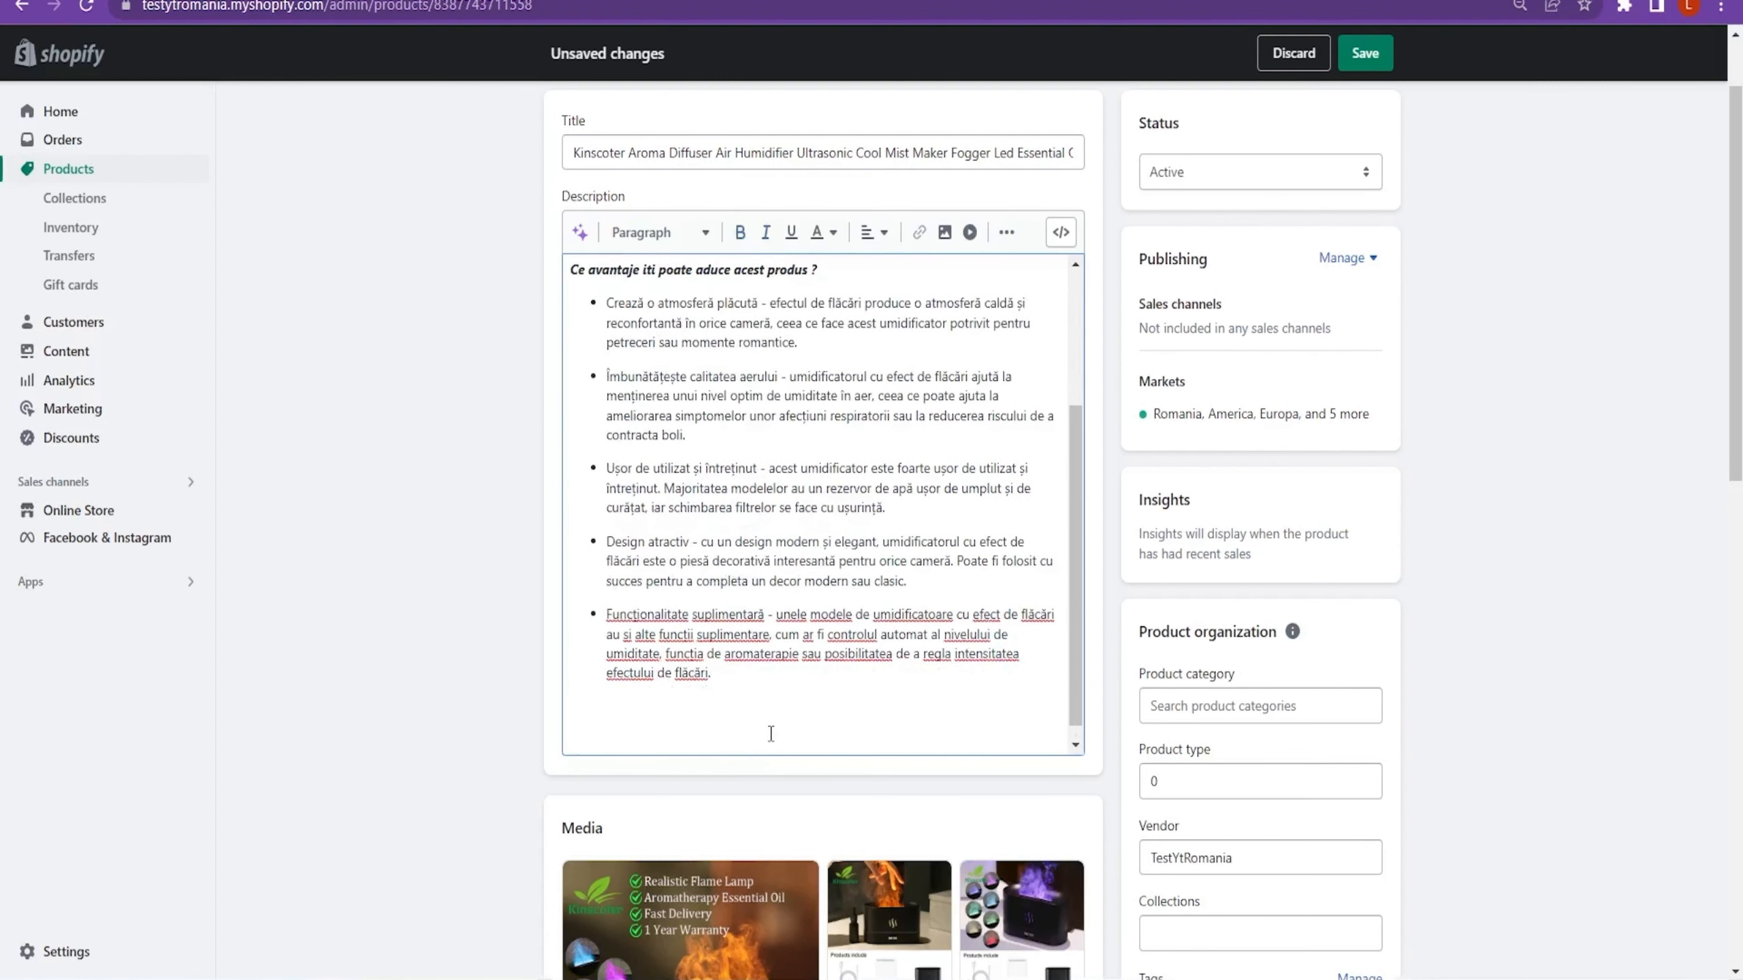
scroll(518, 662, "down", 3)
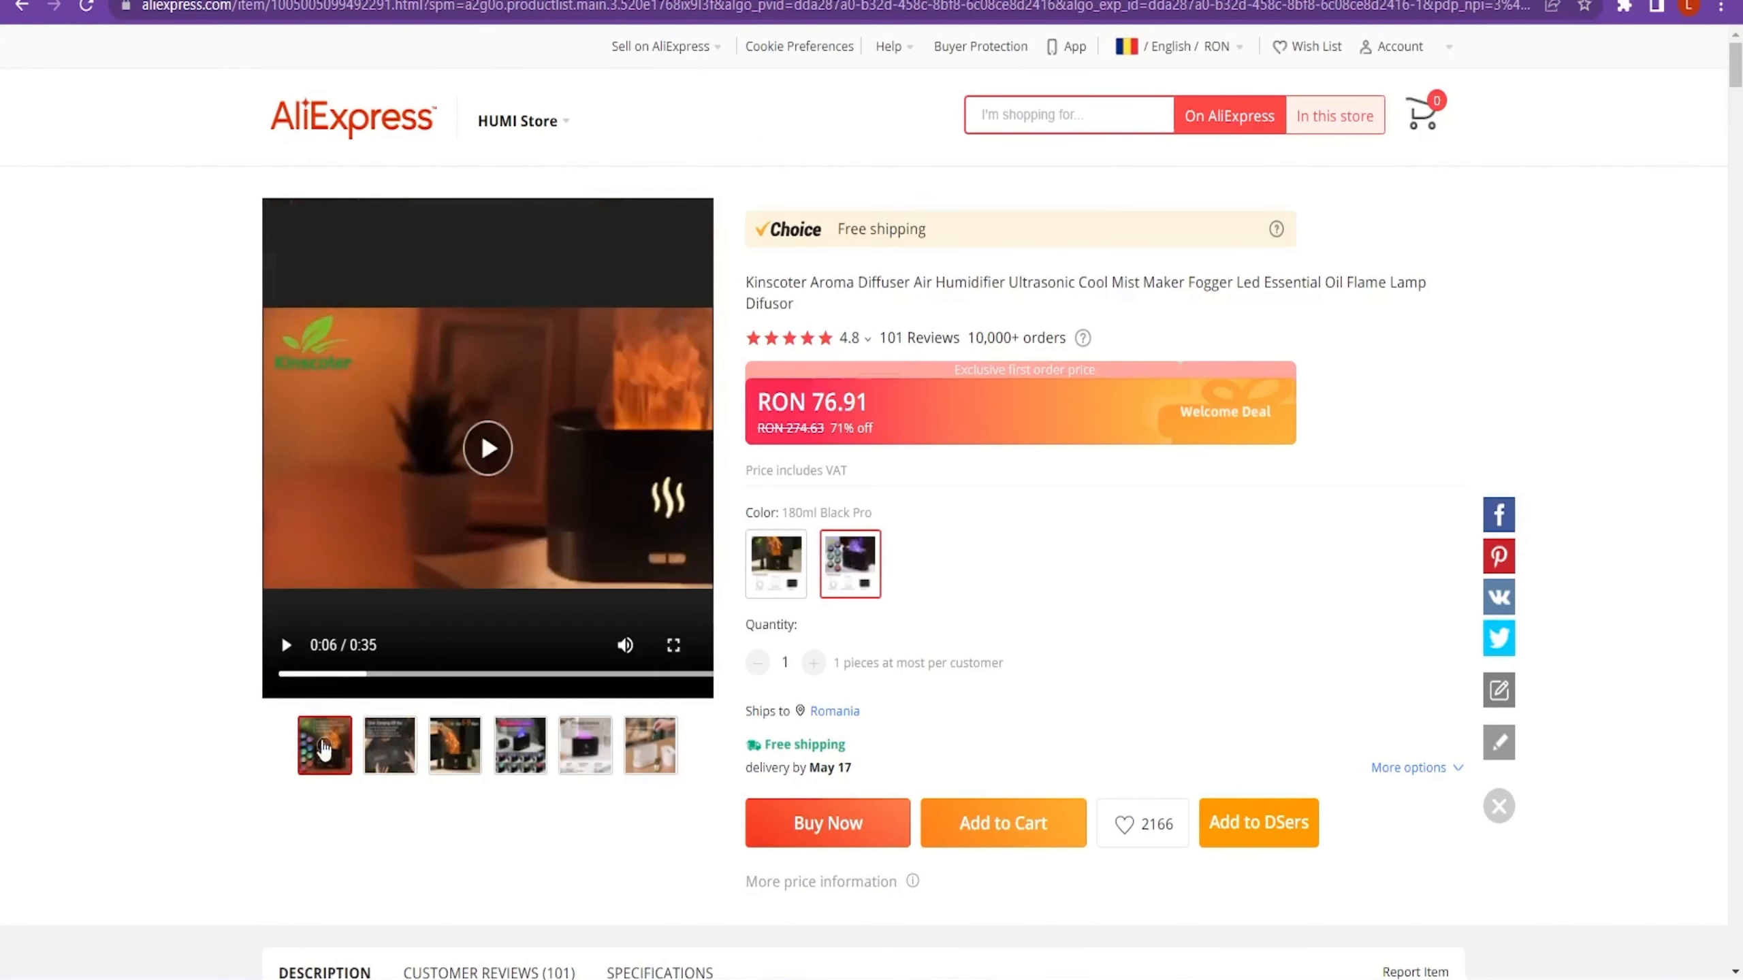
left_click(489, 452)
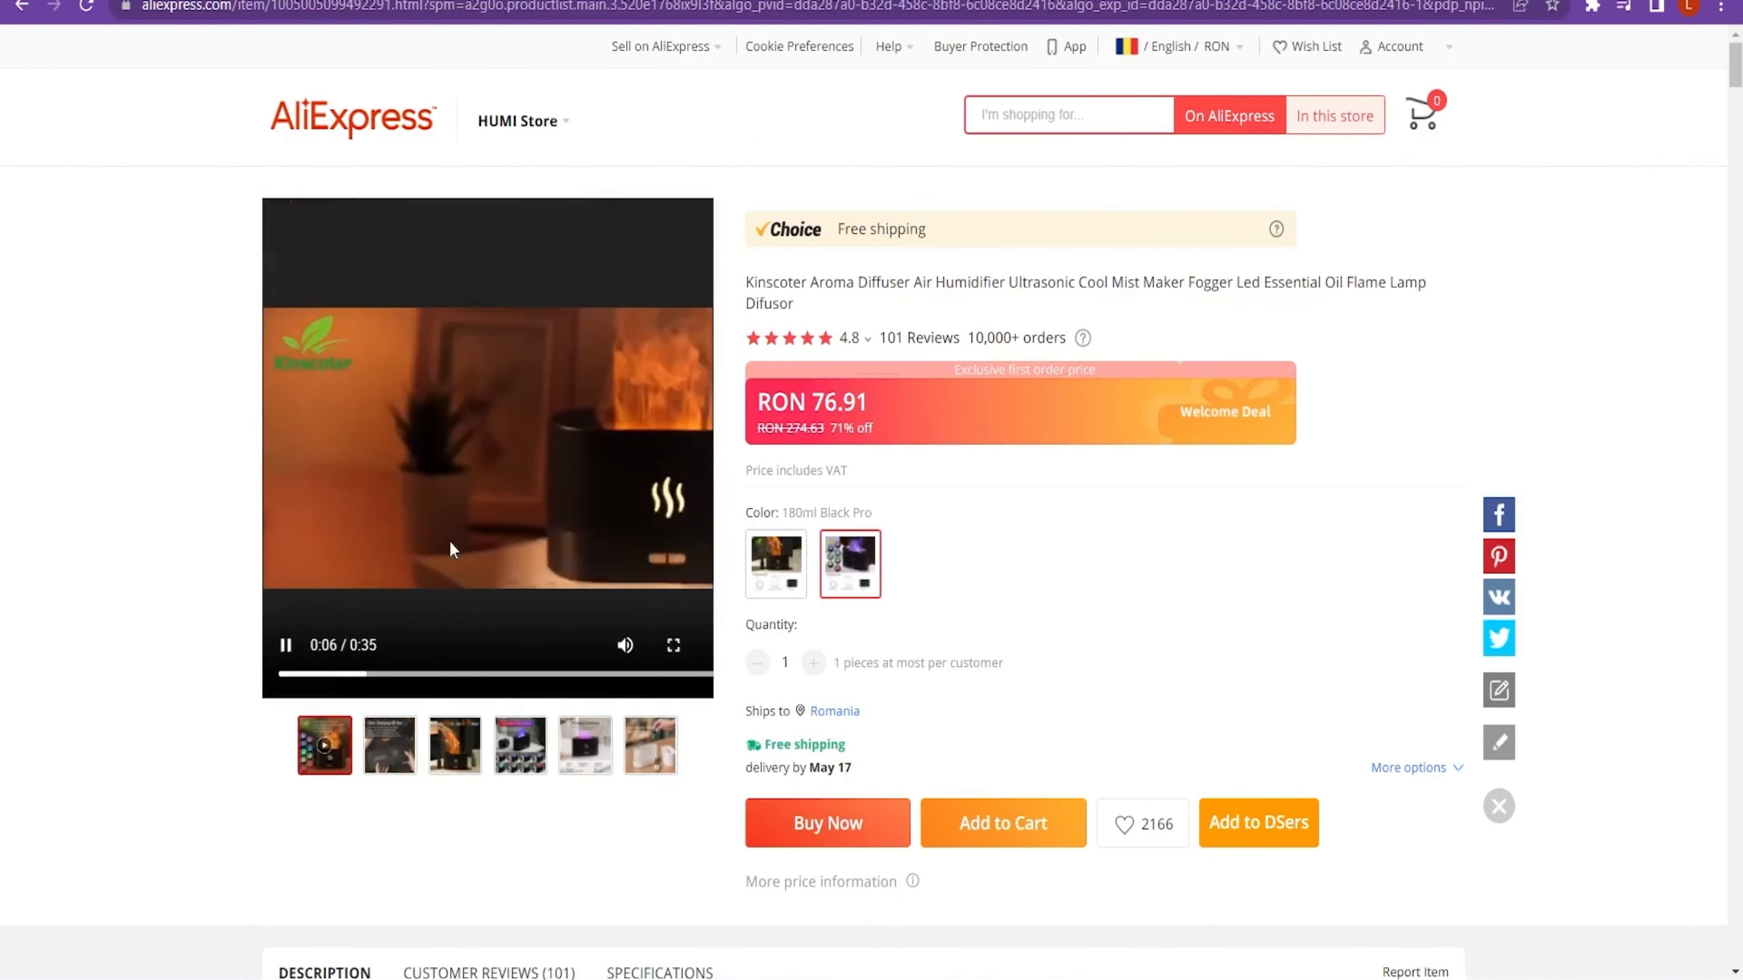
left_click(287, 646)
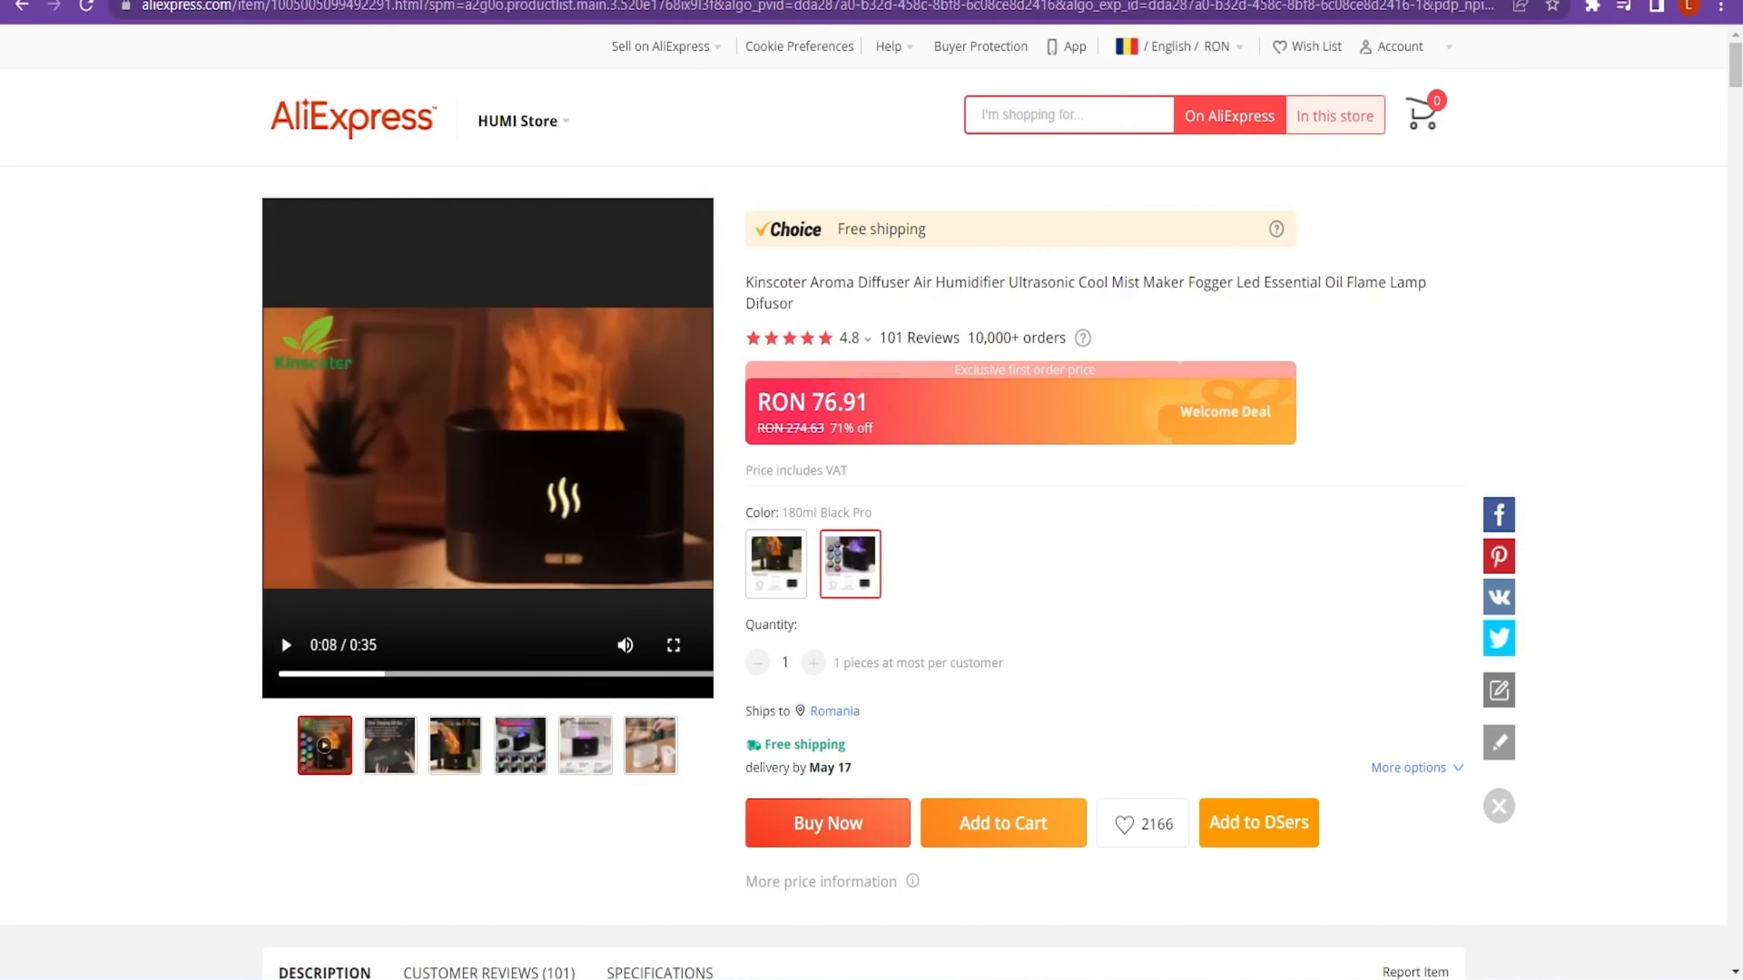
- Search Google Images in a new tab for "flame humidifier gif" and preview the animated results
key("ctrl+t")
type("fl")
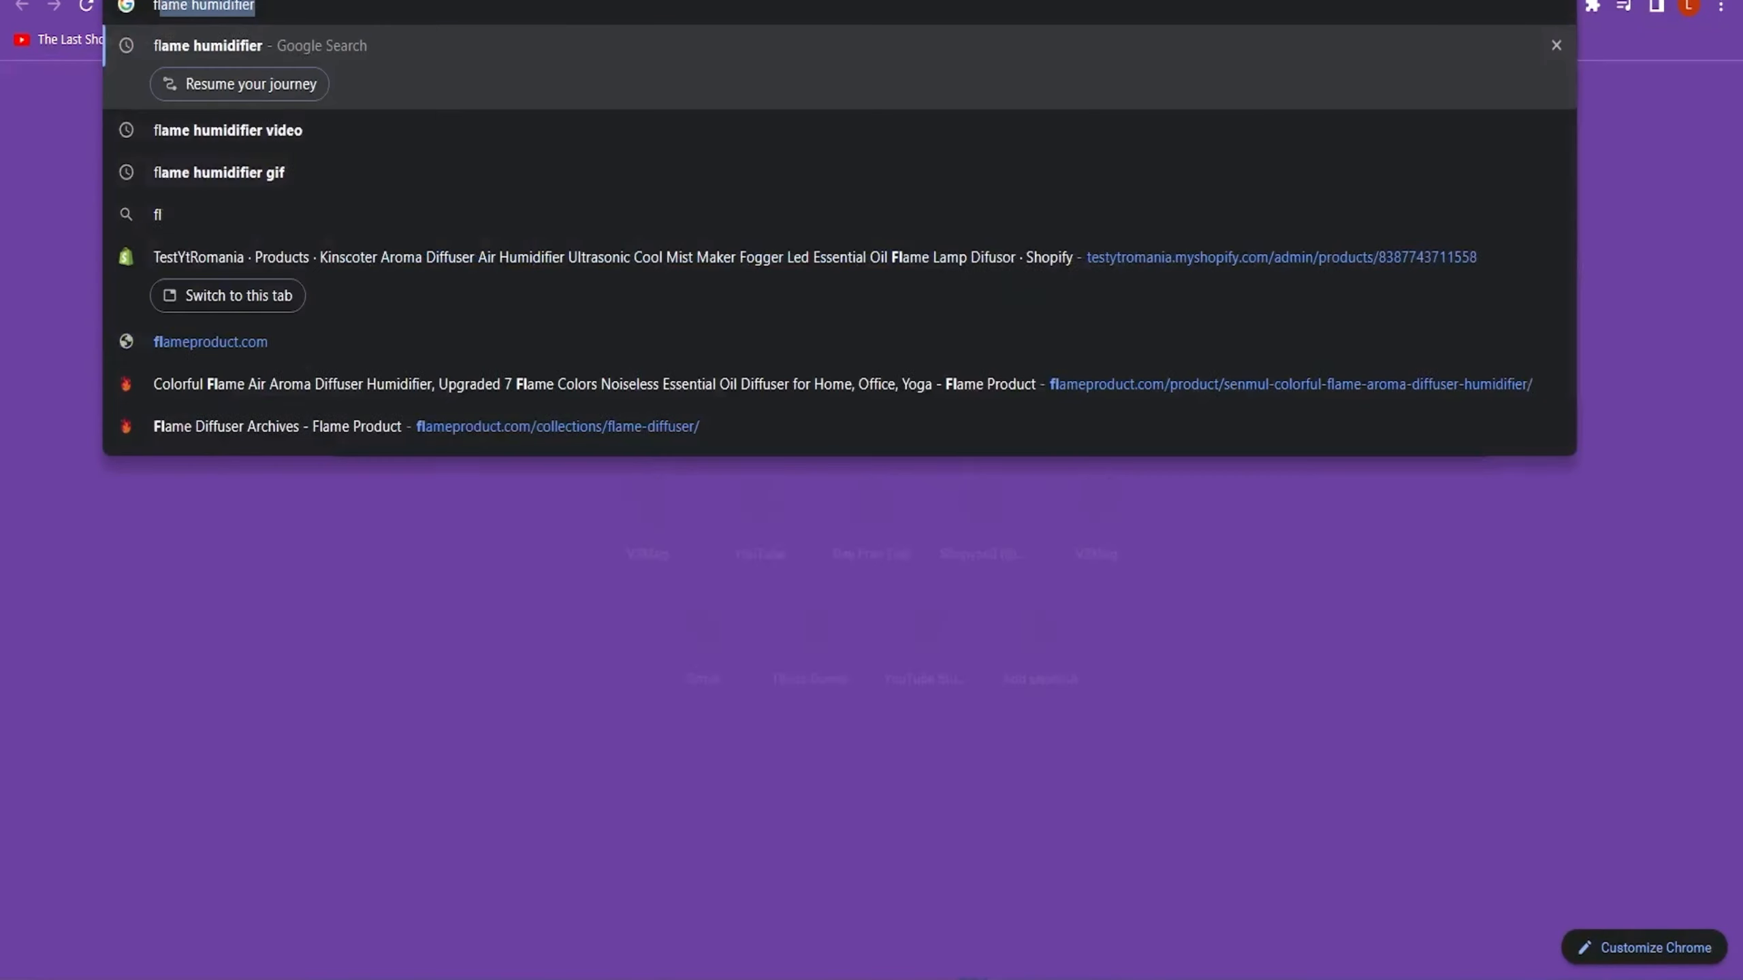
type("ame humidifier gif")
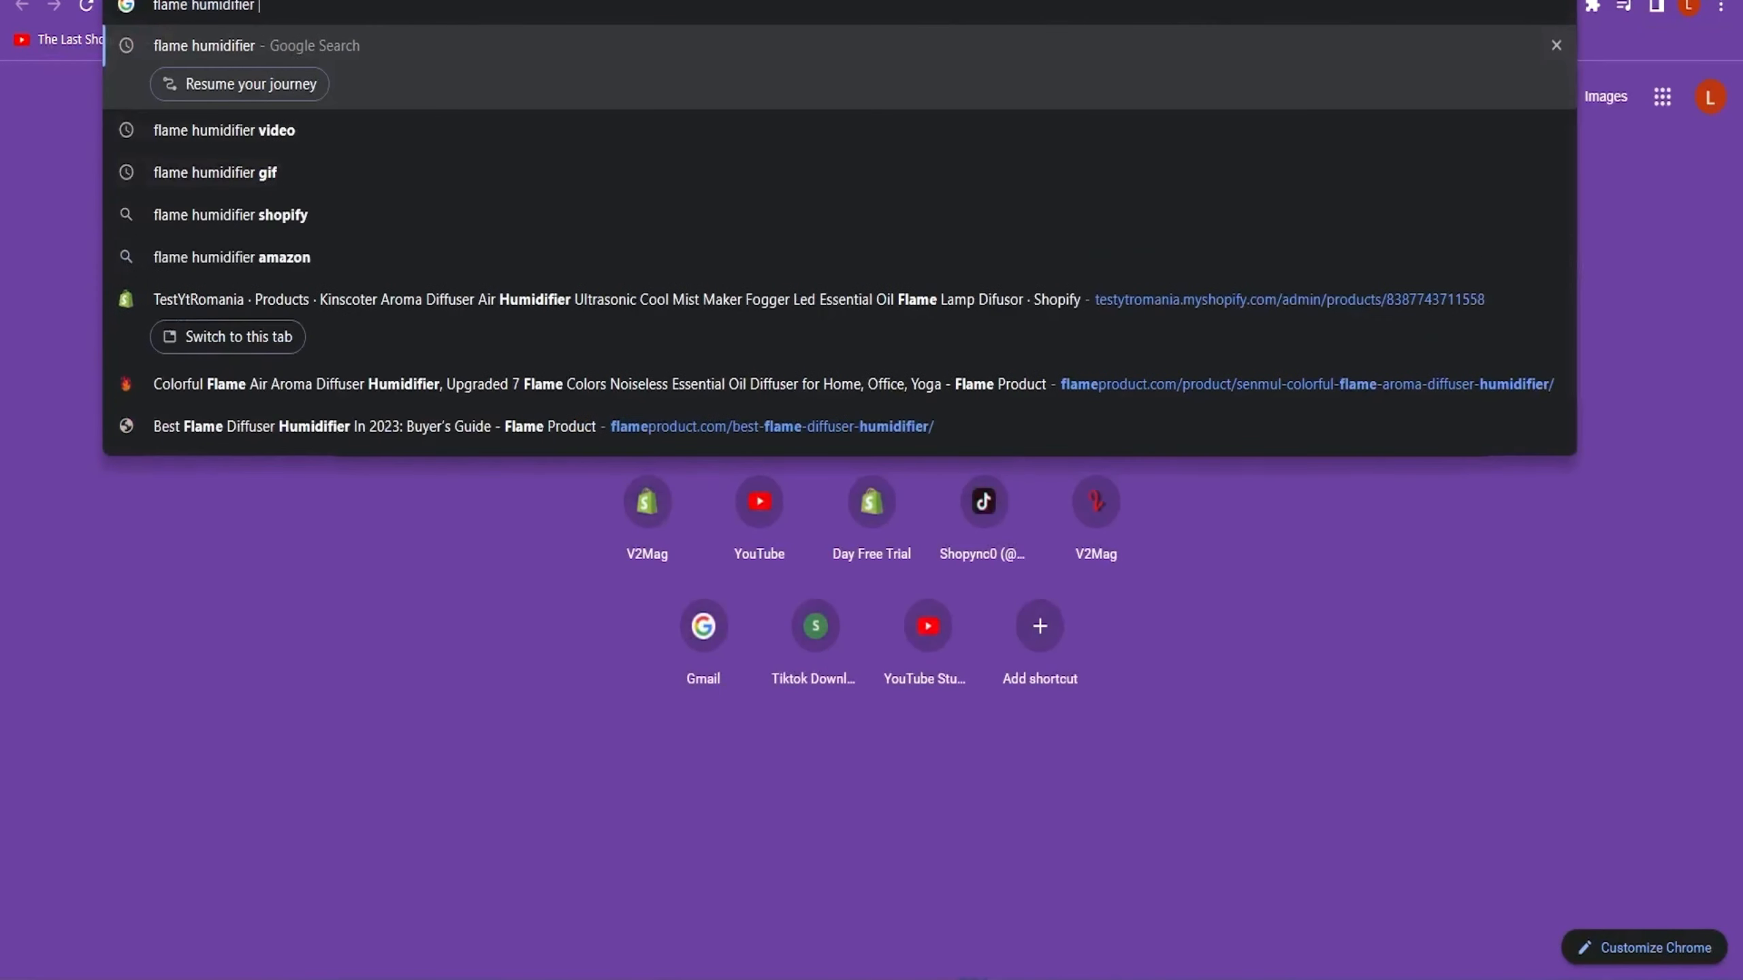
key("Return")
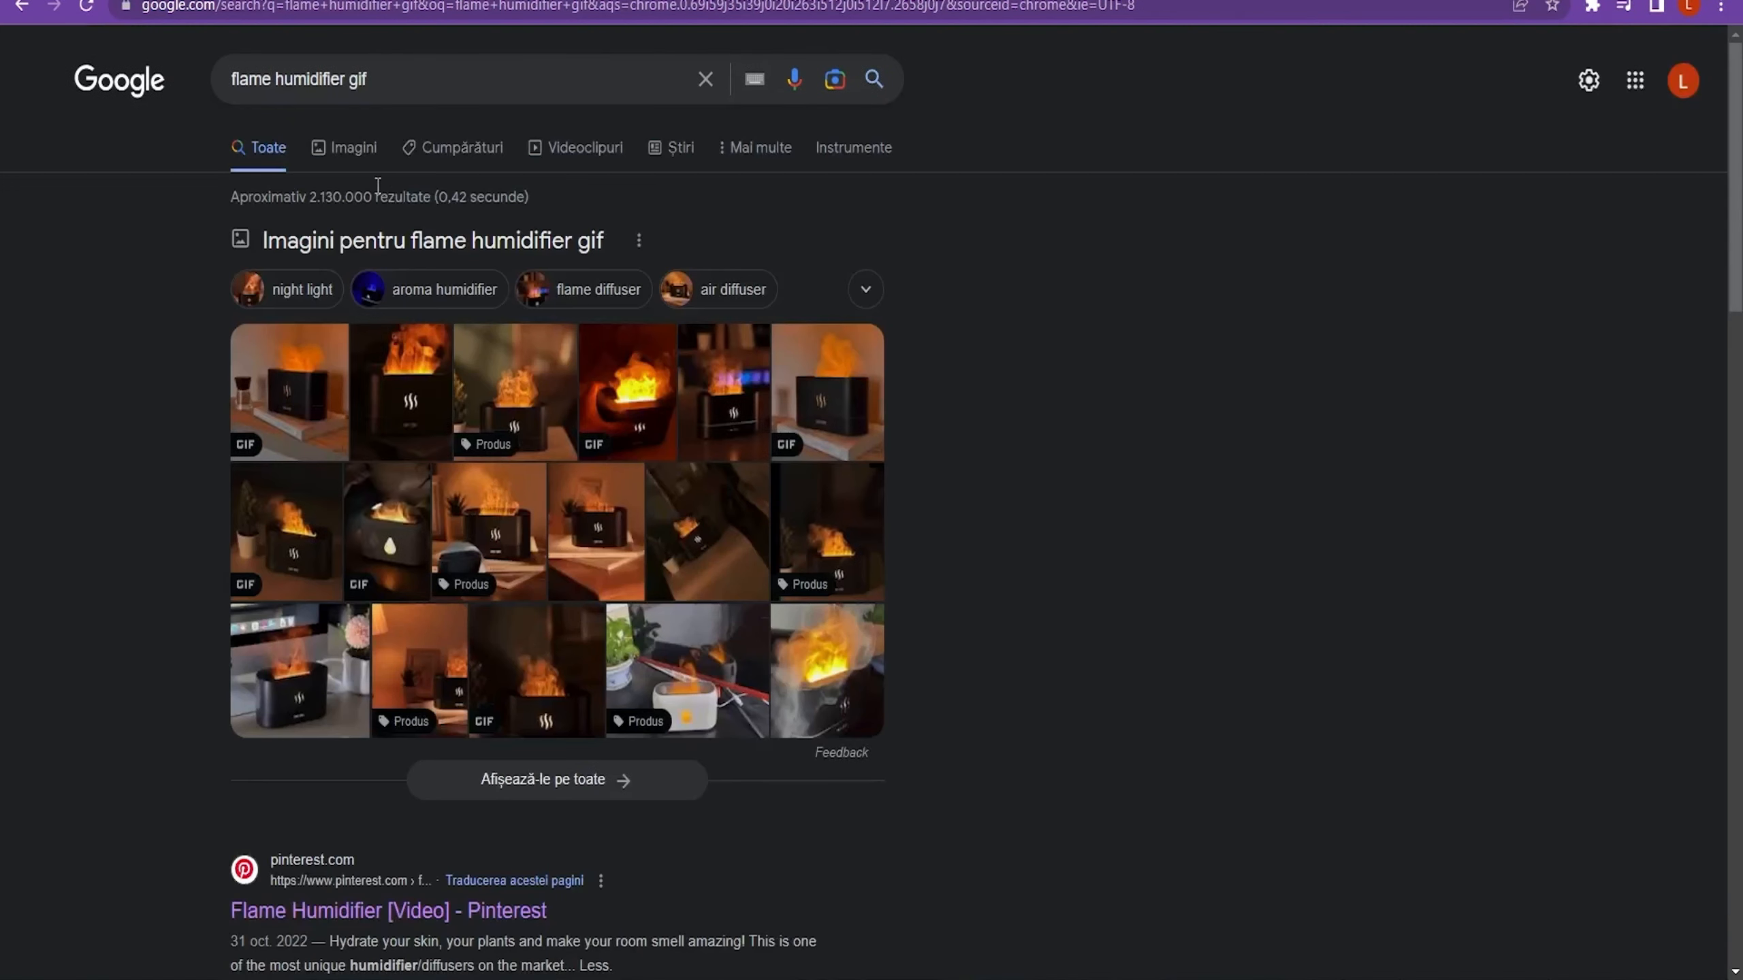
left_click(343, 147)
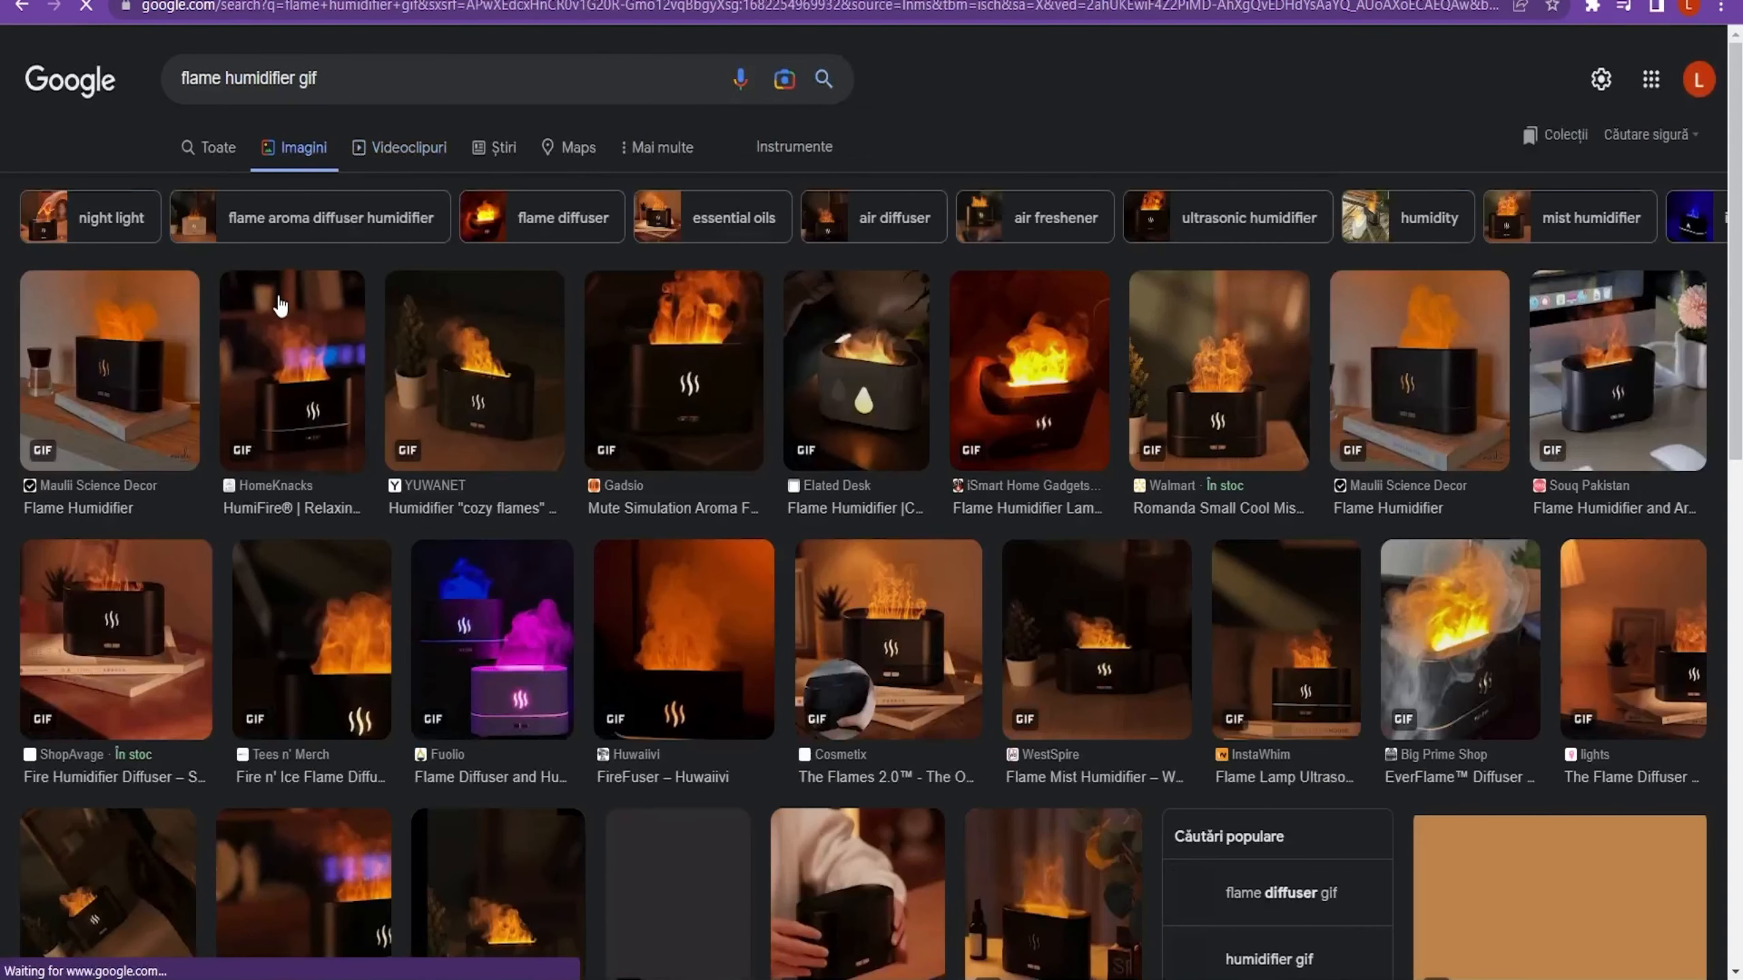
left_click(127, 365)
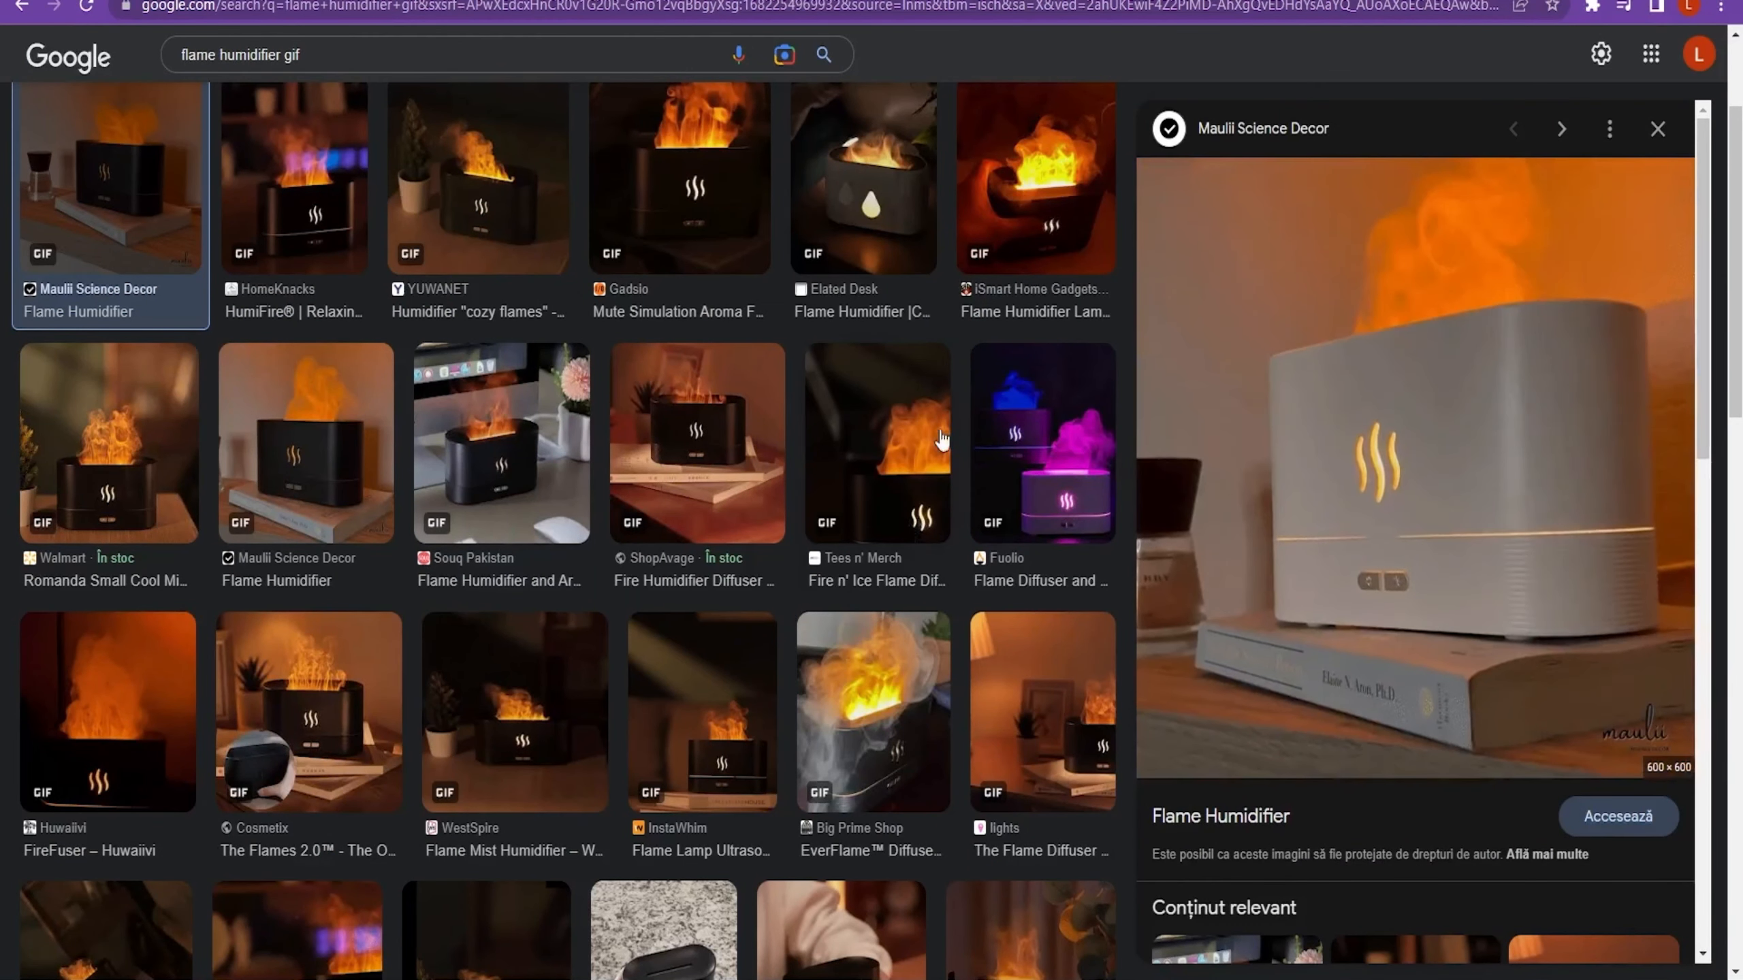
key("Right")
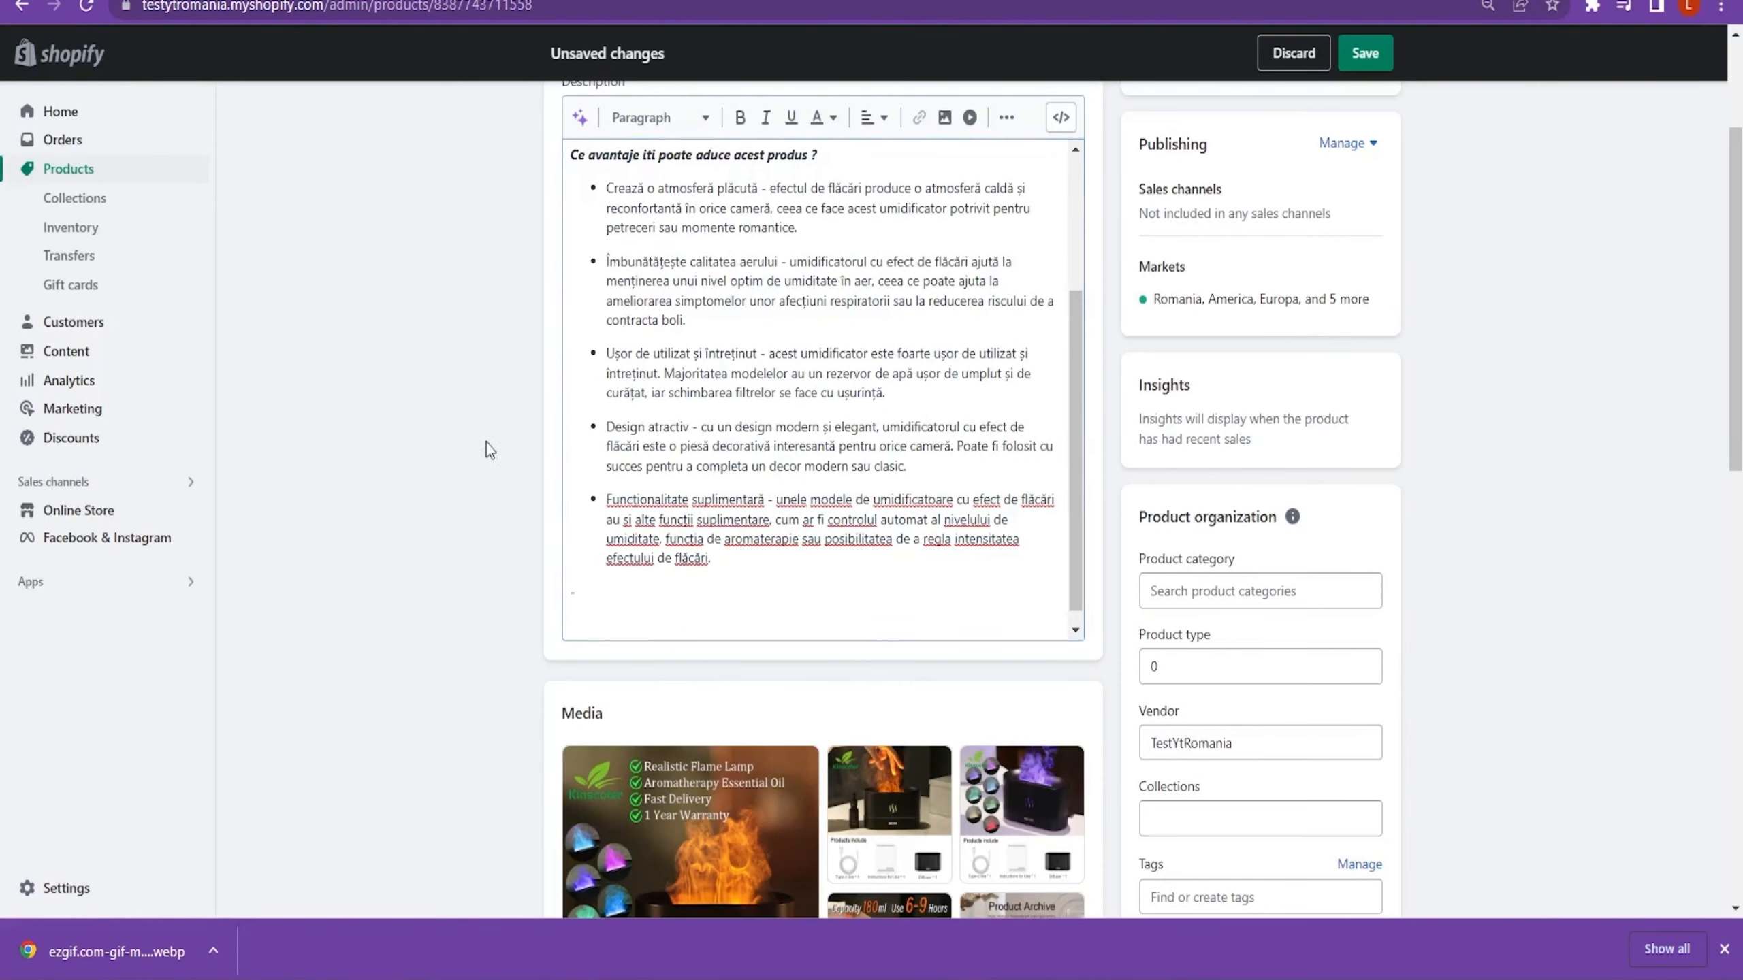
- In the Shopify description, upload the downloaded flame humidifier animation and insert it below the bulleted advantages
key("Return")
key("BackSpace")
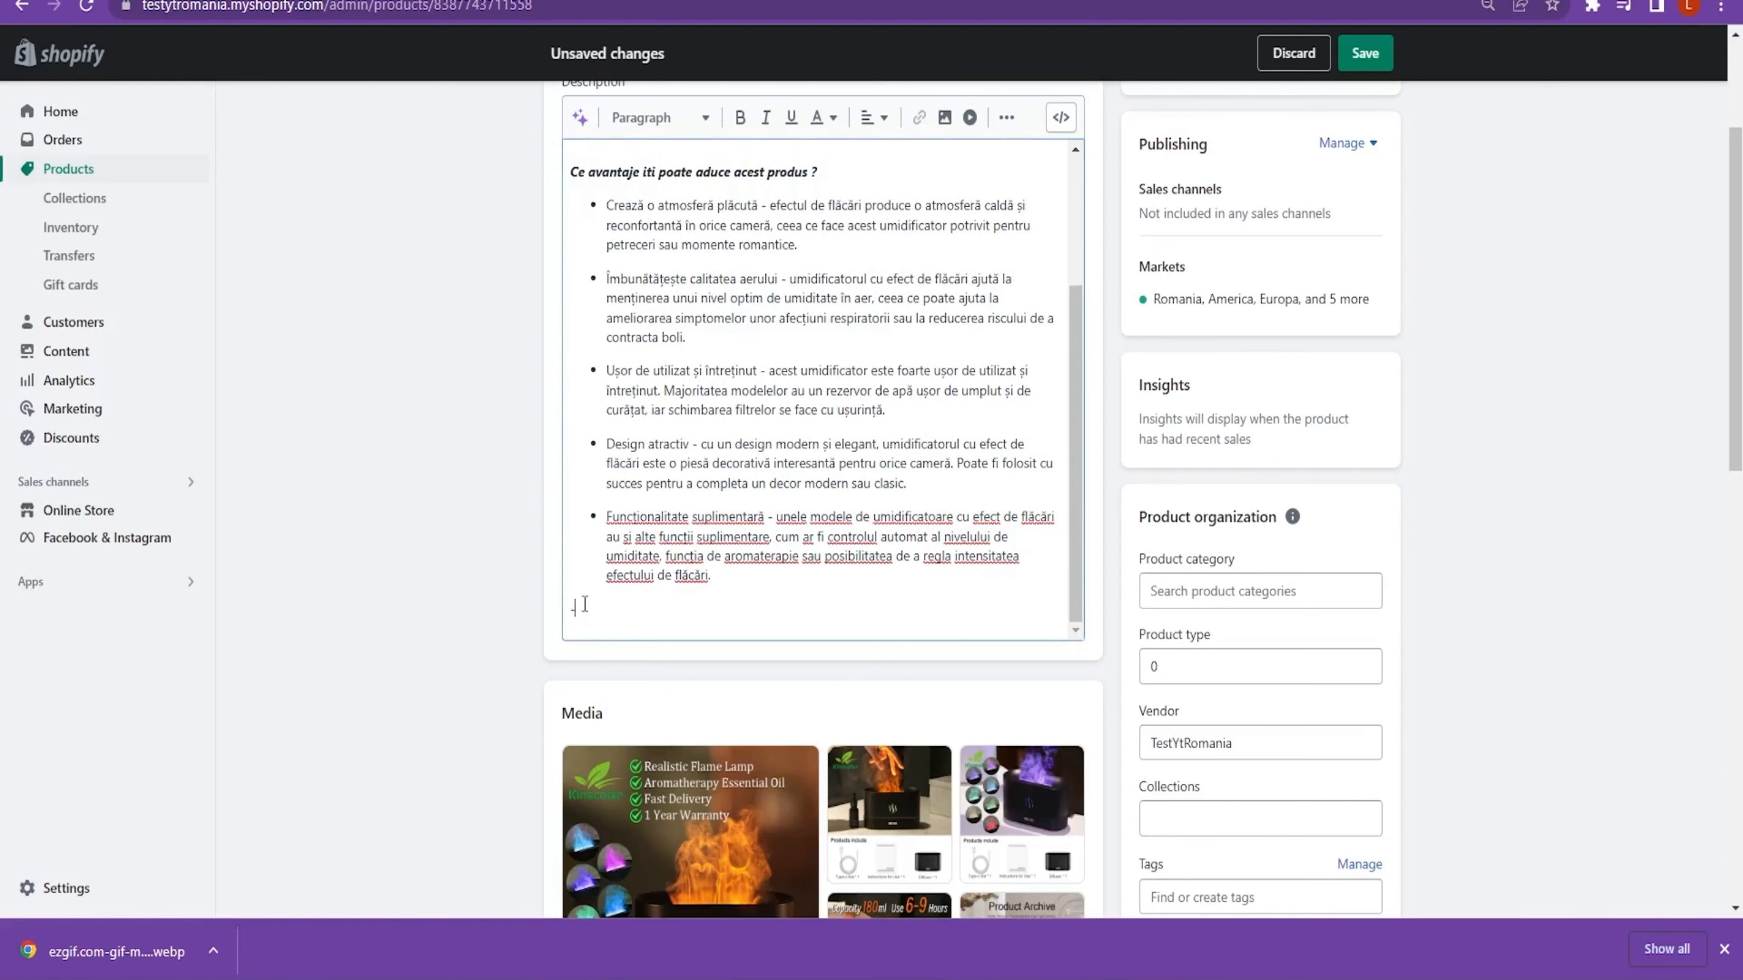
left_click(945, 118)
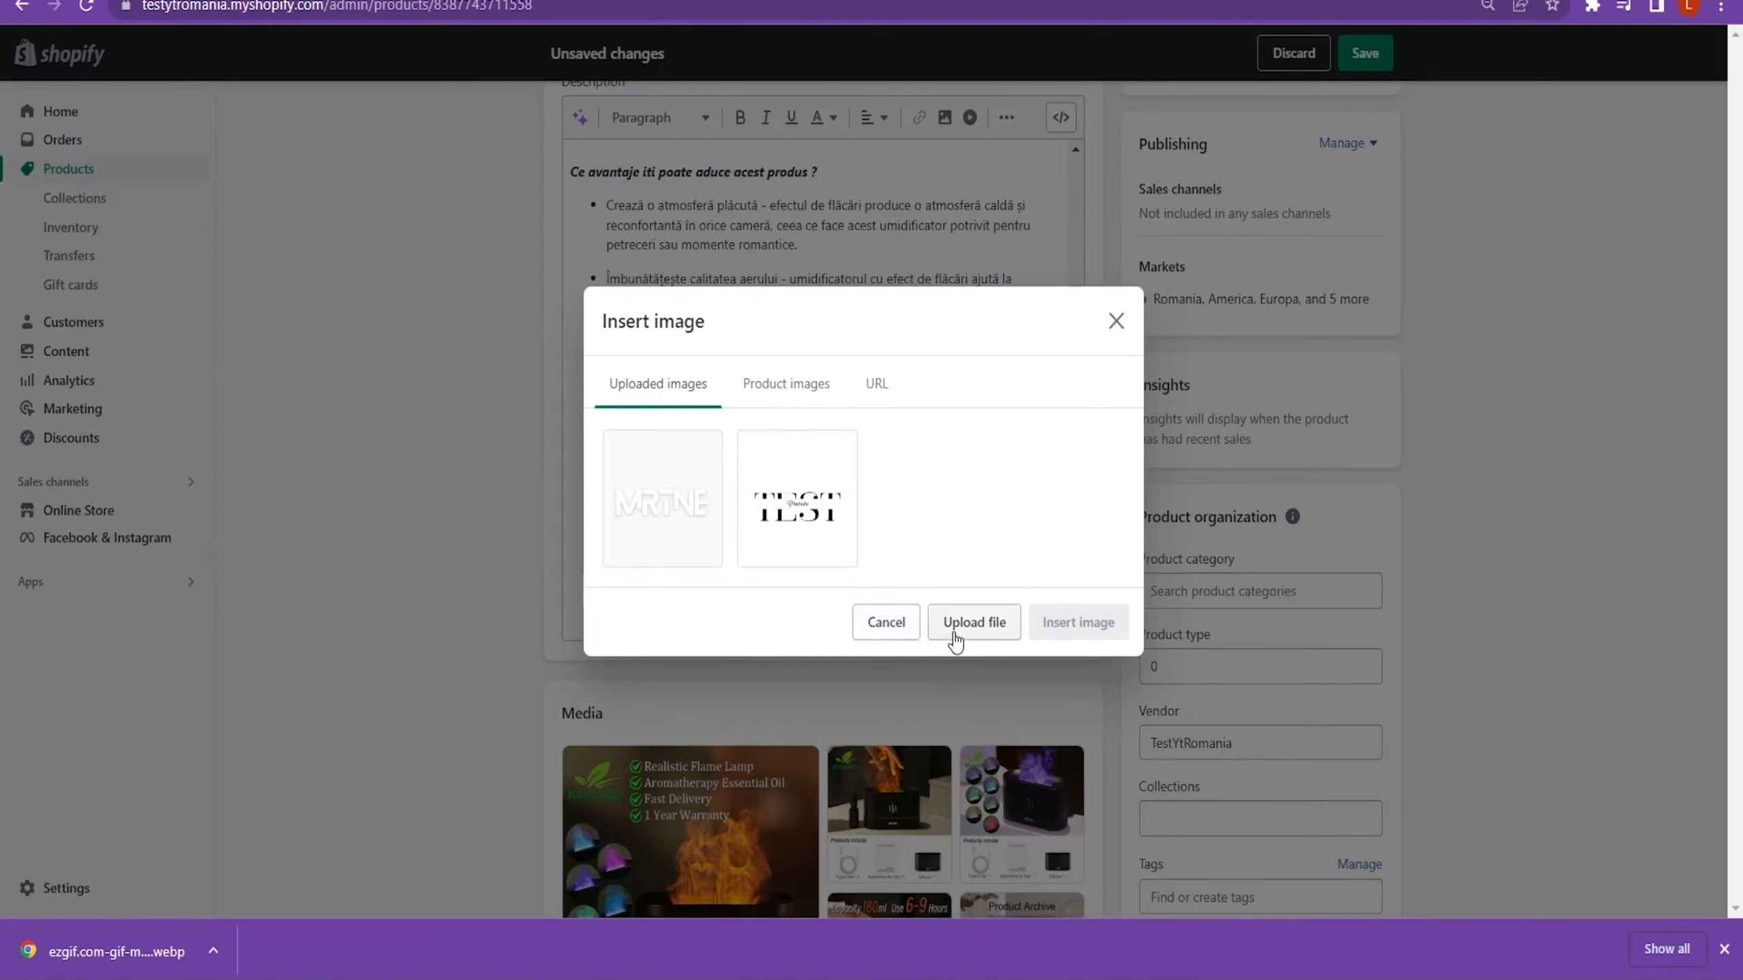
left_click(958, 636)
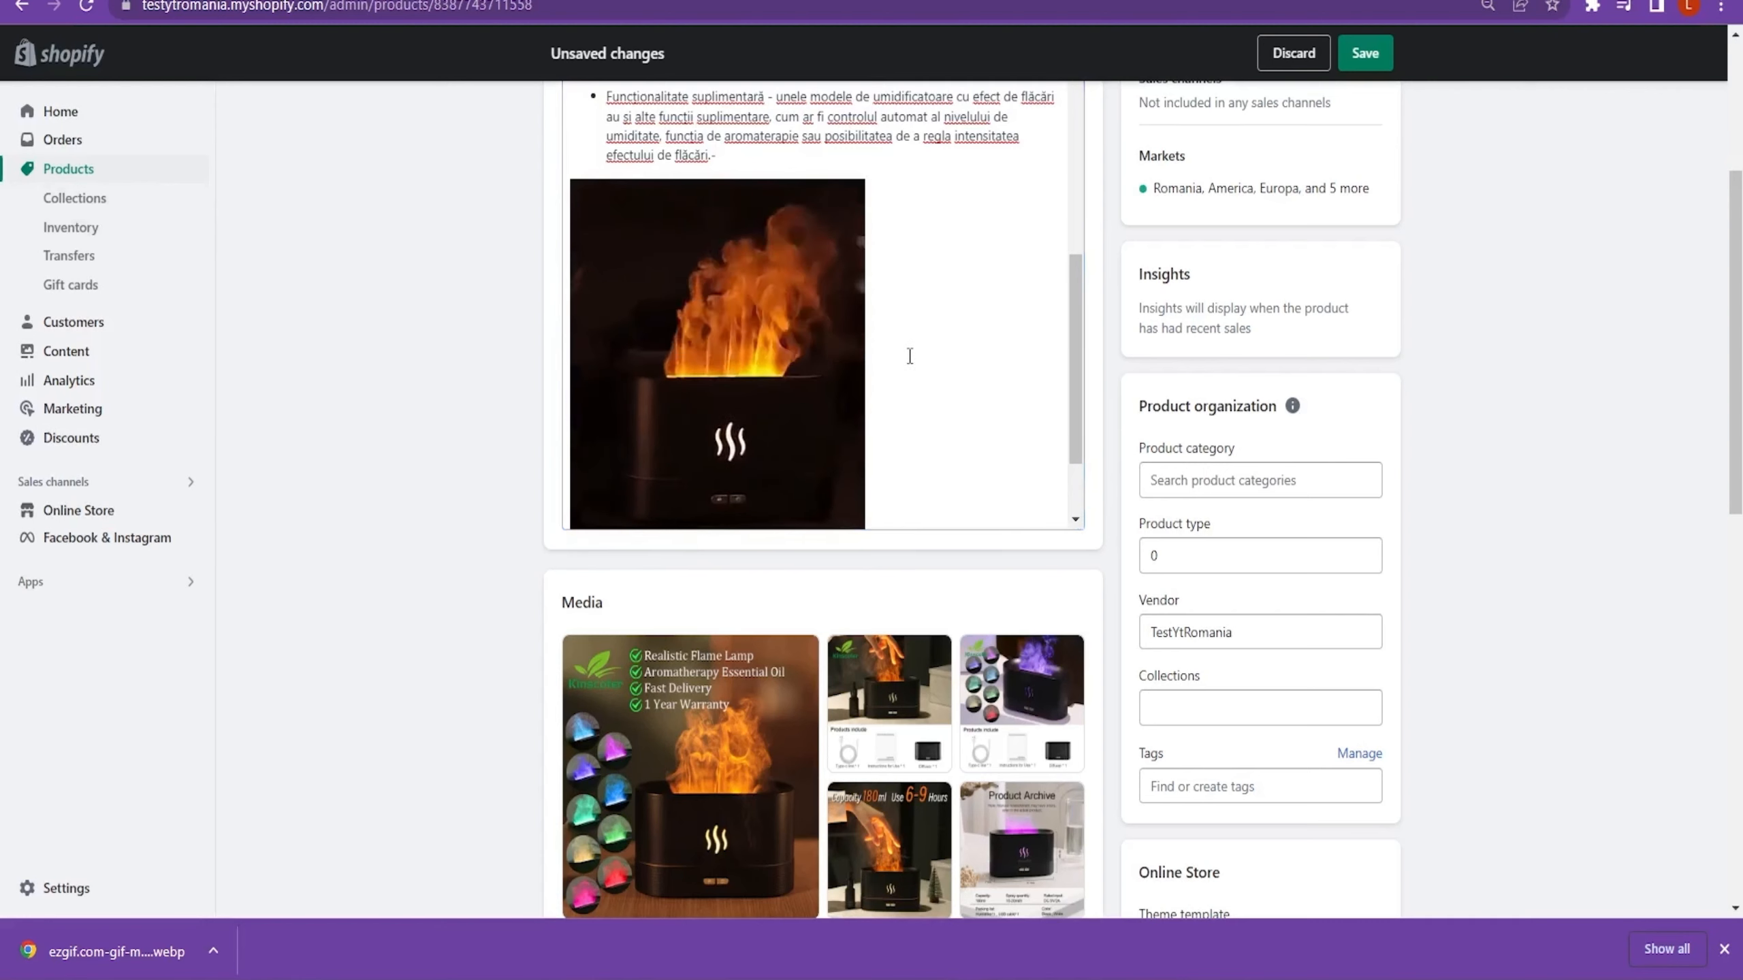
scroll(899, 363, "up", 2)
scroll(895, 350, "down", 3)
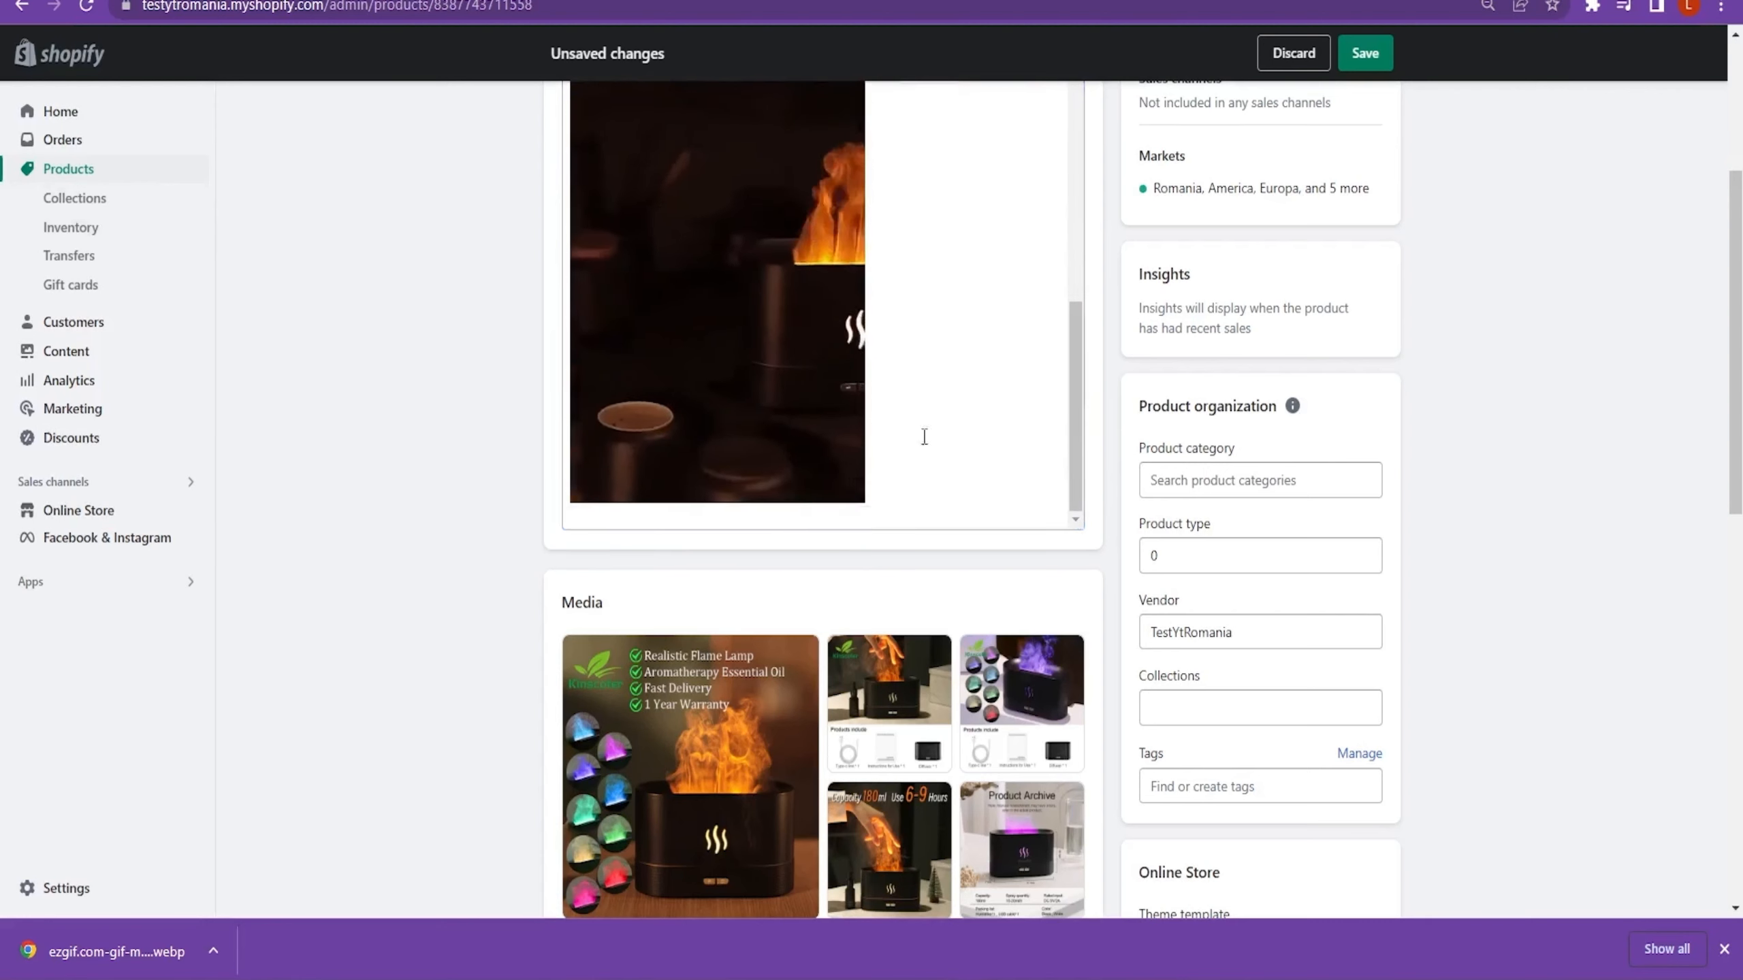
scroll(1421, 446, "up", 5)
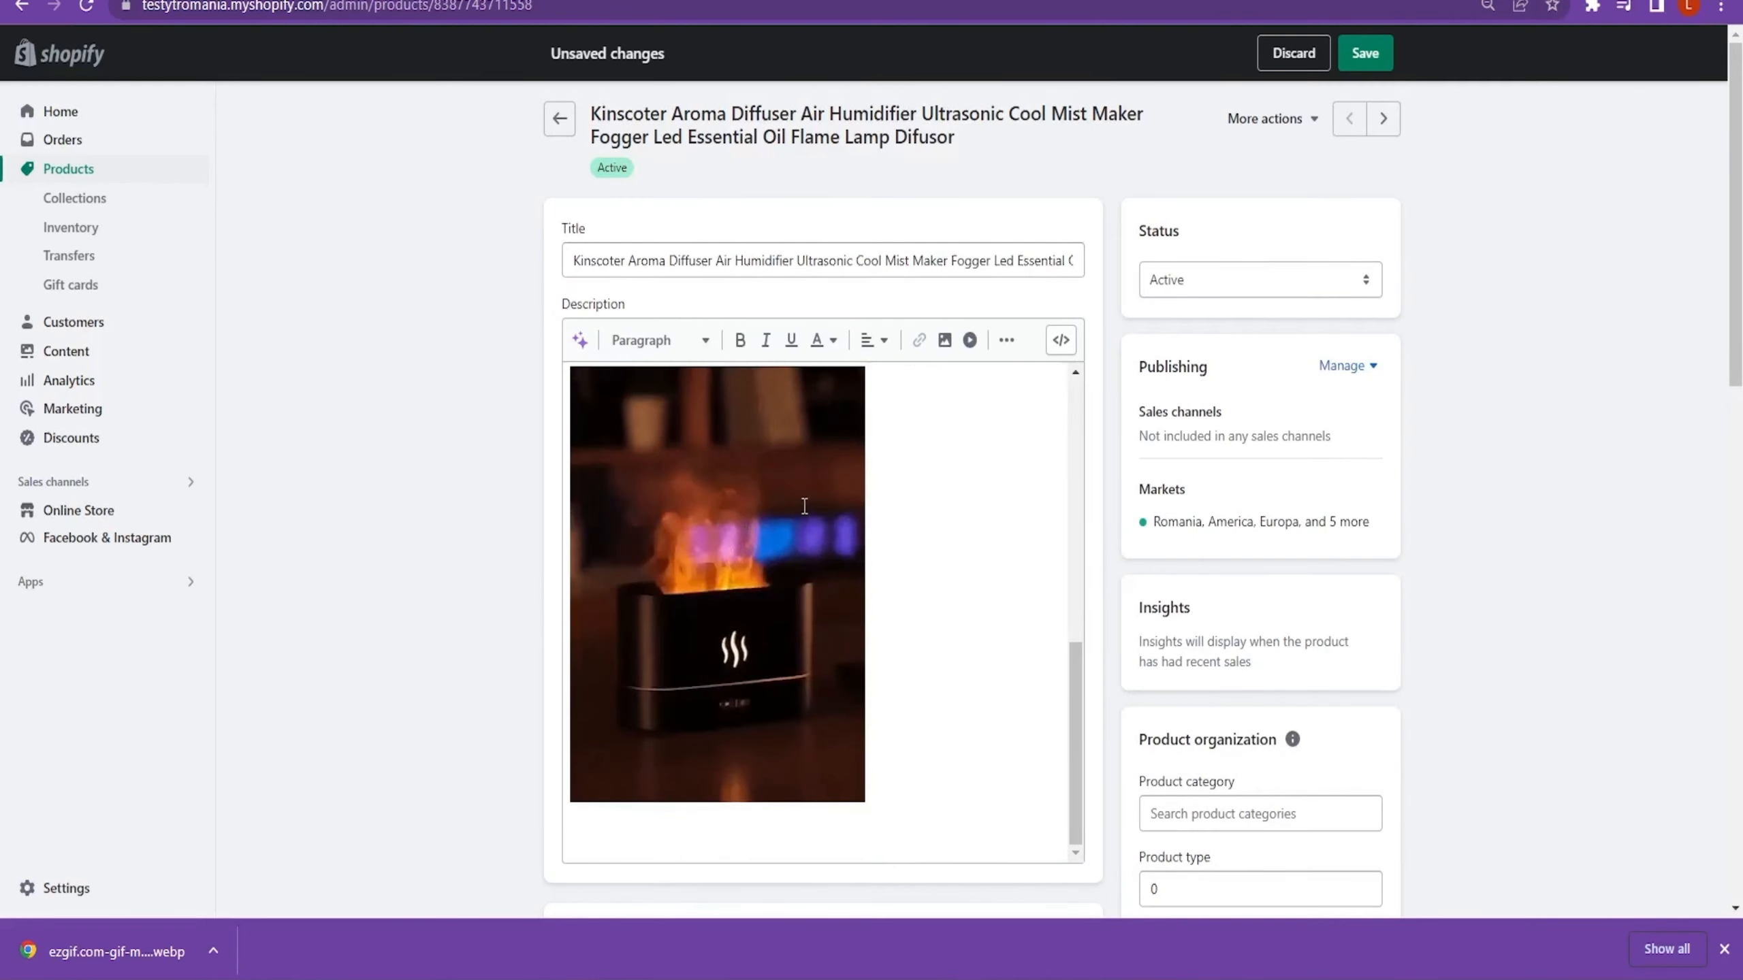
- Replace the product title with the name suggested by ChatGPT, "FlameHumid - Umidificator cu efect de flăcări pentru o atmosferă deosebită"
left_click(676, 259)
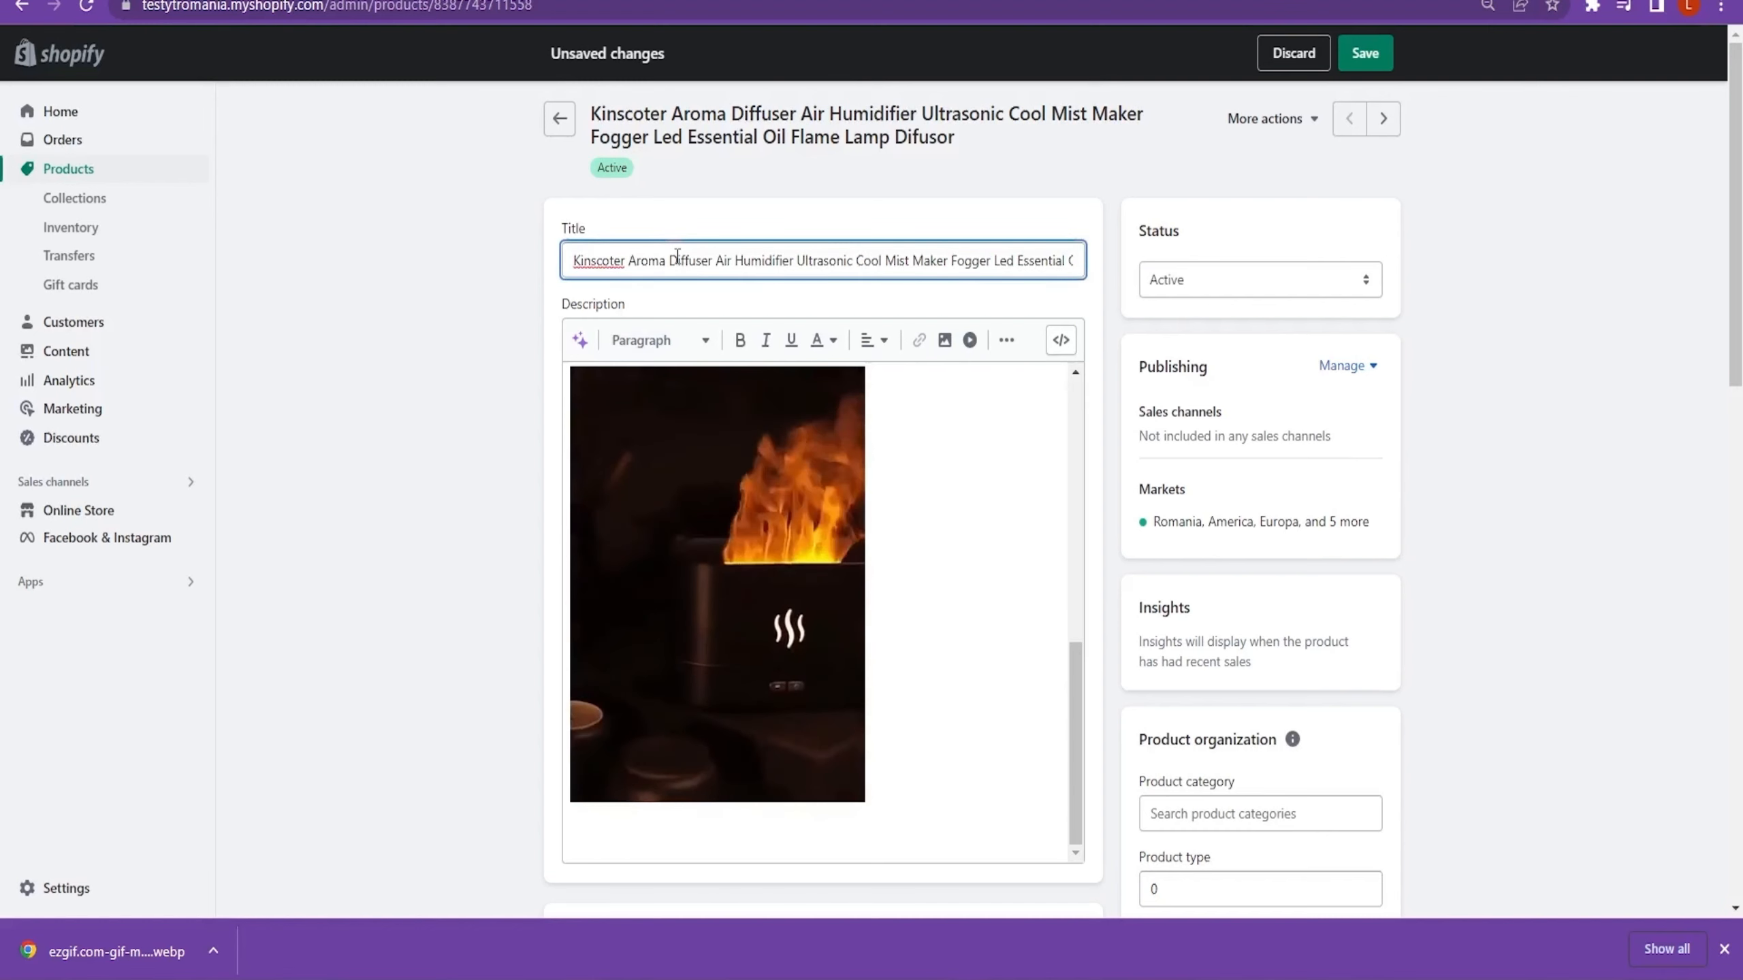
key("ctrl+Tab")
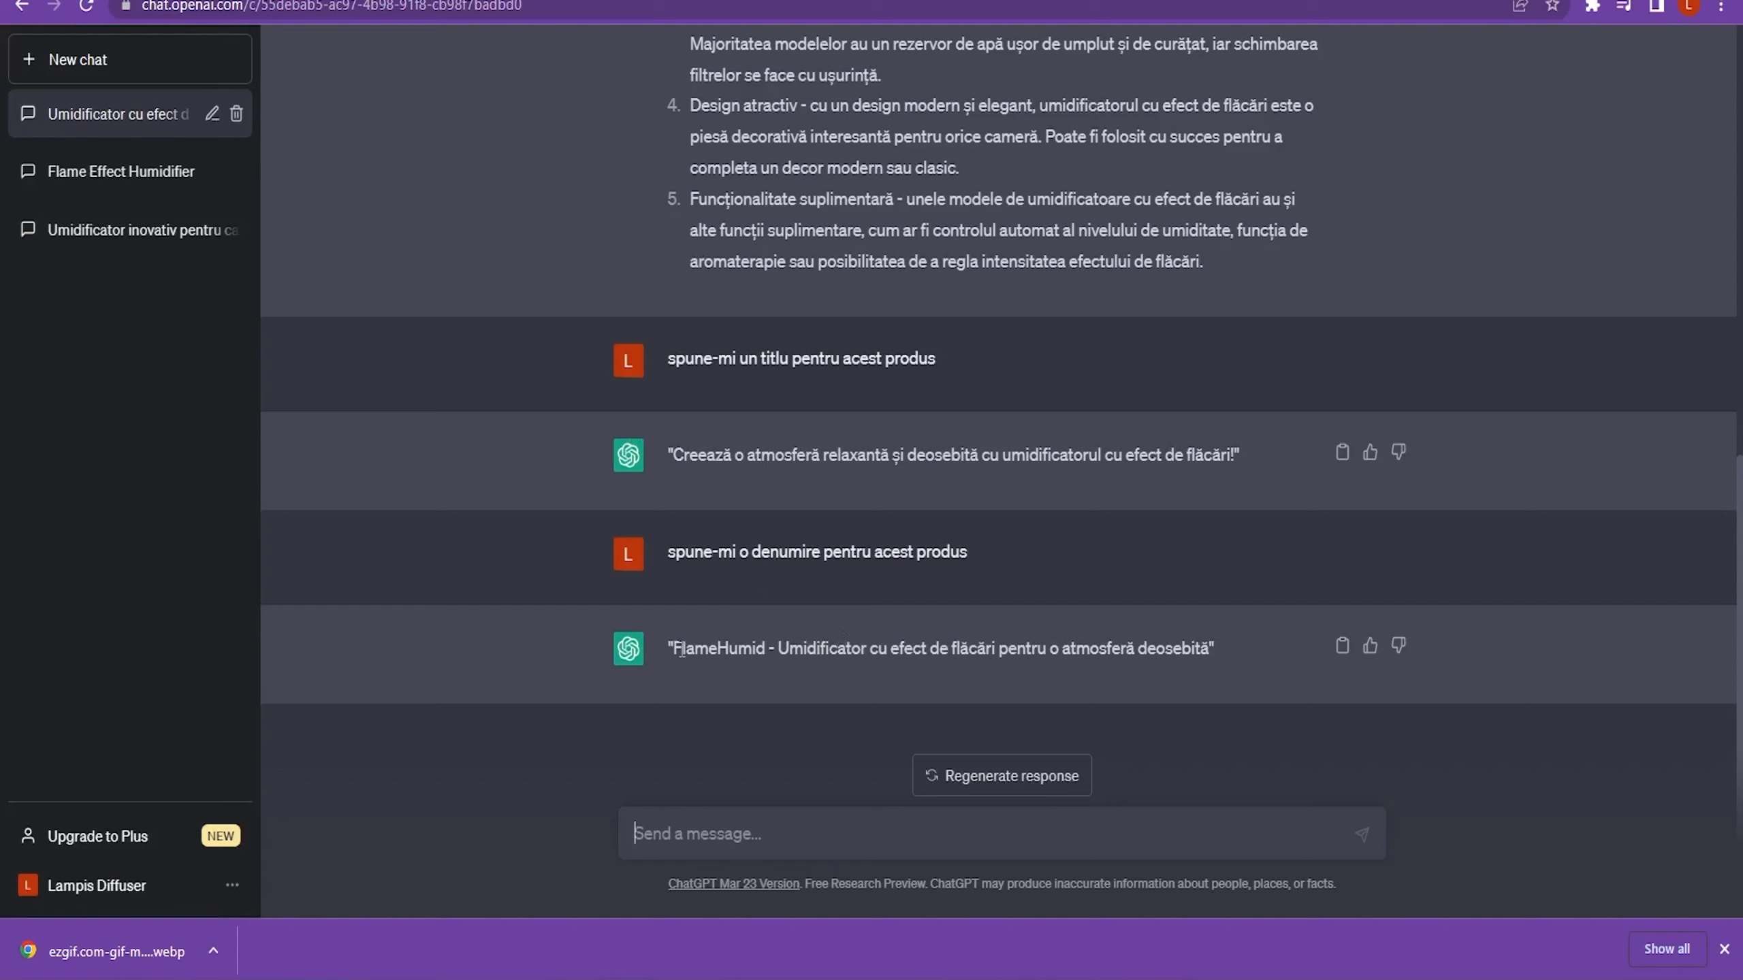
left_click_drag(674, 648, 980, 649)
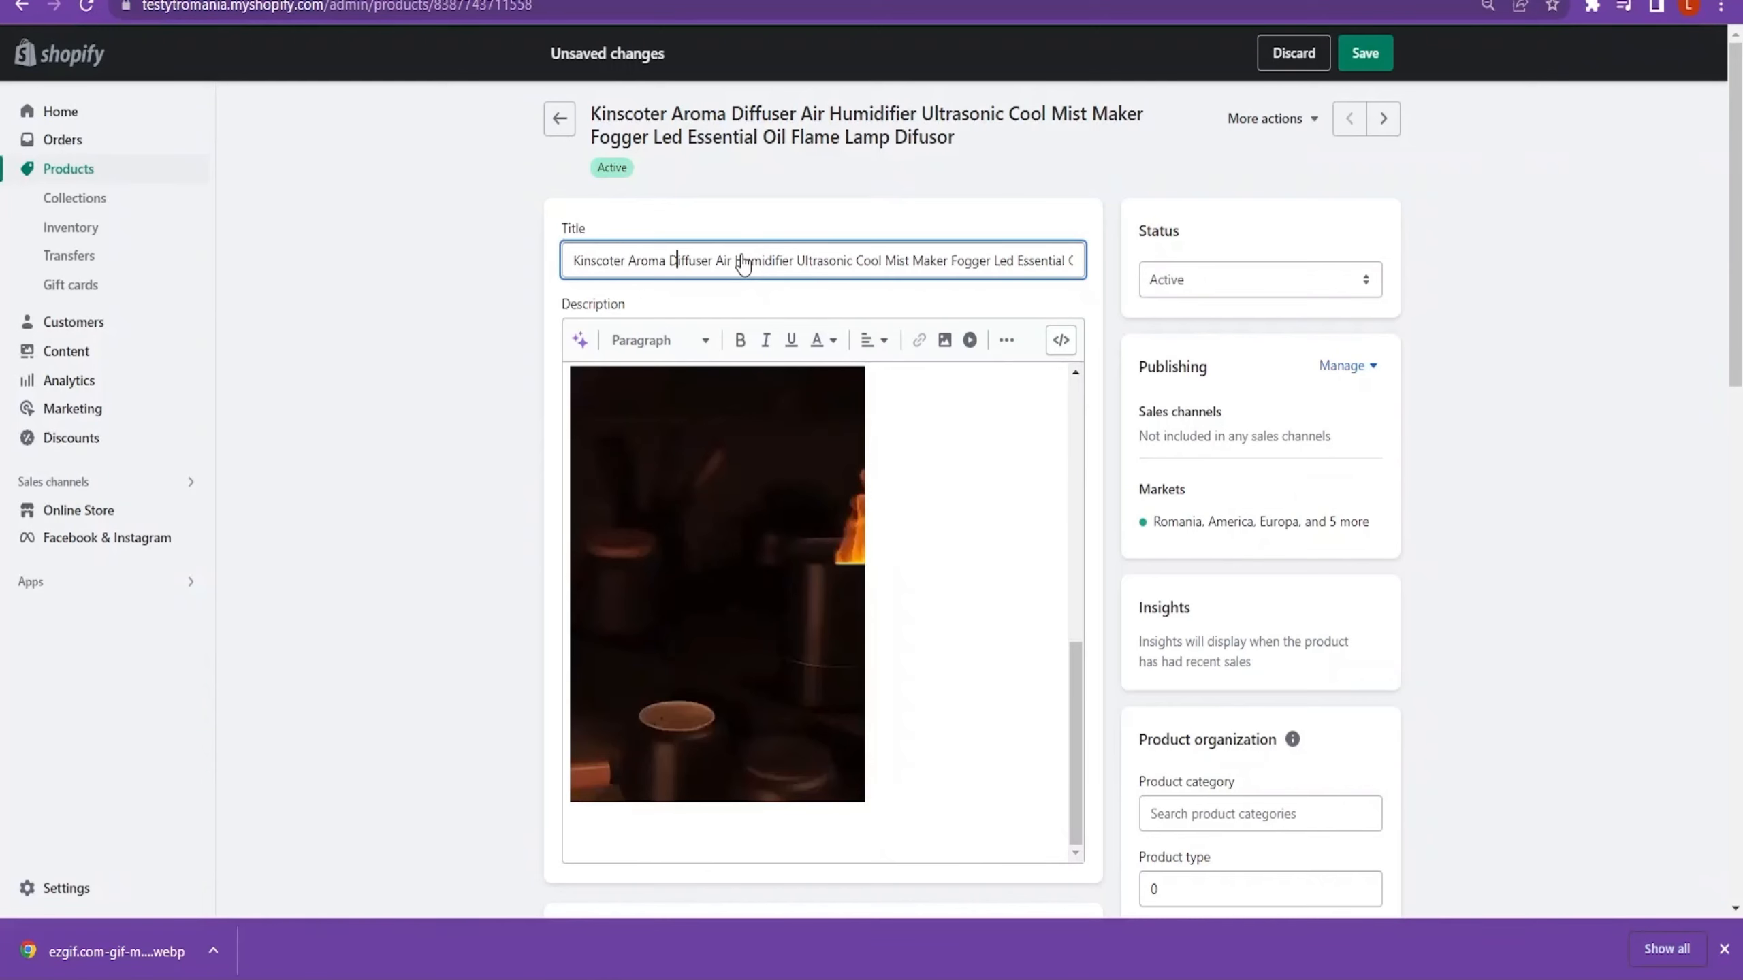
key("ctrl+a")
type("FlameHumid - Umidificator cu efect de flăcări pentru o atmosferă deosebită")
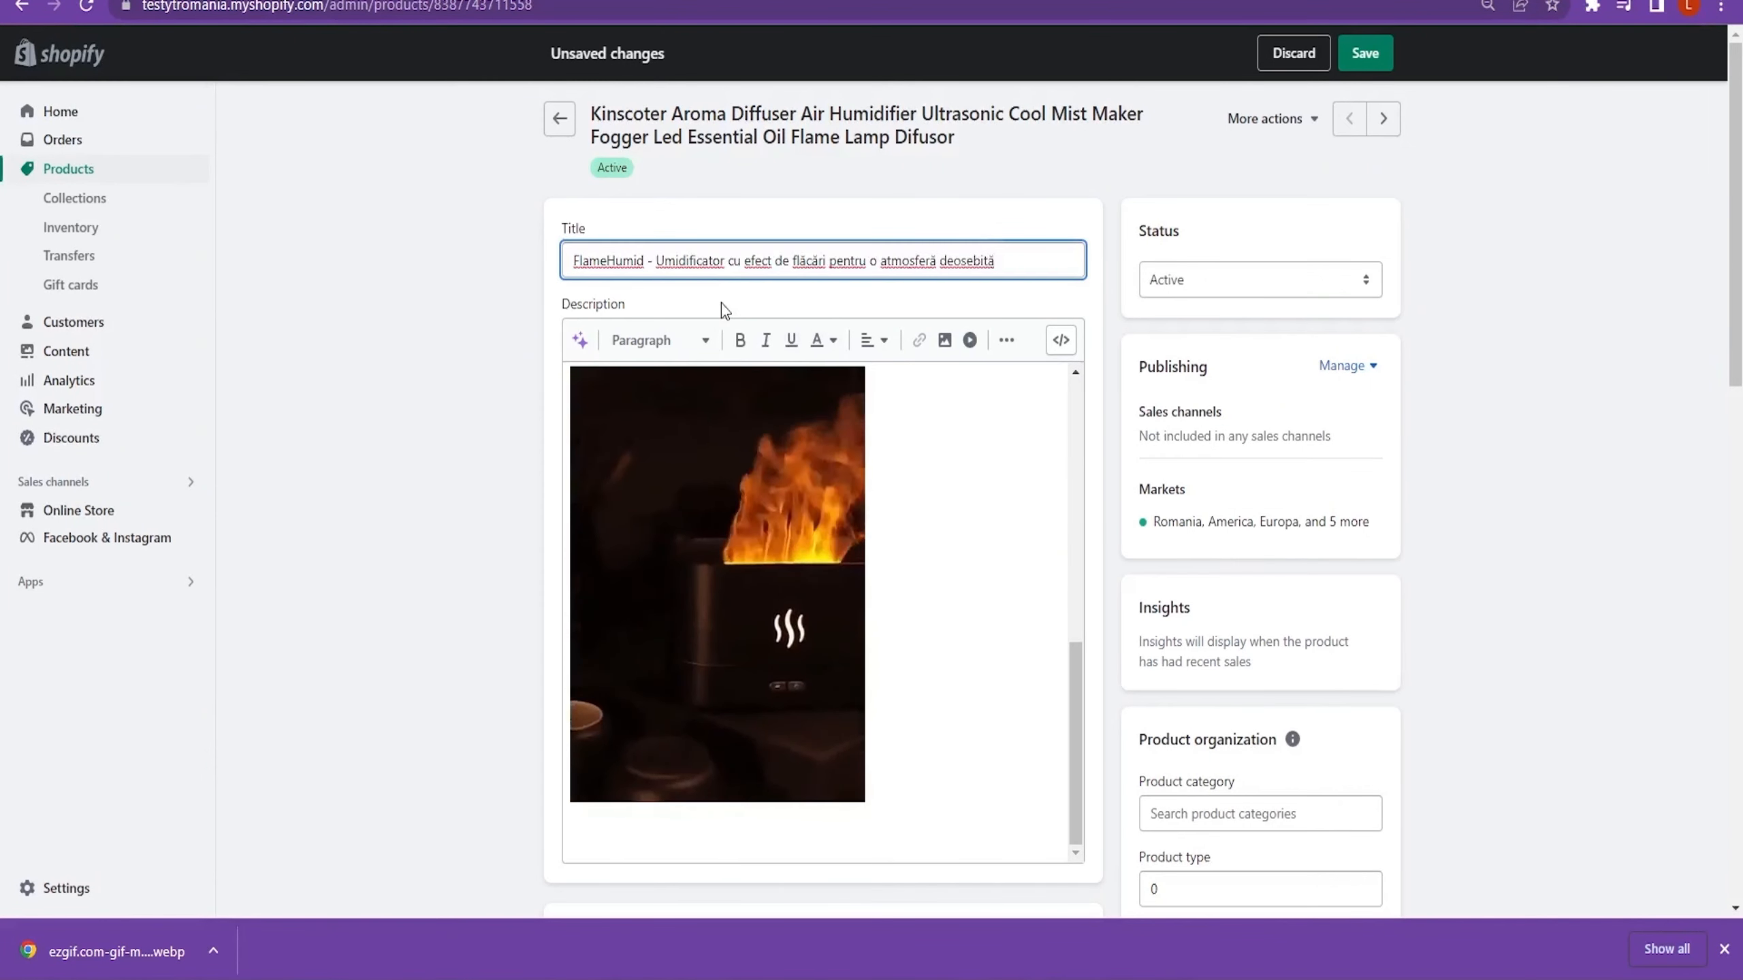
left_click(852, 216)
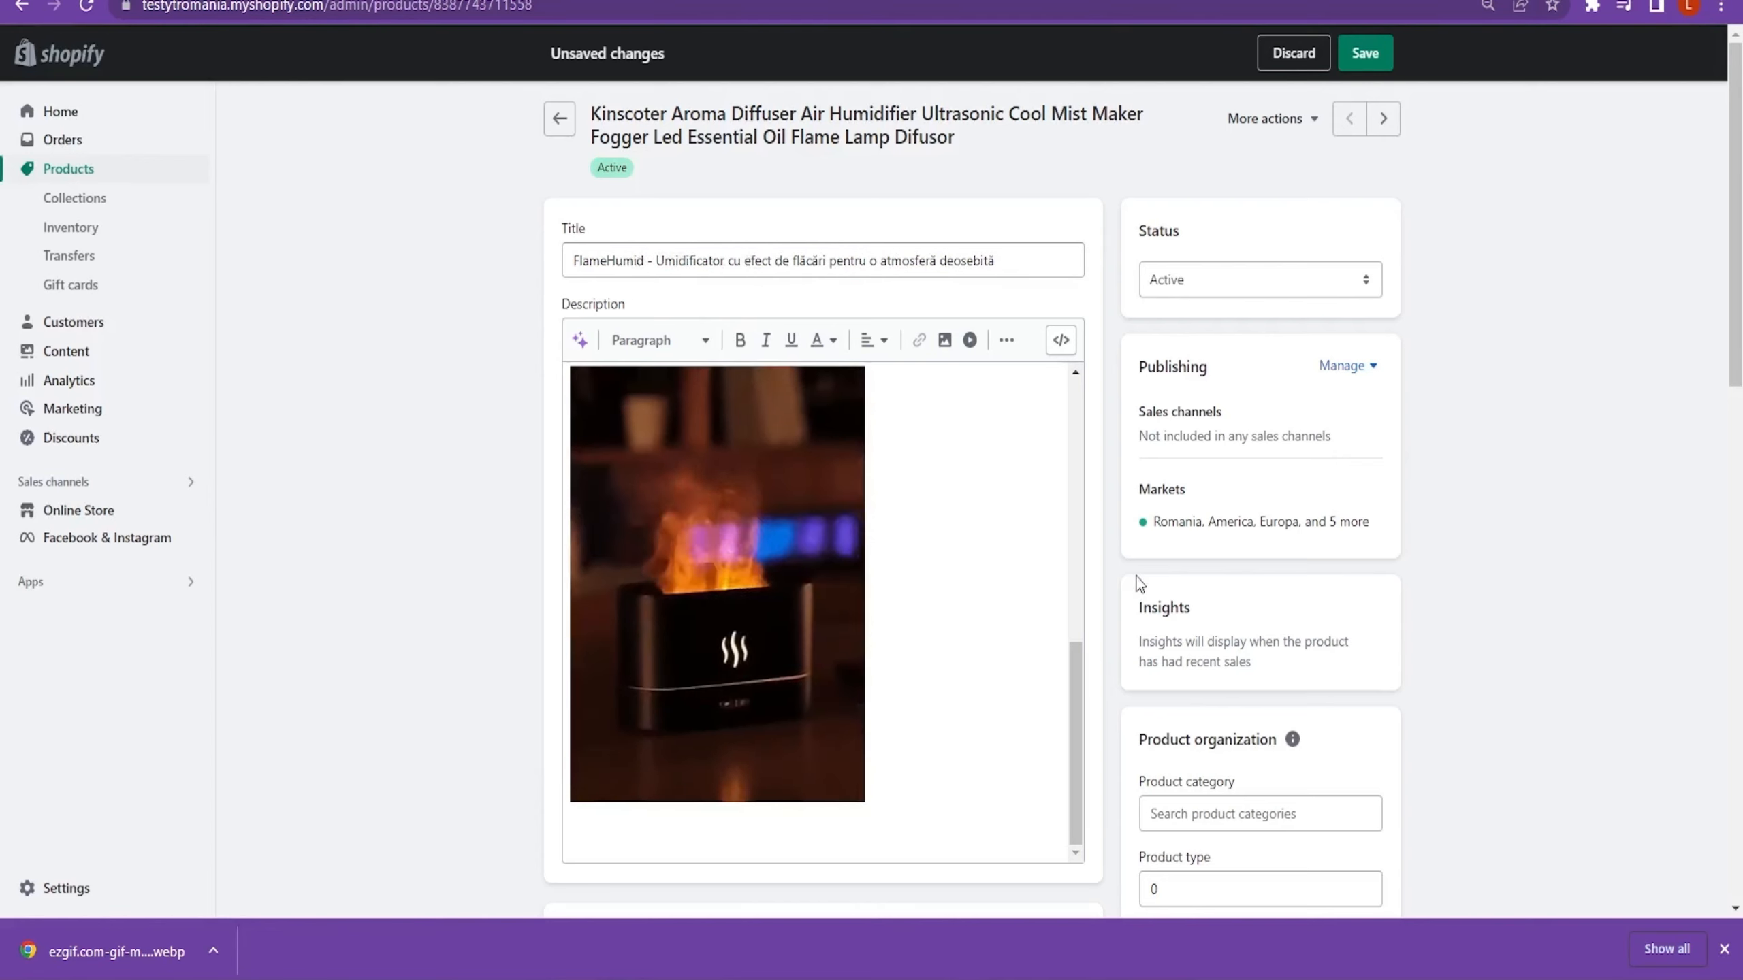
- Shorten the product title to "FlameHumid - Umidificator cu efect de flăcări" and look over the description
scroll(1092, 532, "down", 3)
scroll(1088, 530, "up", 3)
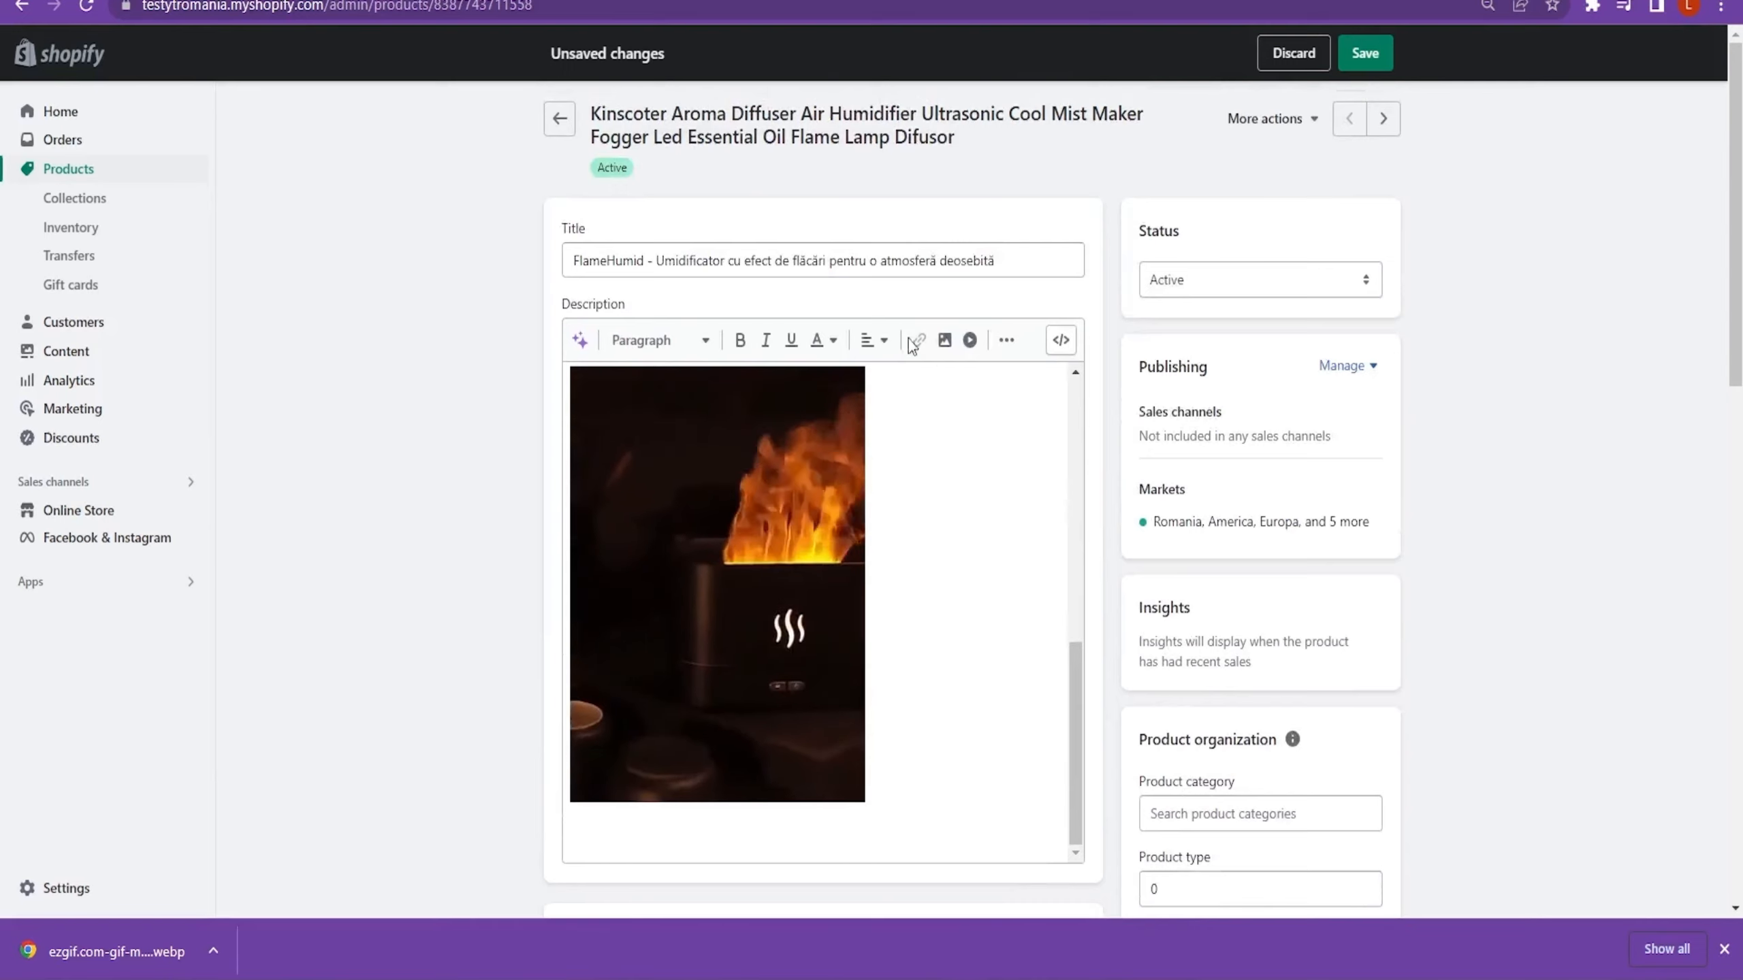
left_click_drag(994, 261, 830, 266)
key("BackSpace")
scroll(823, 549, "down", 6)
scroll(755, 481, "up", 10)
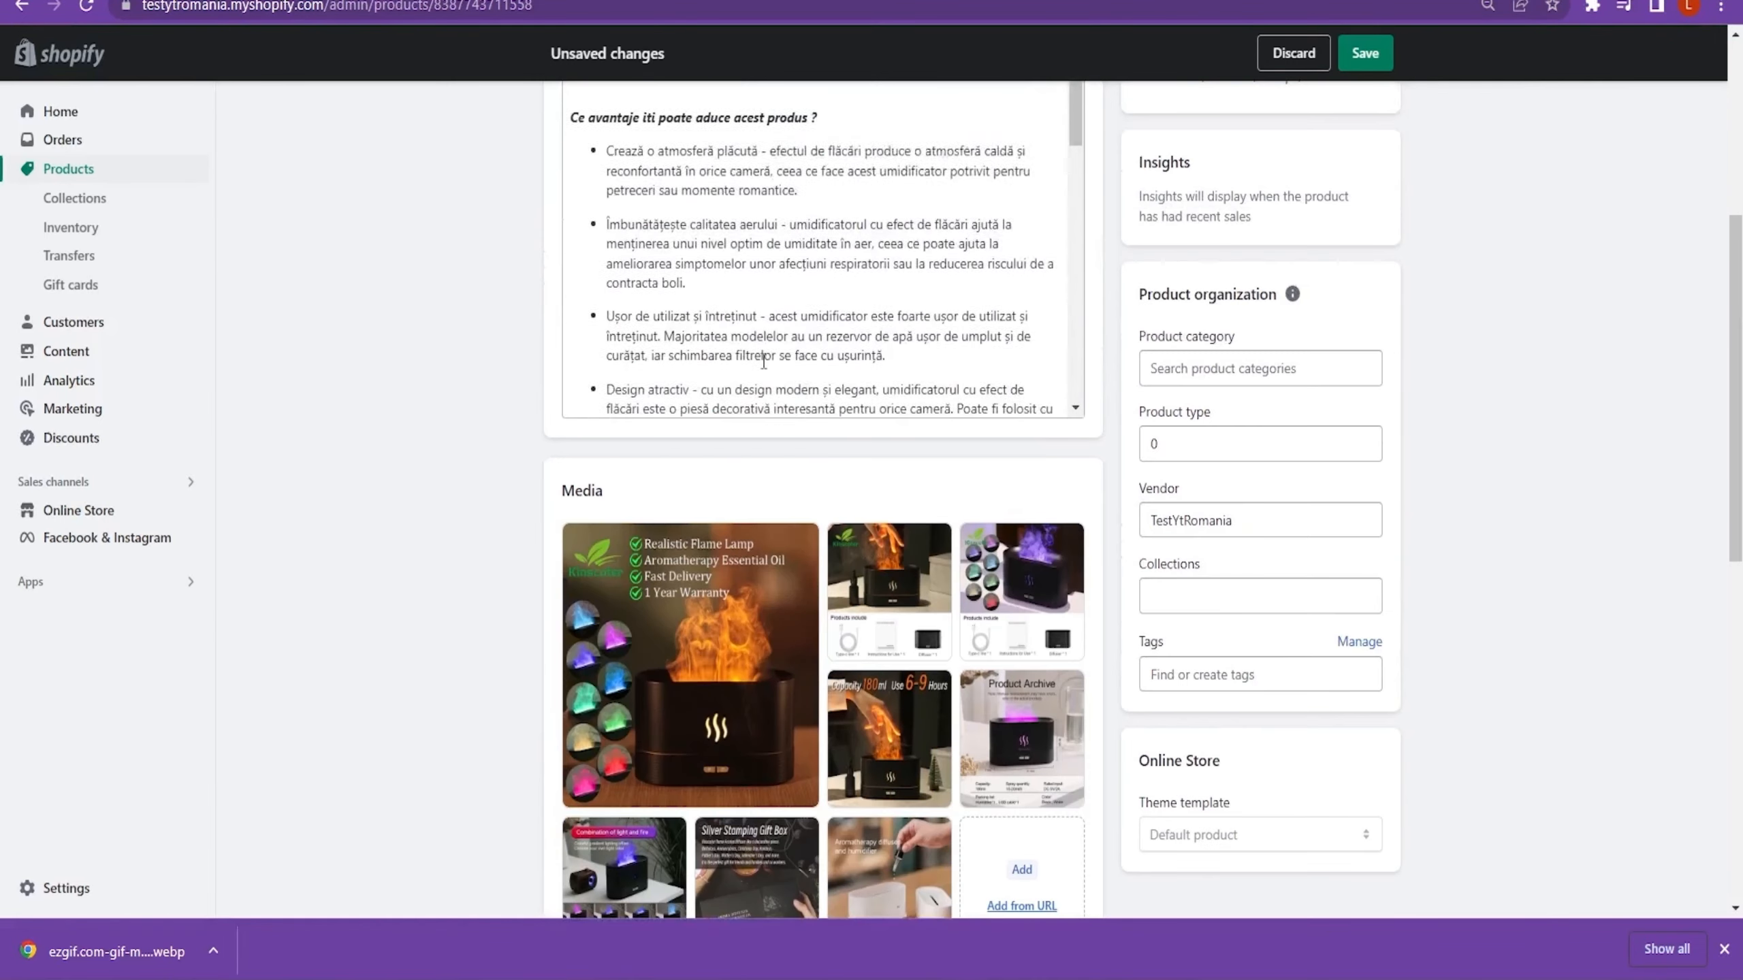
scroll(693, 466, "up", 2)
scroll(659, 481, "down", 2)
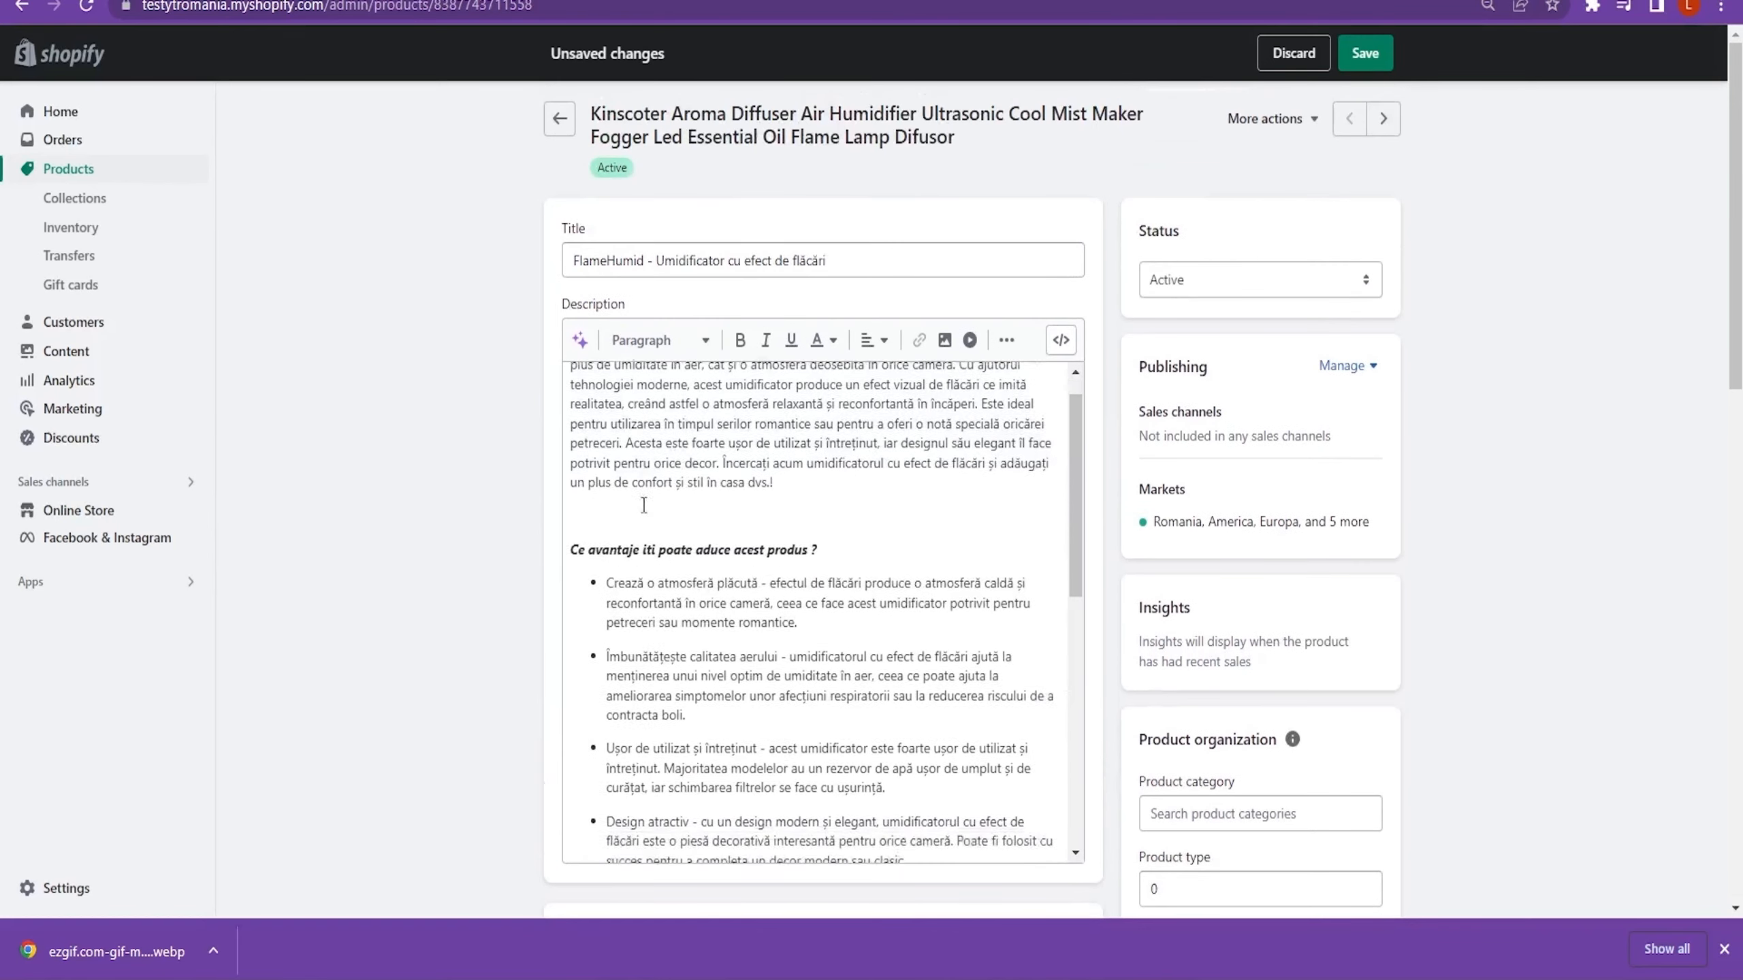
scroll(645, 496, "up", 2)
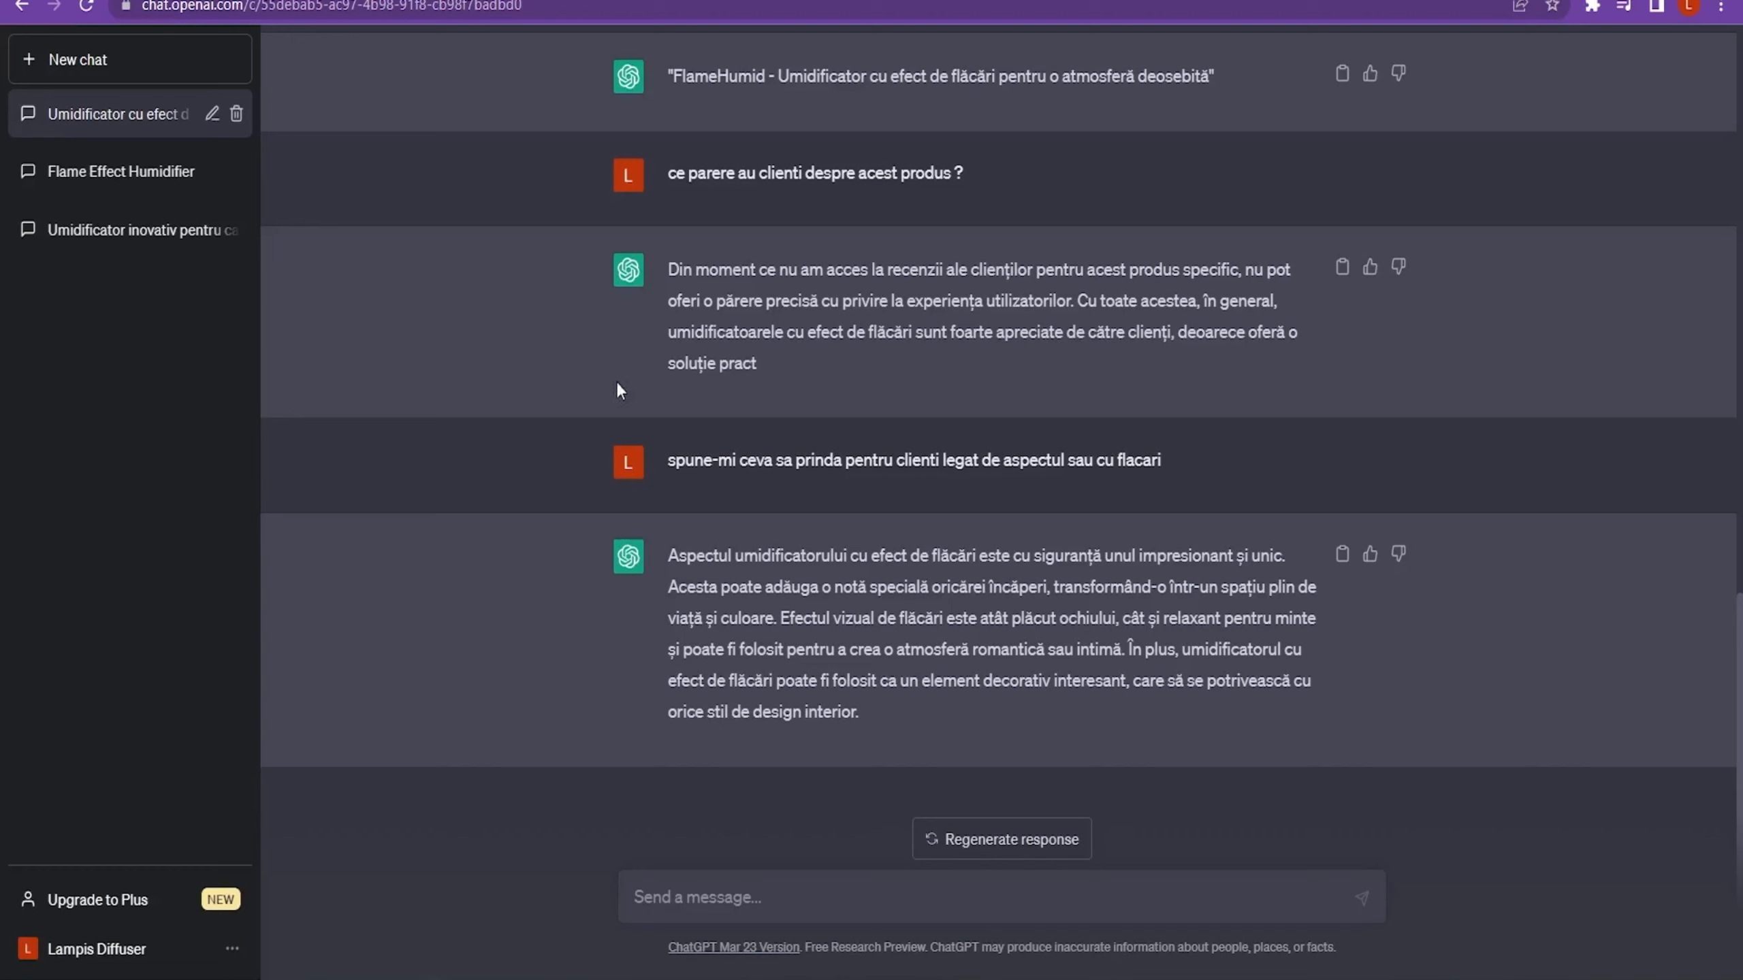
- In ChatGPT, copy the end of the last answer, starting at "umidificatorul cu efect de flăcări poate fi folosit"
left_click_drag(1183, 650, 1199, 709)
key("ctrl+c")
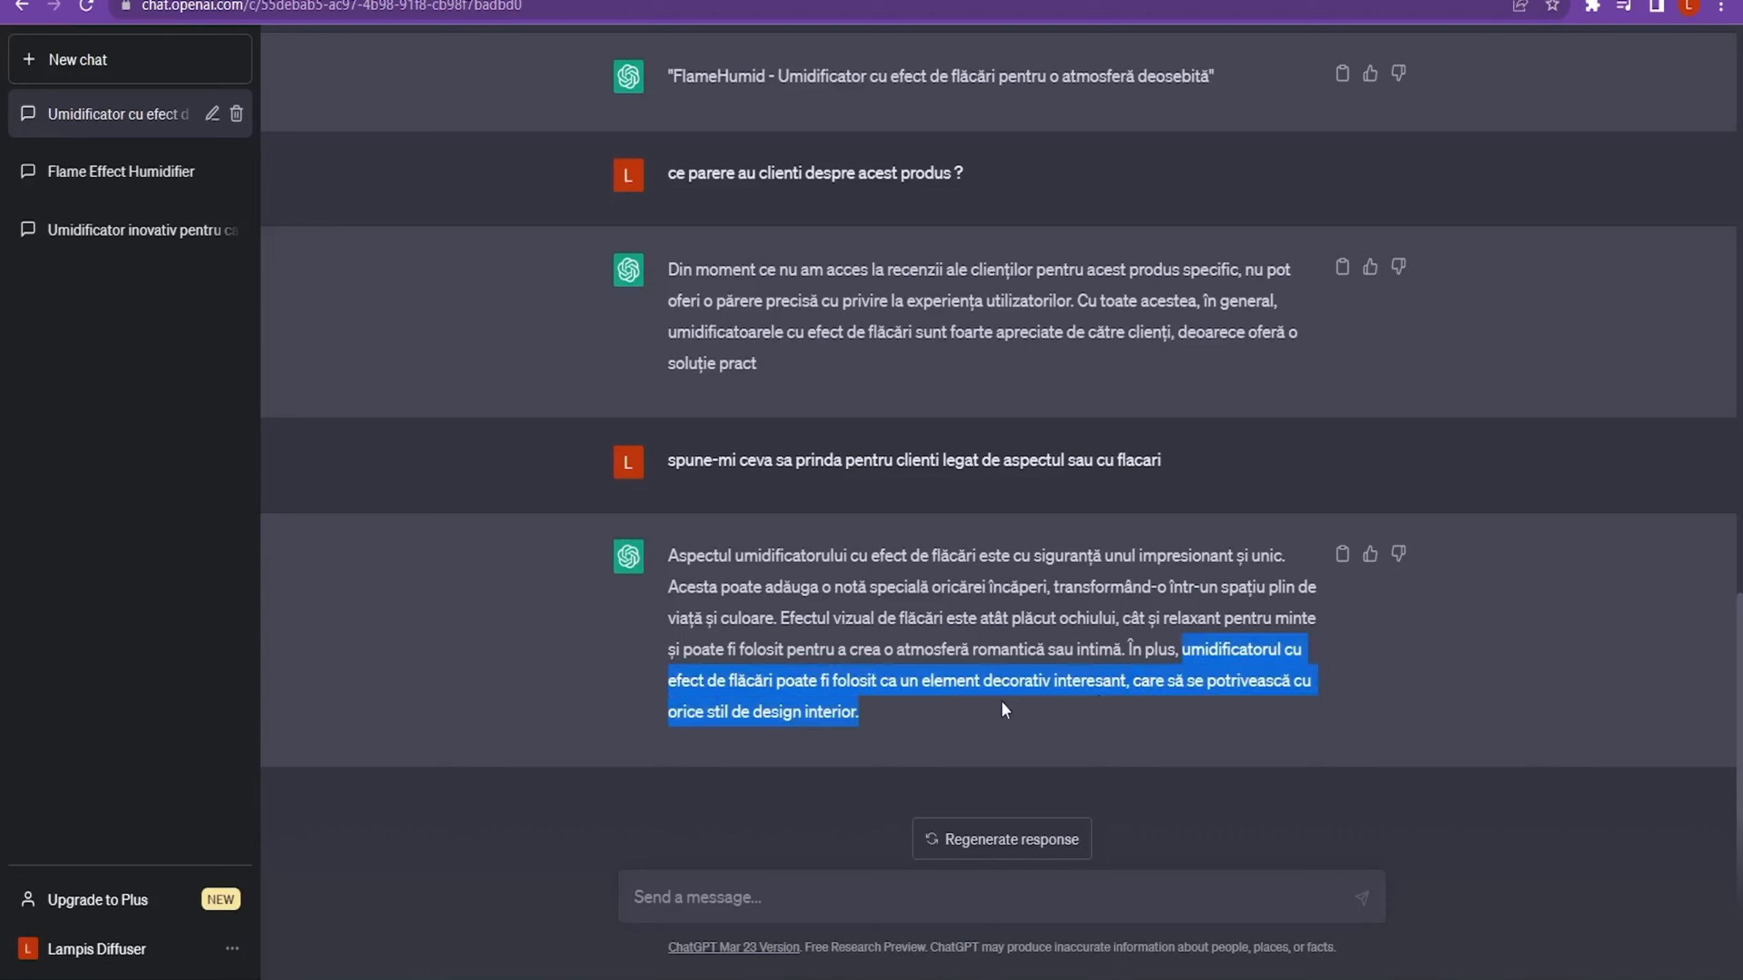
left_click(926, 702)
- In the Shopify description, paste the copied sentence between the first paragraph and the image, and capitalize its first word as "Umidificatorul"
left_click(206, 2)
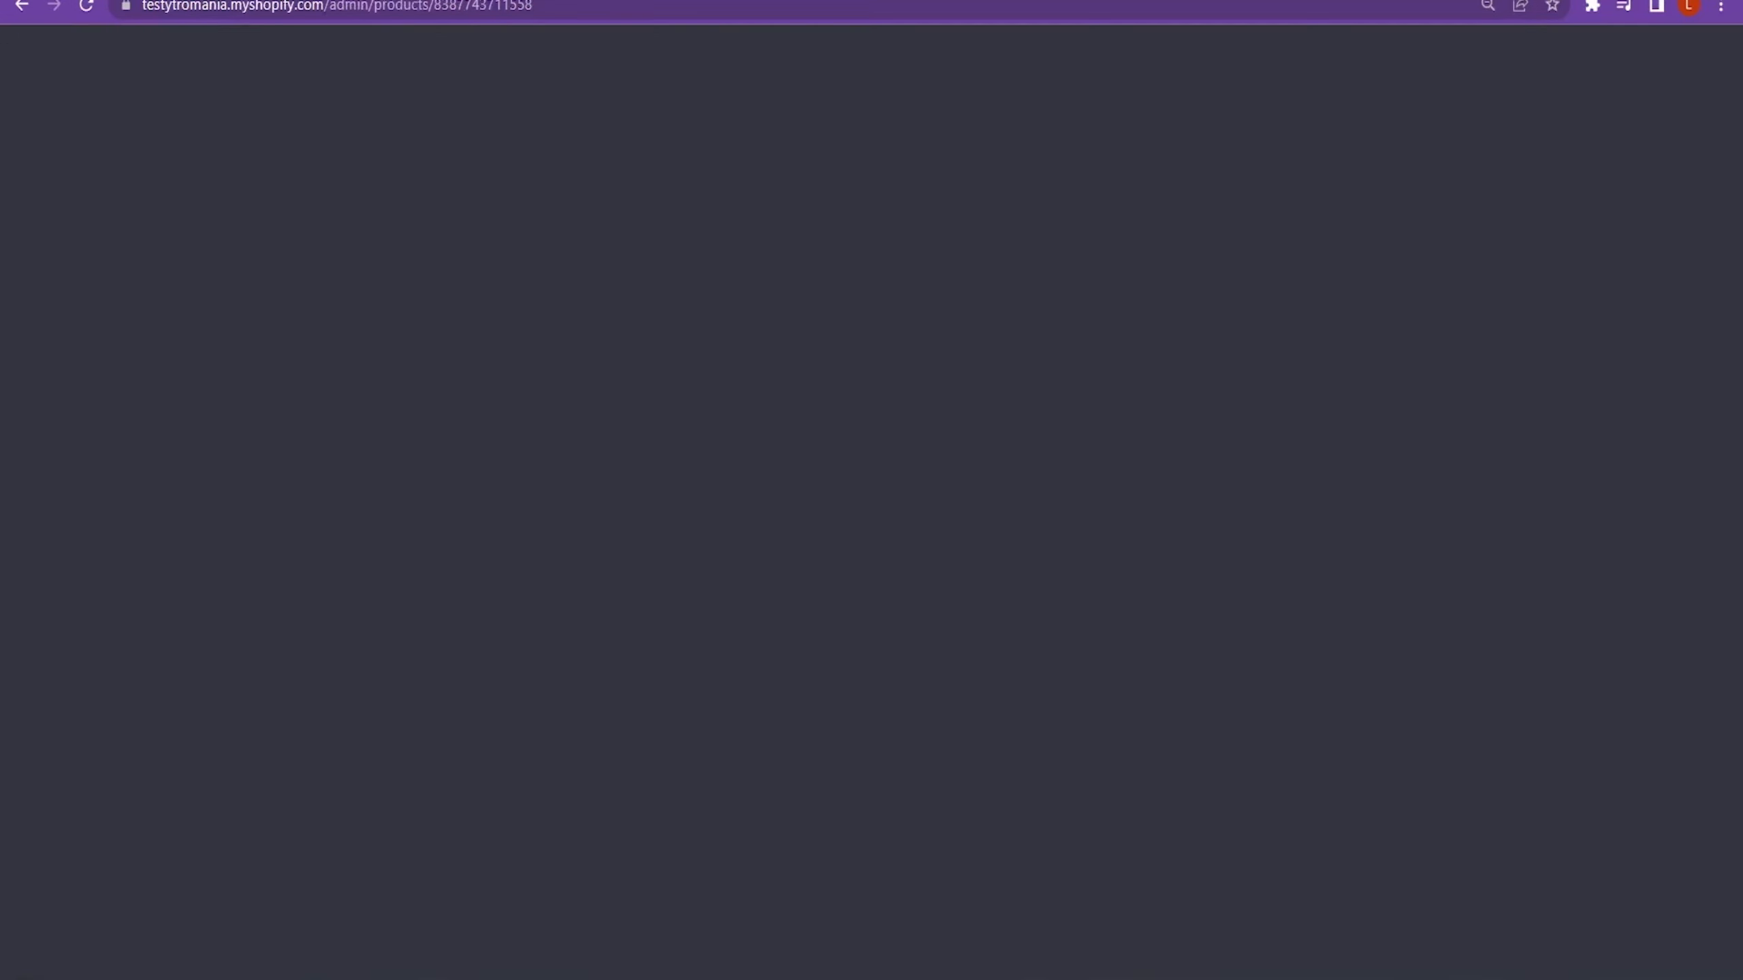
scroll(768, 442, "down", 2)
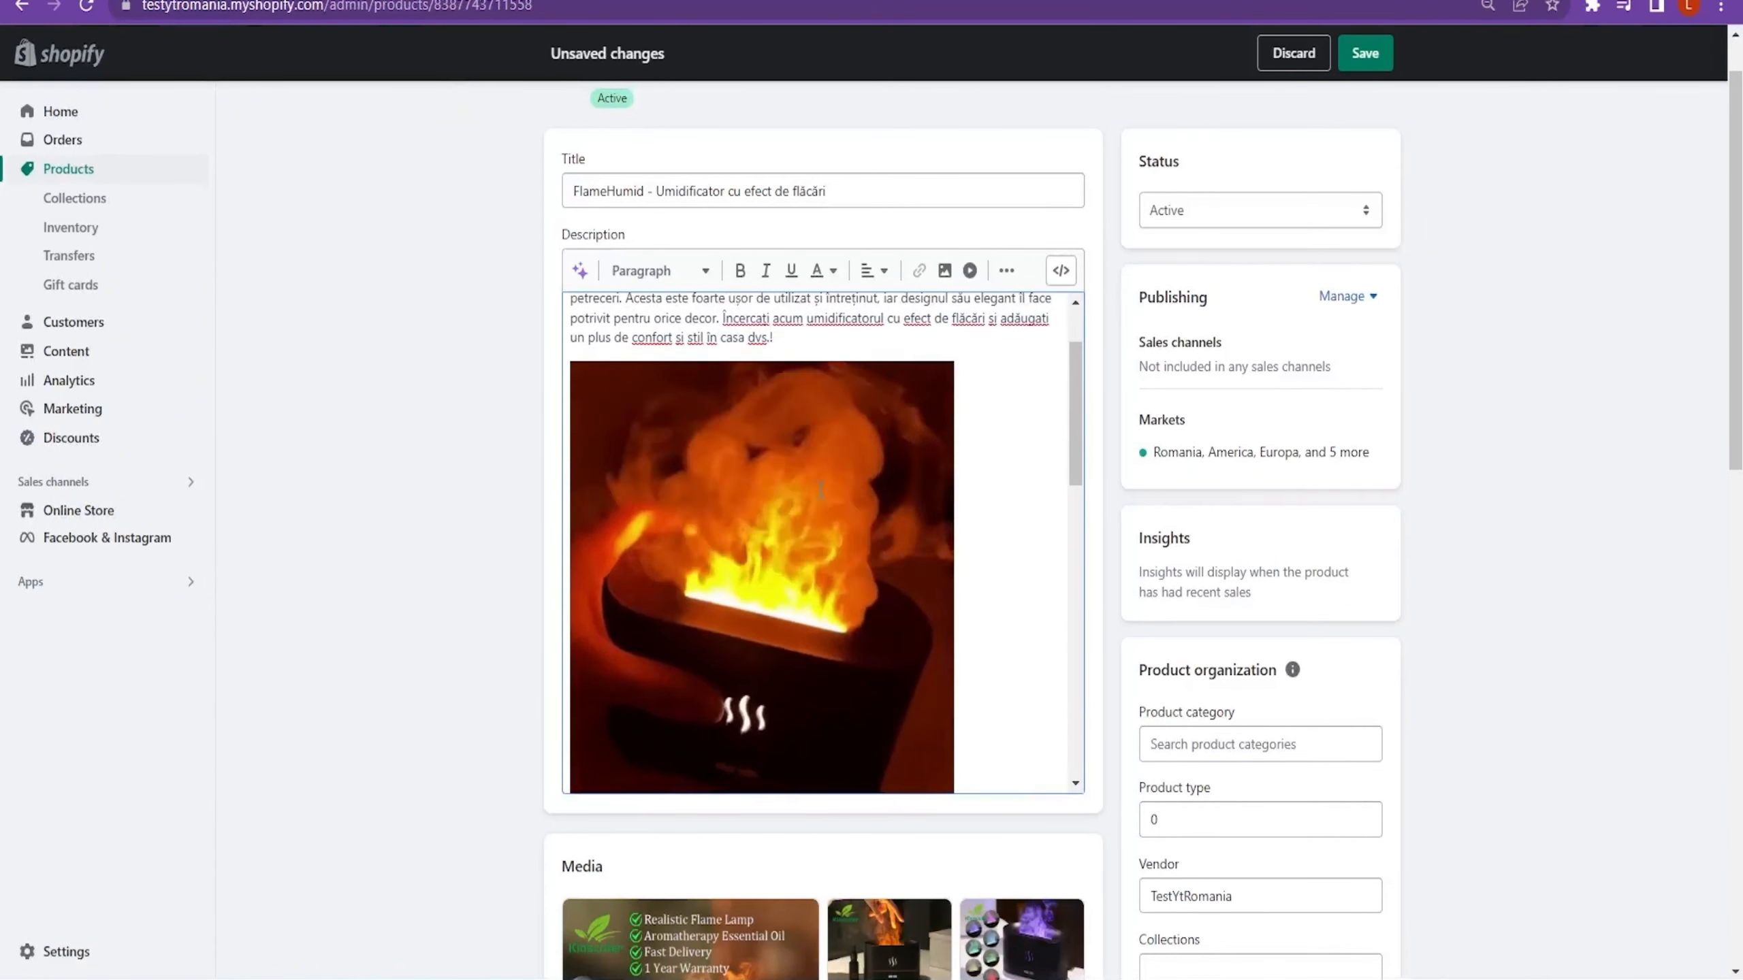
scroll(787, 468, "up", 3)
left_click(801, 515)
key("Return")
key("ctrl+v")
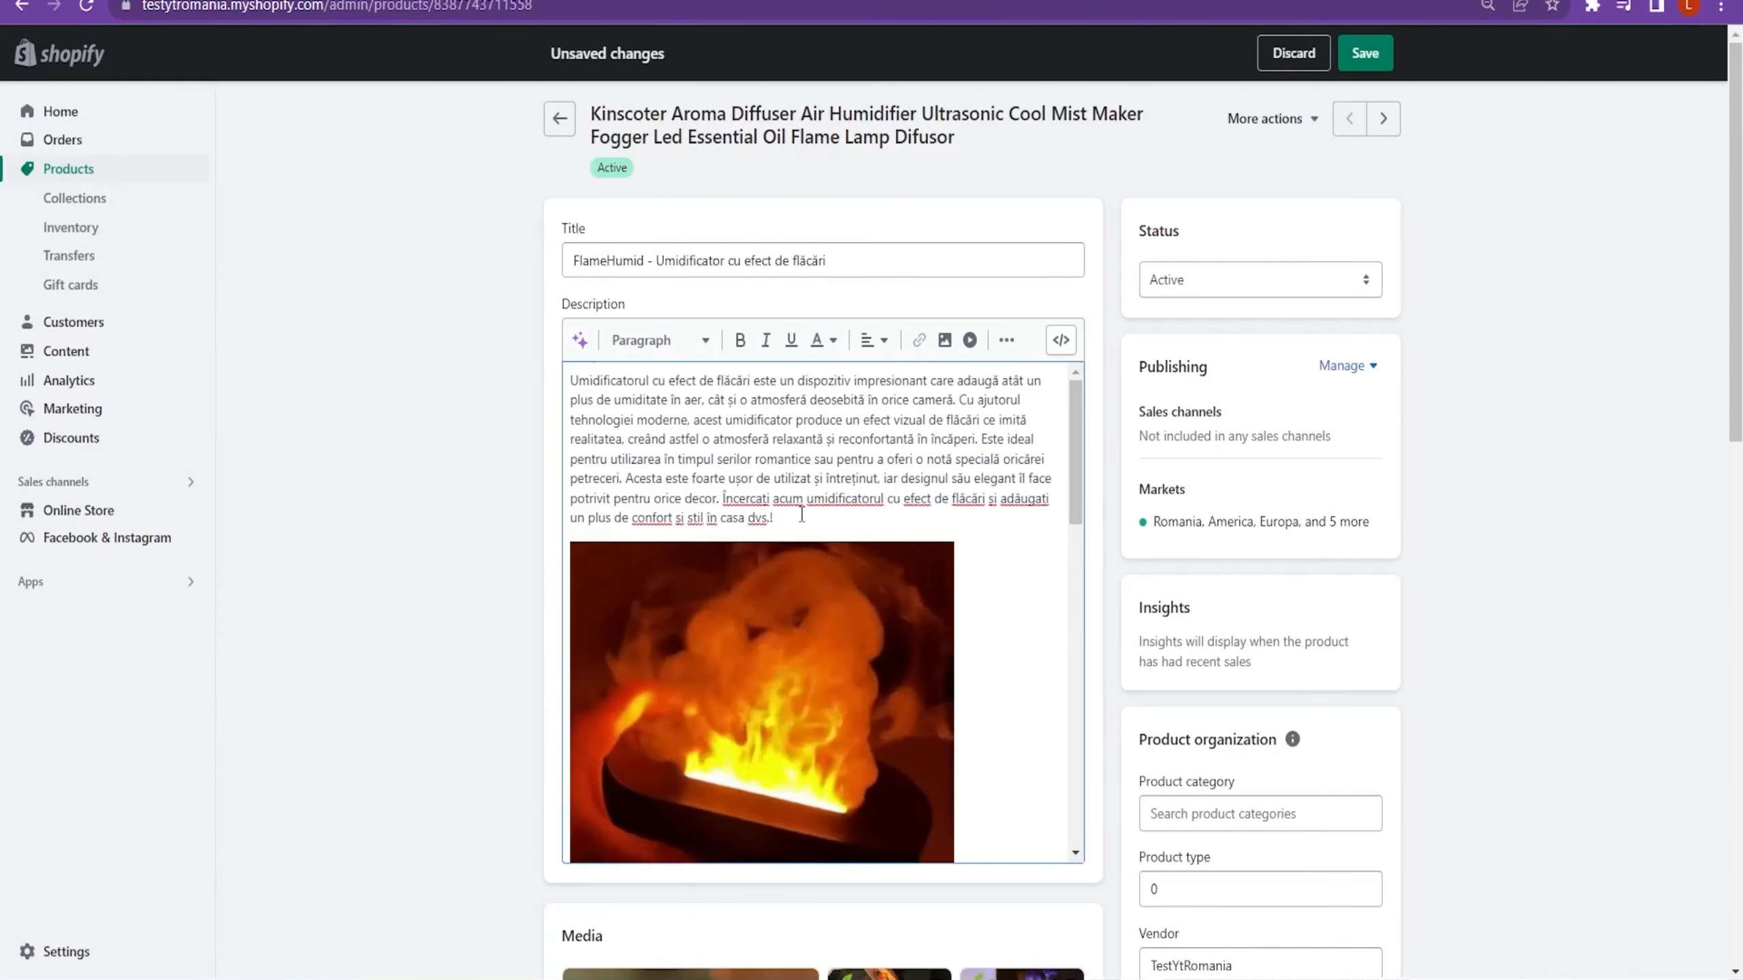
left_click(580, 586)
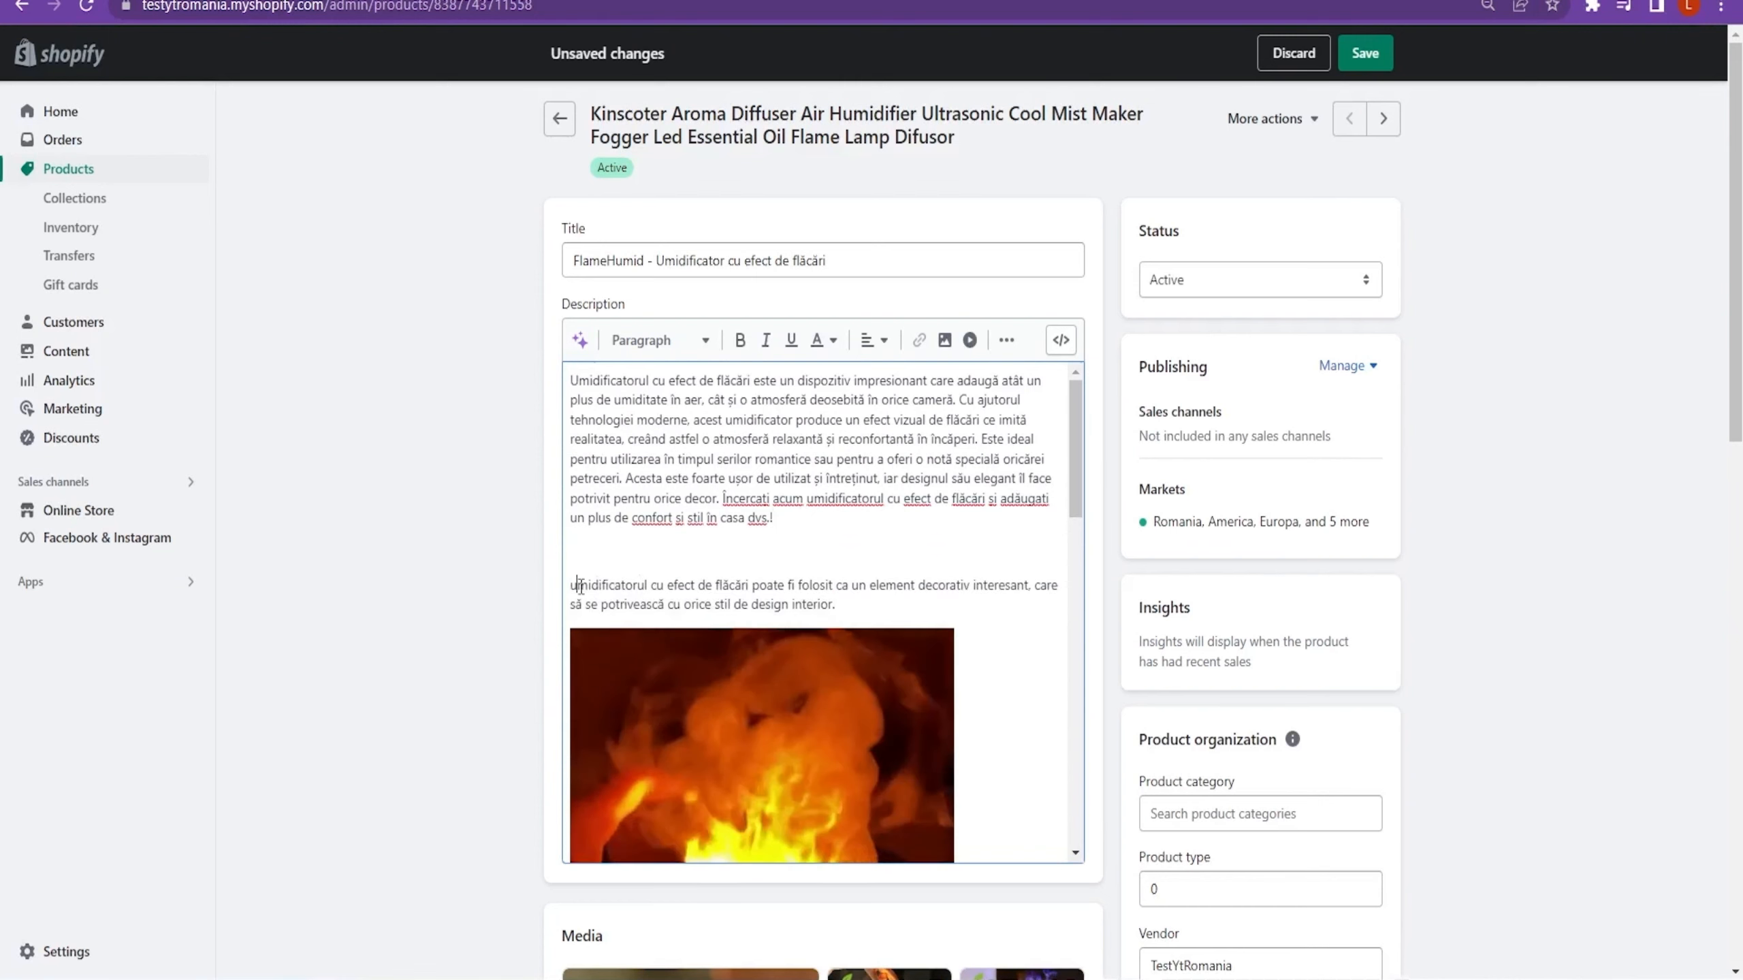
key("BackSpace")
type("U")
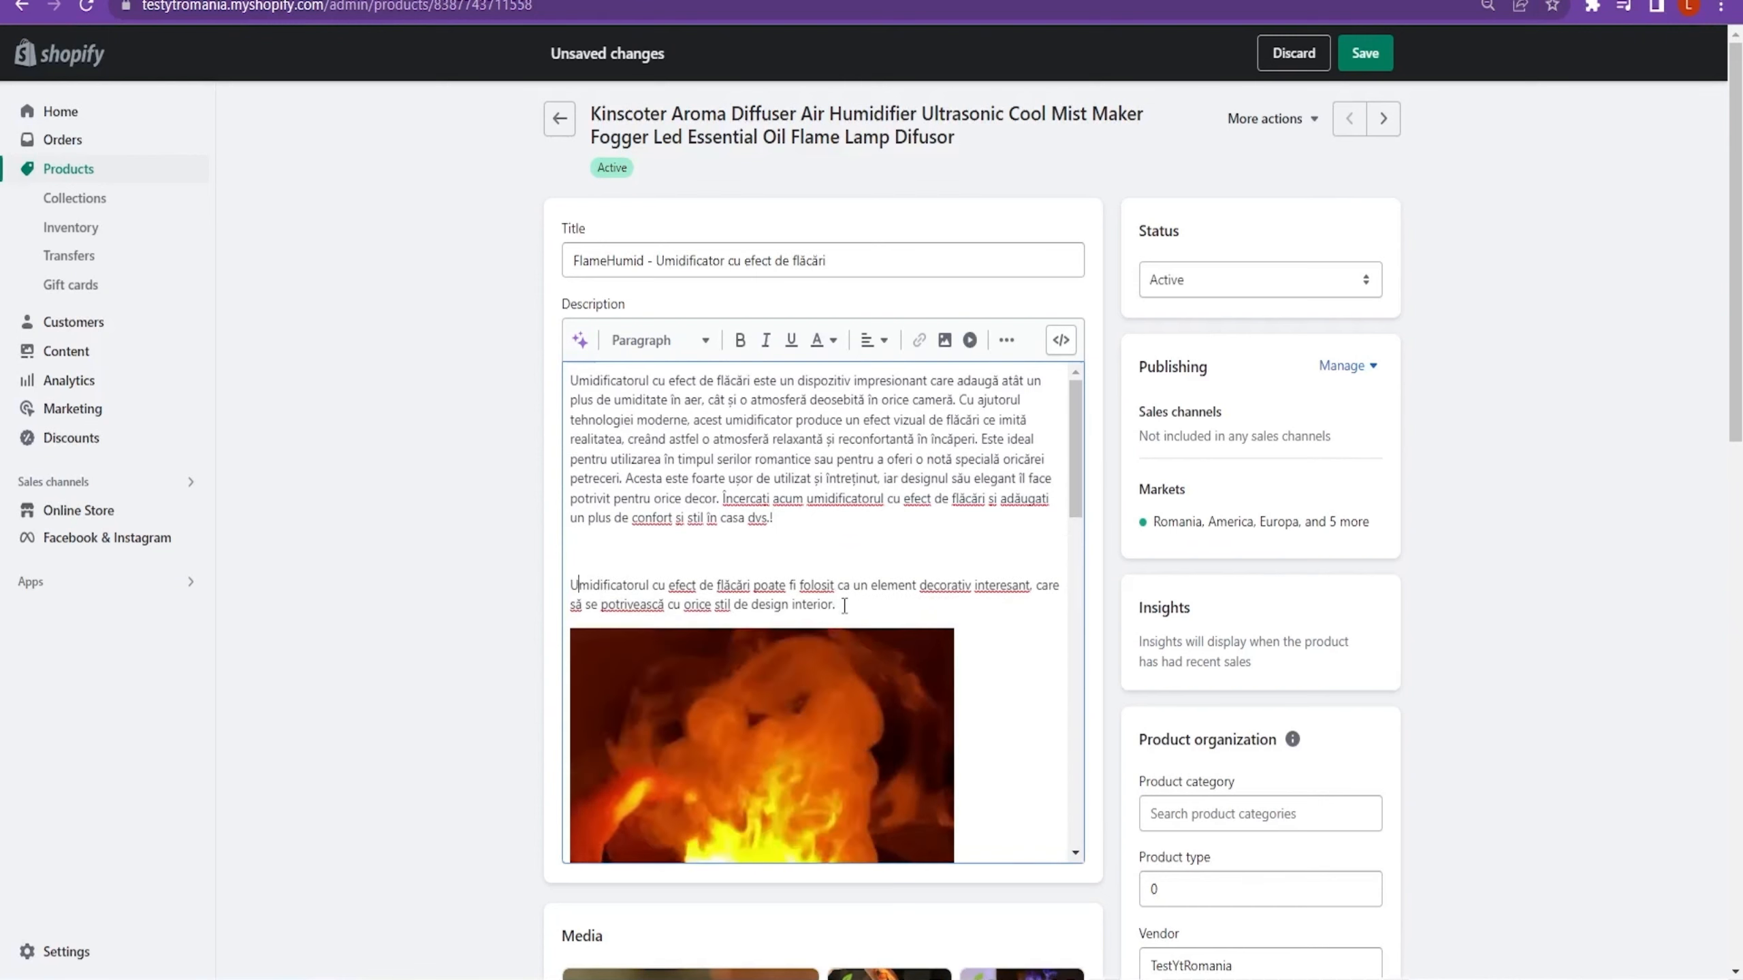
- Format the pasted sentence above the flame image as Heading 3
left_click_drag(844, 605, 571, 585)
left_click(678, 345)
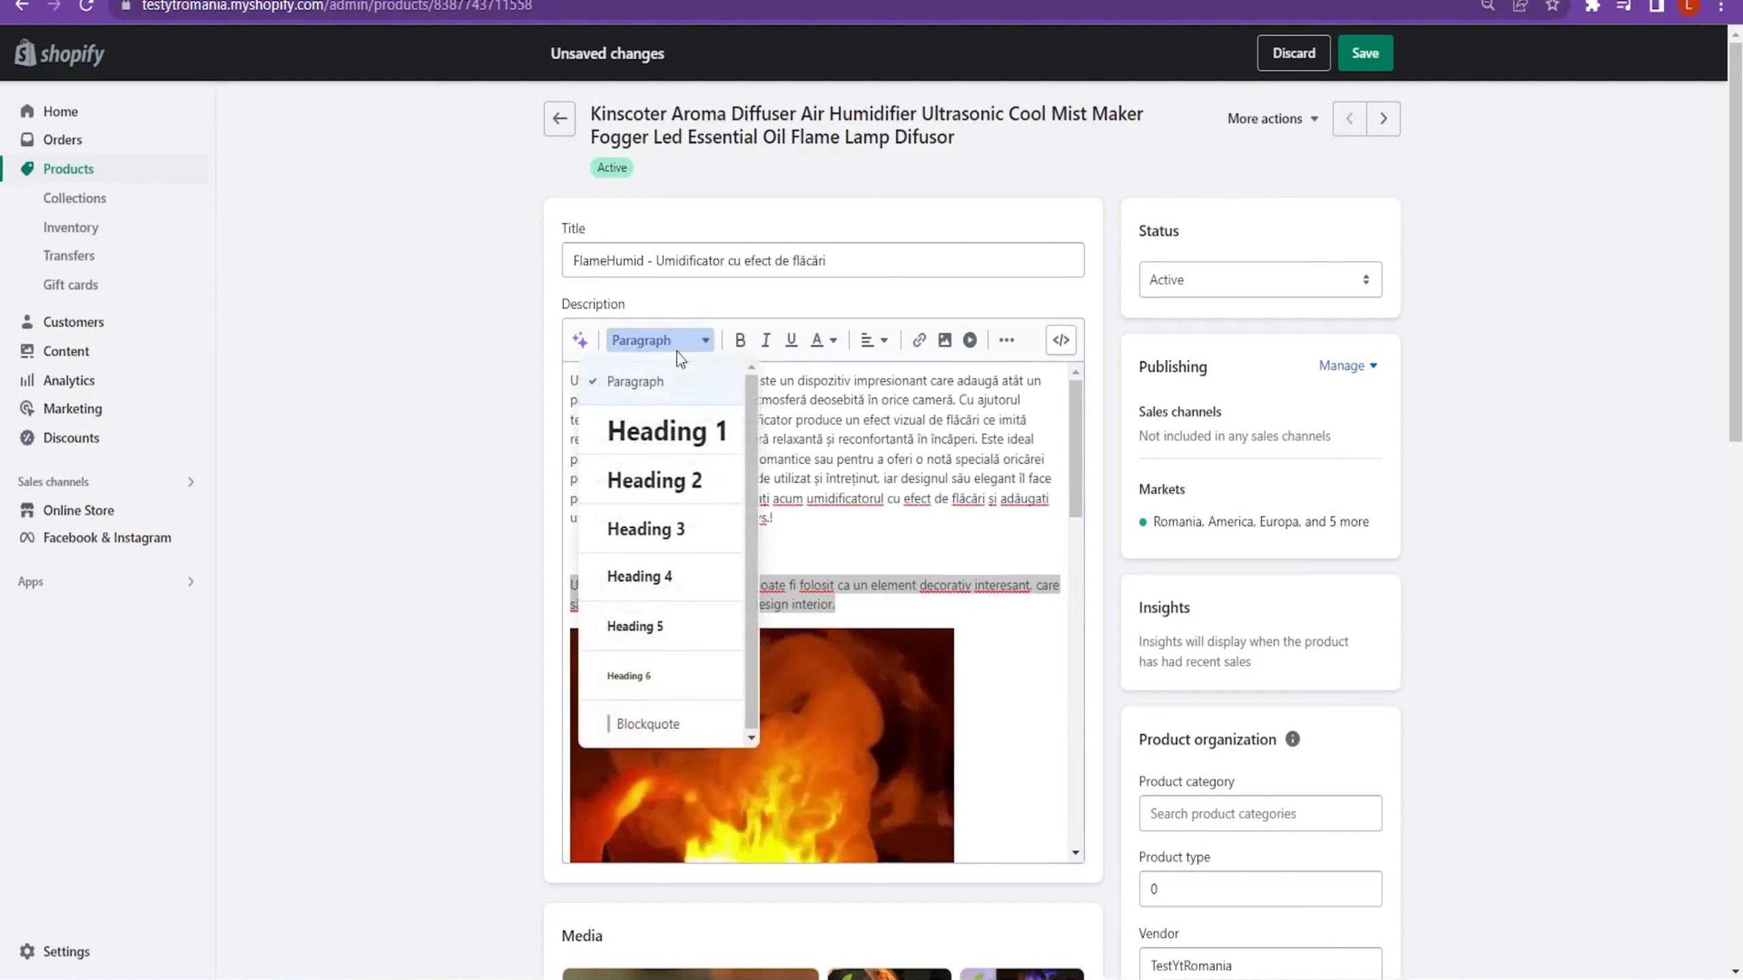
left_click(682, 532)
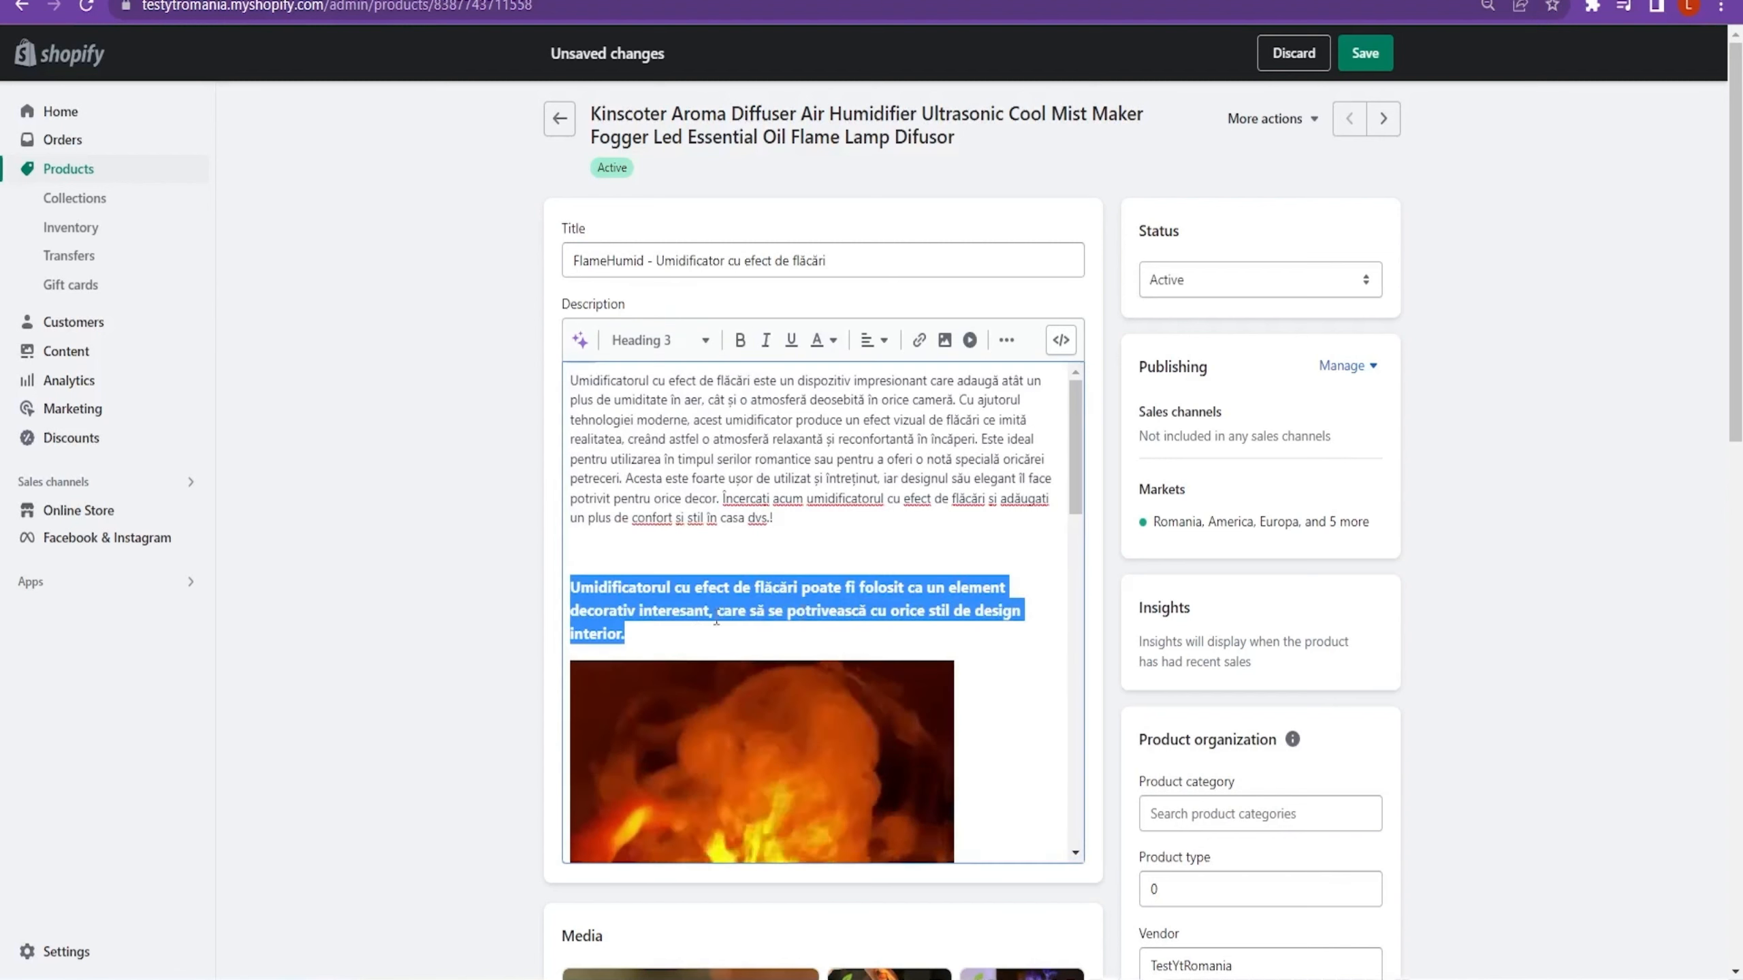
left_click(694, 615)
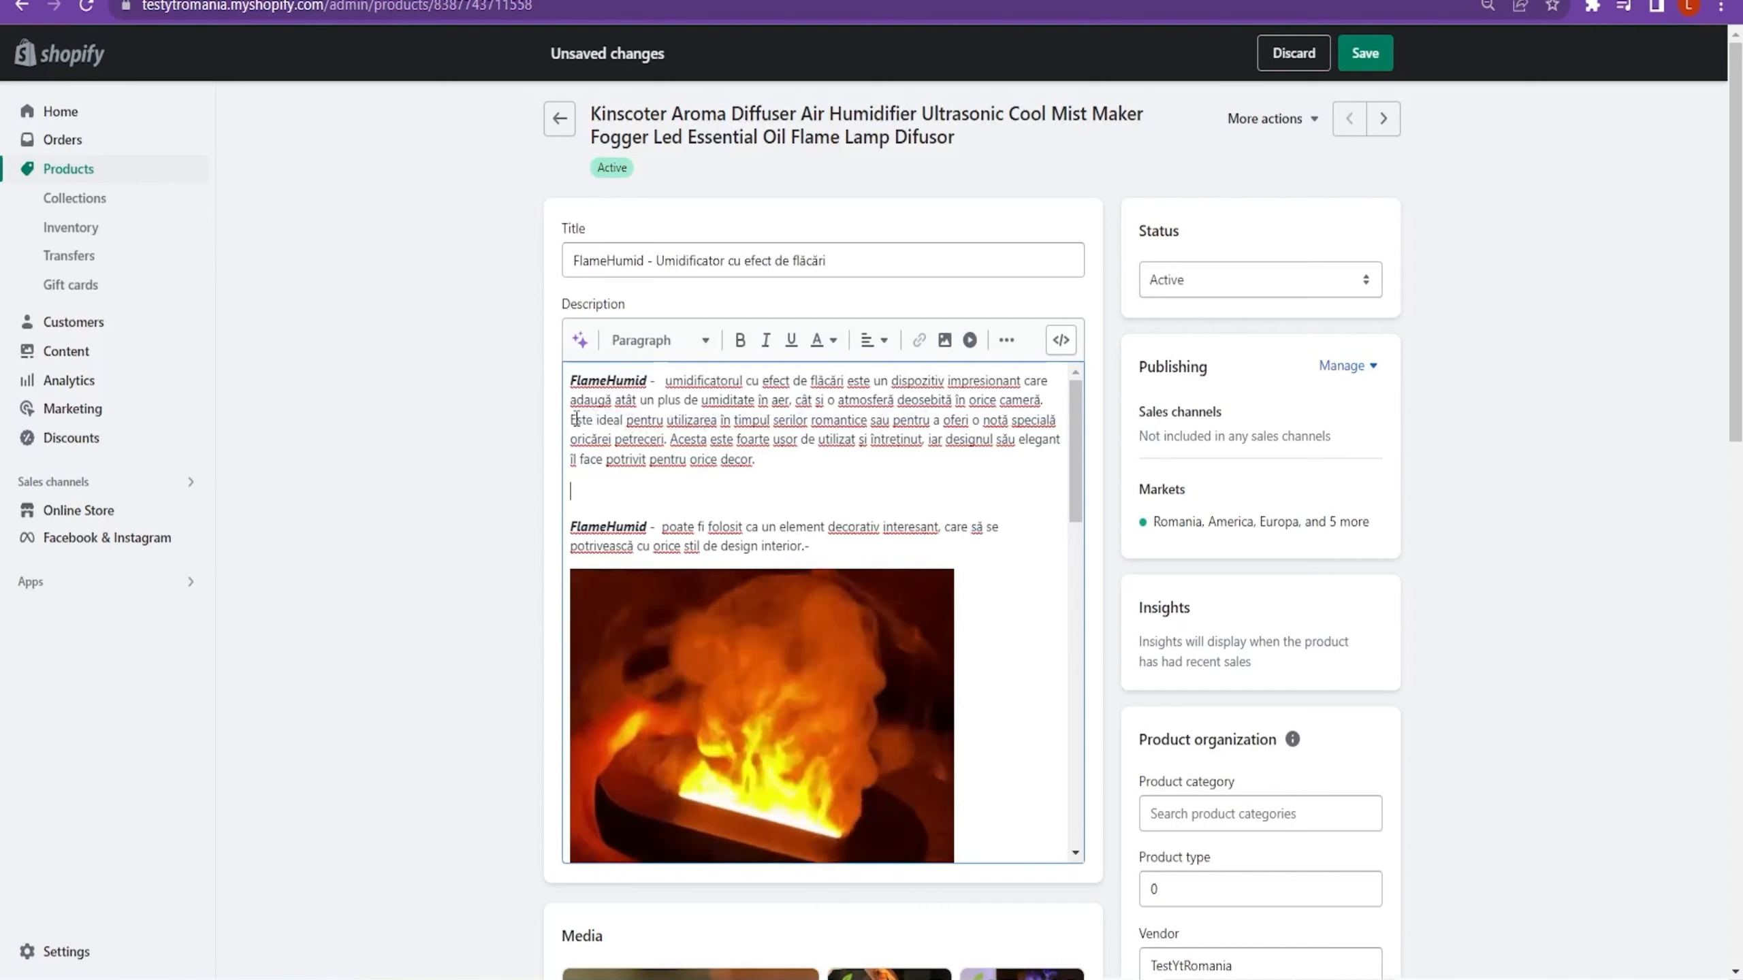
- Copy the sentence starting "Este ideal pentru utilizarea" from the first paragraph of the description, and delete it there
left_click_drag(571, 420, 669, 441)
key("ctrl+c")
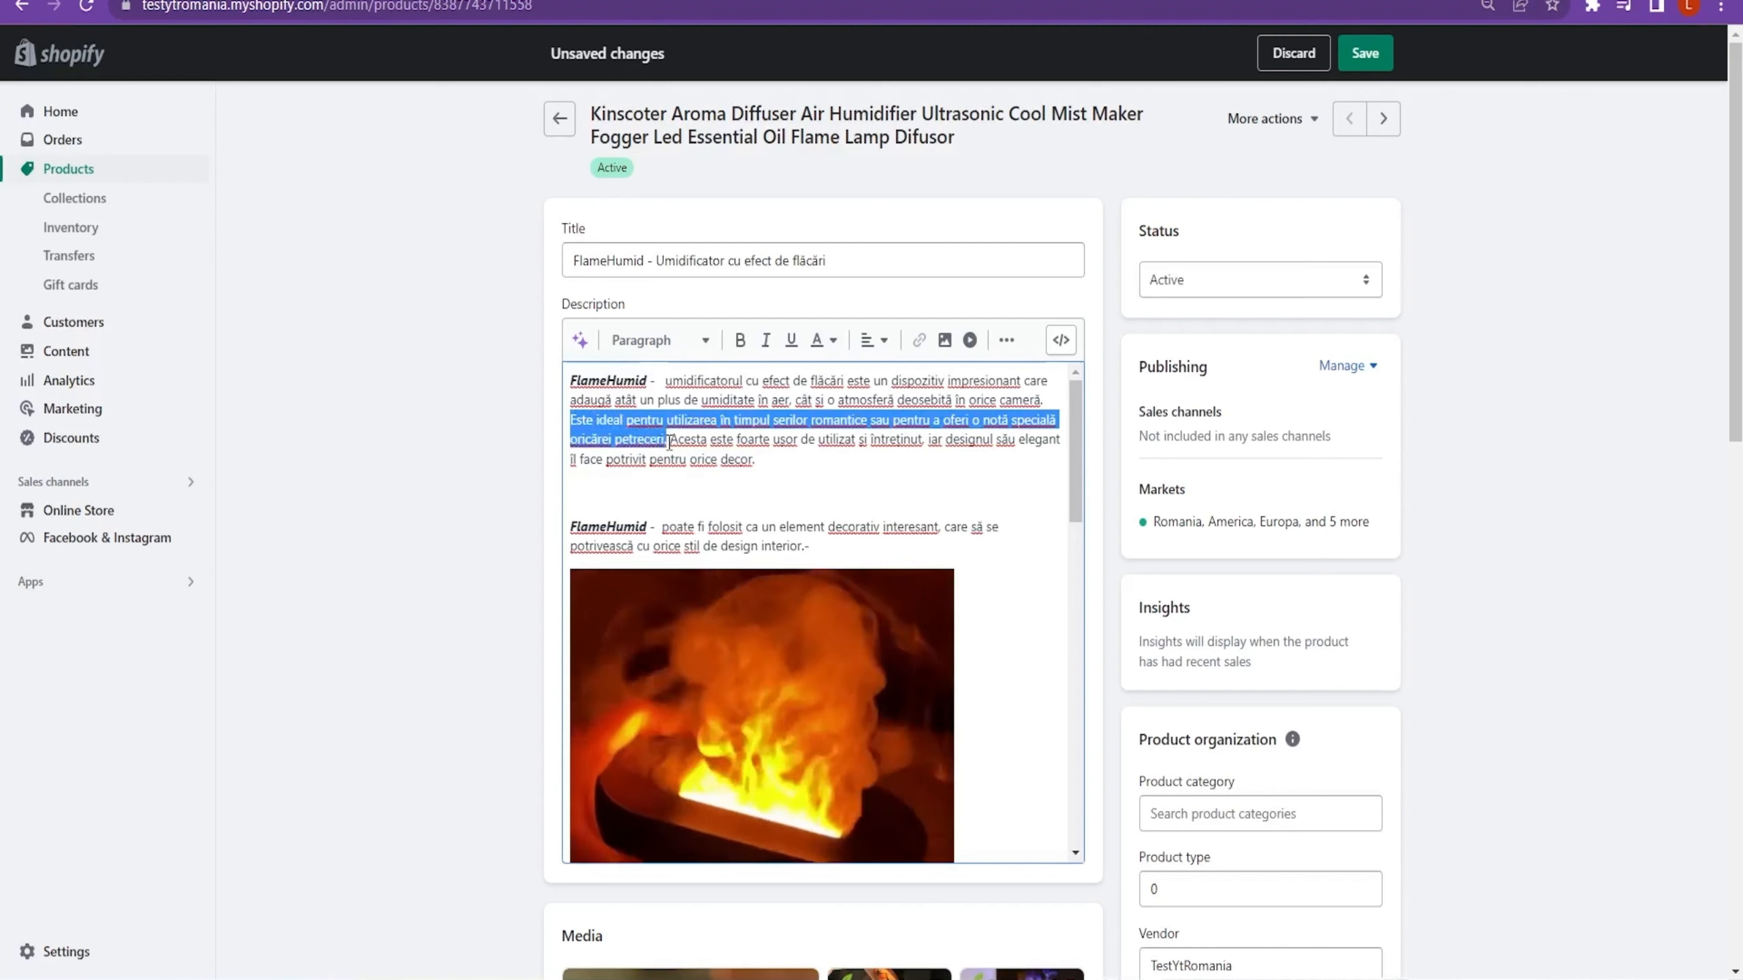
key("BackSpace")
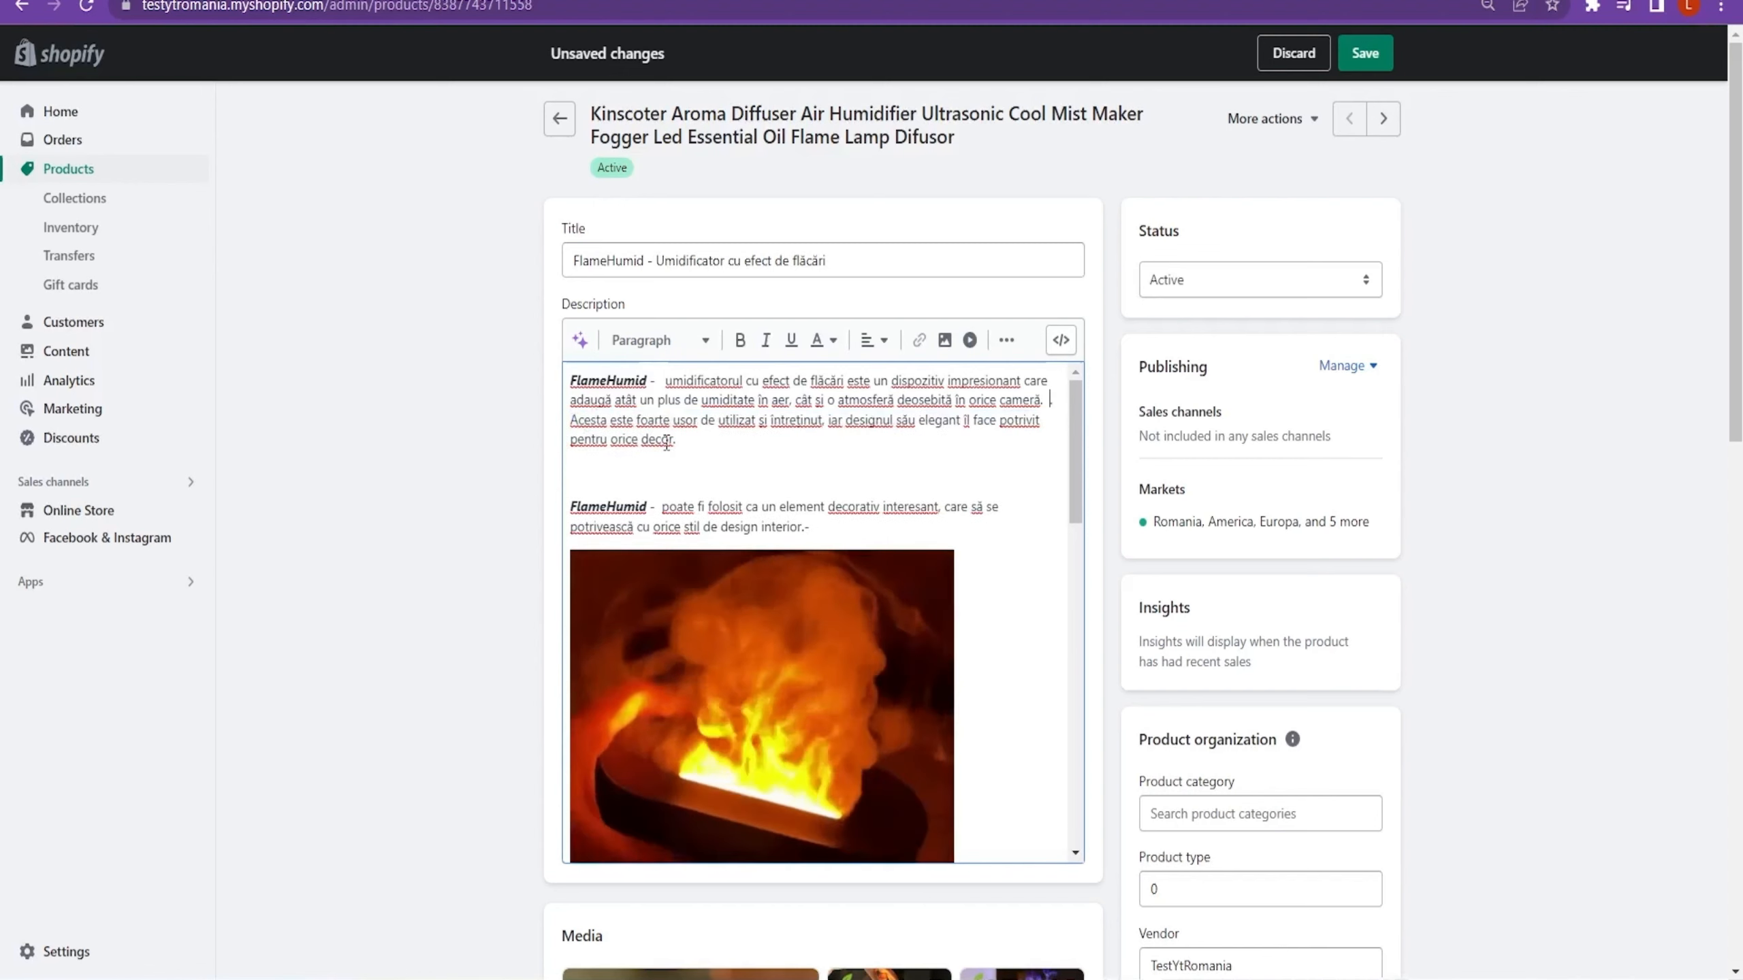
- Paste the cut sentence starting "Este ideal pentru utilizarea" below the last flame image at the end of the description
scroll(687, 481, "down", 4)
scroll(687, 482, "down", 8)
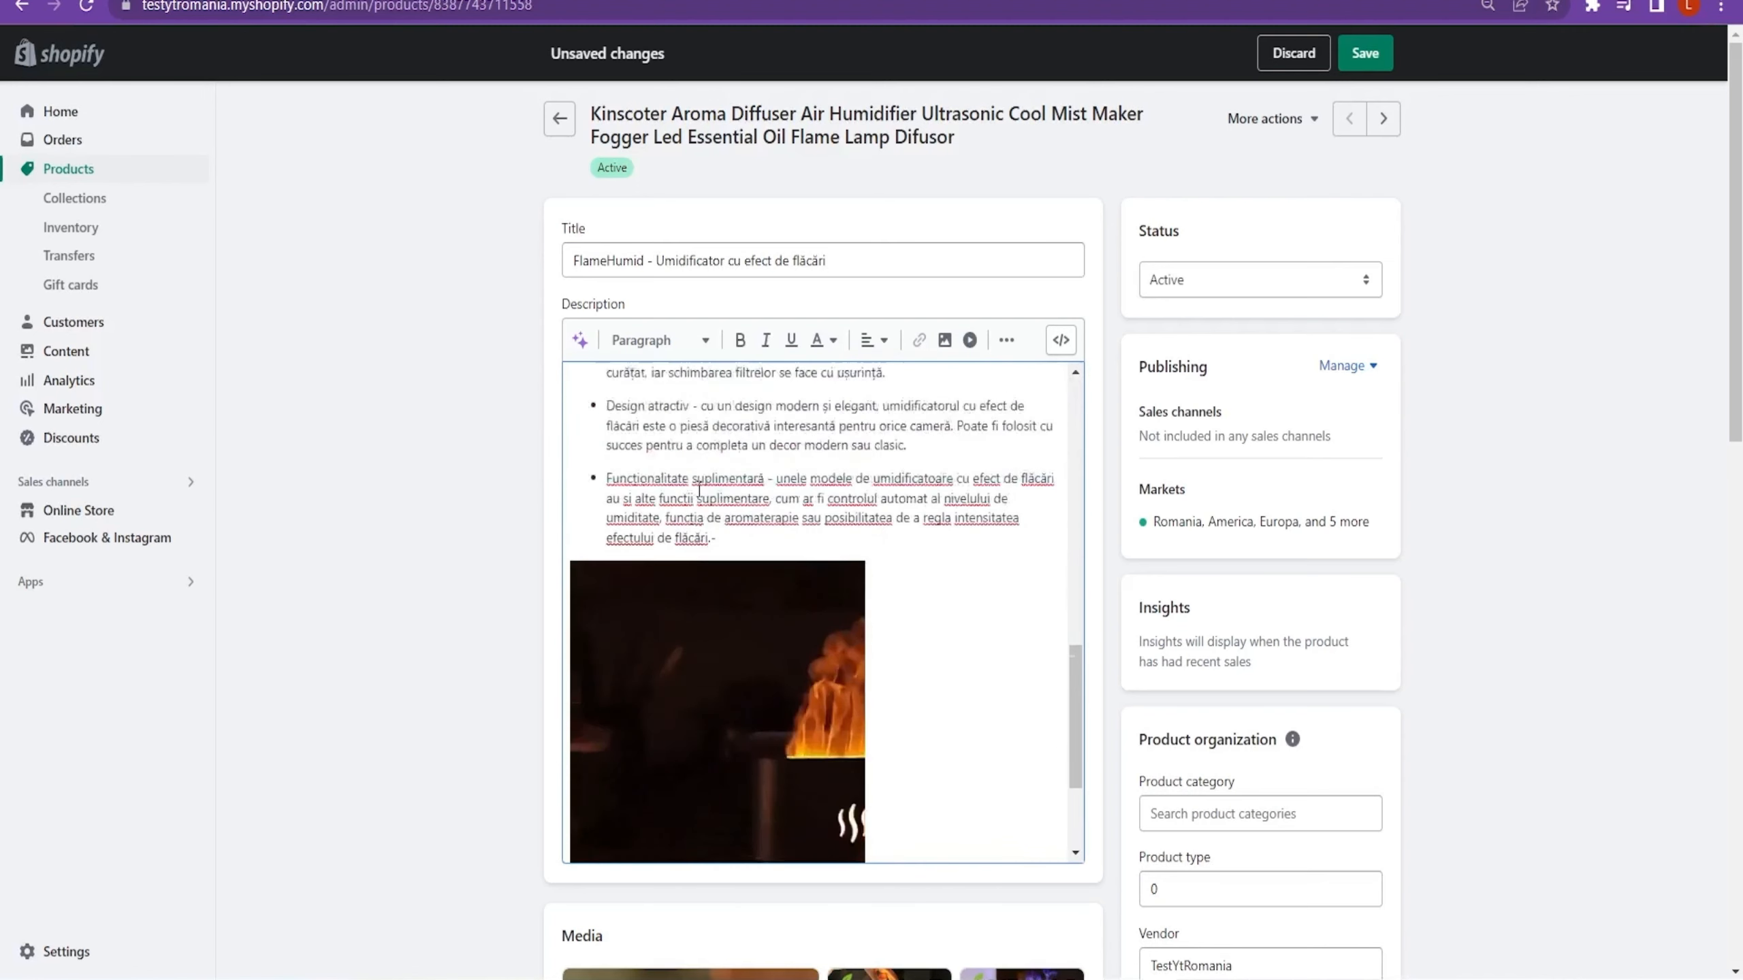
left_click(617, 618)
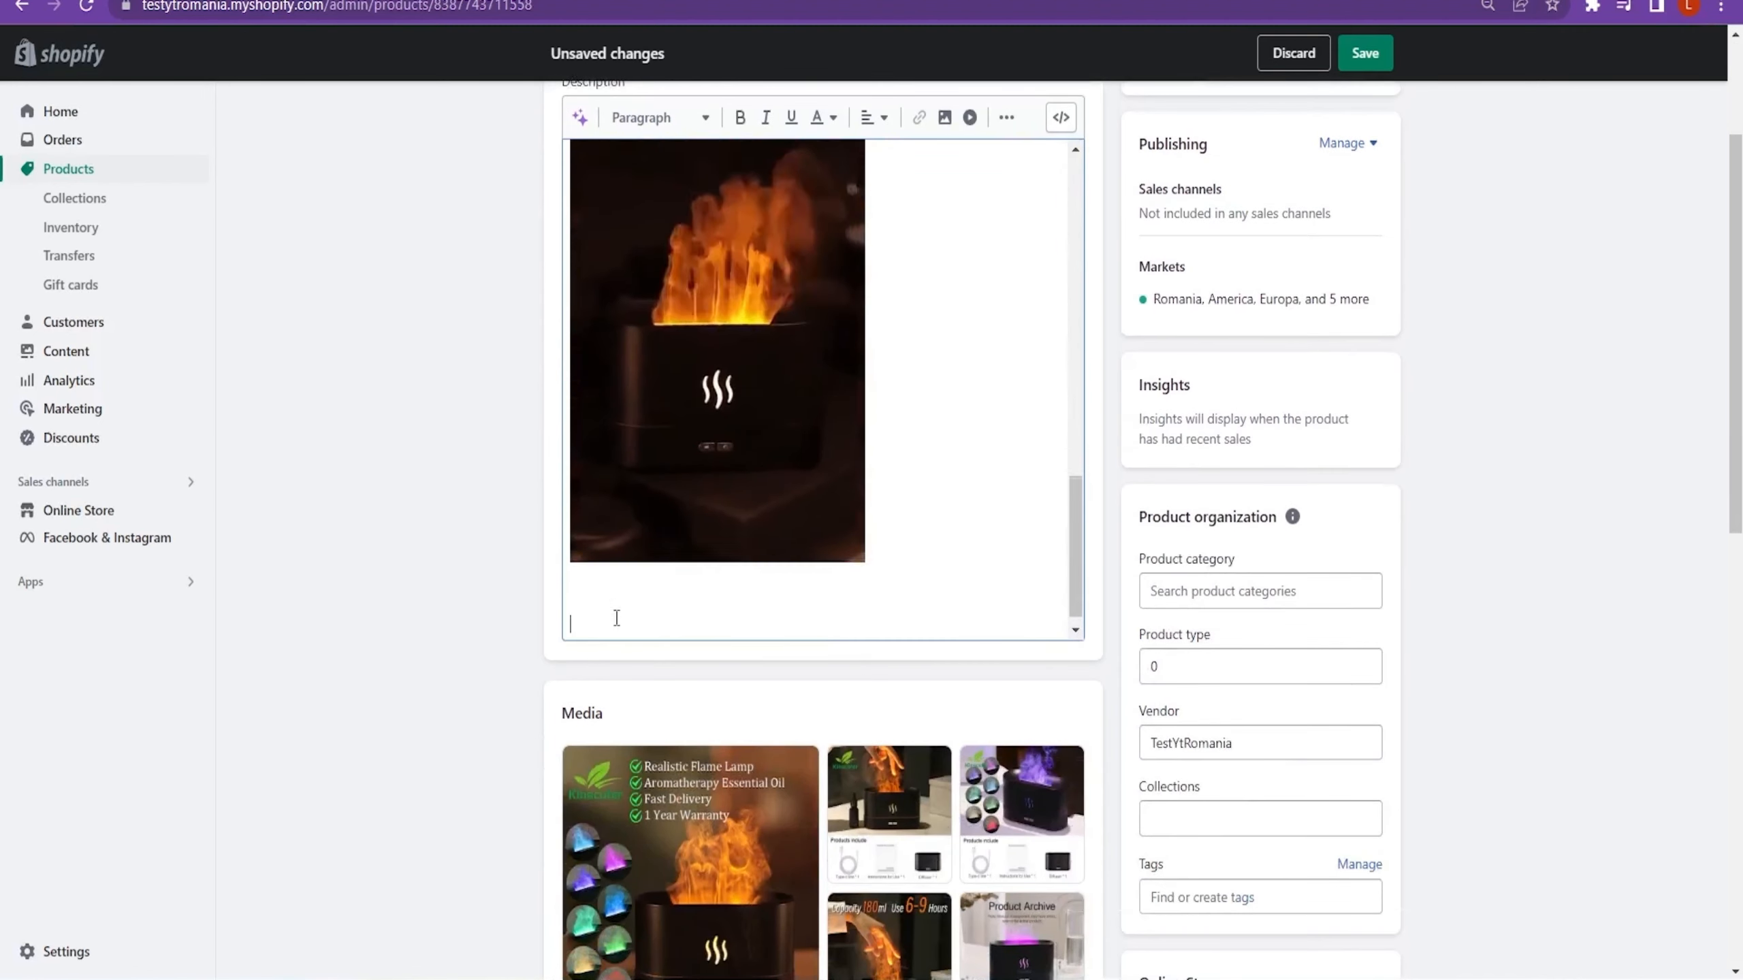
key("ctrl+v")
key("Return")
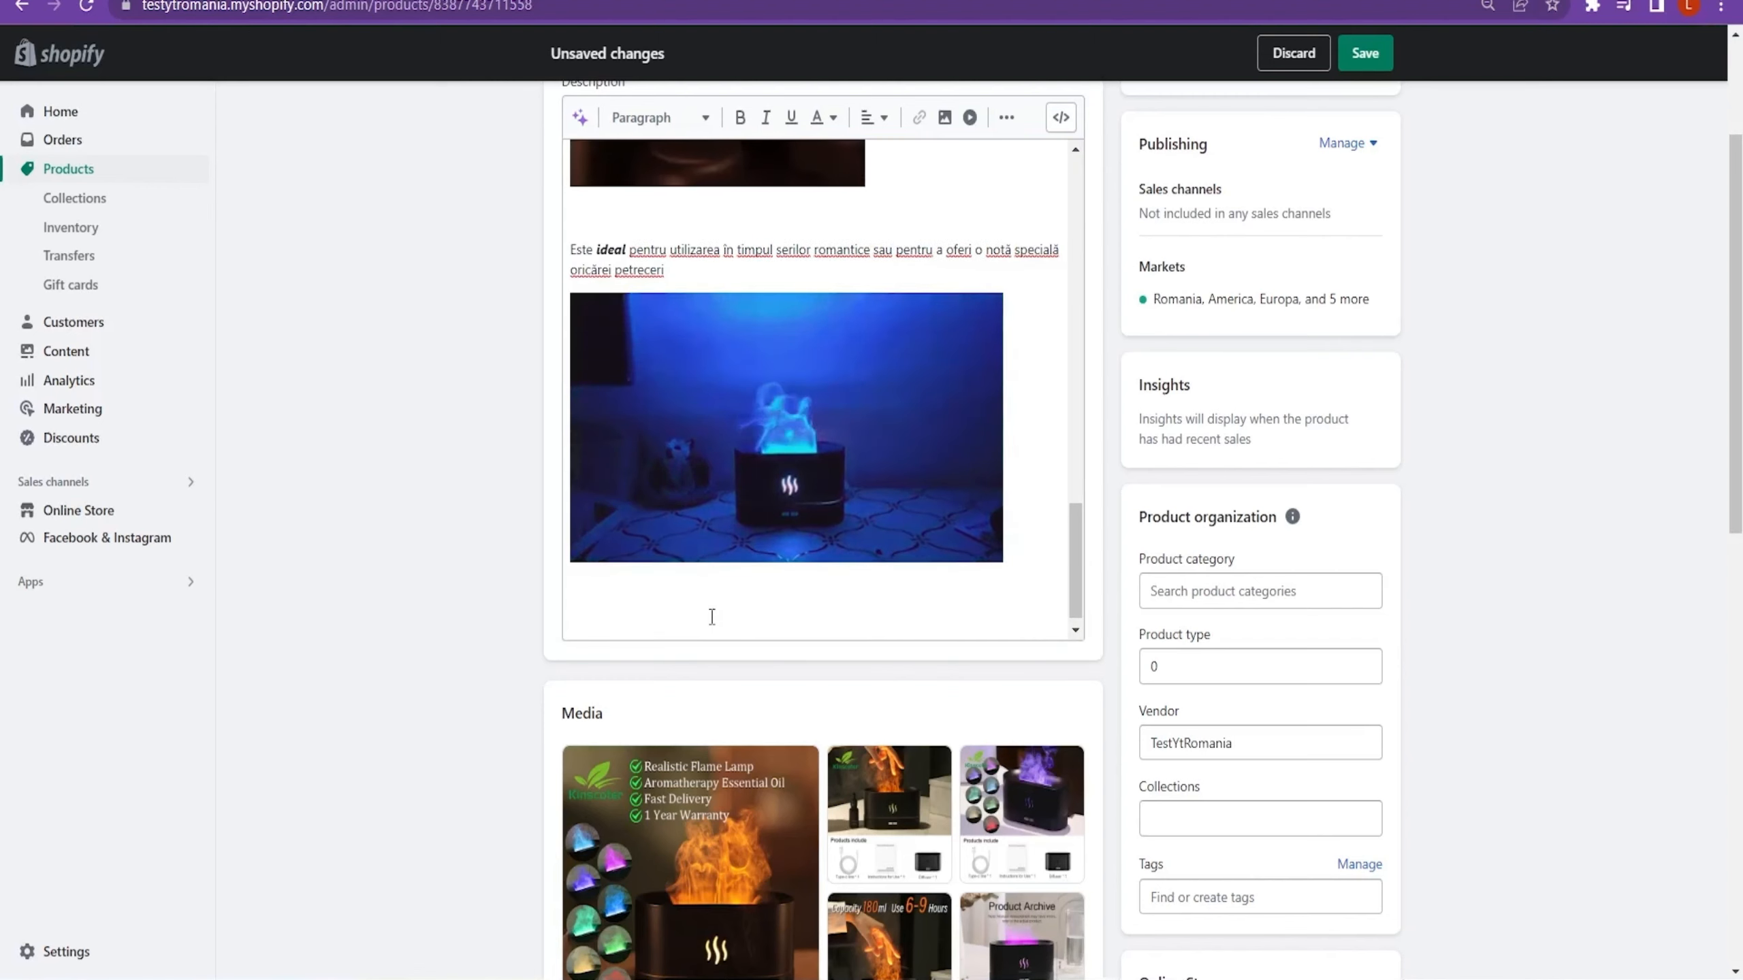
- Copy ChatGPT's last answer about adding different aromas and paste it below the colour-changing humidifier image in the Shopify description
left_click(710, 613)
scroll(489, 530, "down", 3)
scroll(424, 529, "up", 2)
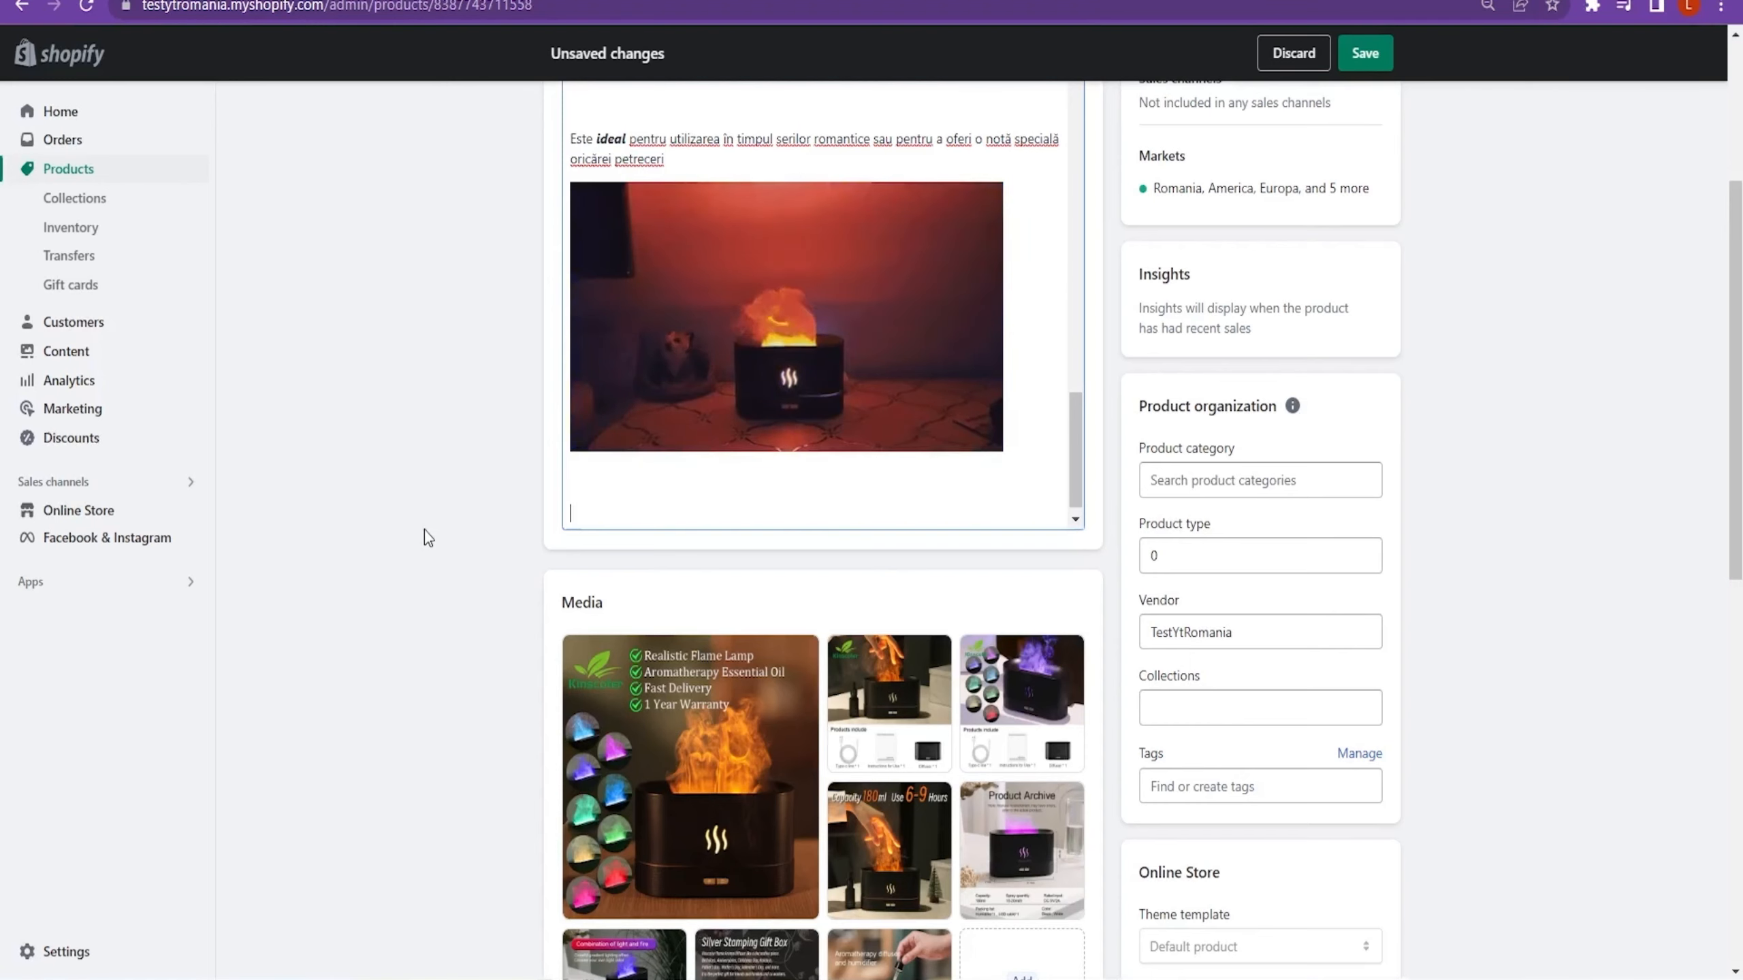
left_click(227, 1)
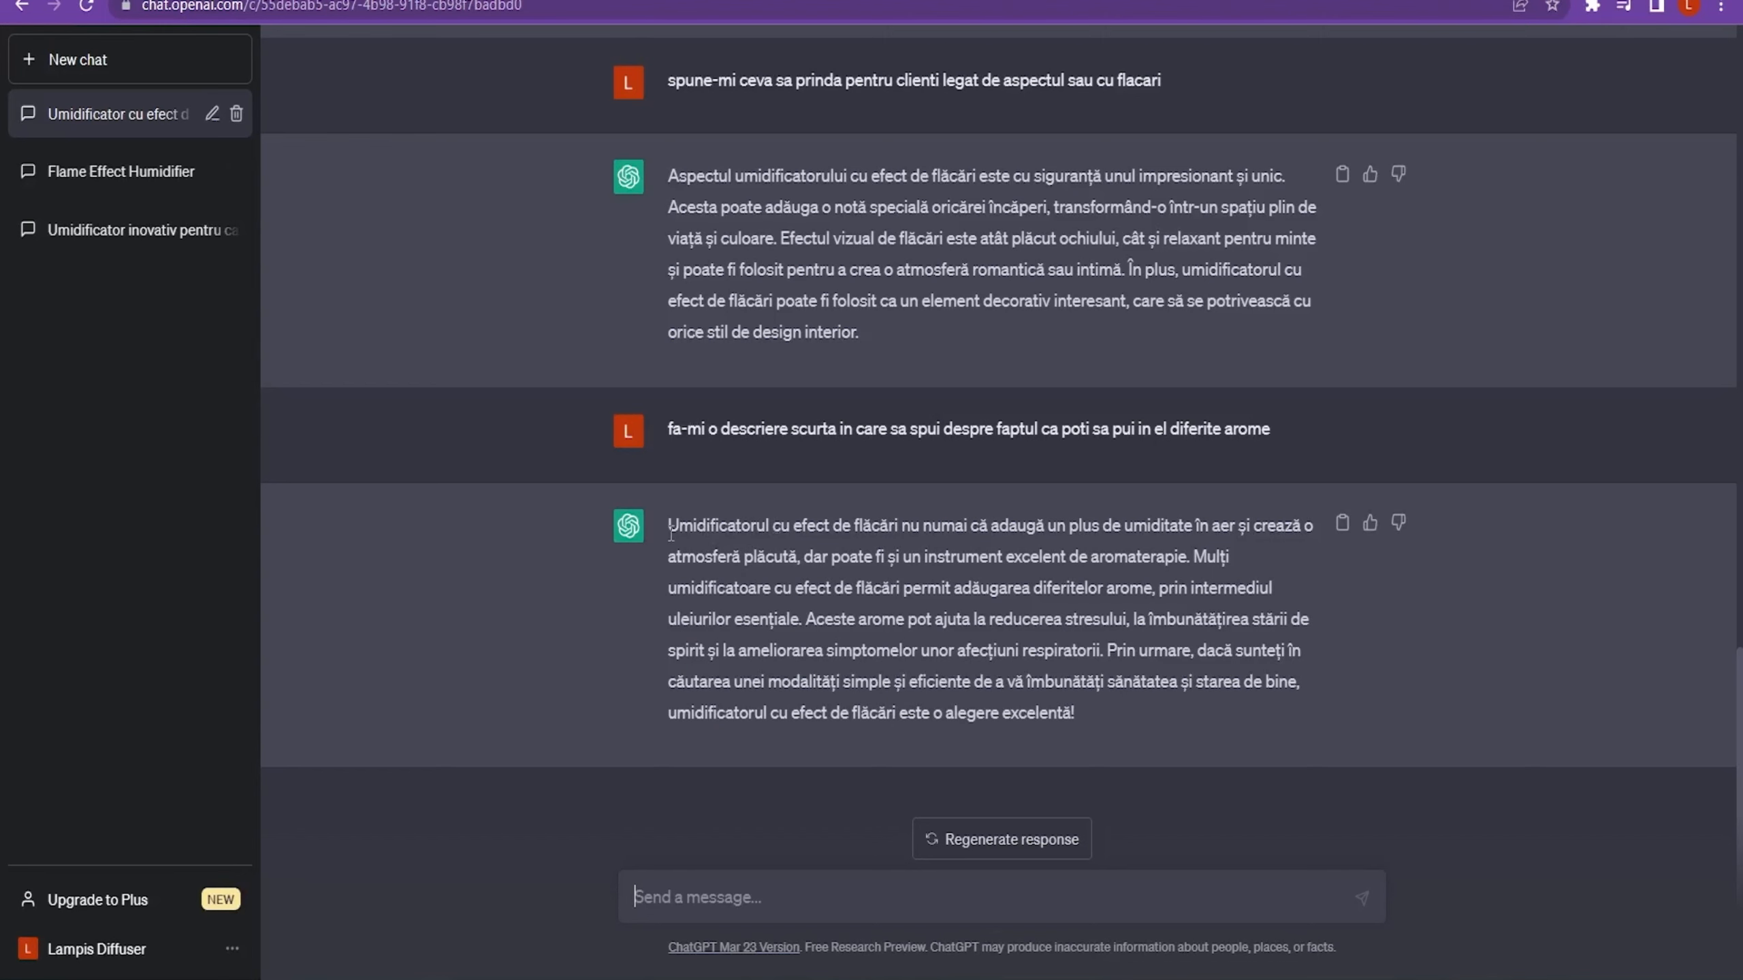
left_click_drag(671, 533, 1136, 714)
key("ctrl+c")
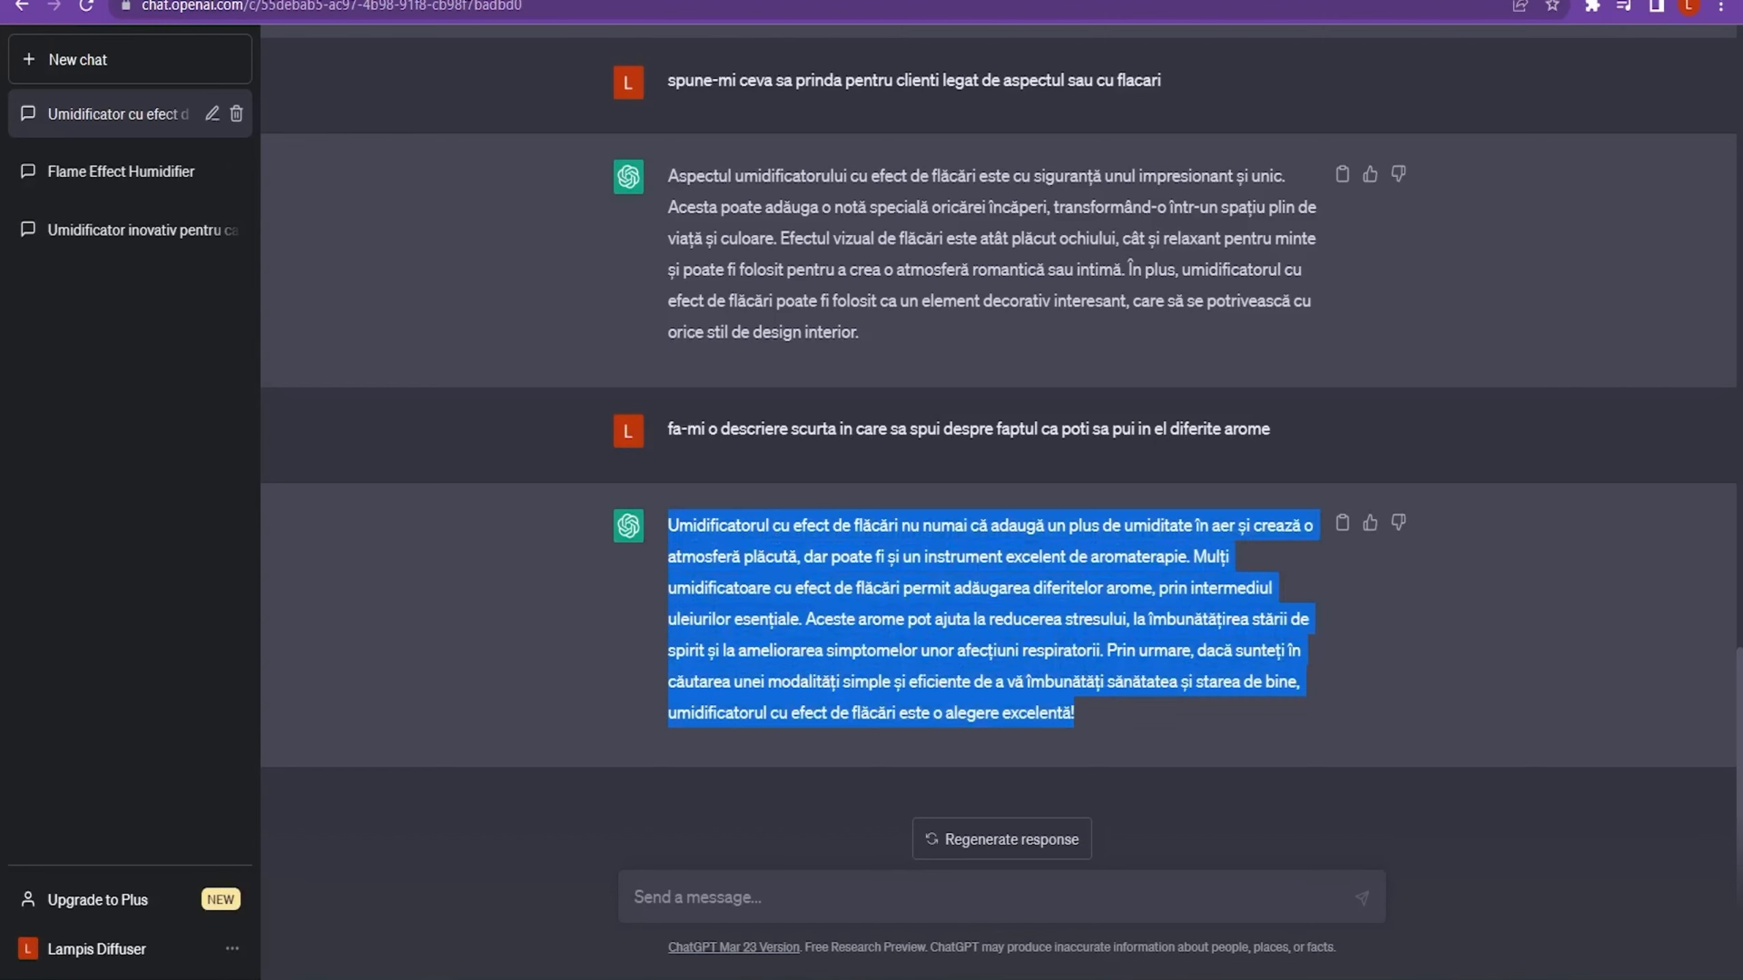
left_click(696, 520)
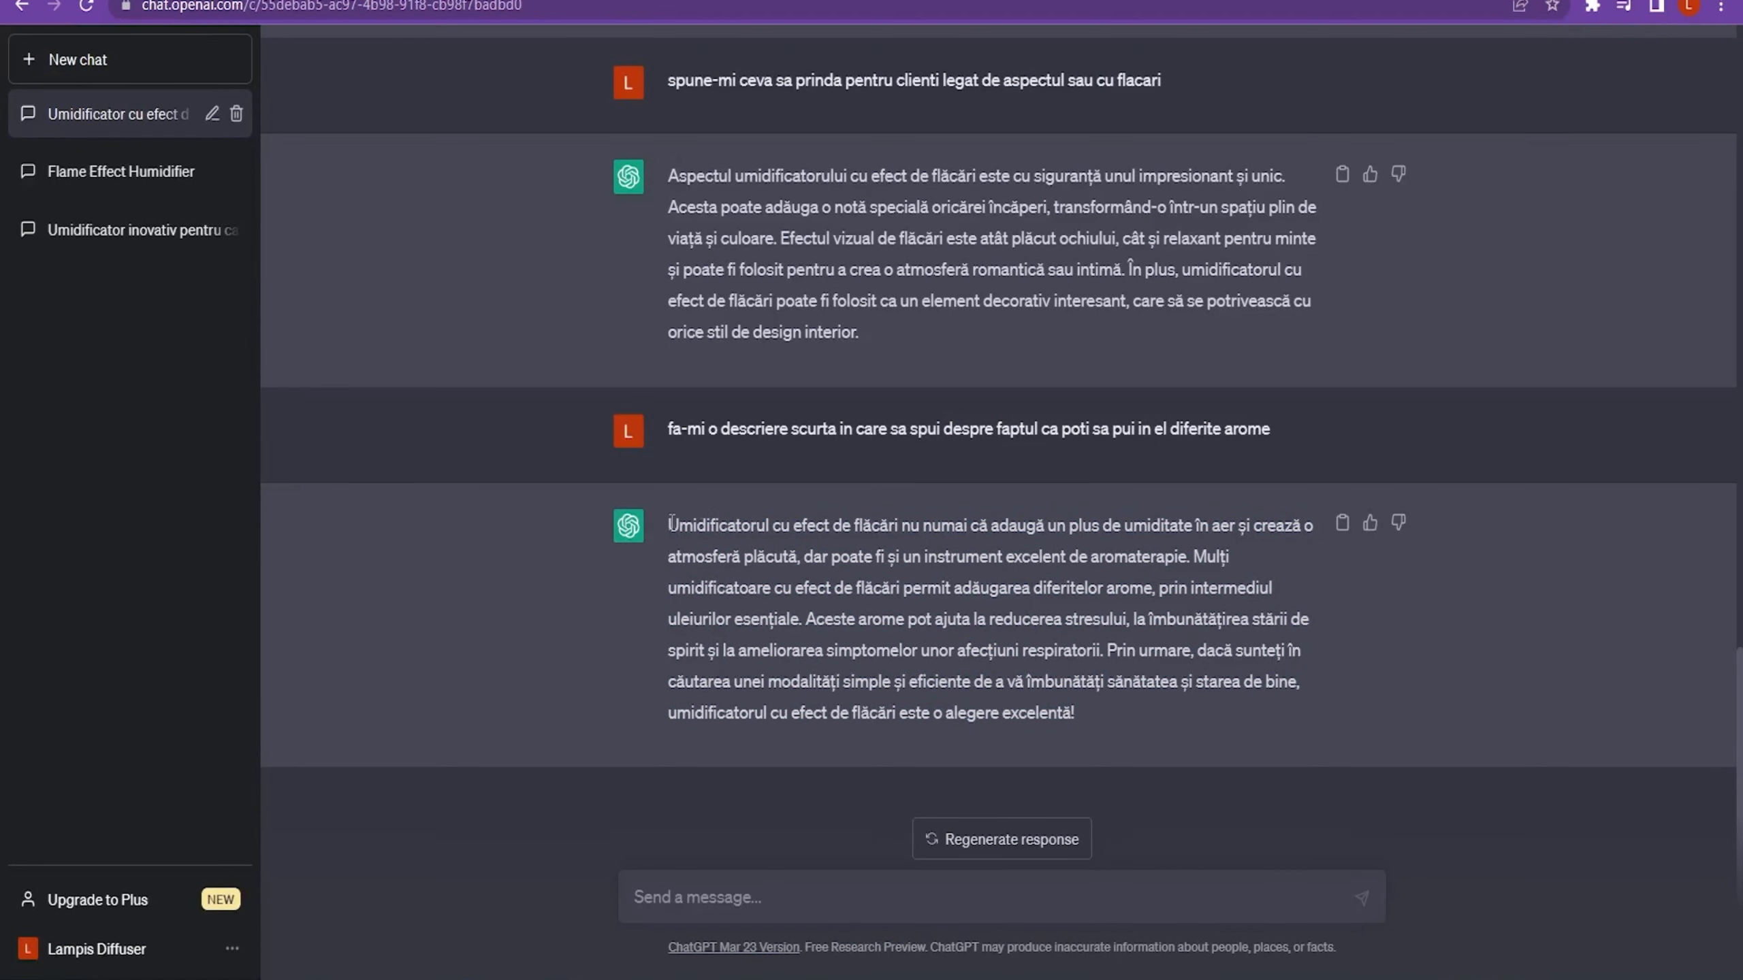
left_click_drag(670, 526, 1096, 715)
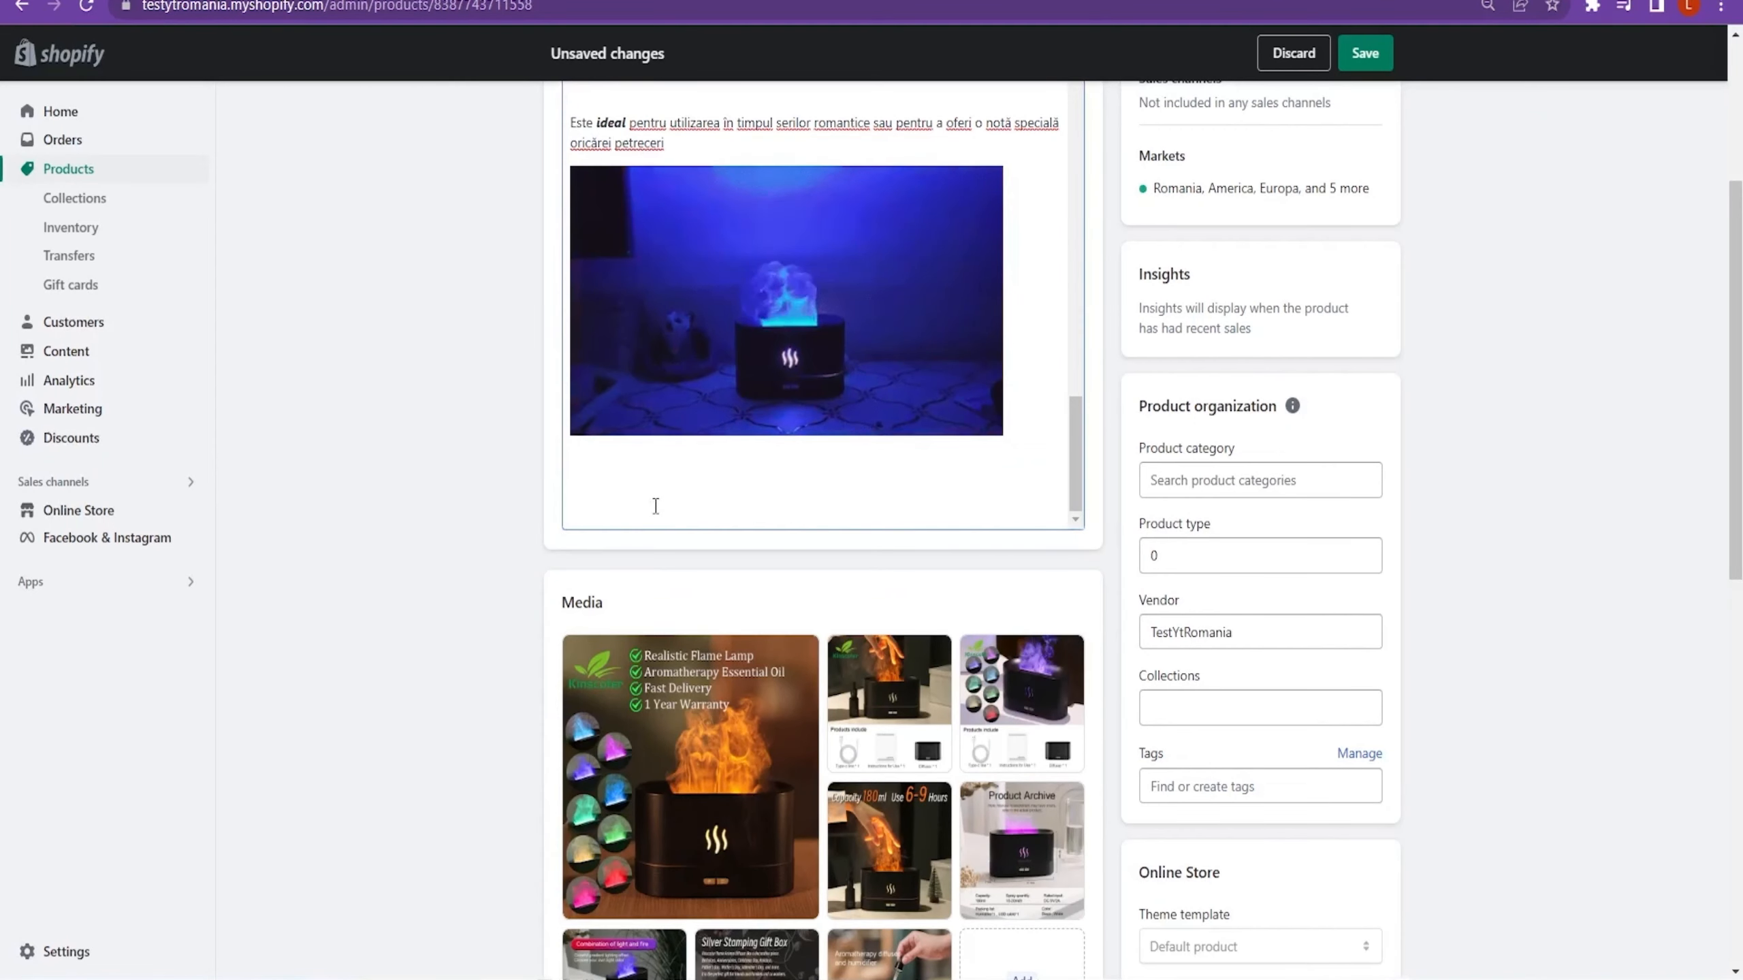
left_click(653, 506)
key("ctrl+v")
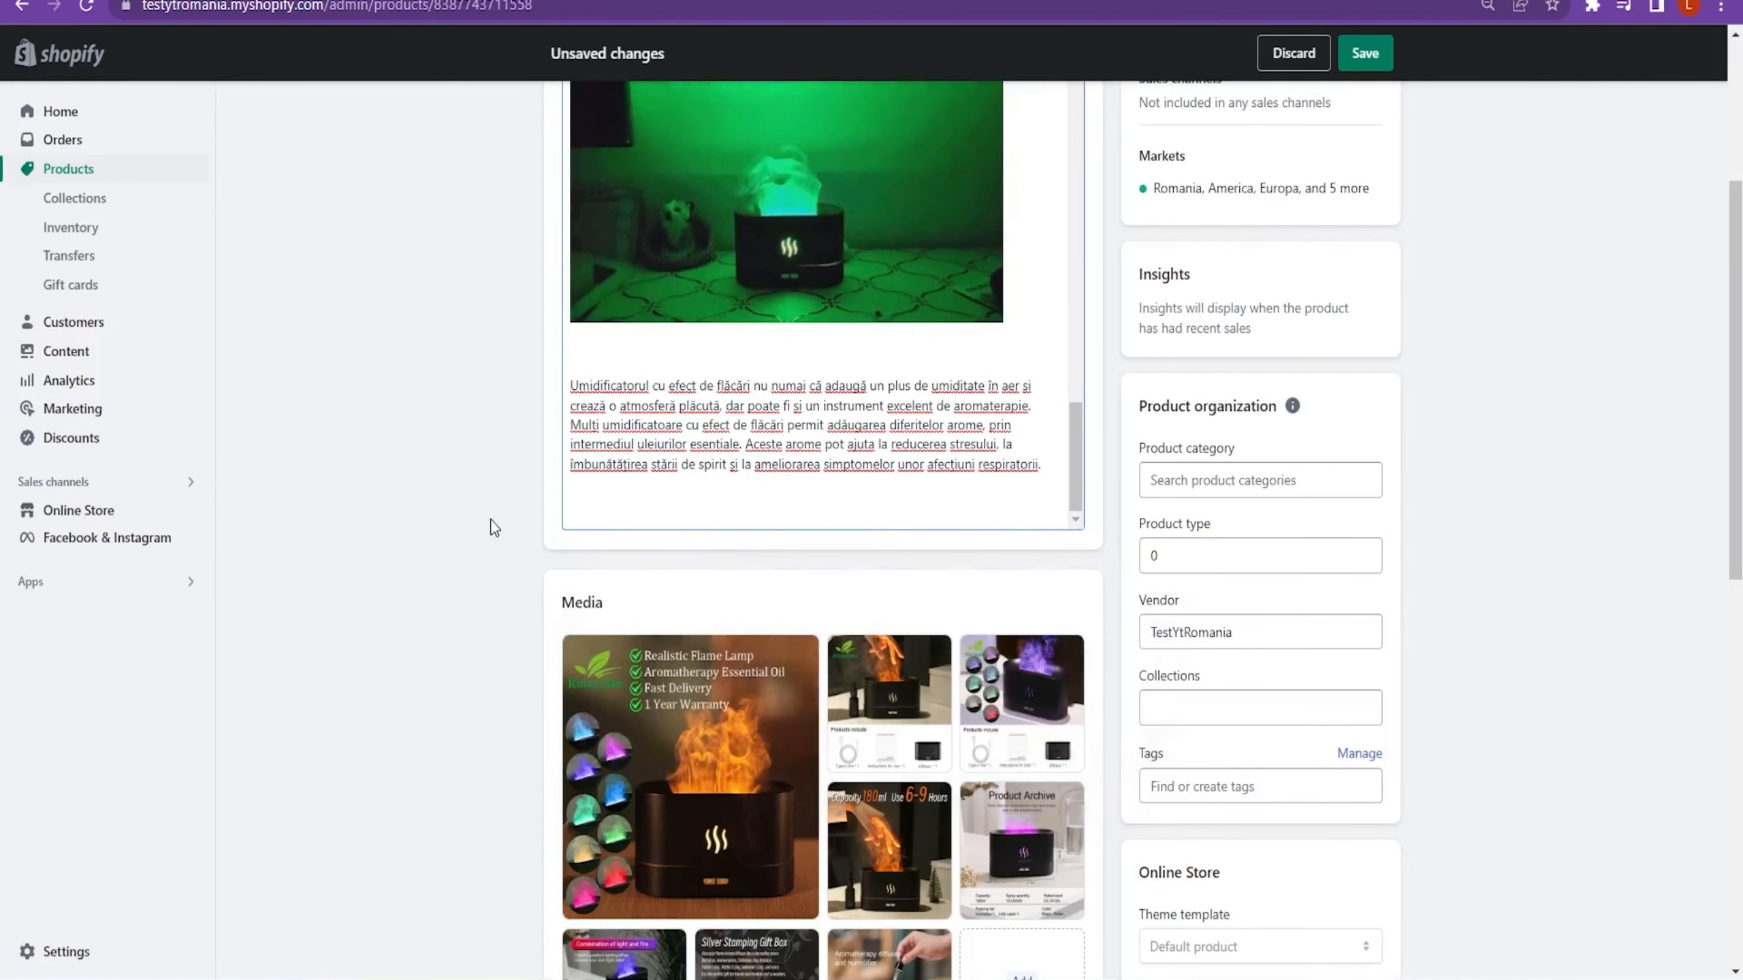
- Add the photo of a hand dripping oil into the humidifier below the aromatherapy paragraph
scroll(490, 520, "down", 2)
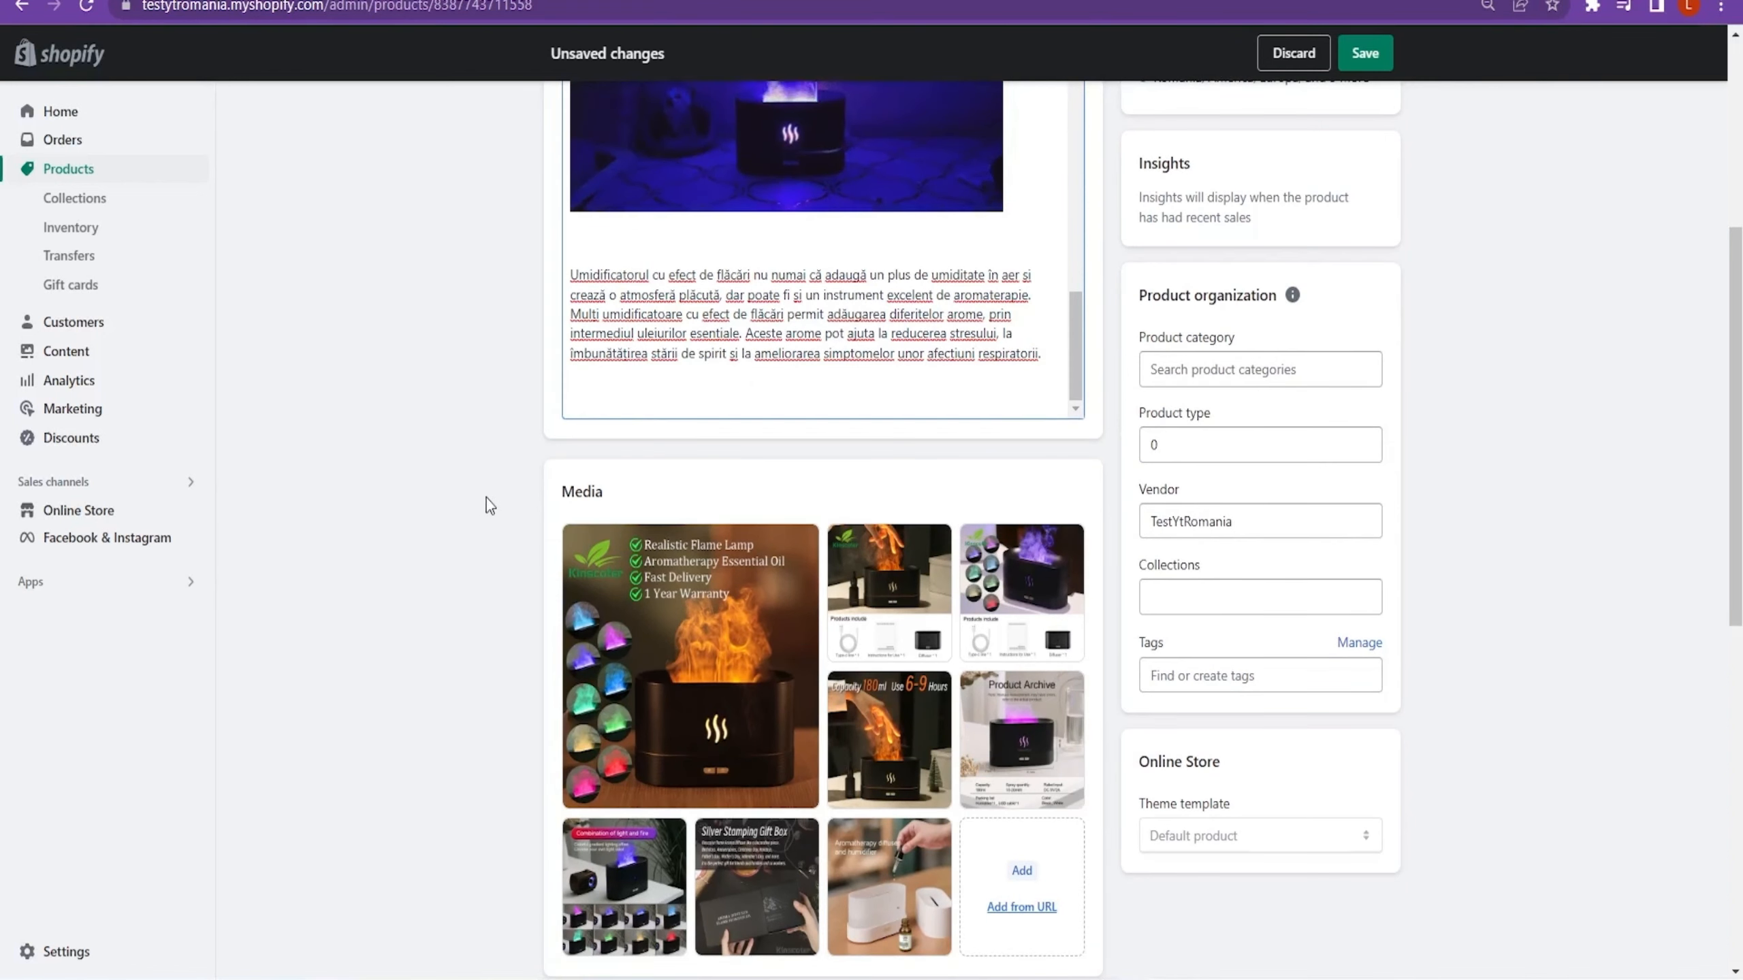
scroll(486, 496, "down", 2)
left_click(876, 759)
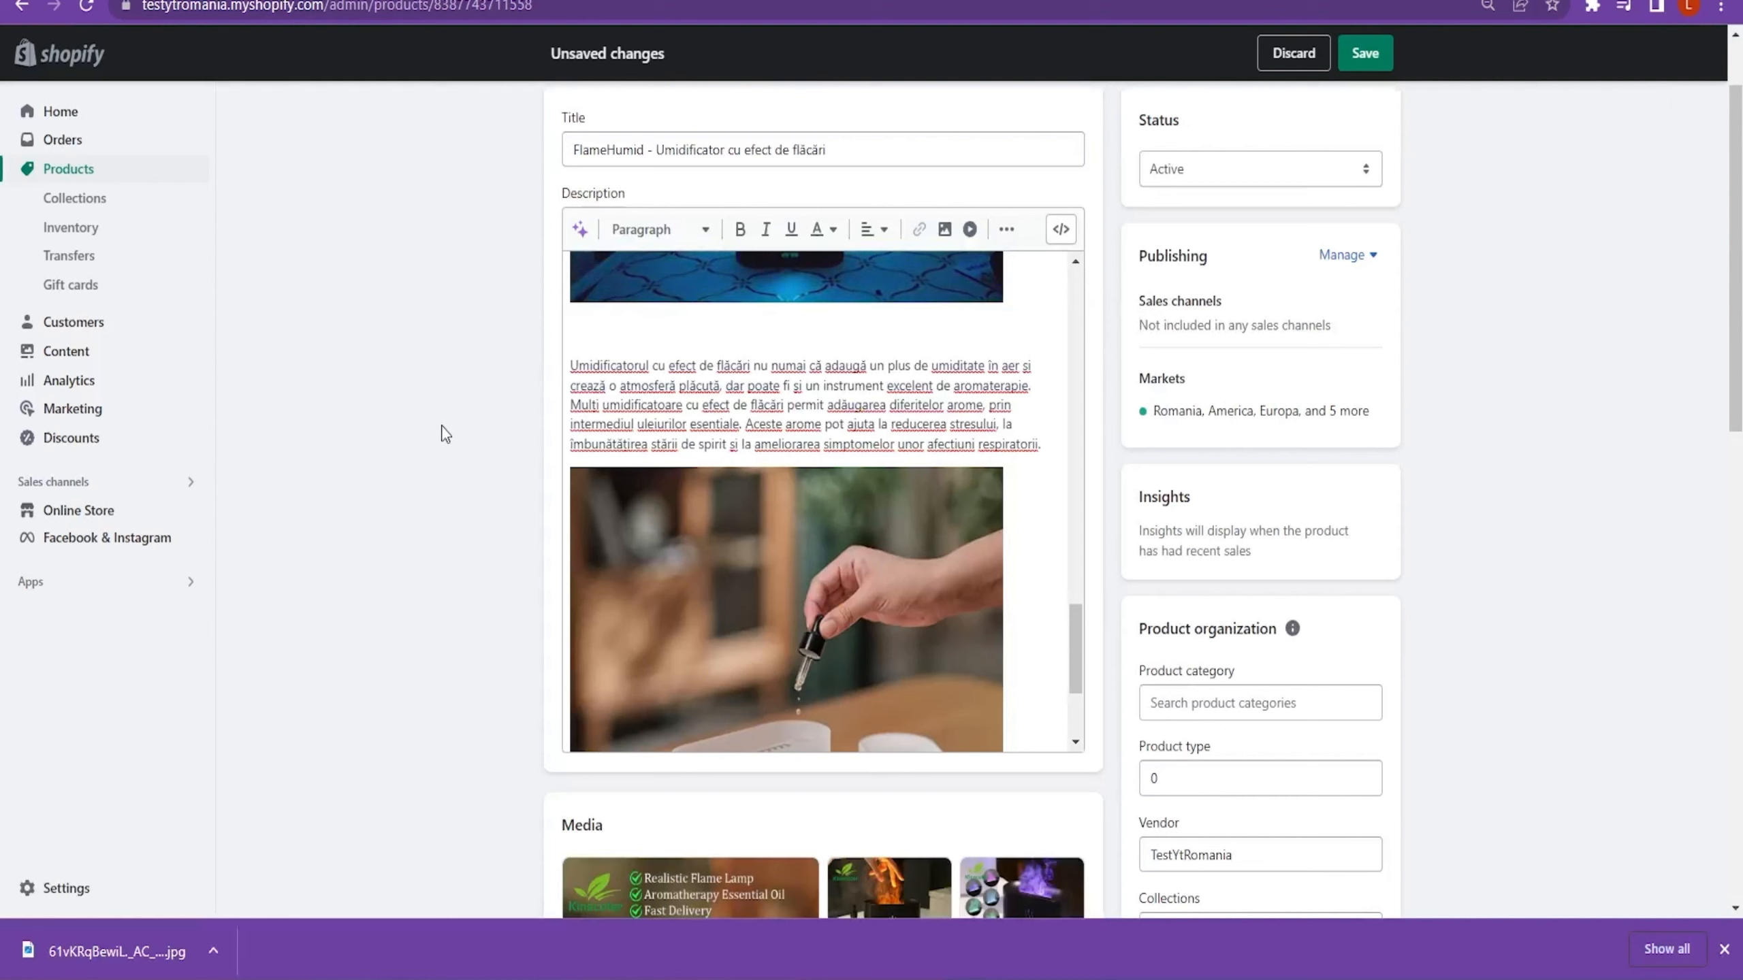
- Add a new line reading "Speficatii" below the oil-dropper photo in the description
scroll(854, 439, "down", 3)
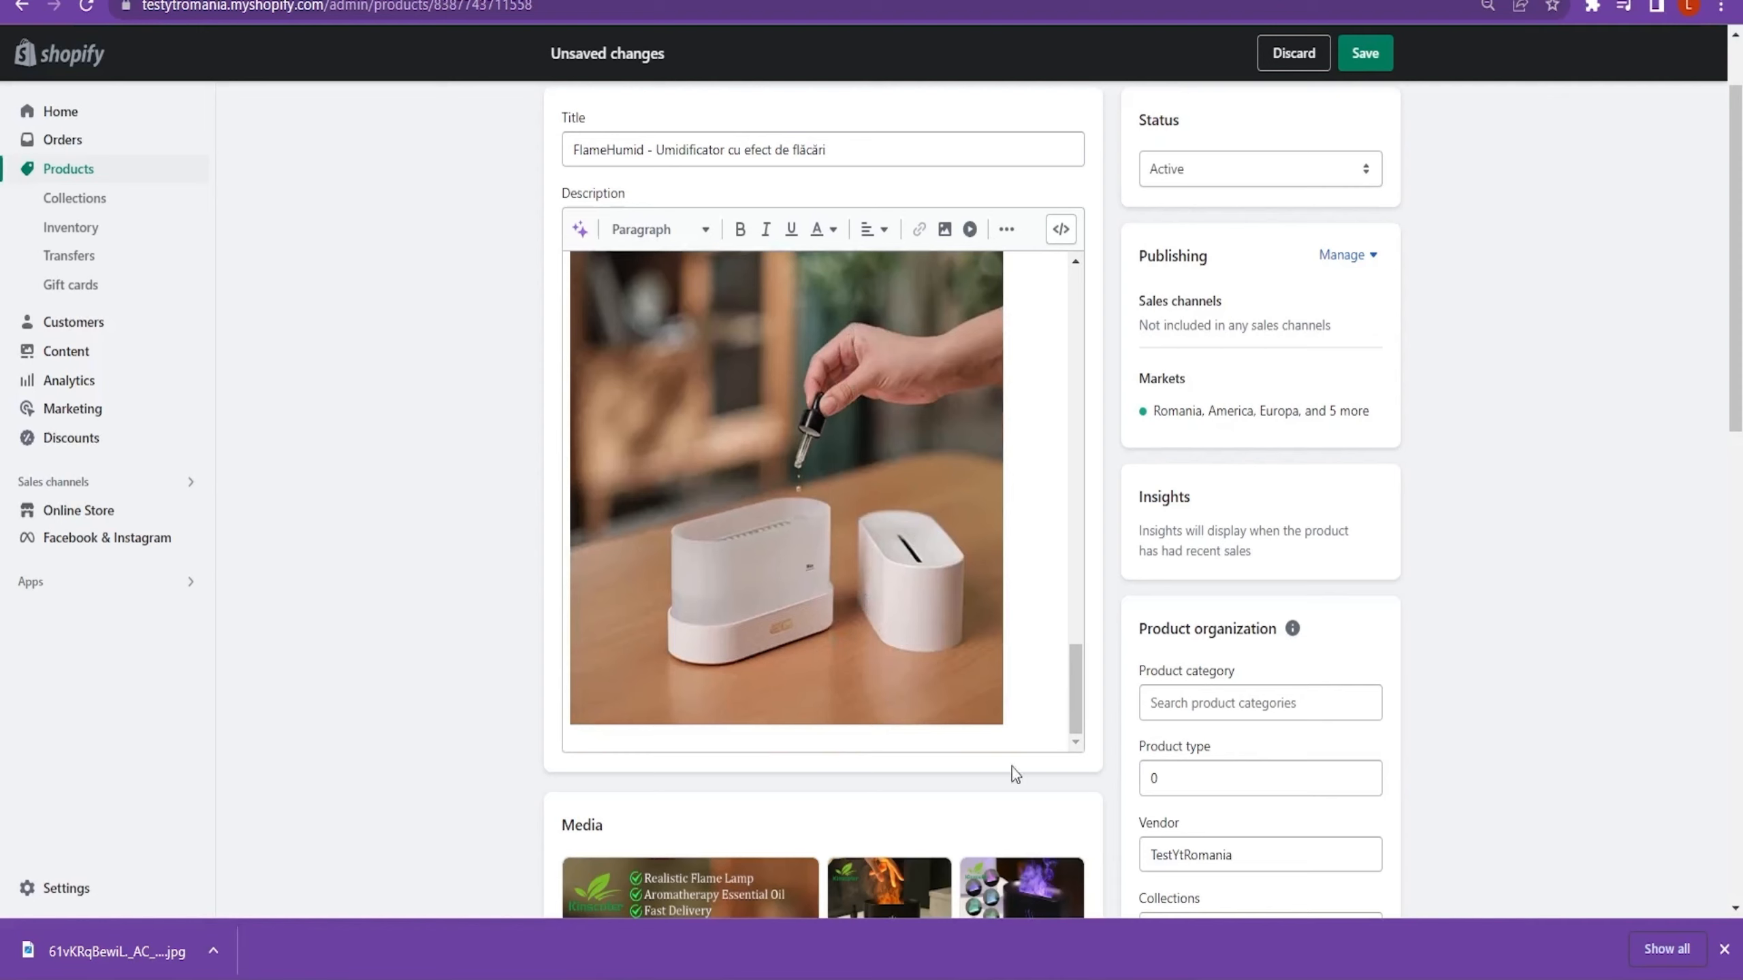
left_click(1044, 717)
key("Return")
key("Return")
type("Sp")
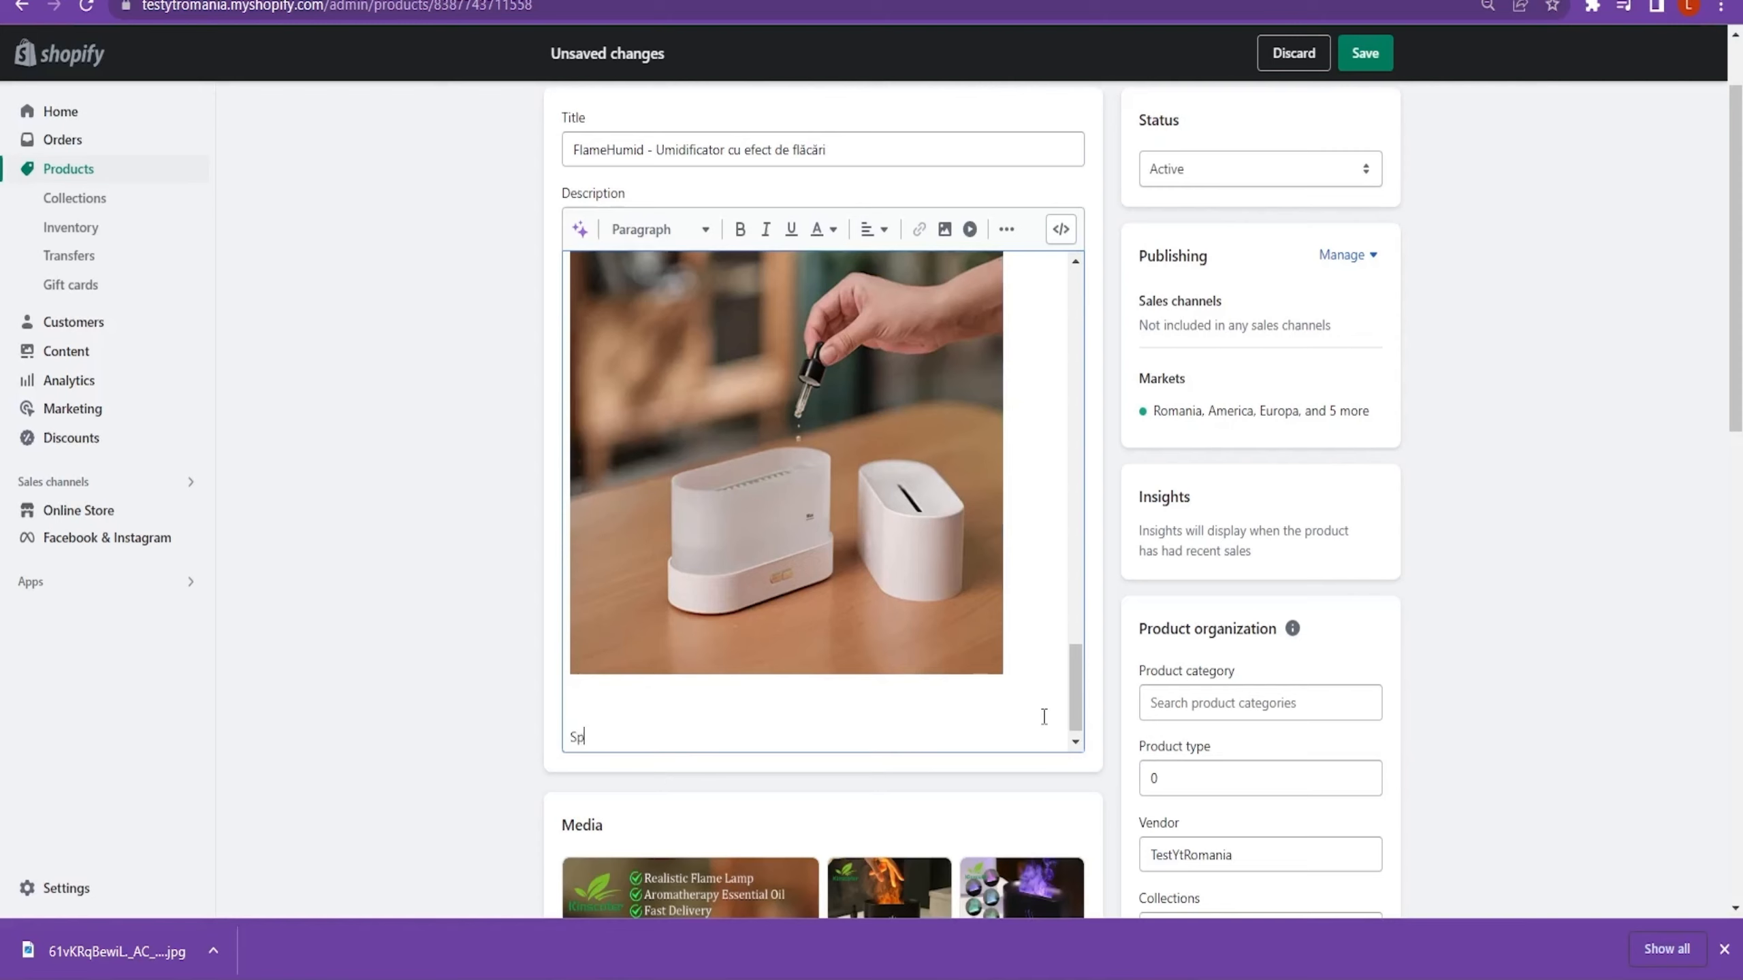
type("eficitii")
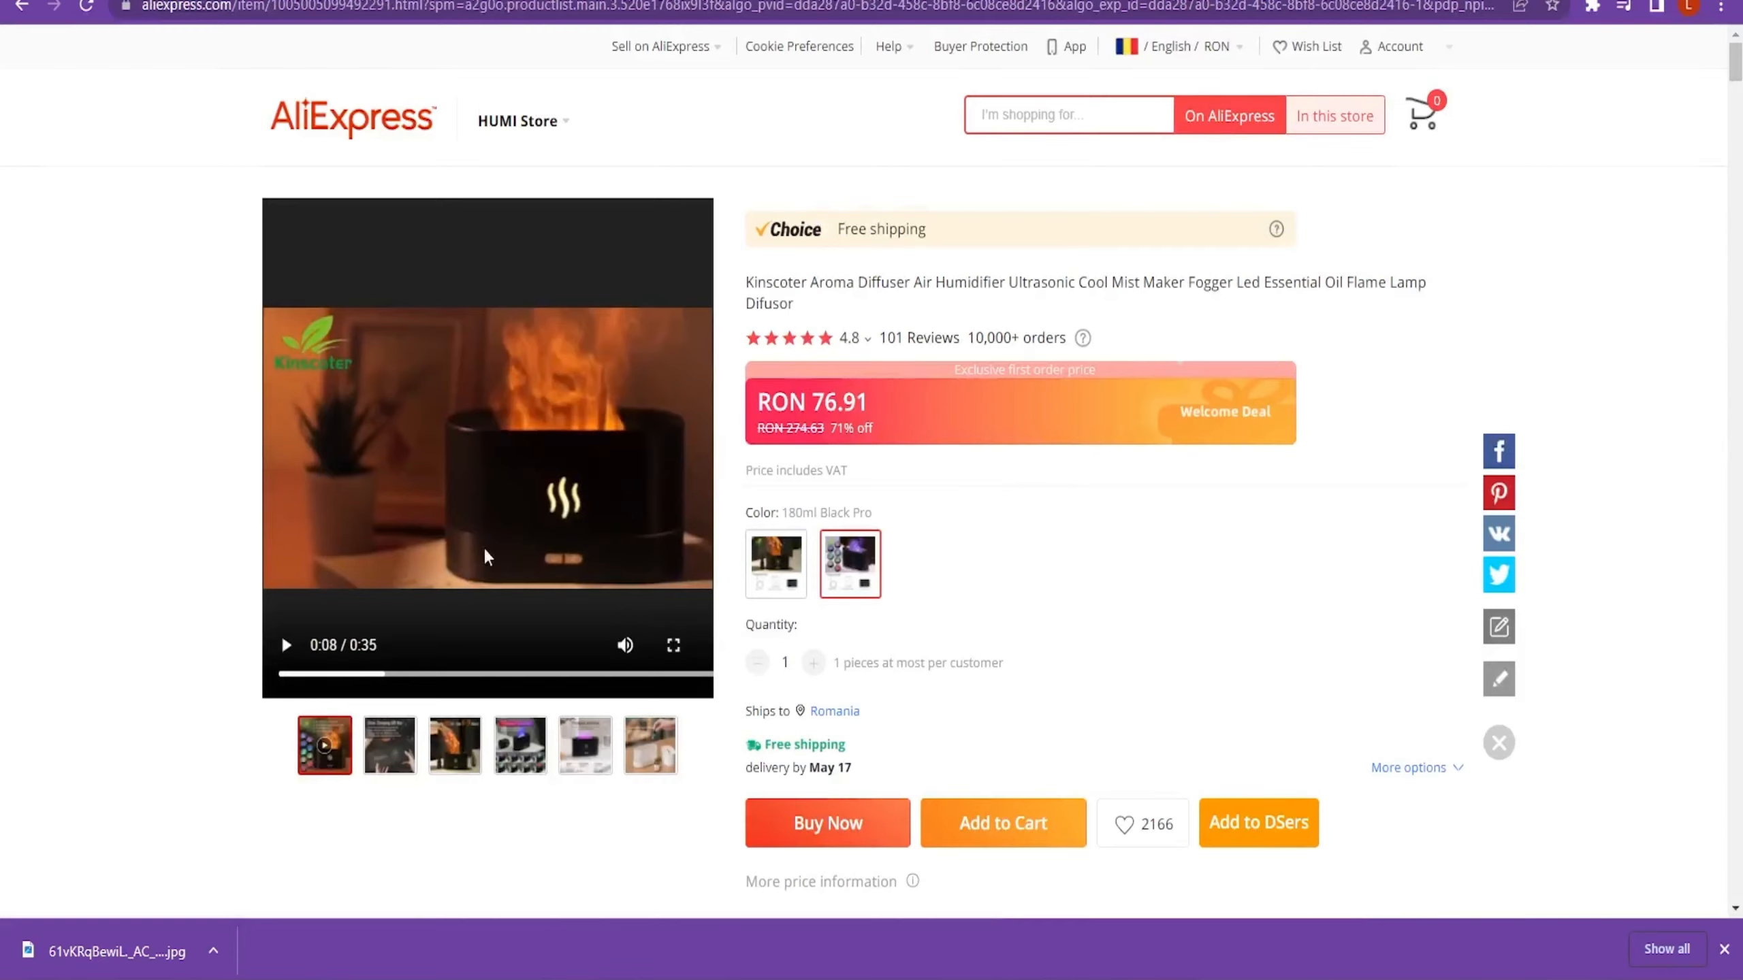
- Check the AliExpress listing's specifications and start a bulleted list under "Speficatii" in Shopify with "Capacitate : 180 ml"
scroll(473, 551, "down", 3)
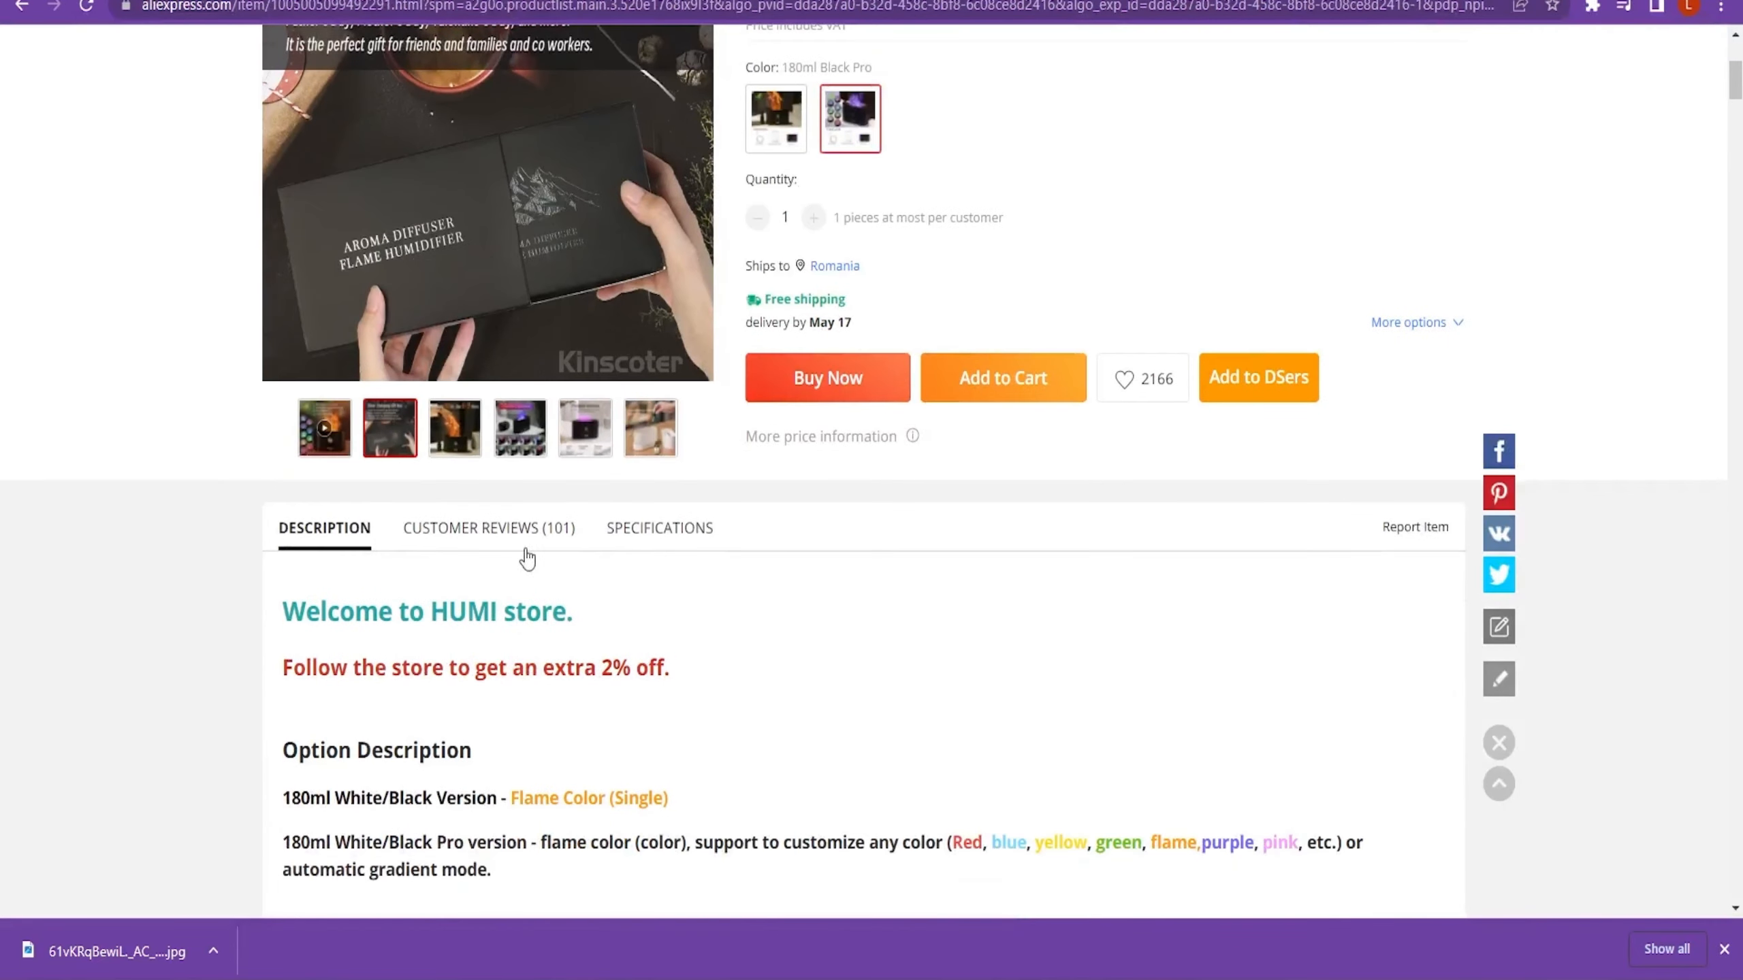
left_click(641, 546)
scroll(672, 515, "down", 3)
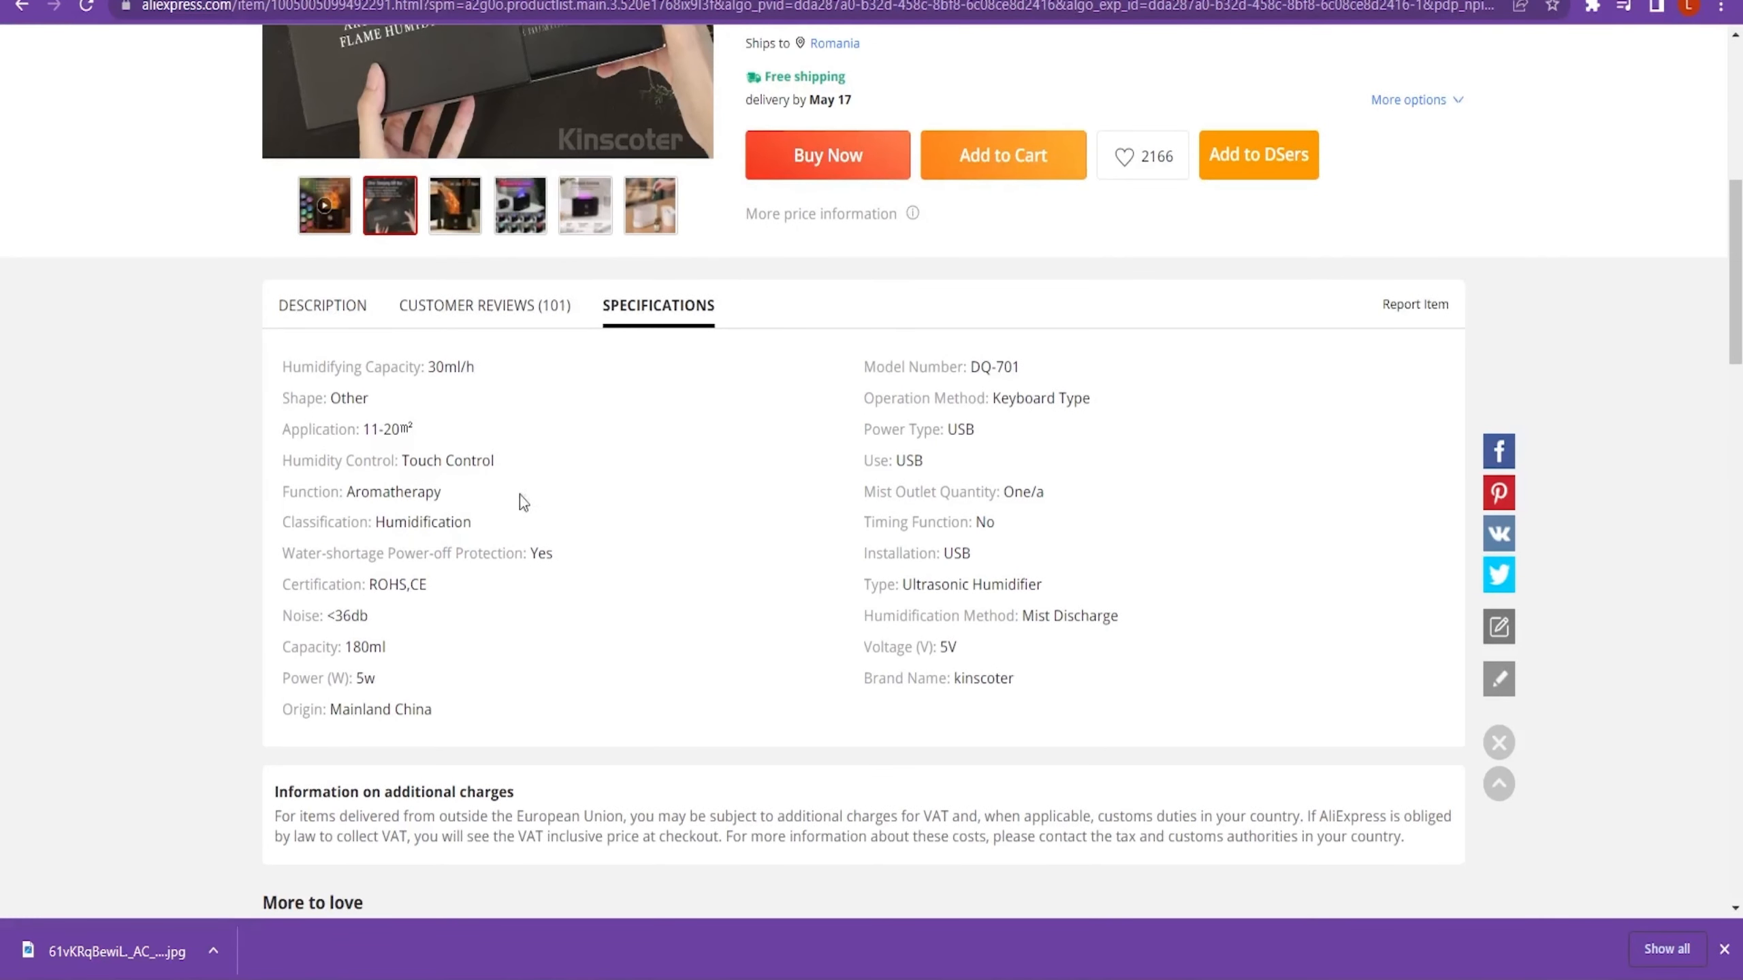
left_click(349, 328)
scroll(281, 506, "down", 3)
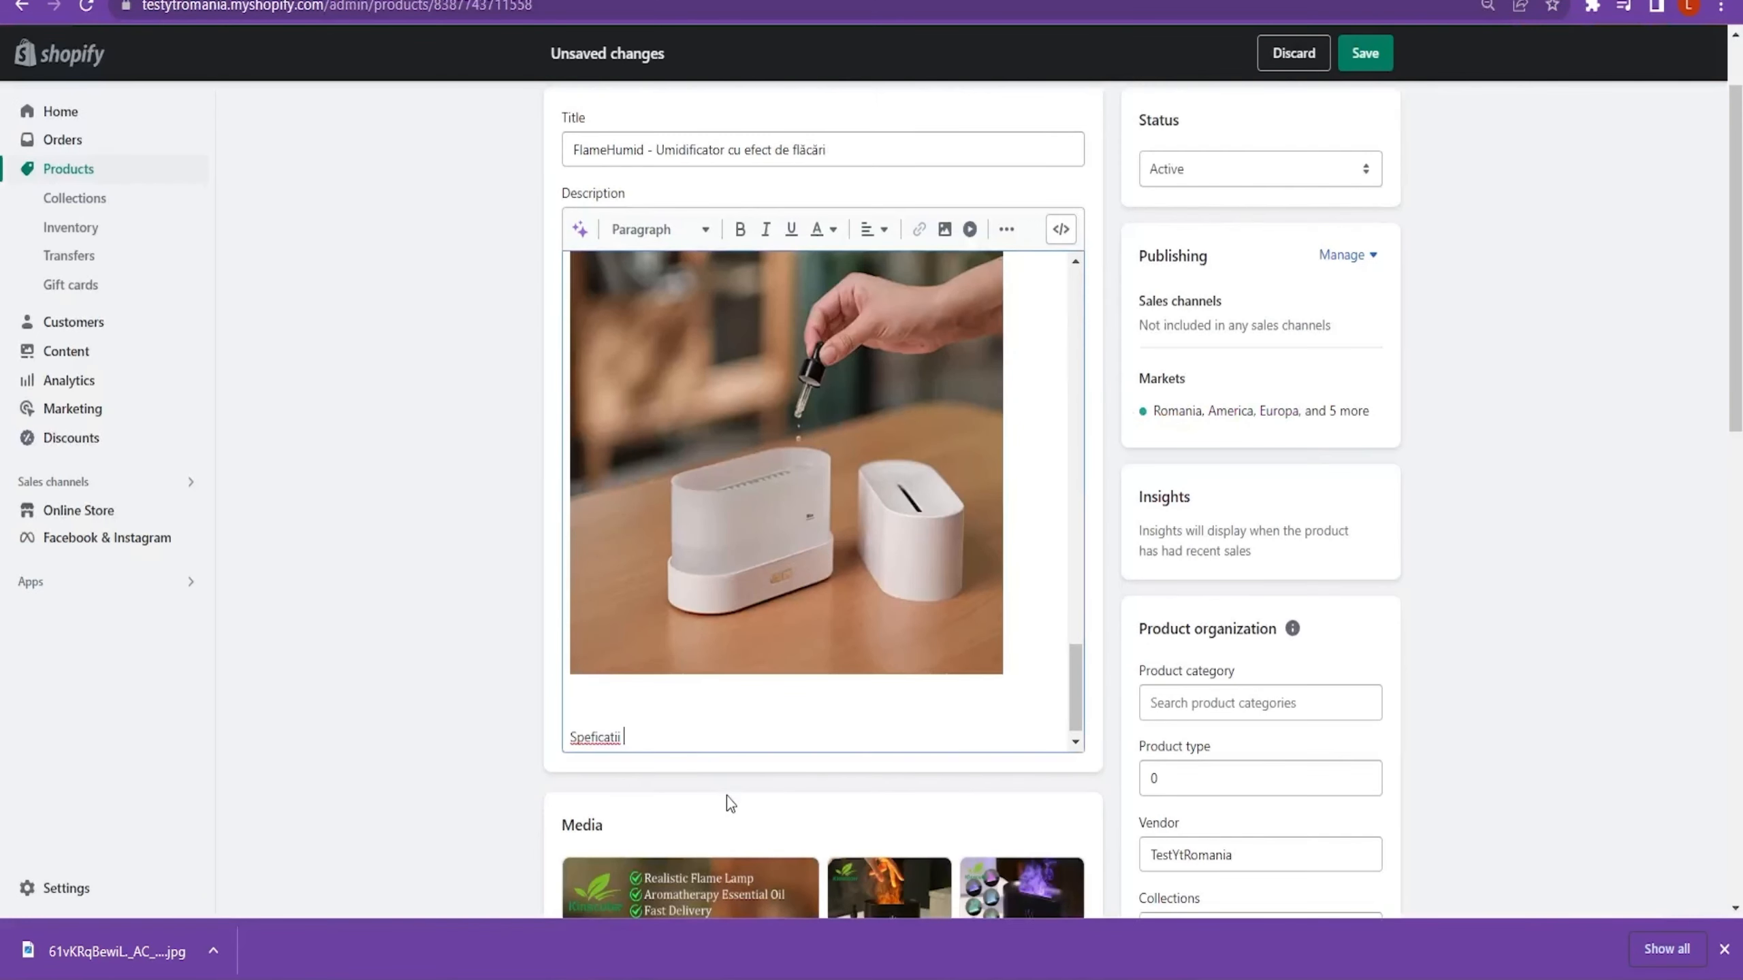
key("Return")
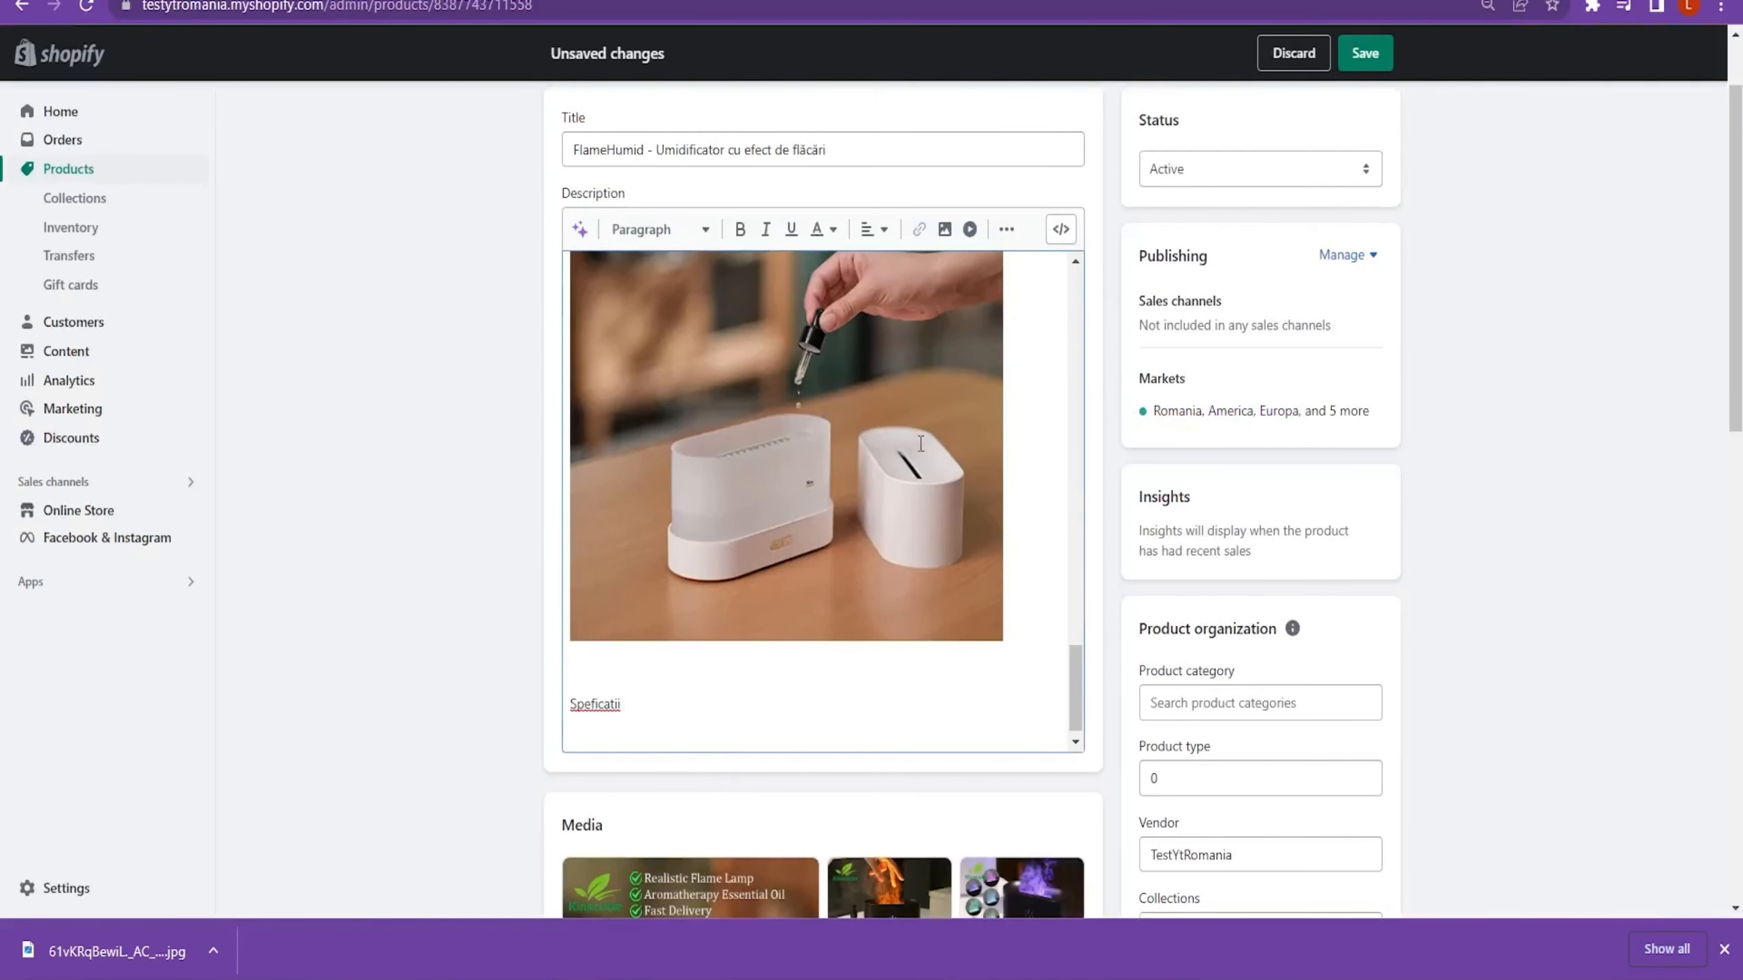
left_click(1007, 231)
left_click(921, 278)
type("Capacitate : 180 ml")
key("Return")
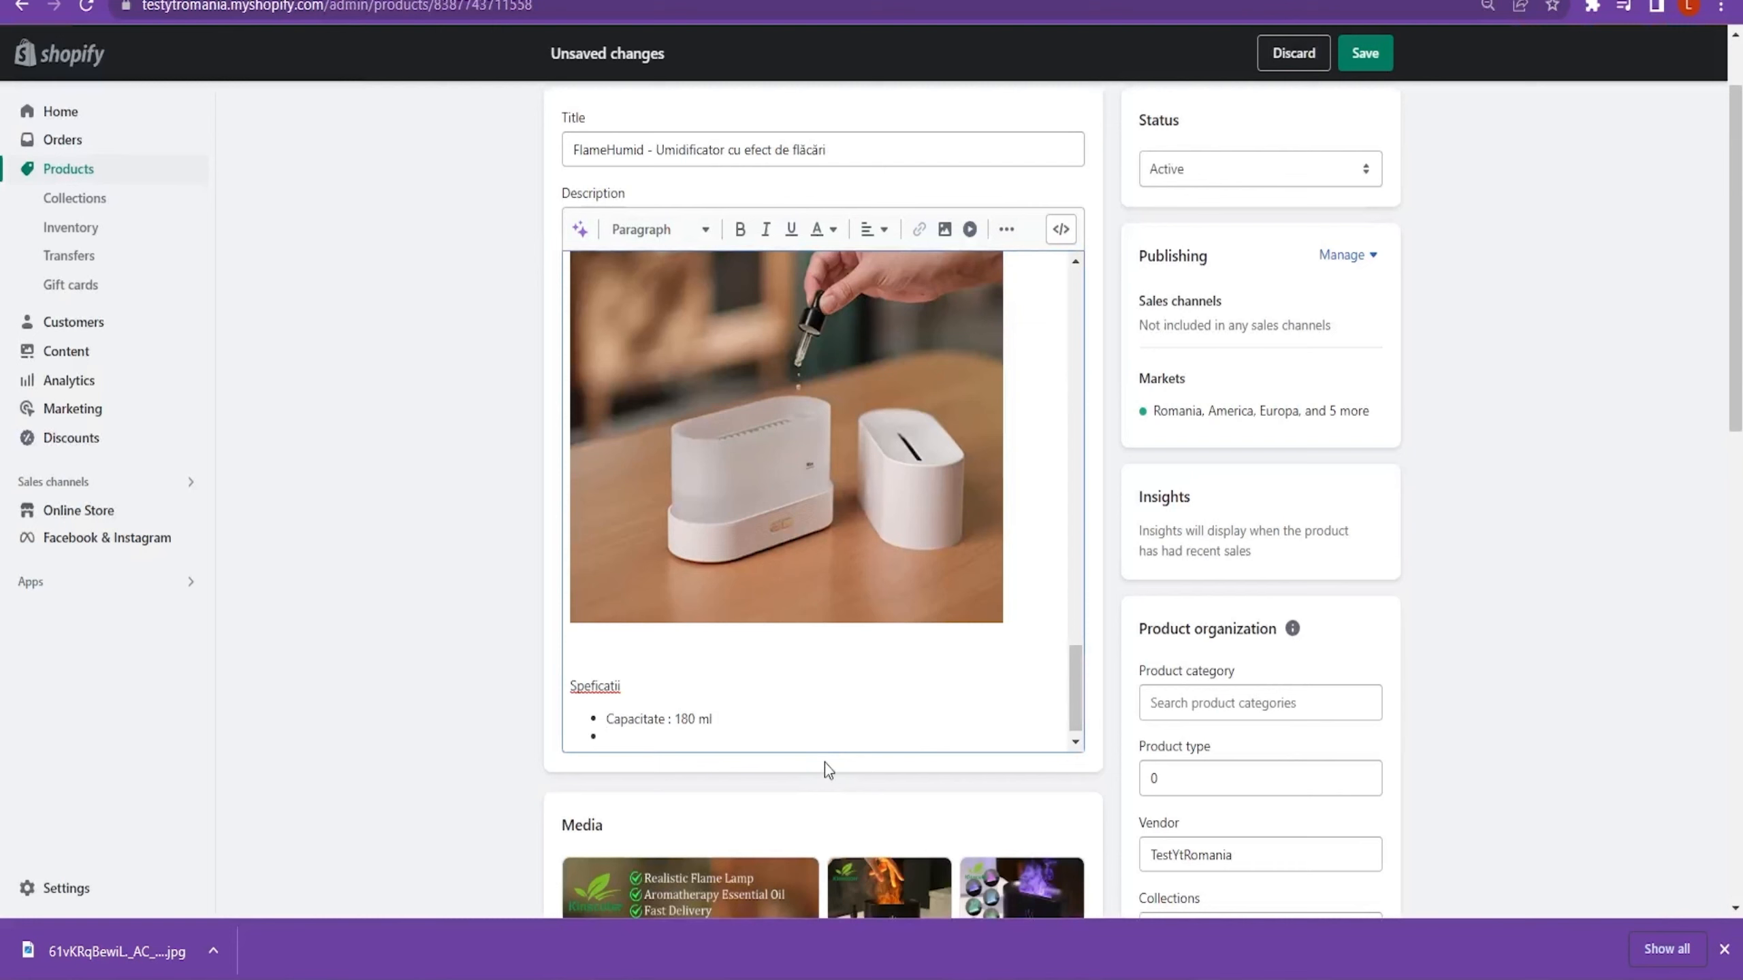
- Add the bullets "Culoarea Flacarii : Galben/Portocaliu" and "Timpul de functionare : 9 -12 Ore" using the AliExpress parameters
type("Culoarea Flacarii : Galben/Portocal")
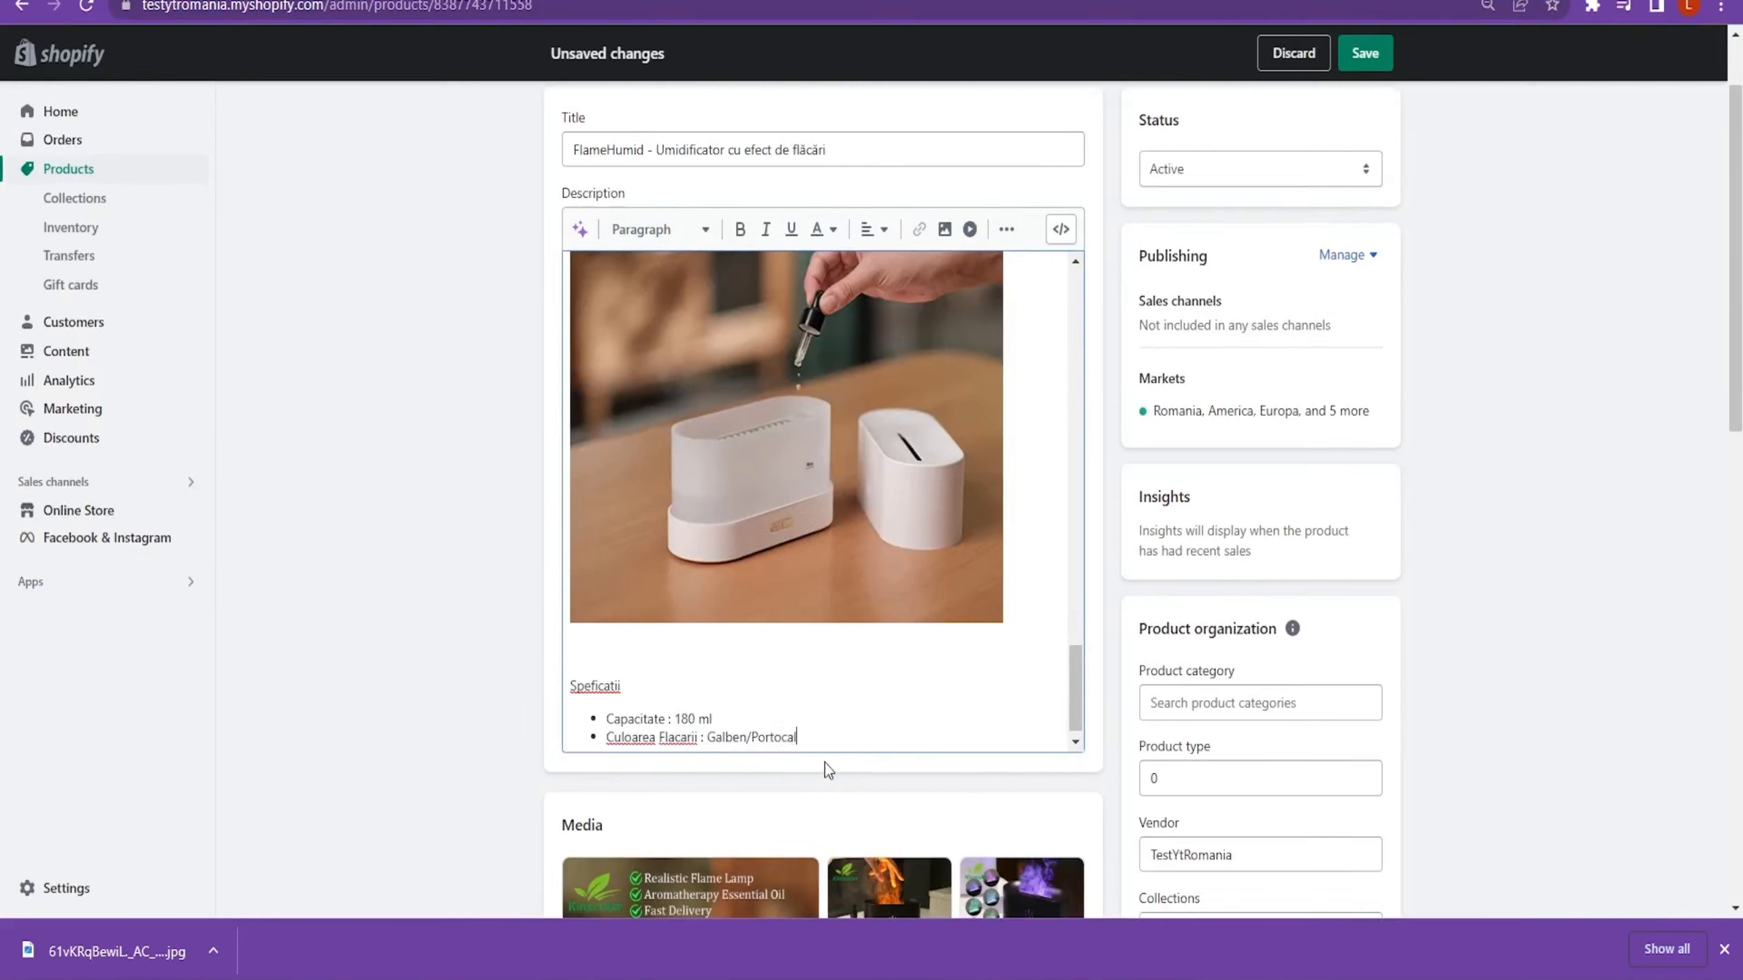
type("iu")
left_click(439, 1)
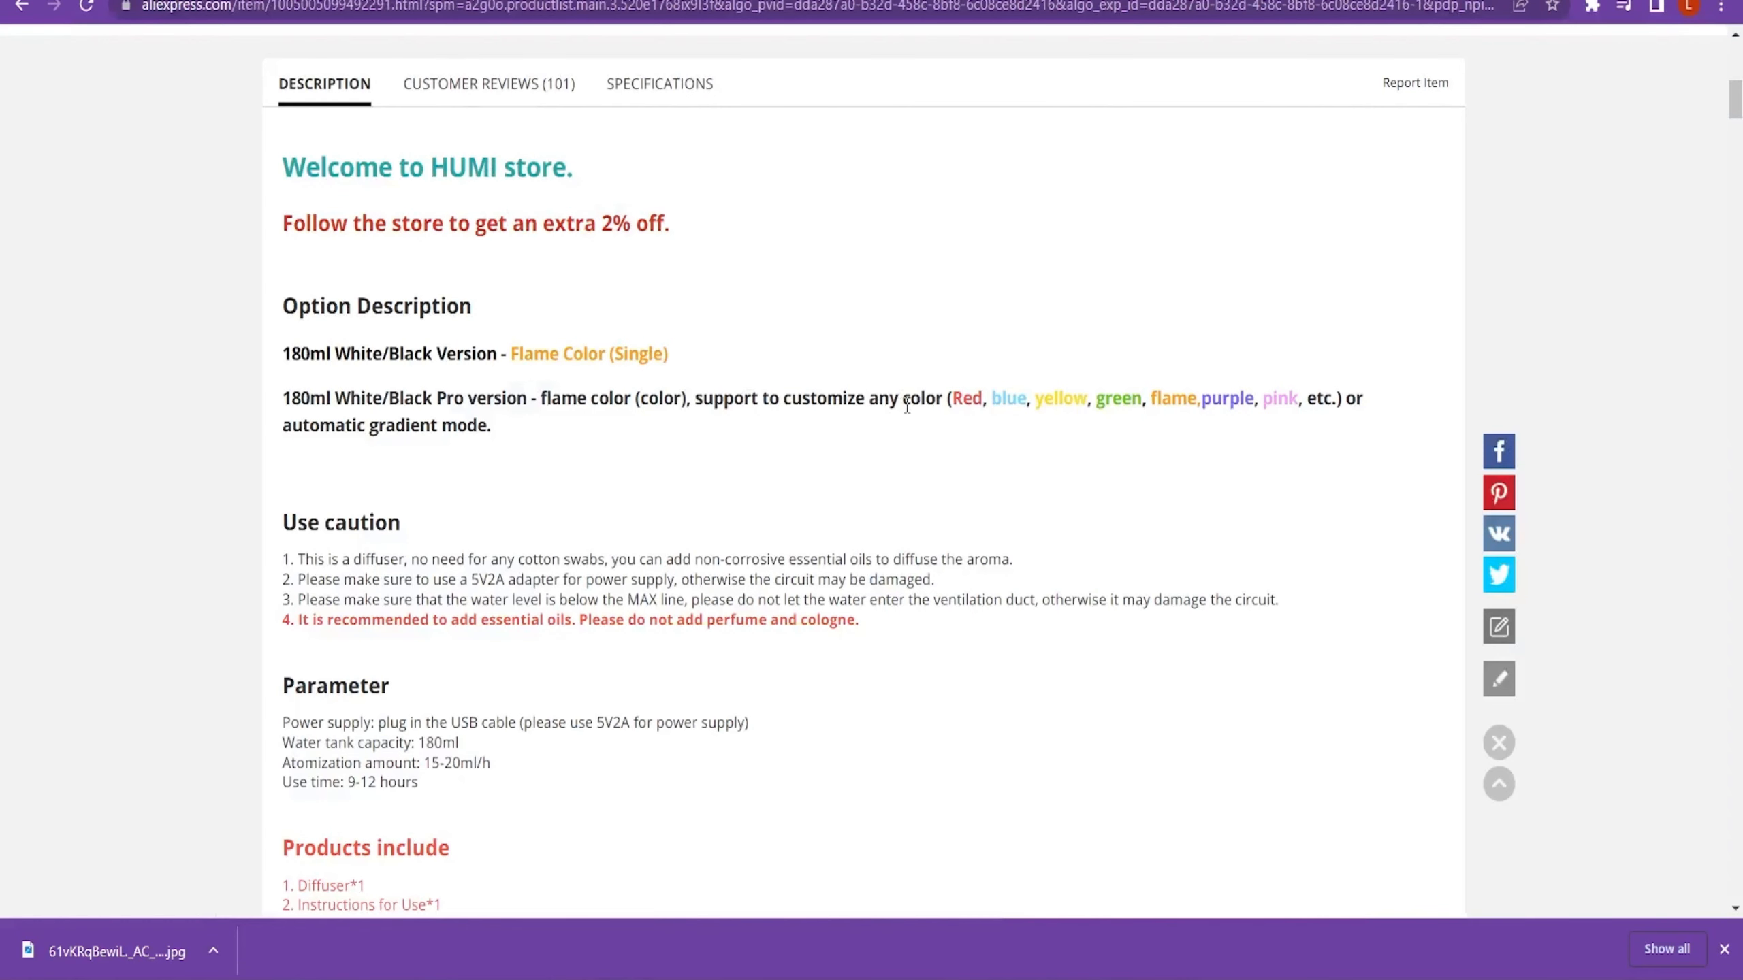
scroll(725, 371, "down", 3)
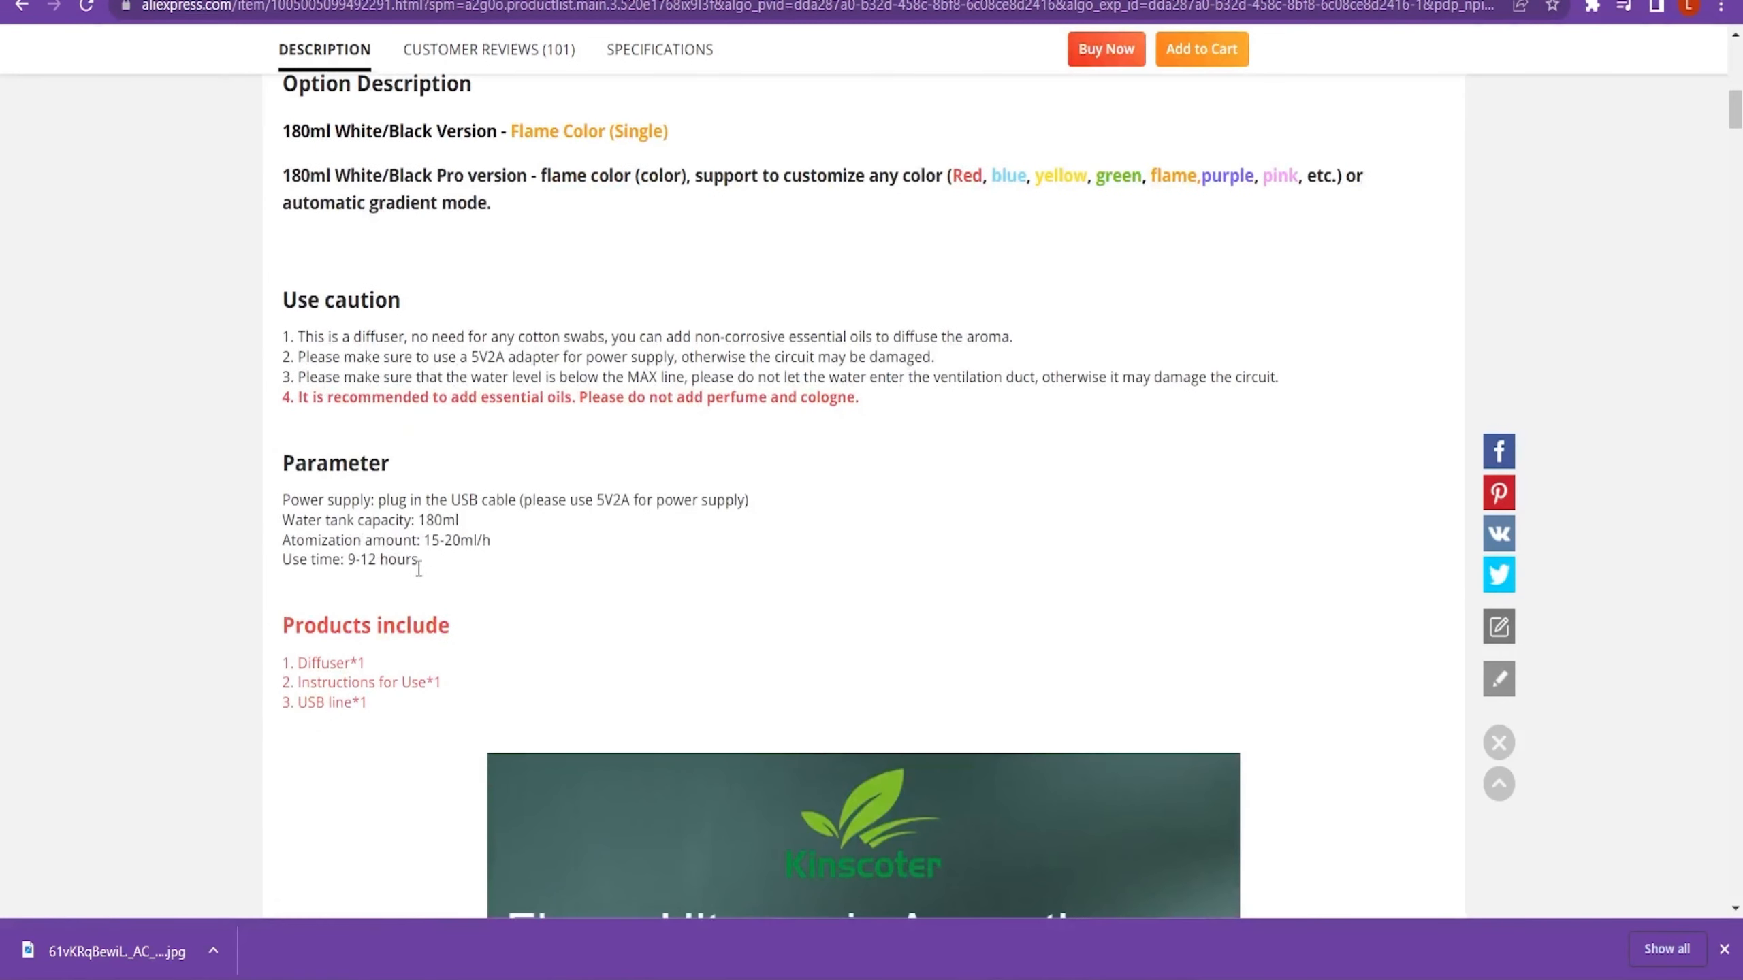
key("ctrl+Tab")
key("Return")
type("Timpul de f")
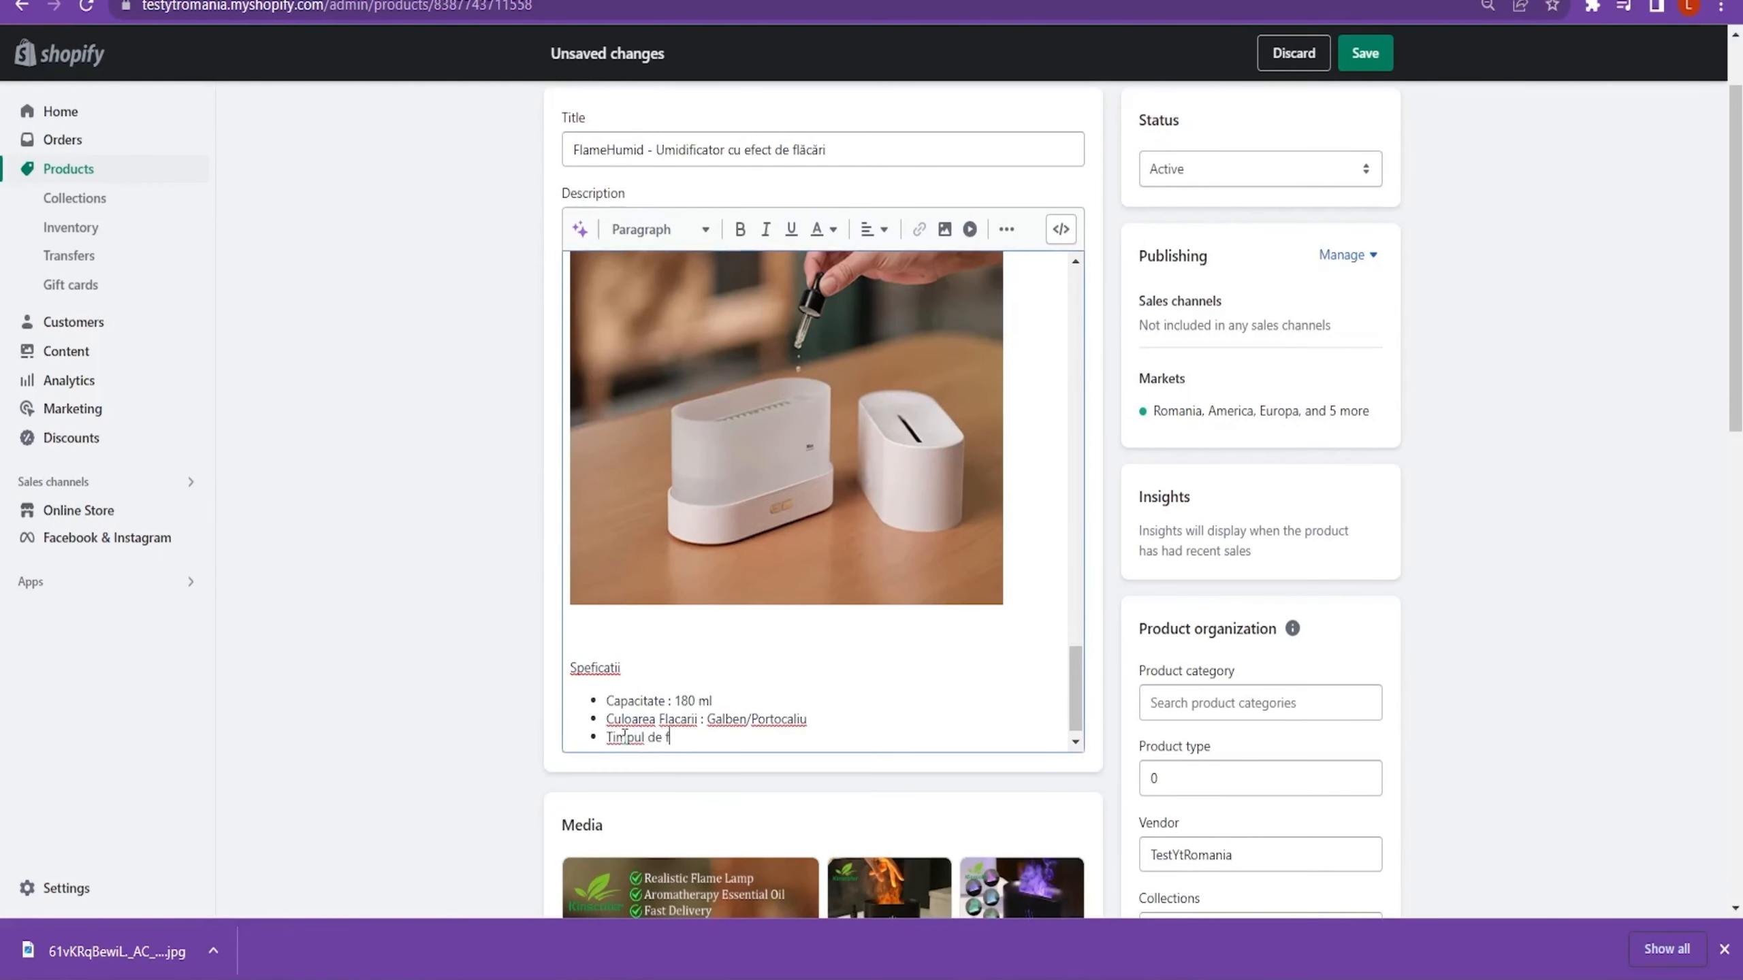
type("unctionare 9 -12 Ore")
- Add the bullets "Modul de incarcare : USB" and "Consum / ora : 15-20 ml" from the AliExpress parameters to the specifications list
key("ctrl+Tab")
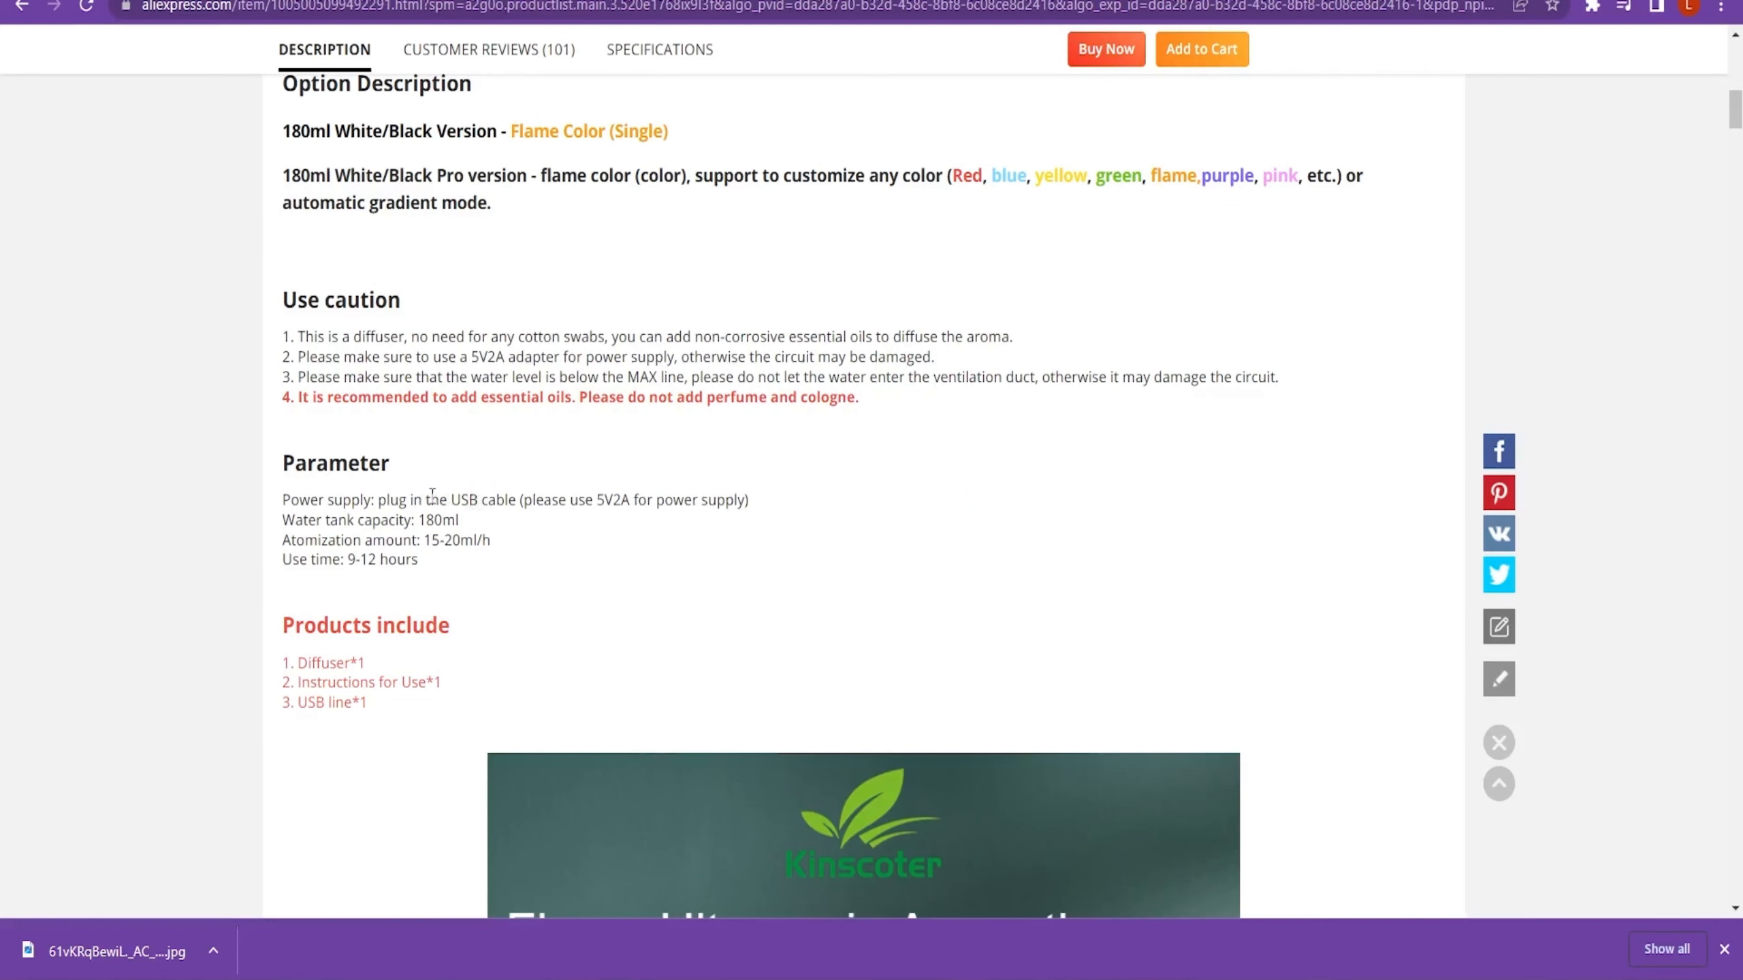
key("ctrl+shift+Tab")
key("Return")
type("Modul de in")
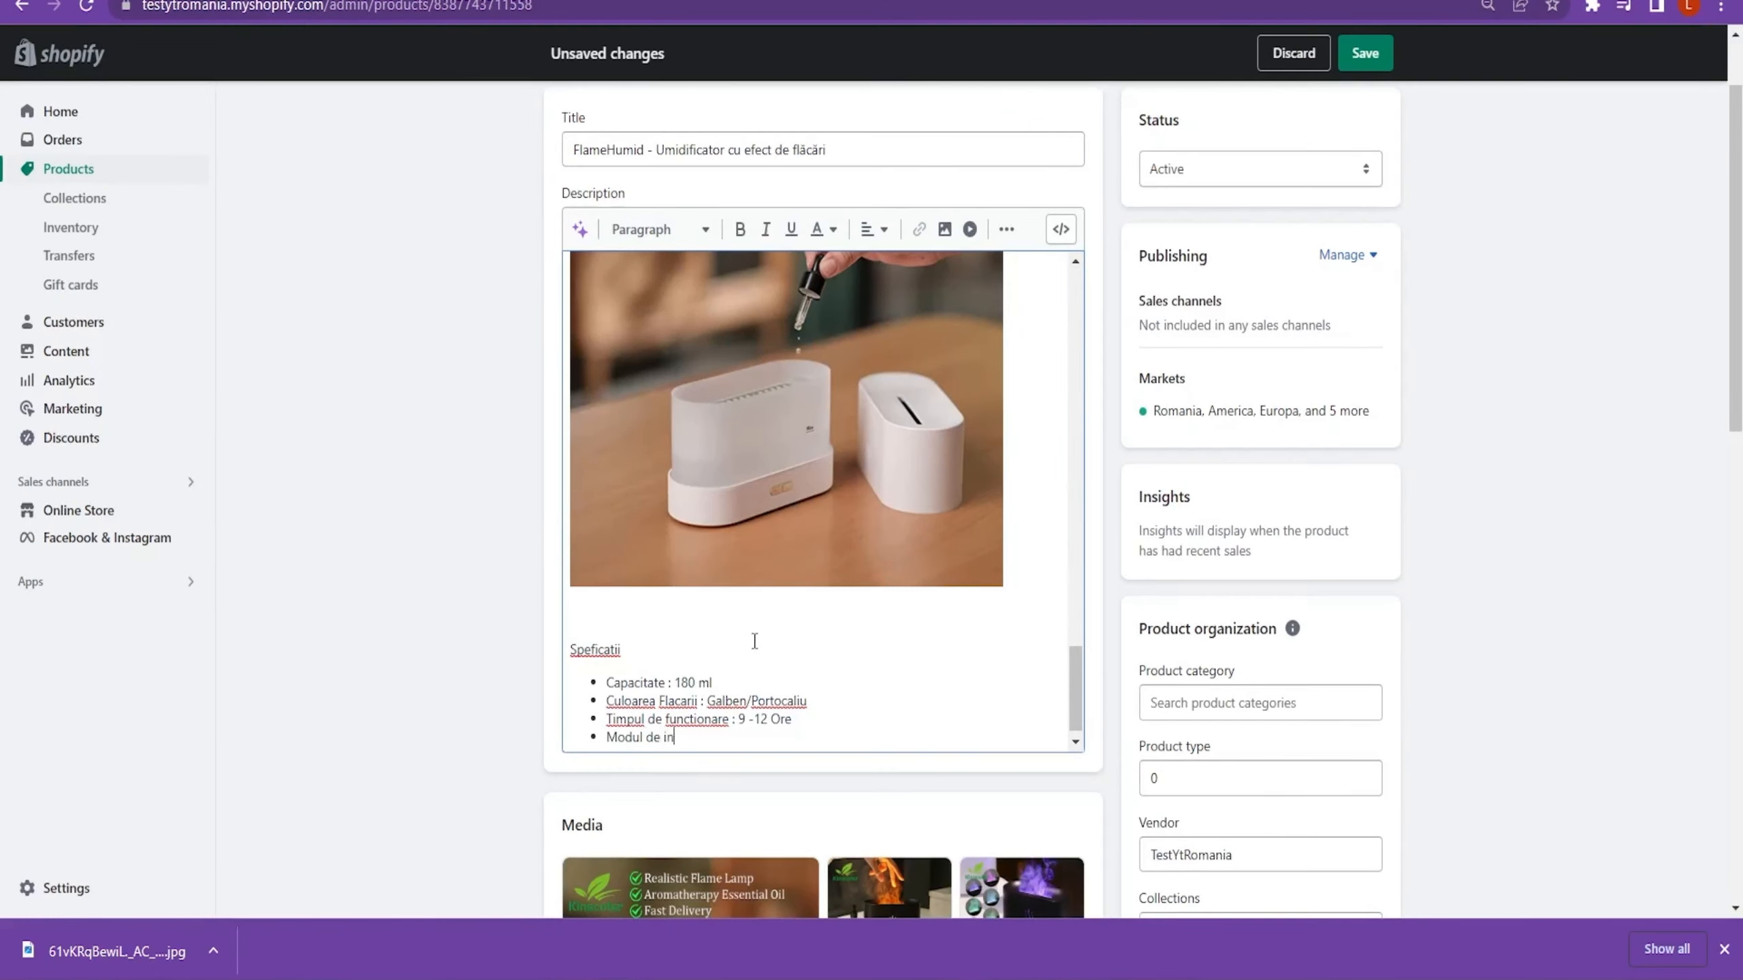
type("carcare : USB")
key("ctrl+Tab")
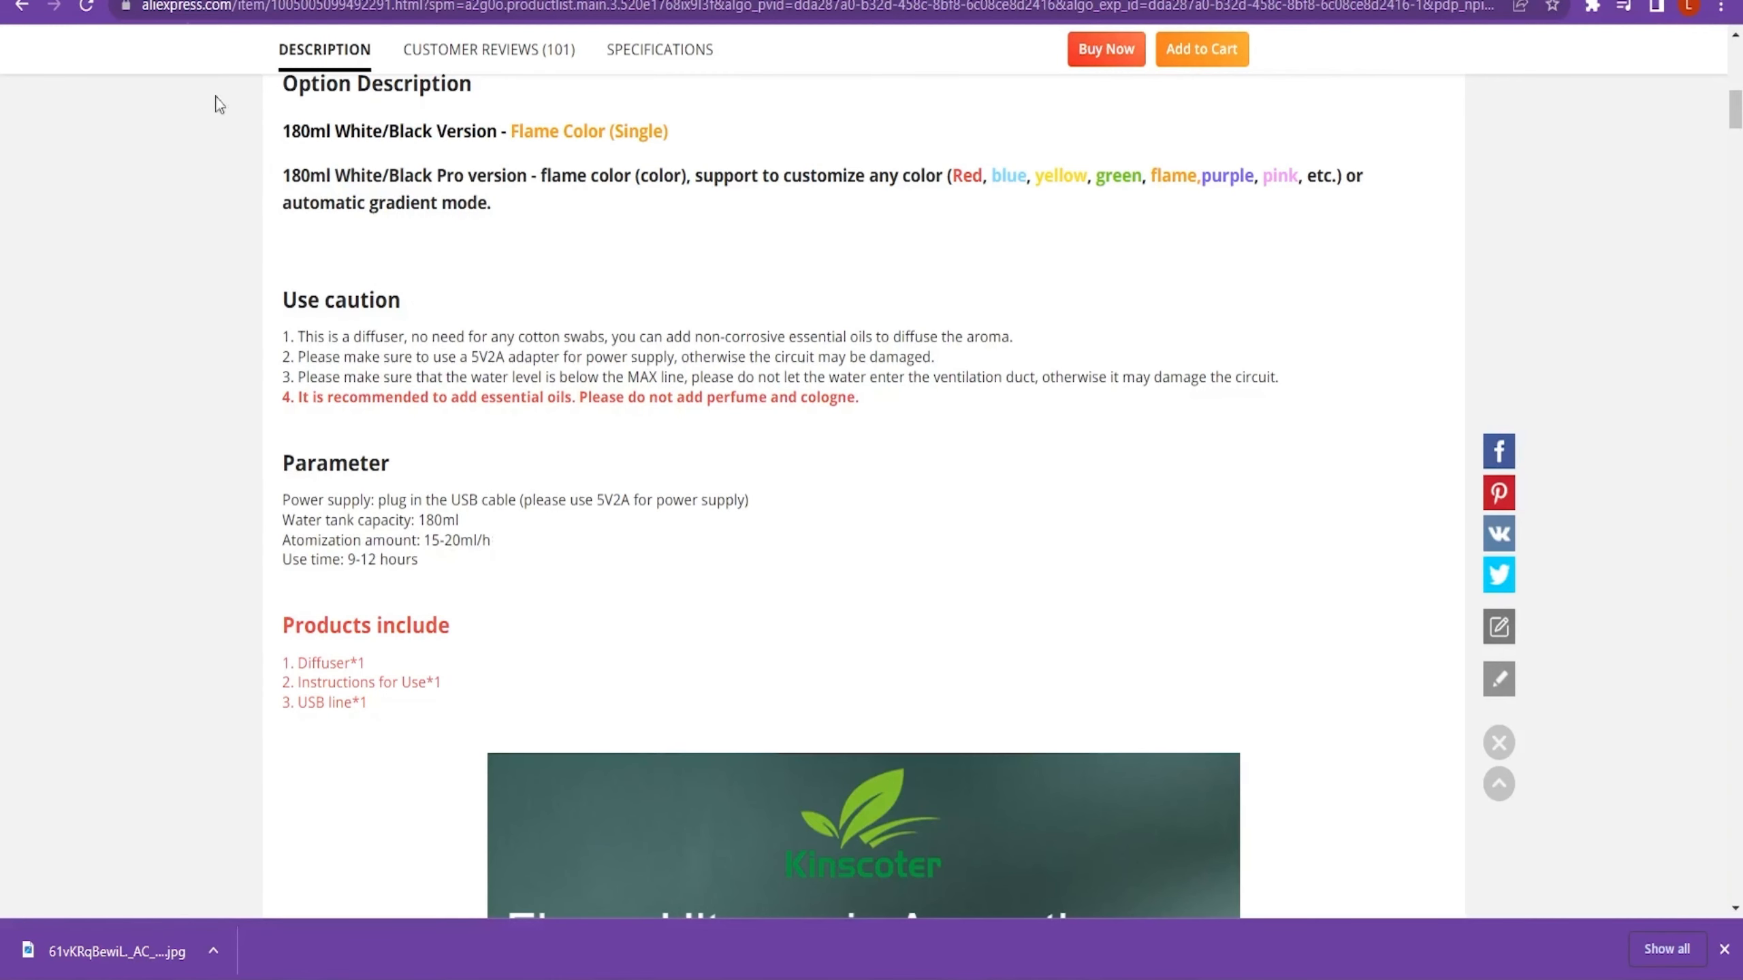
key("ctrl+shift+Tab")
type("Consu")
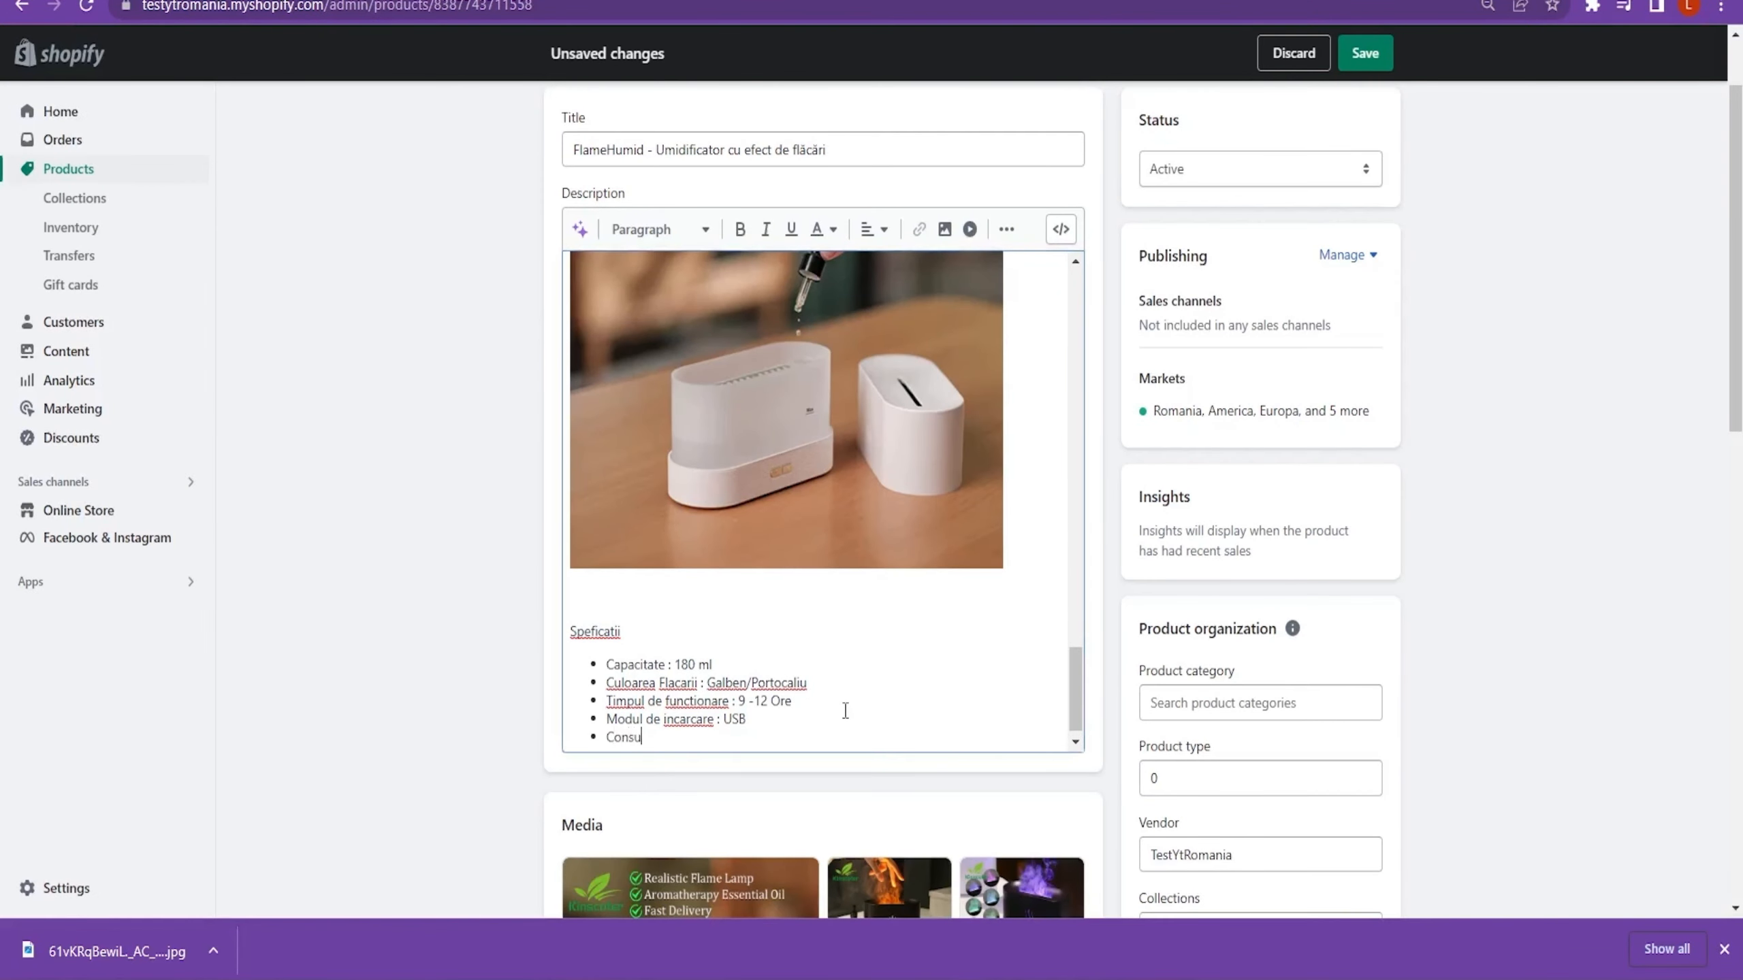
type("m / ora : 15-20 ml")
key("Return")
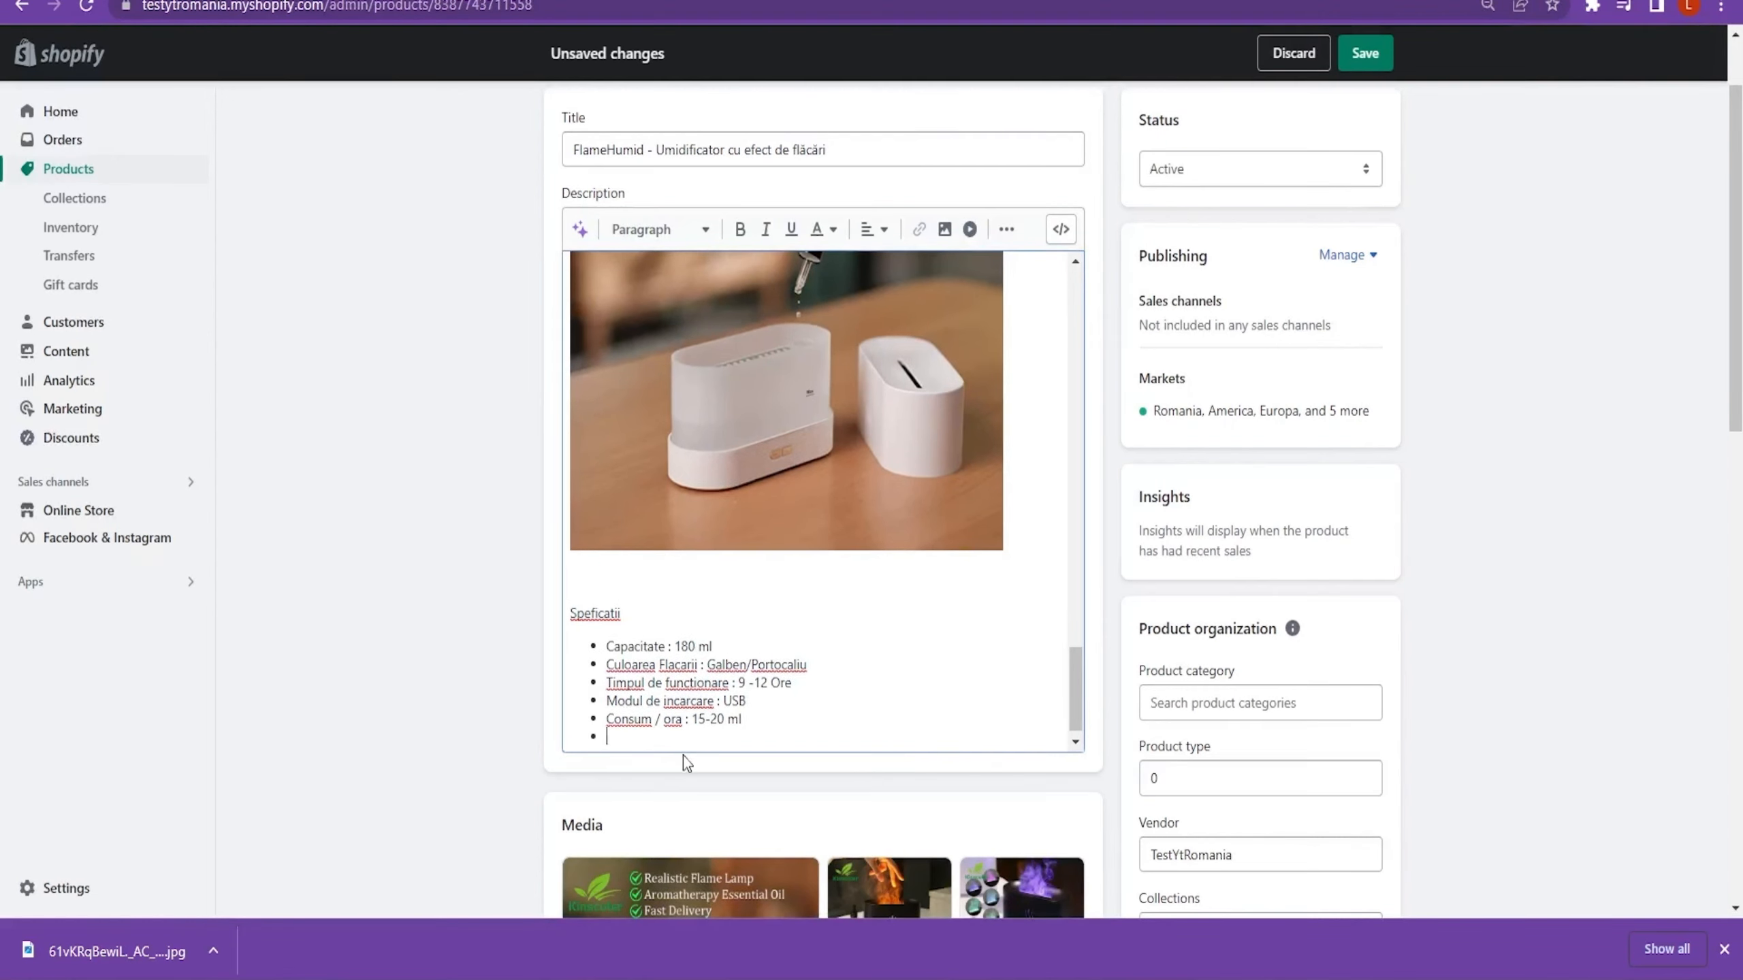
- Add the bullet "Materialul : Plastic" and start a bulleted section titled "Ce primim cand comandam acest produs ?" below the specifications
type("Materialul : Plast")
key("ctrl+Tab")
scroll(410, 508, "down", 3)
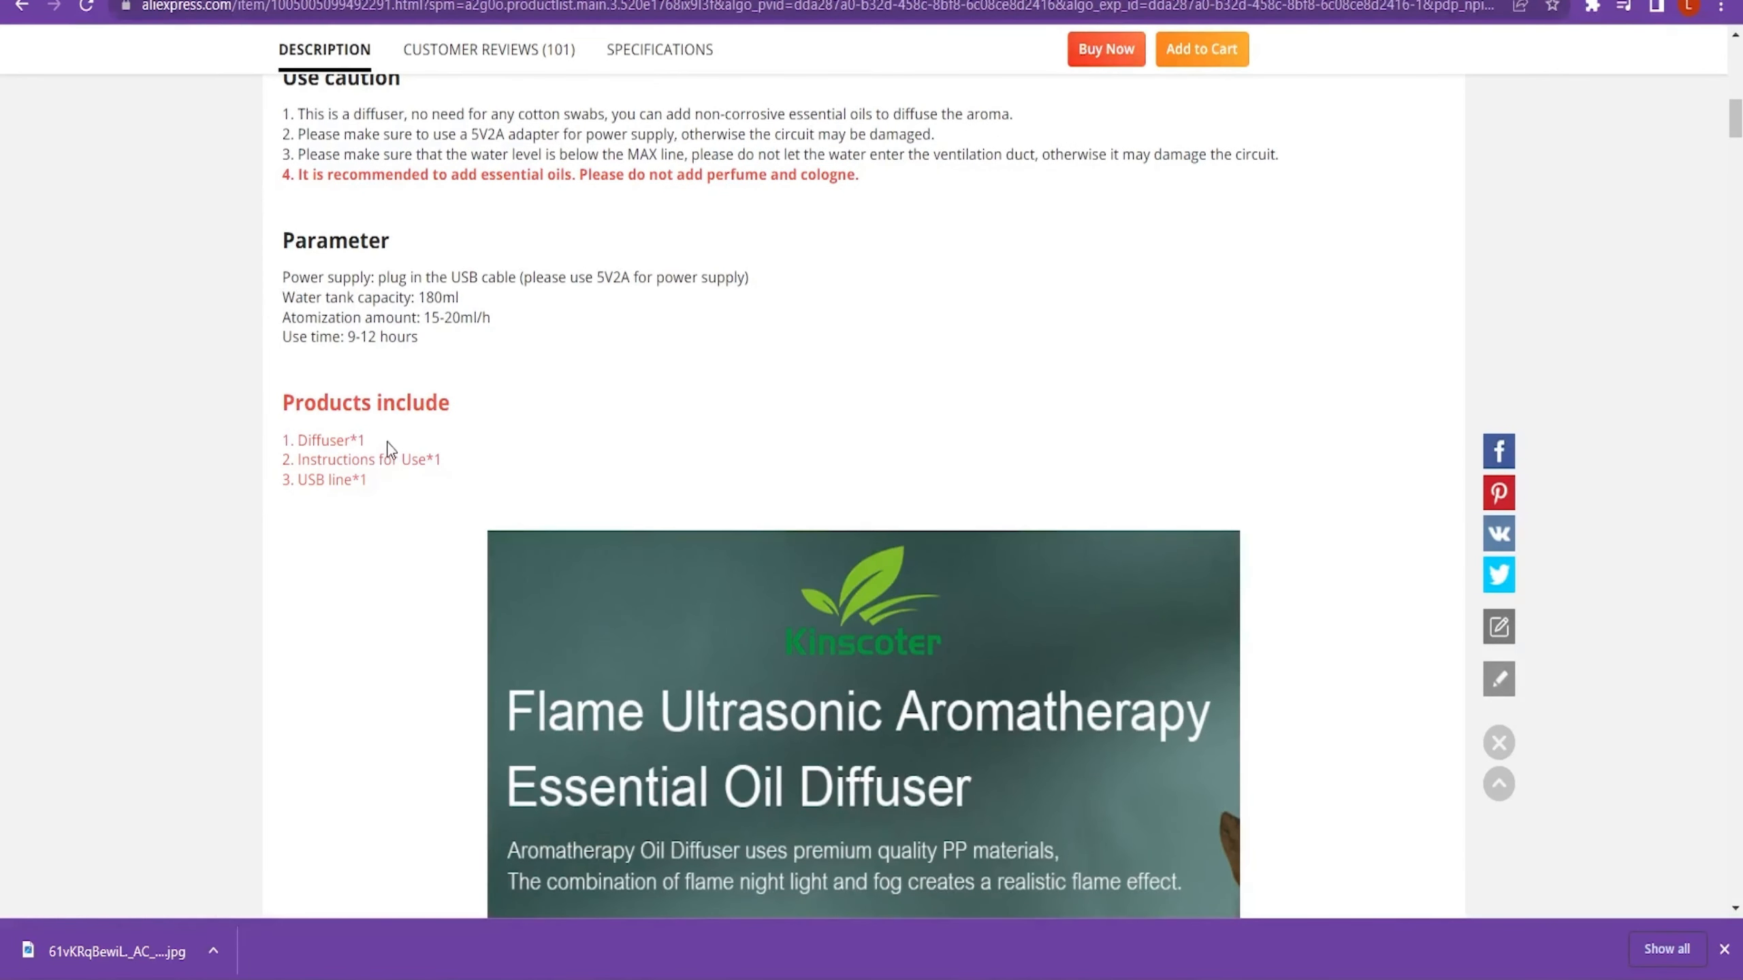
key("ctrl+shift+Tab")
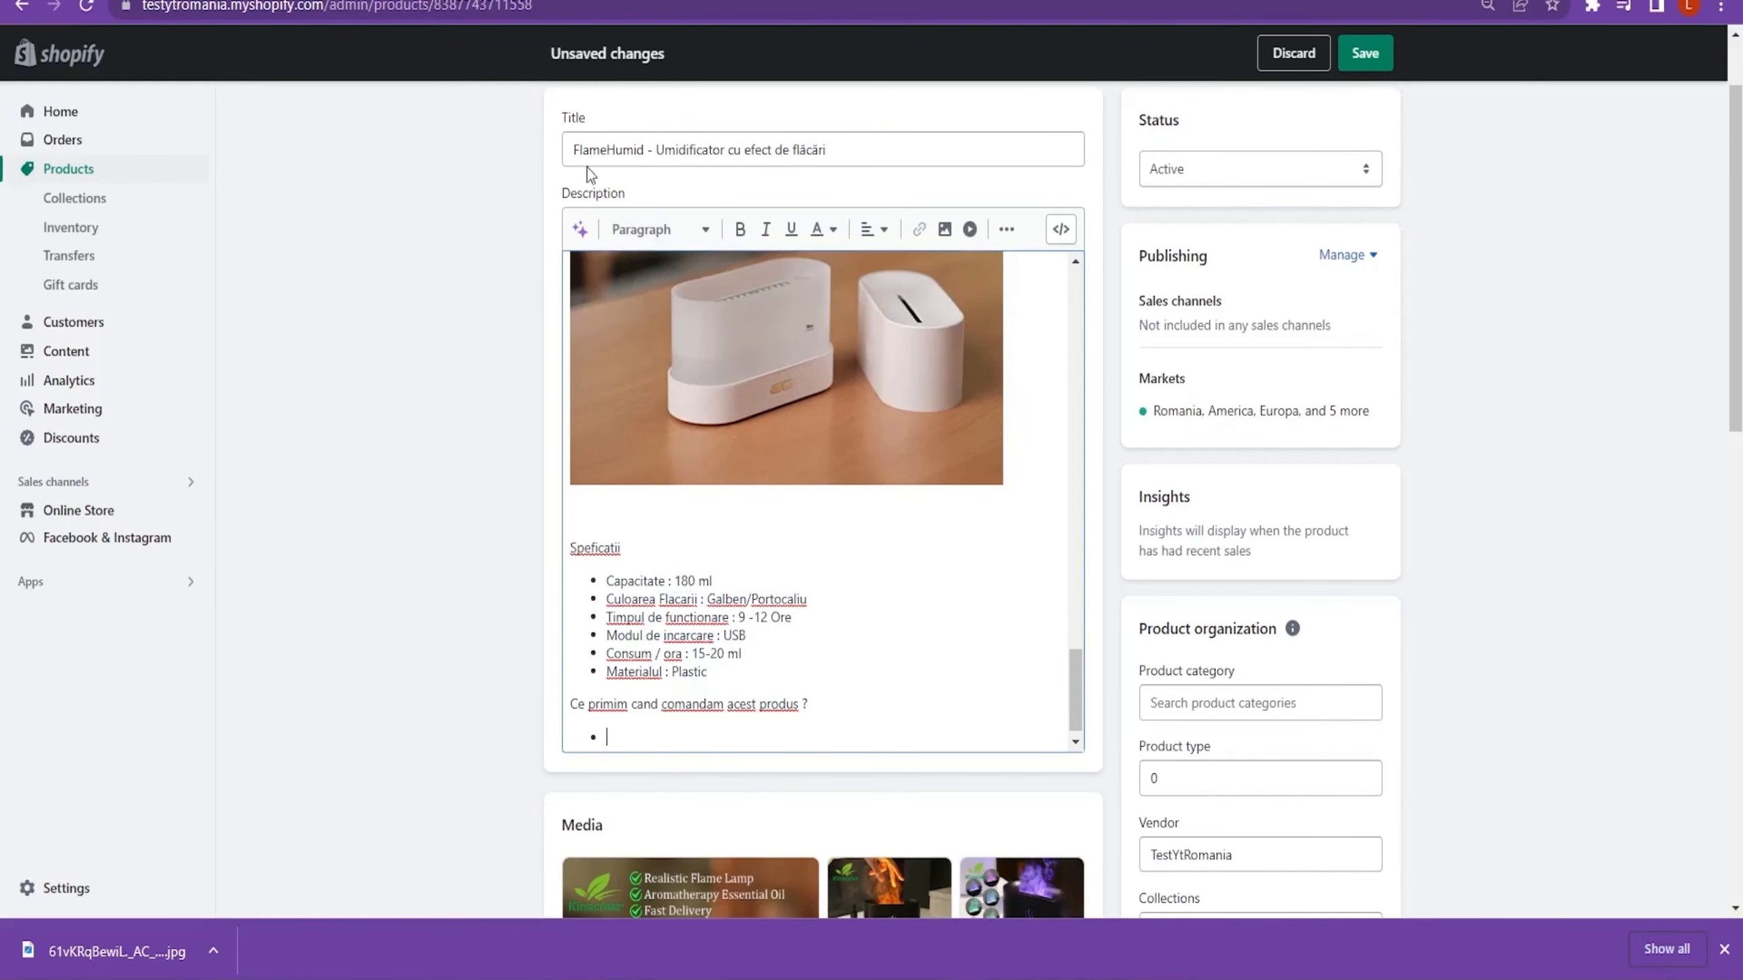
- List the package contents as "FlameHumid", copied from the product title, "USB" and "Instructiuni ( Engleza)"
left_click_drag(581, 151, 644, 151)
key("ctrl+c")
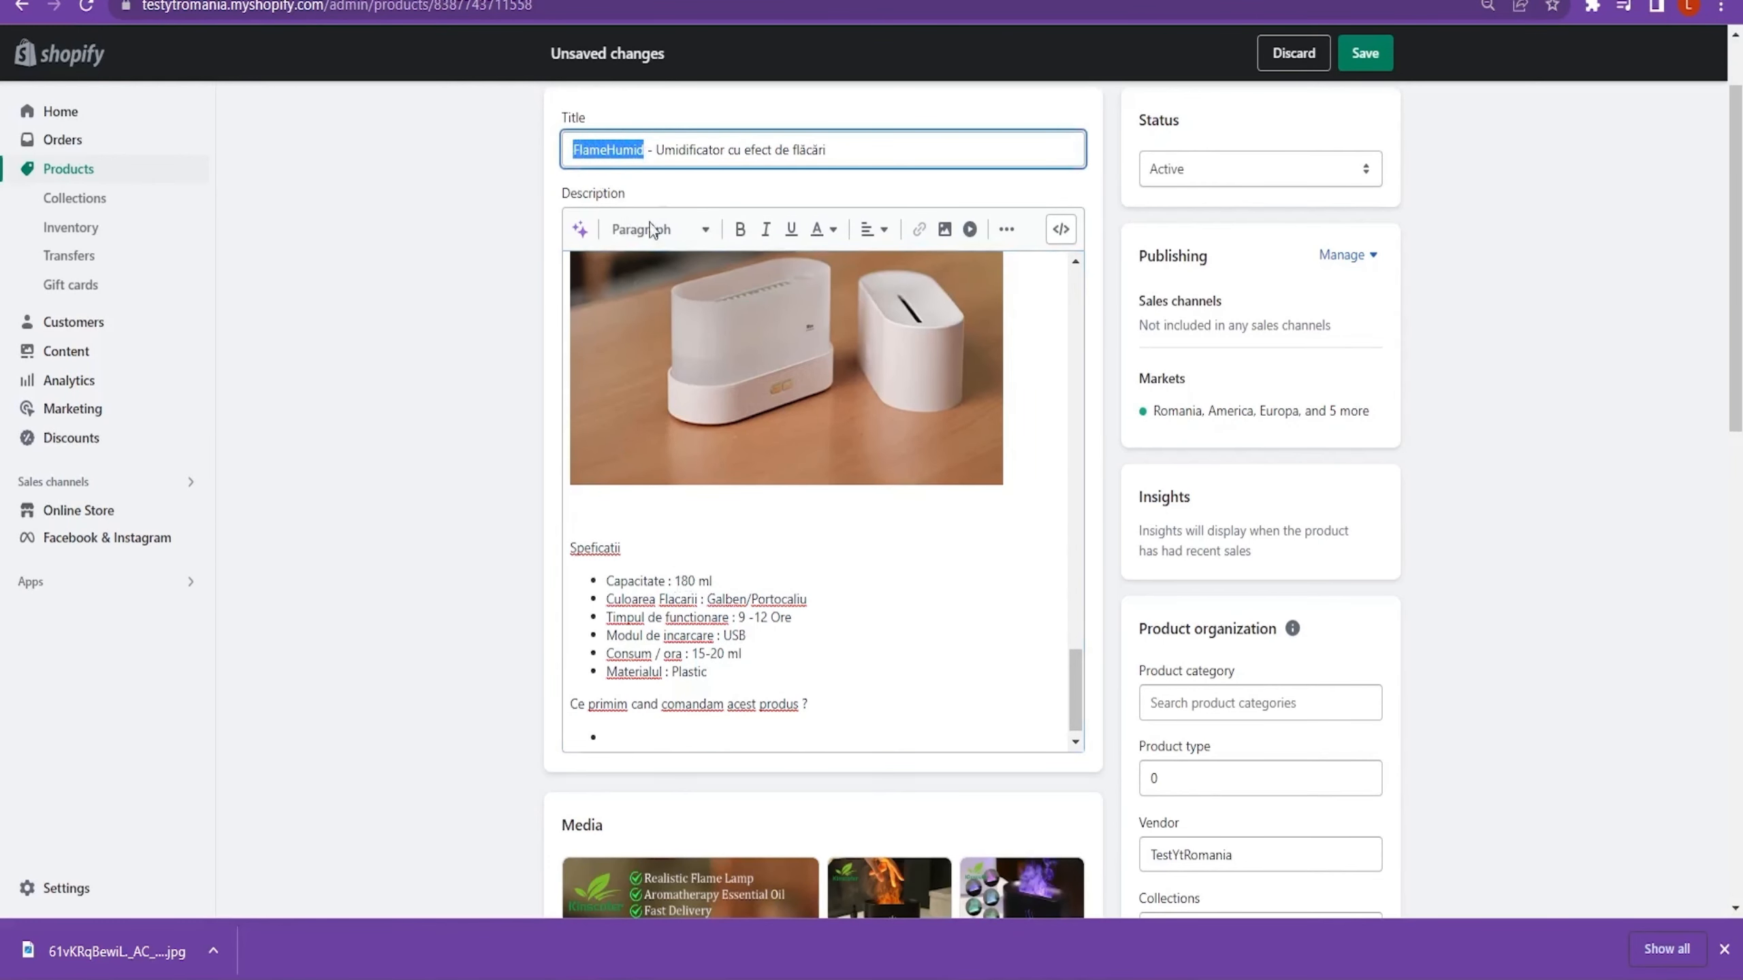
left_click(749, 738)
key("ctrl+v")
key("Return")
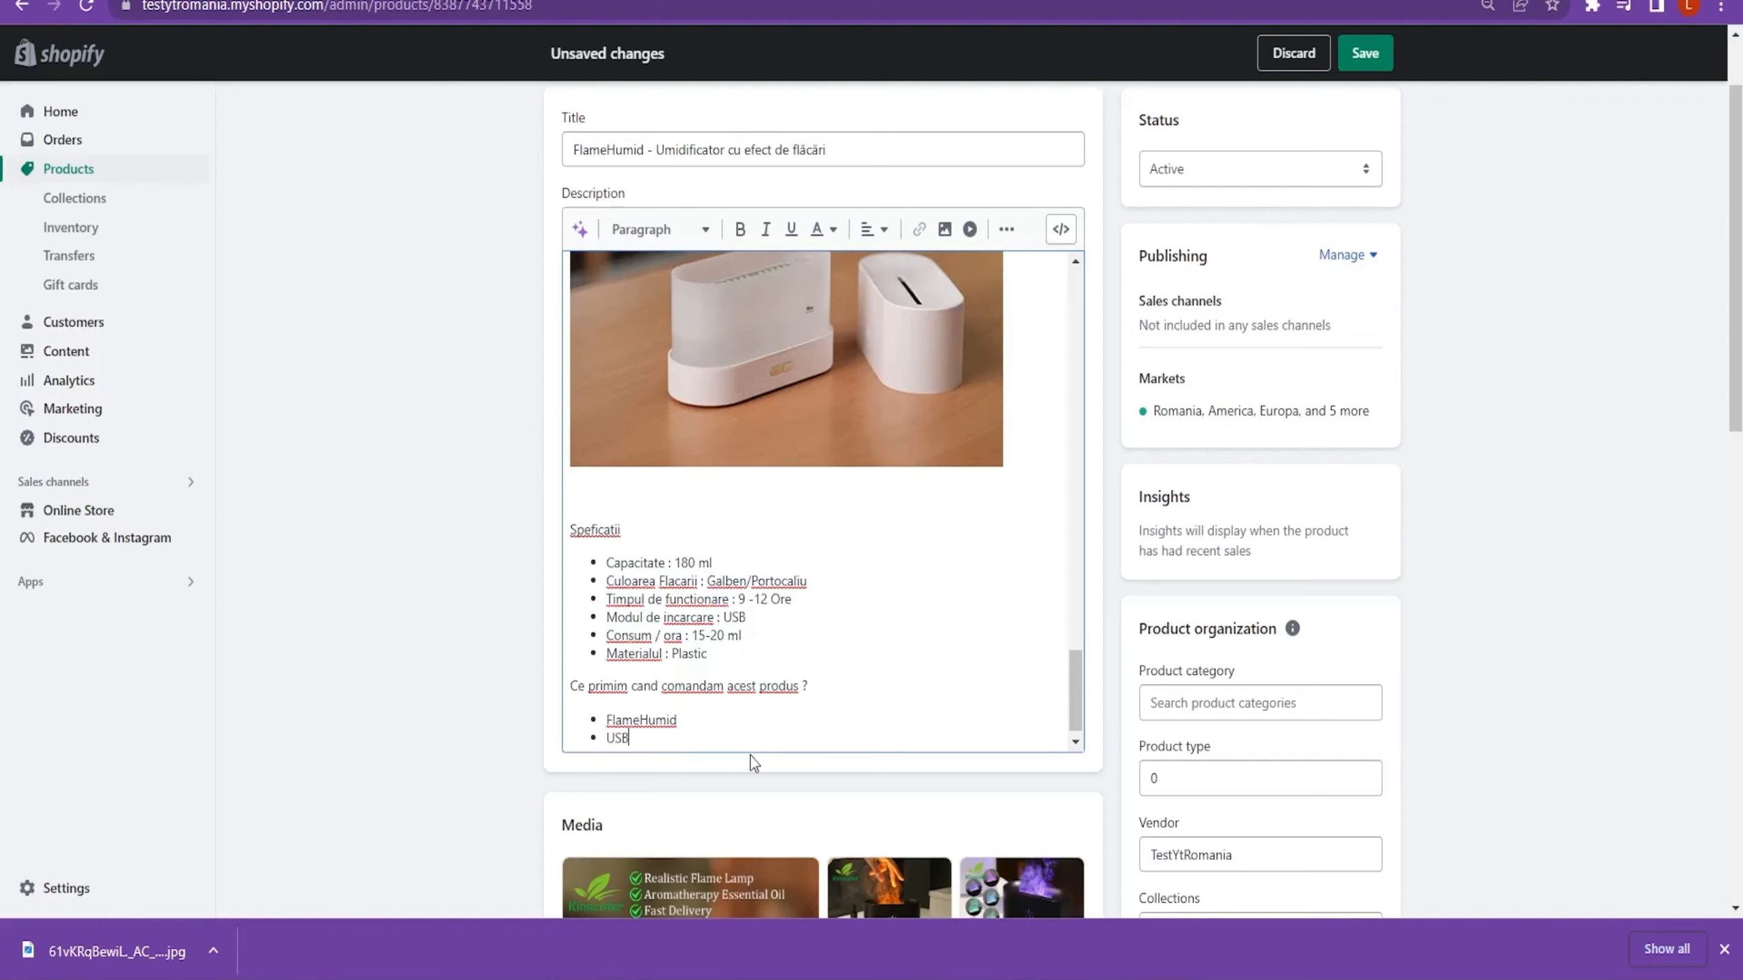
key("Return")
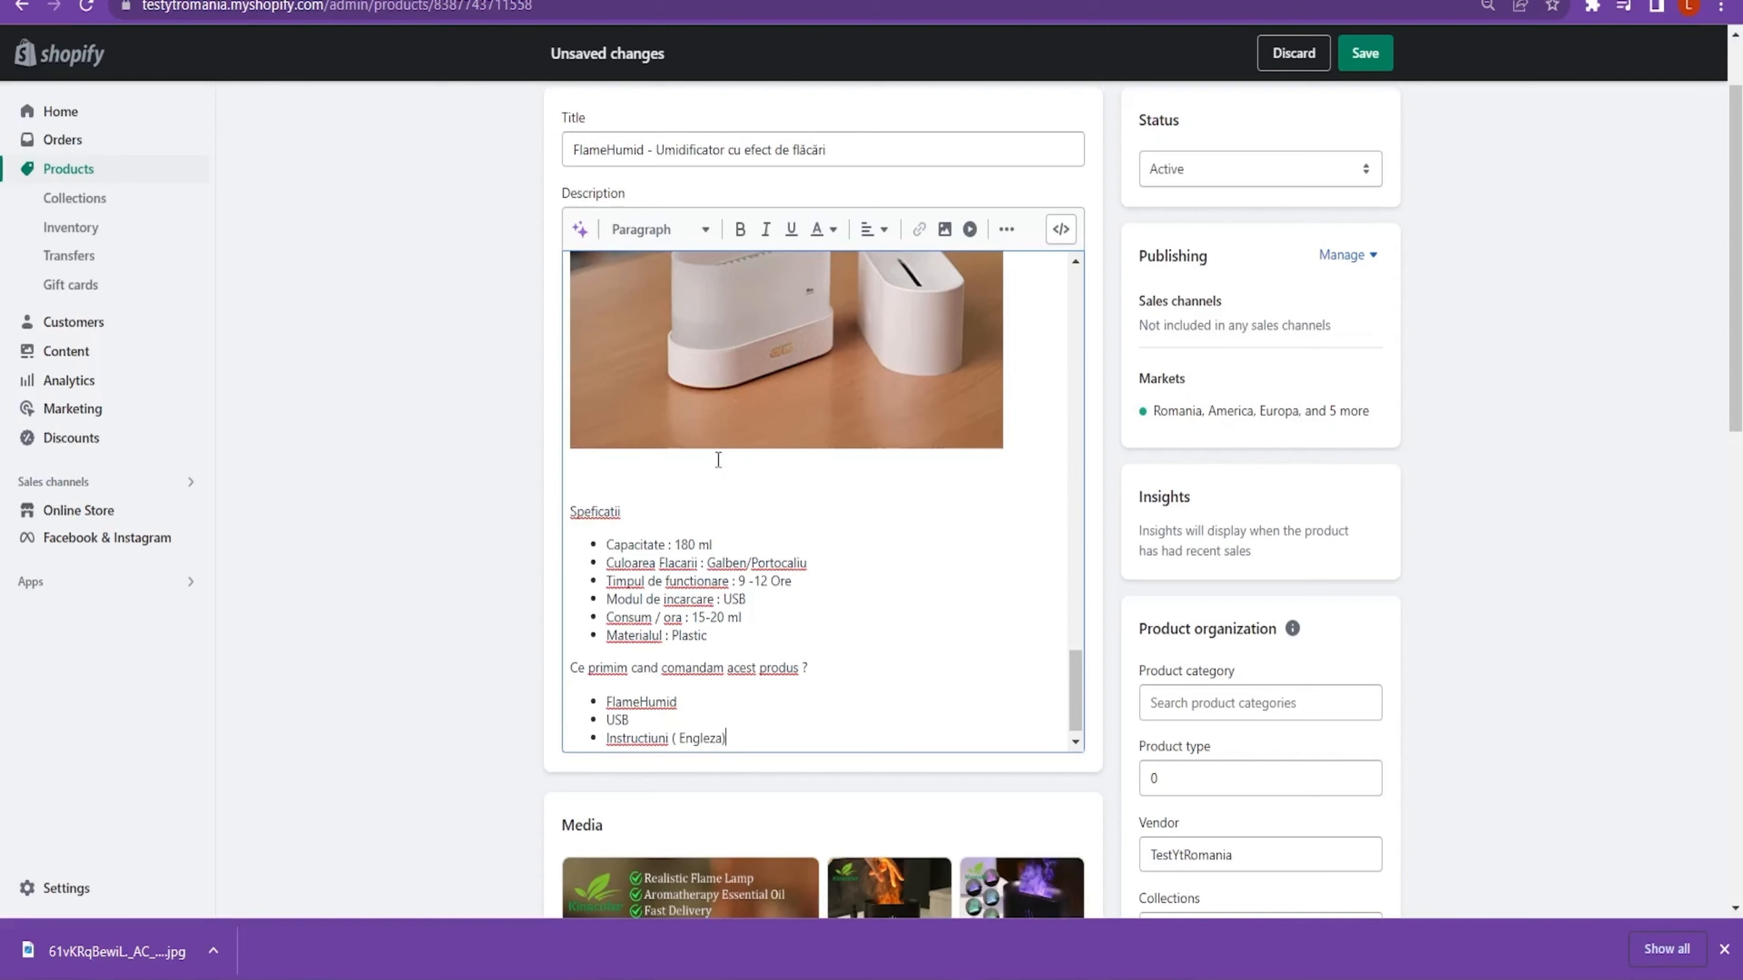
- Save the product changes and open the product's store preview
scroll(397, 279, "down", 5)
scroll(455, 378, "up", 5)
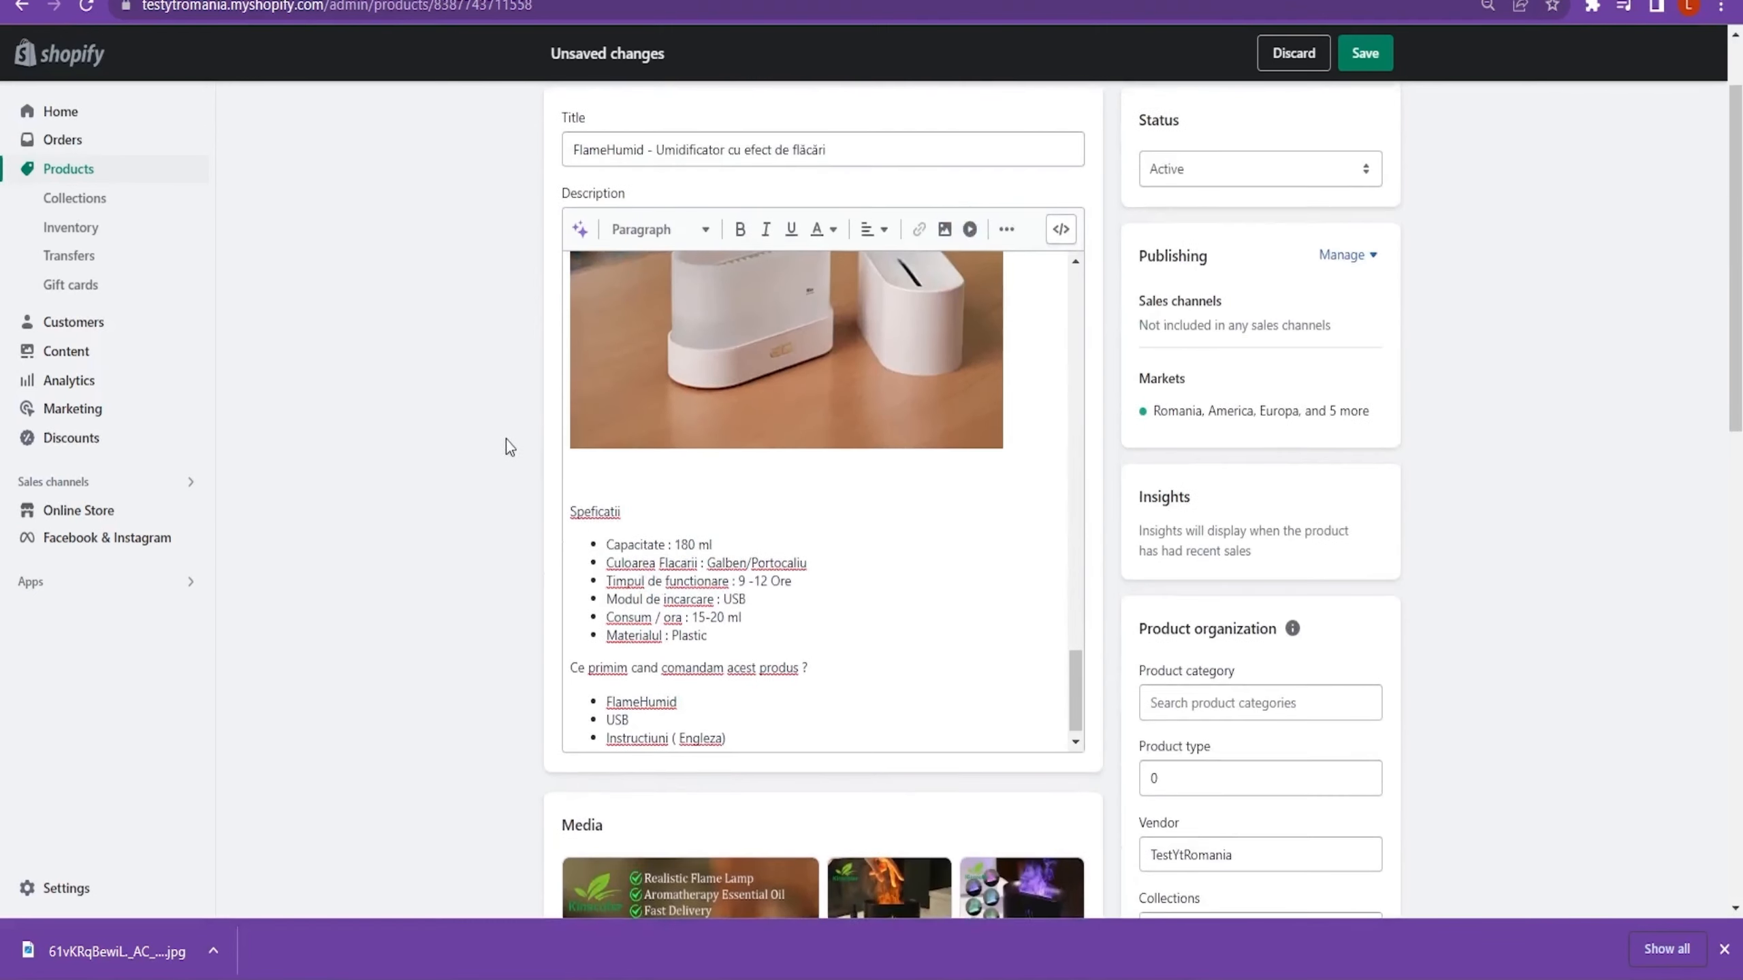
scroll(508, 439, "down", 3)
scroll(512, 442, "up", 3)
left_click(1365, 53)
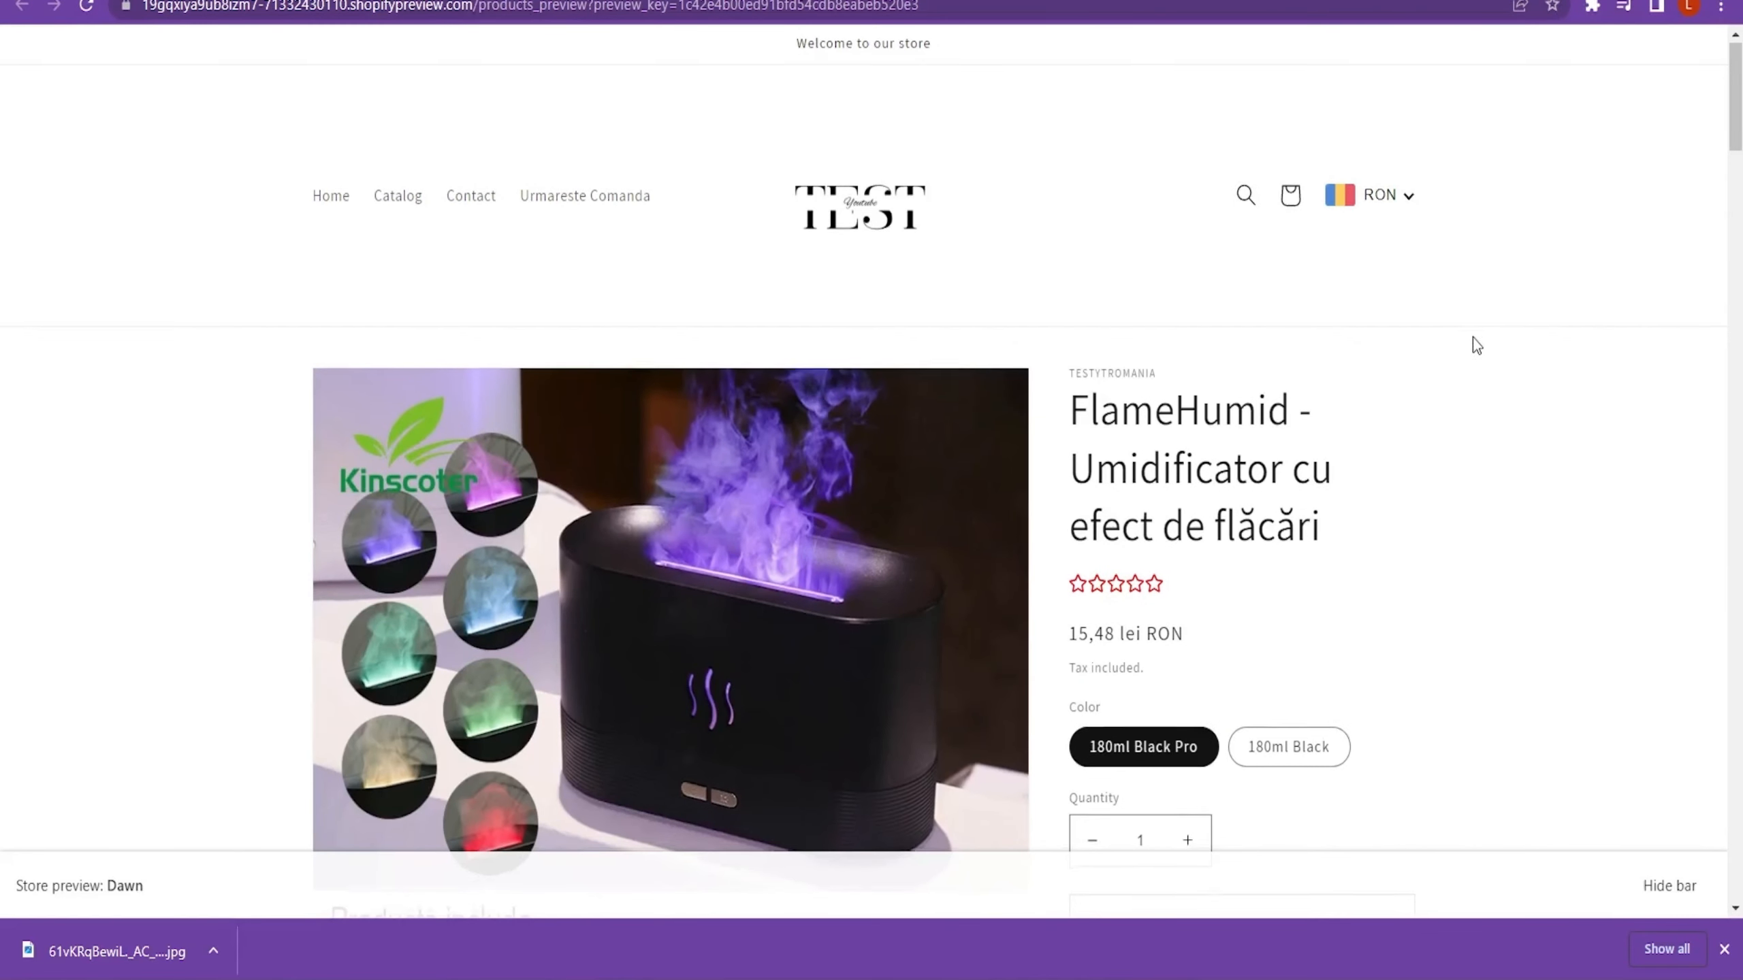
- Examine the product preview page from the gallery images through the description, specifications and package contents
scroll(1469, 336, "down", 3)
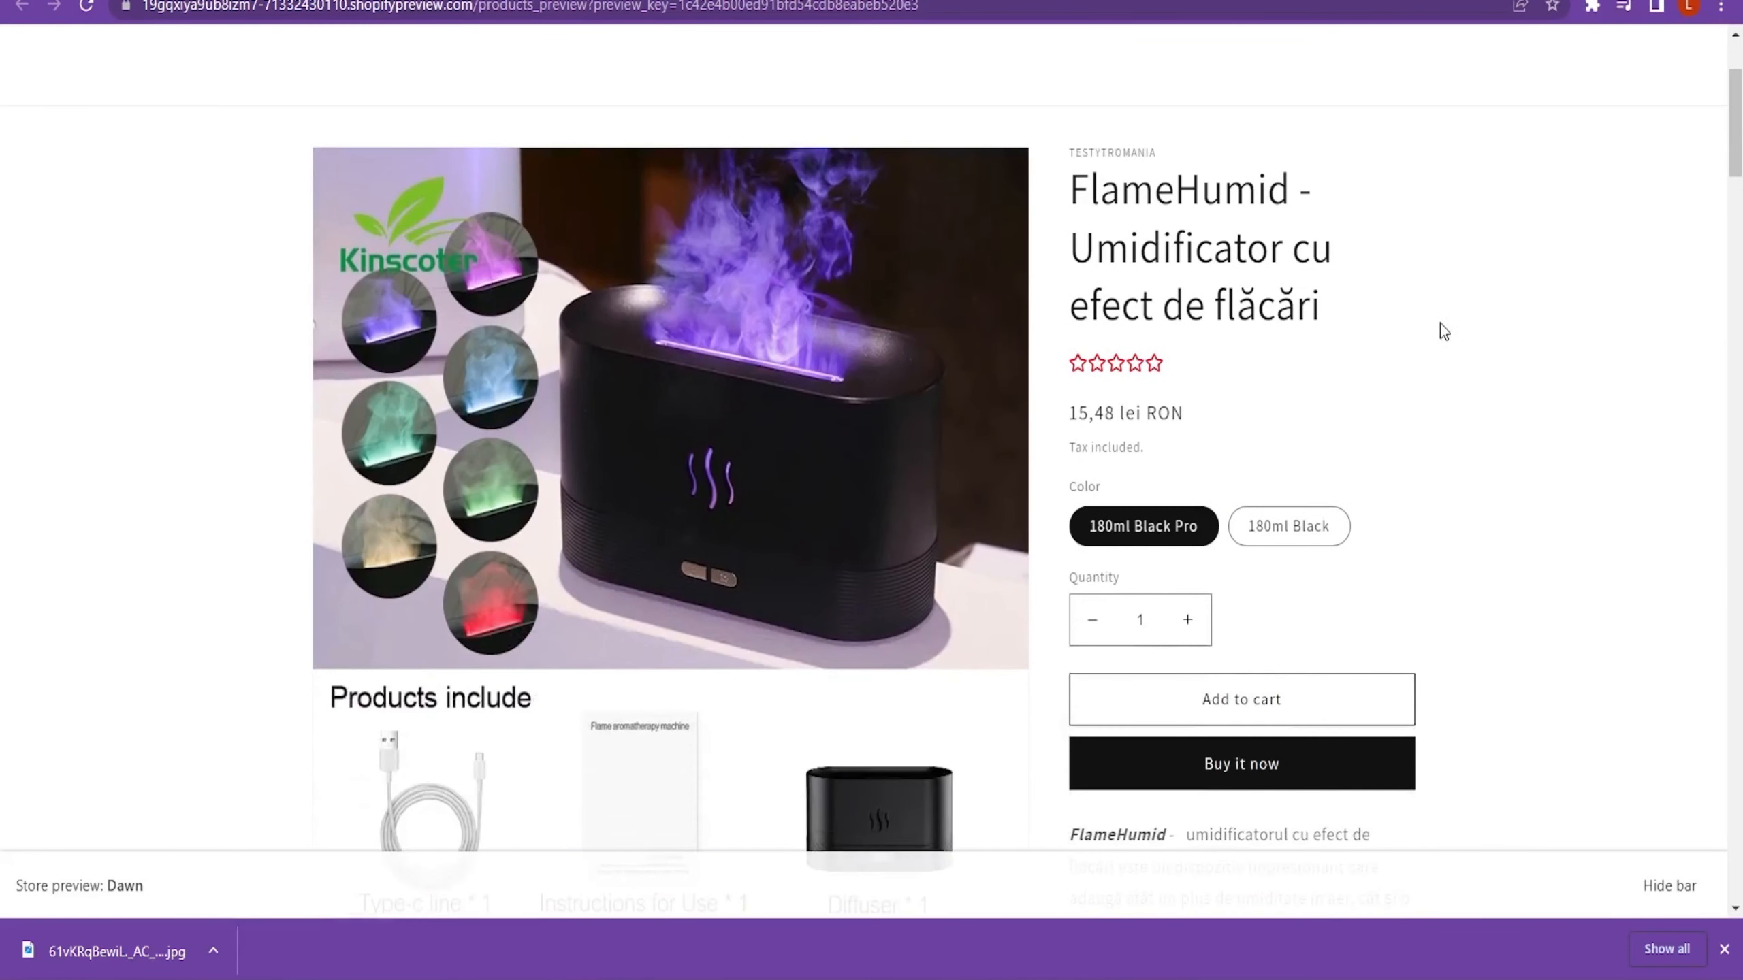
left_click(1724, 949)
scroll(1166, 385, "down", 15)
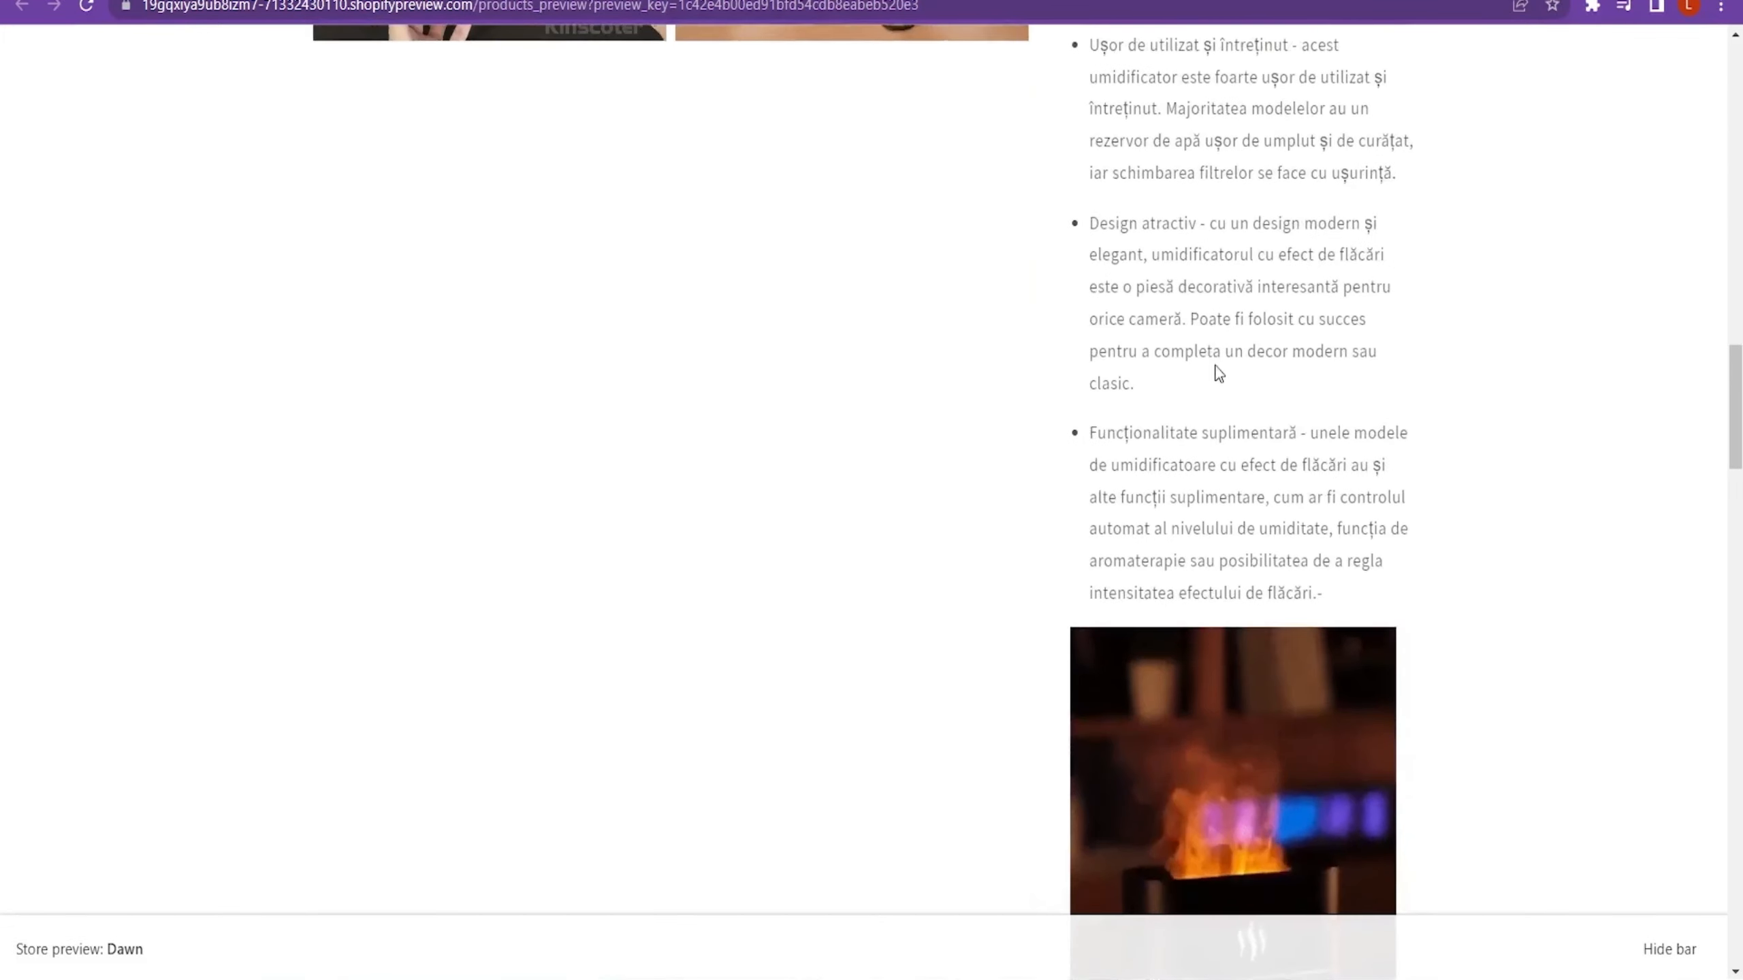
scroll(1218, 375, "down", 20)
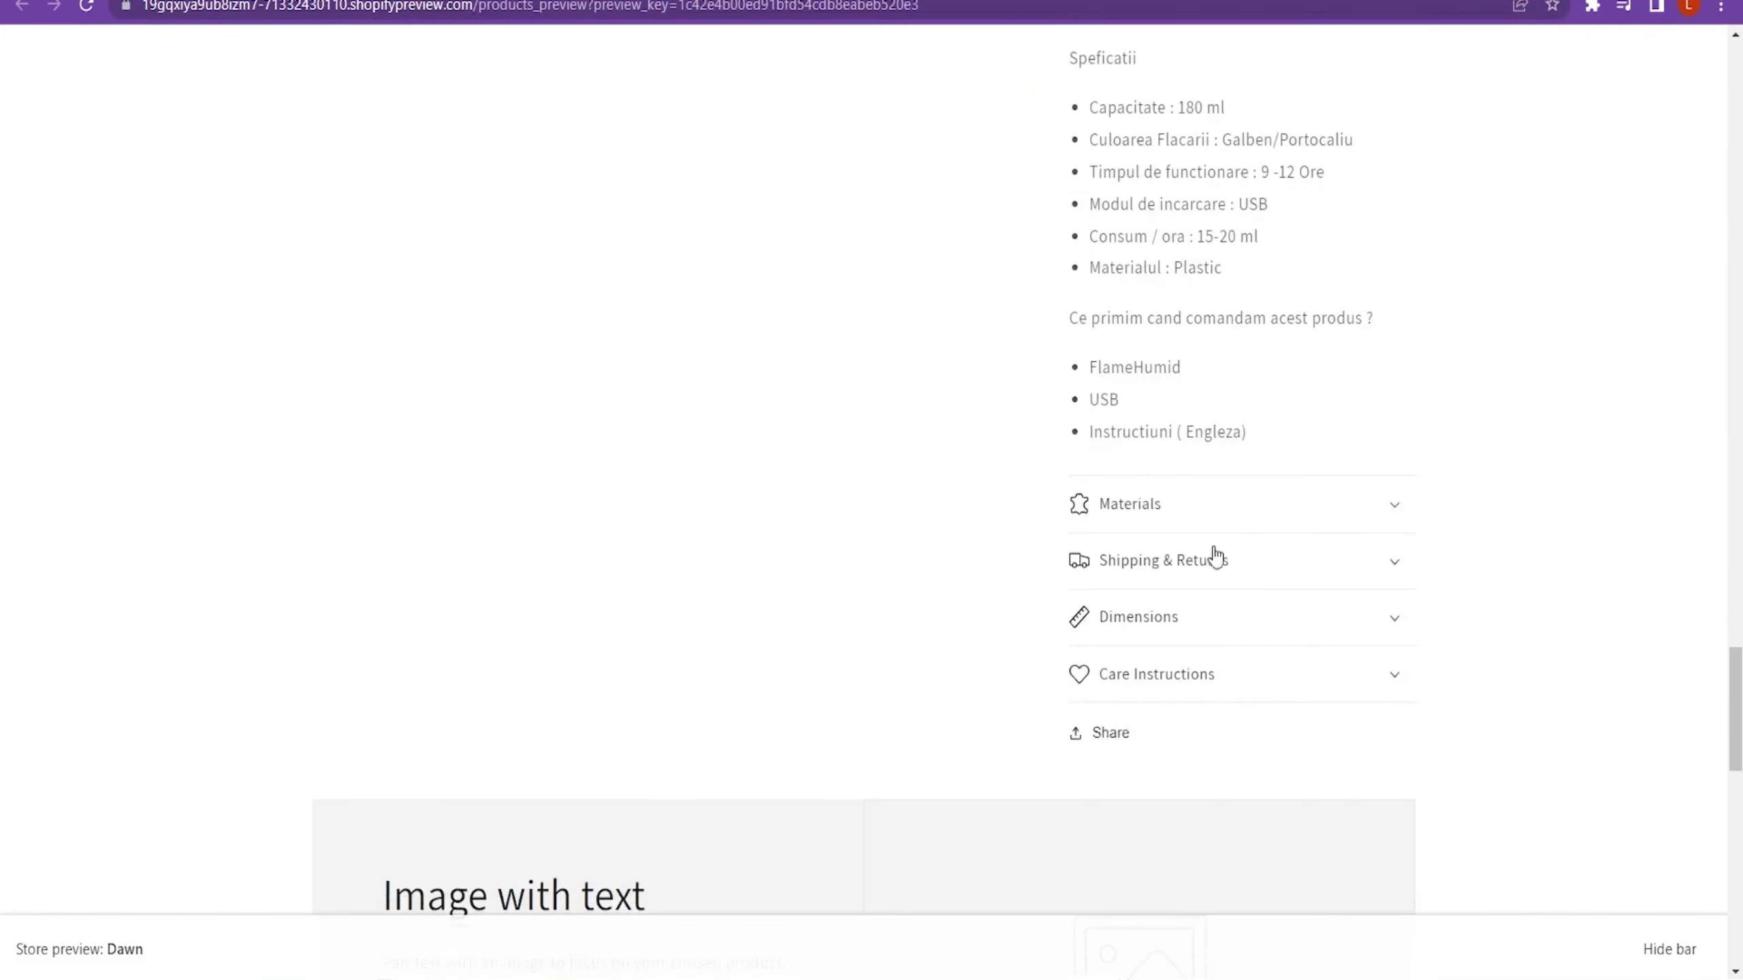
scroll(1197, 481, "down", 2)
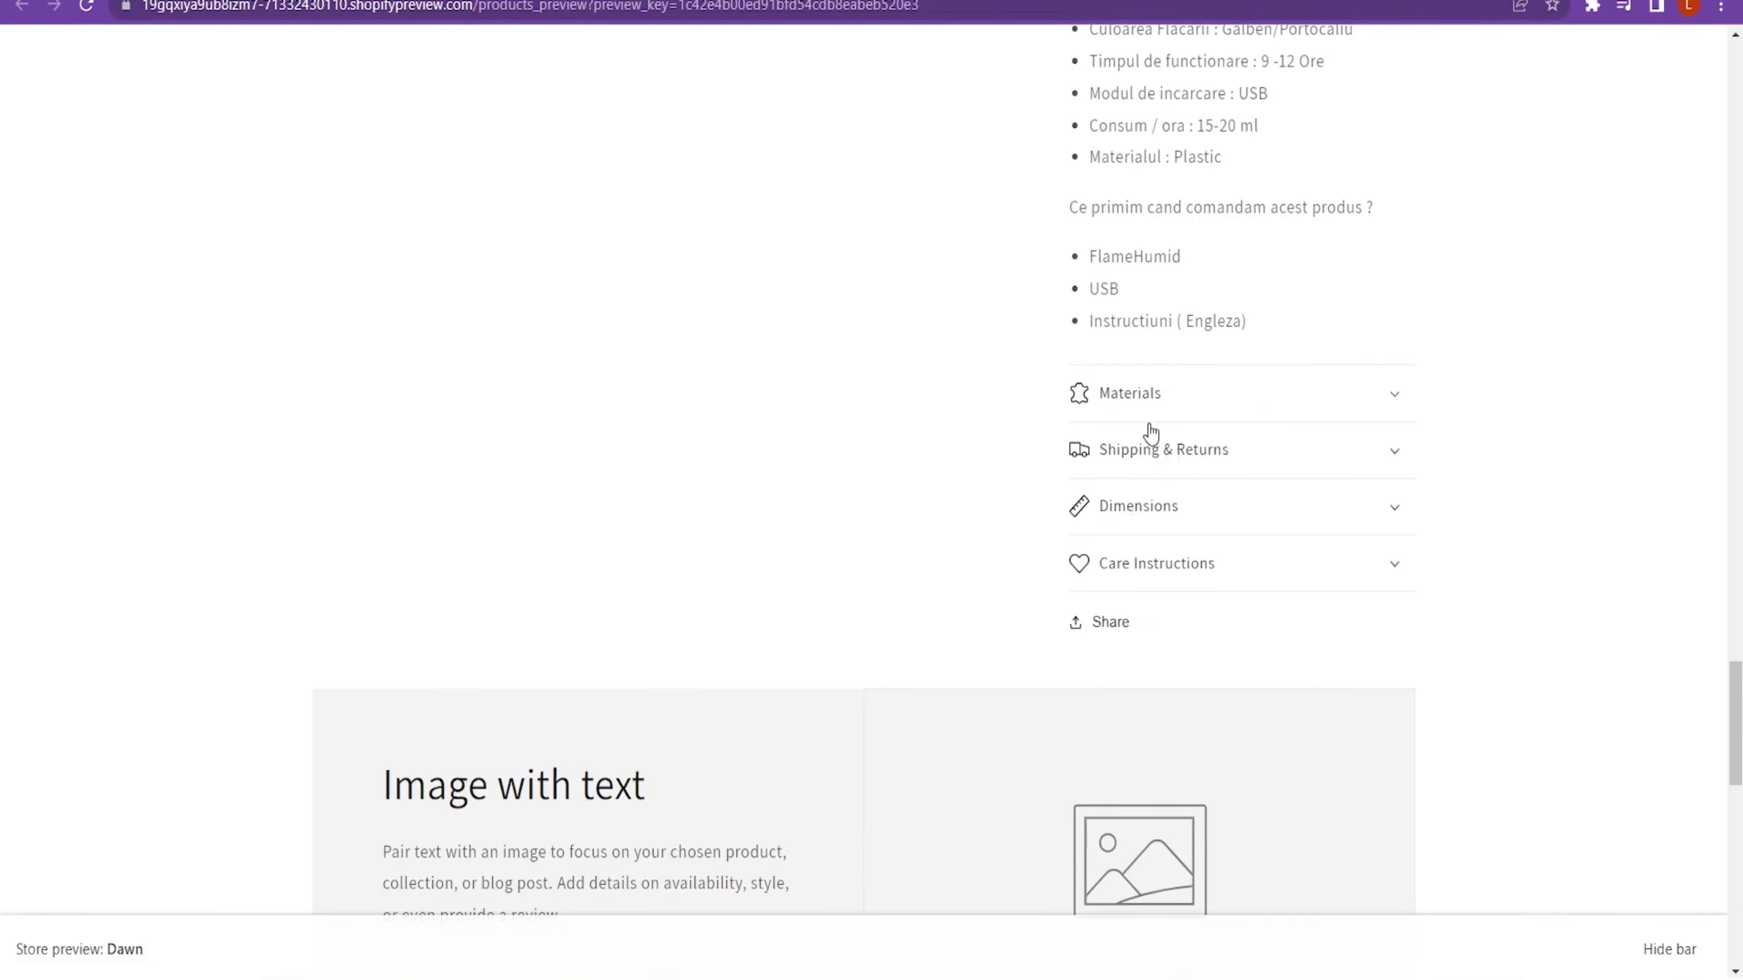
scroll(719, 498, "up", 7)
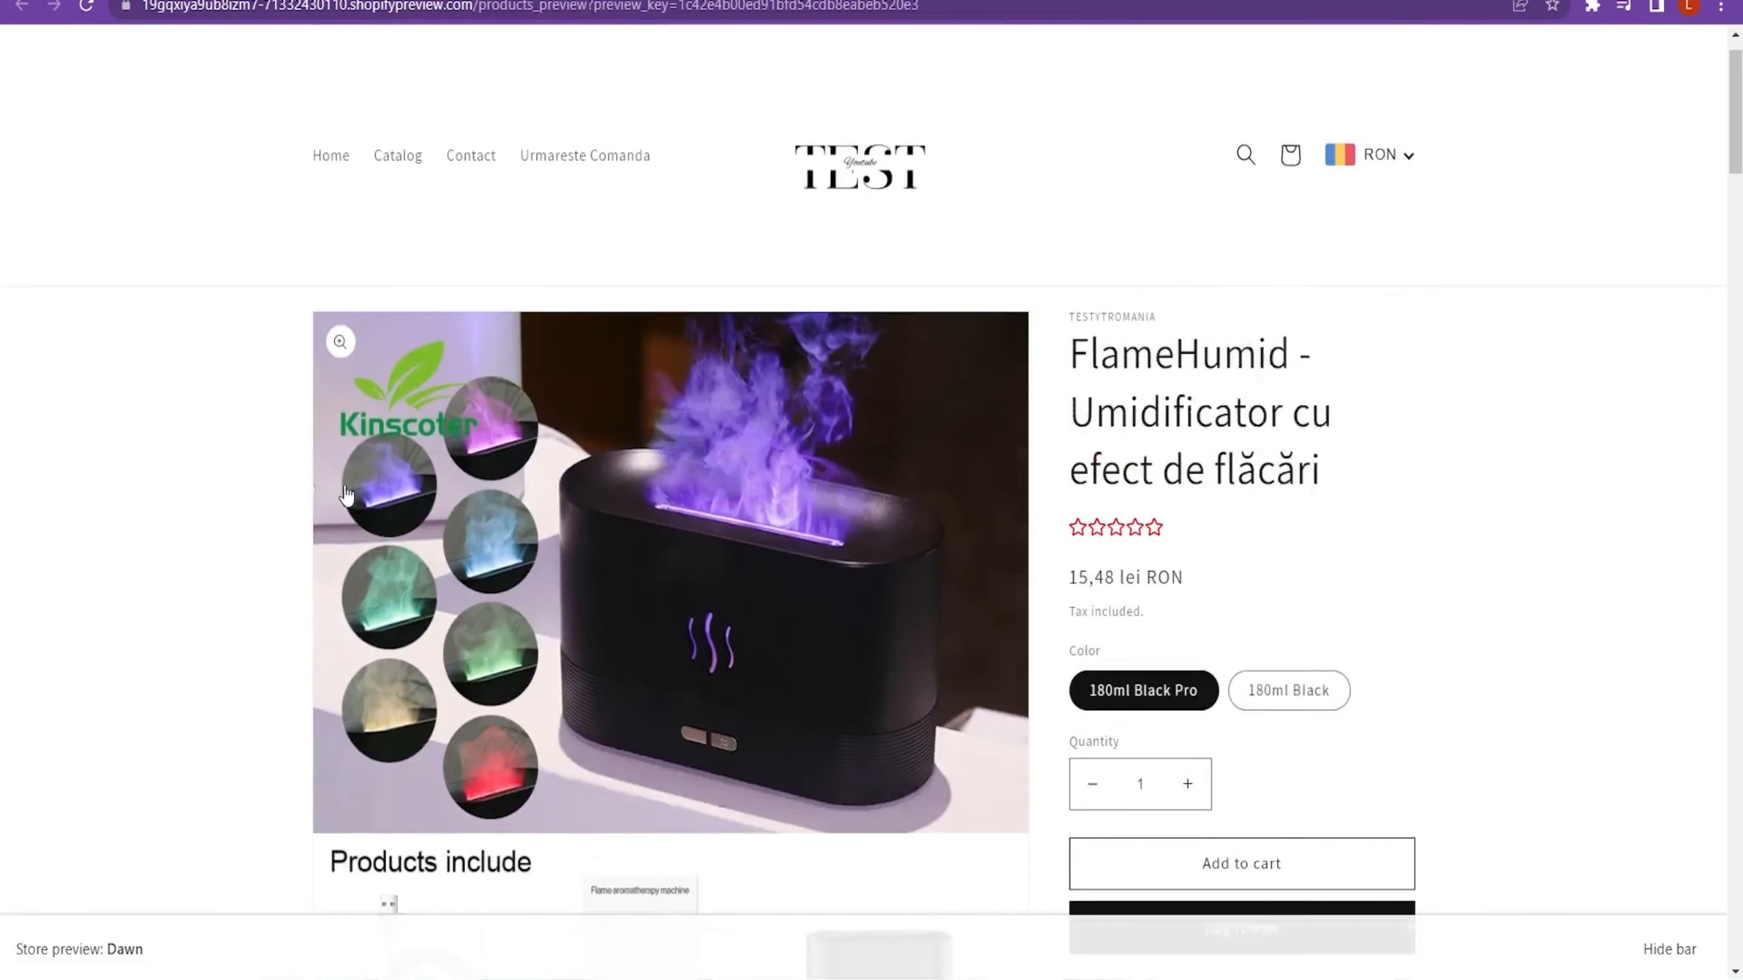
scroll(346, 489, "down", 7)
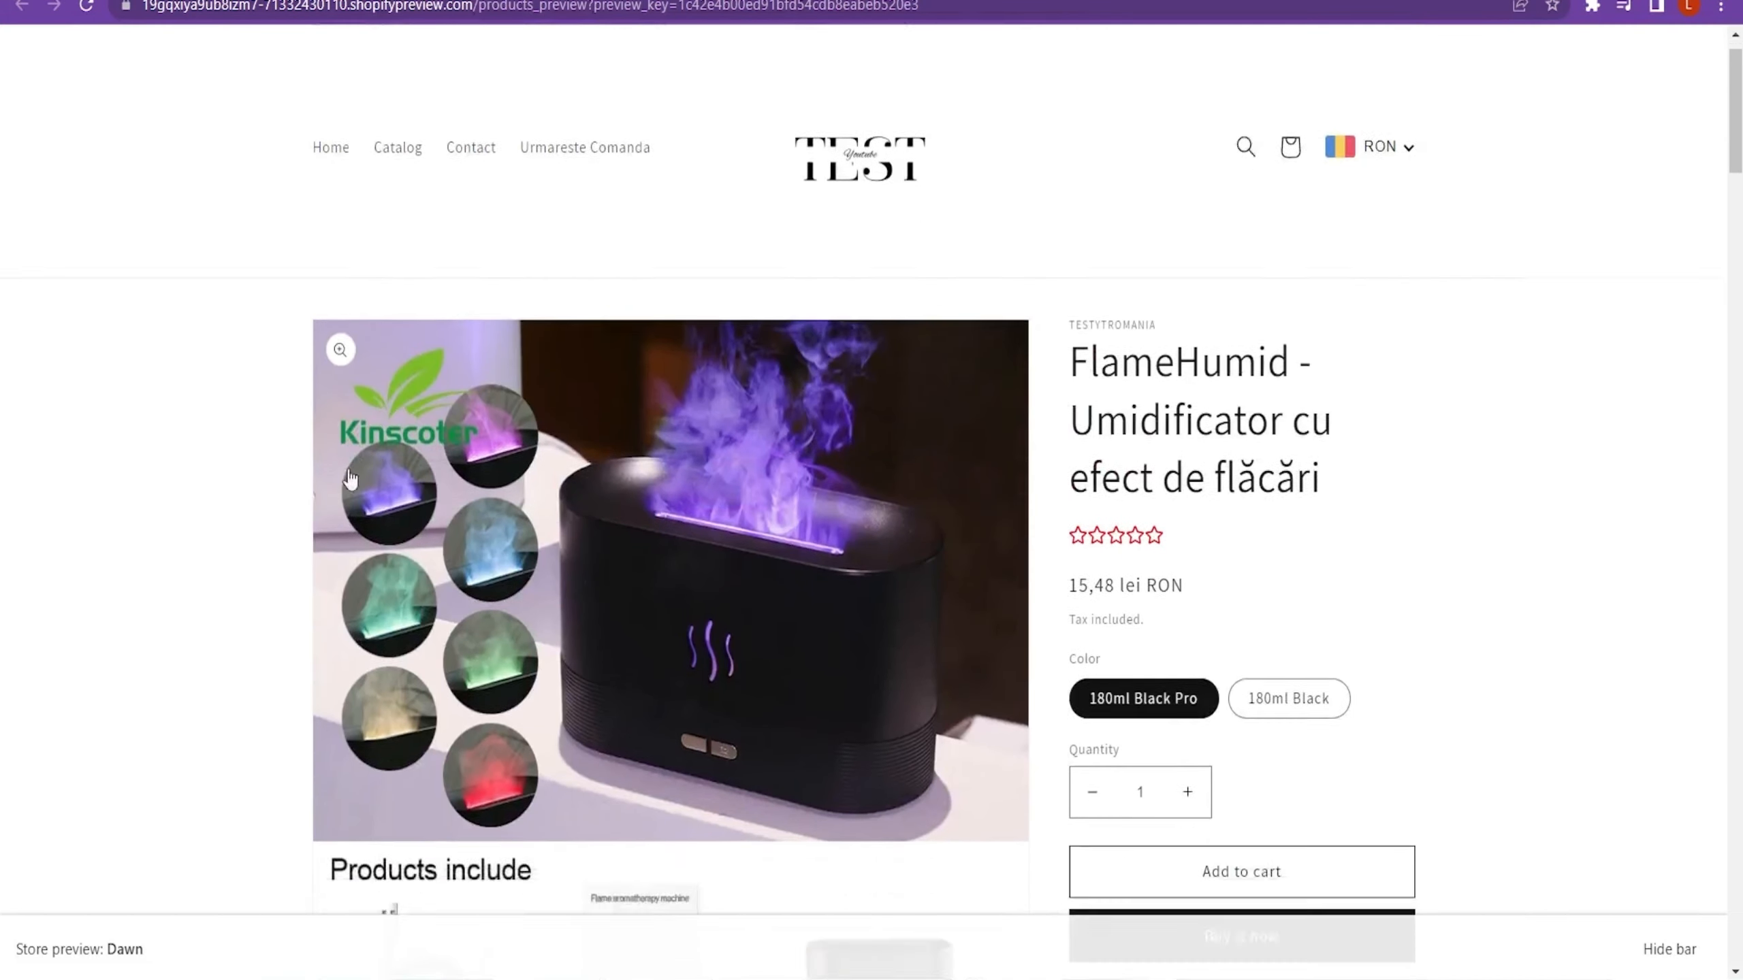
scroll(767, 447, "down", 3)
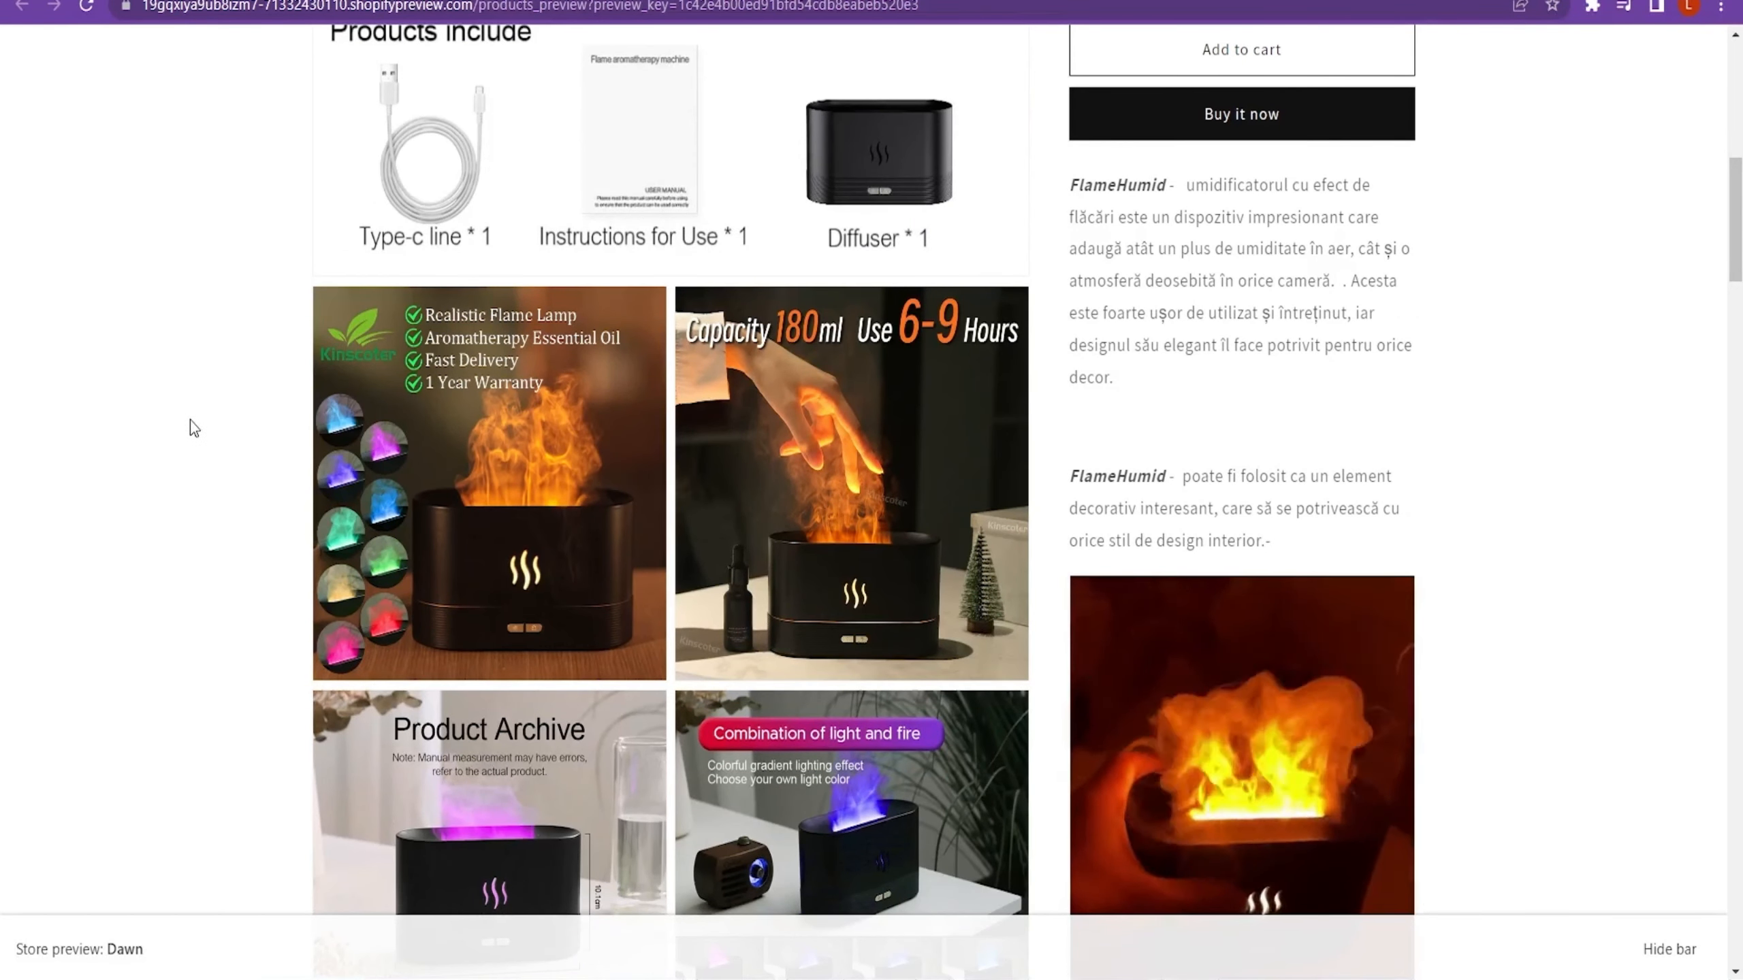
- Open the customer reviews of the AliExpress diffuser listing and look through the photos in the third review
key("ctrl+Tab")
scroll(264, 439, "down", 3)
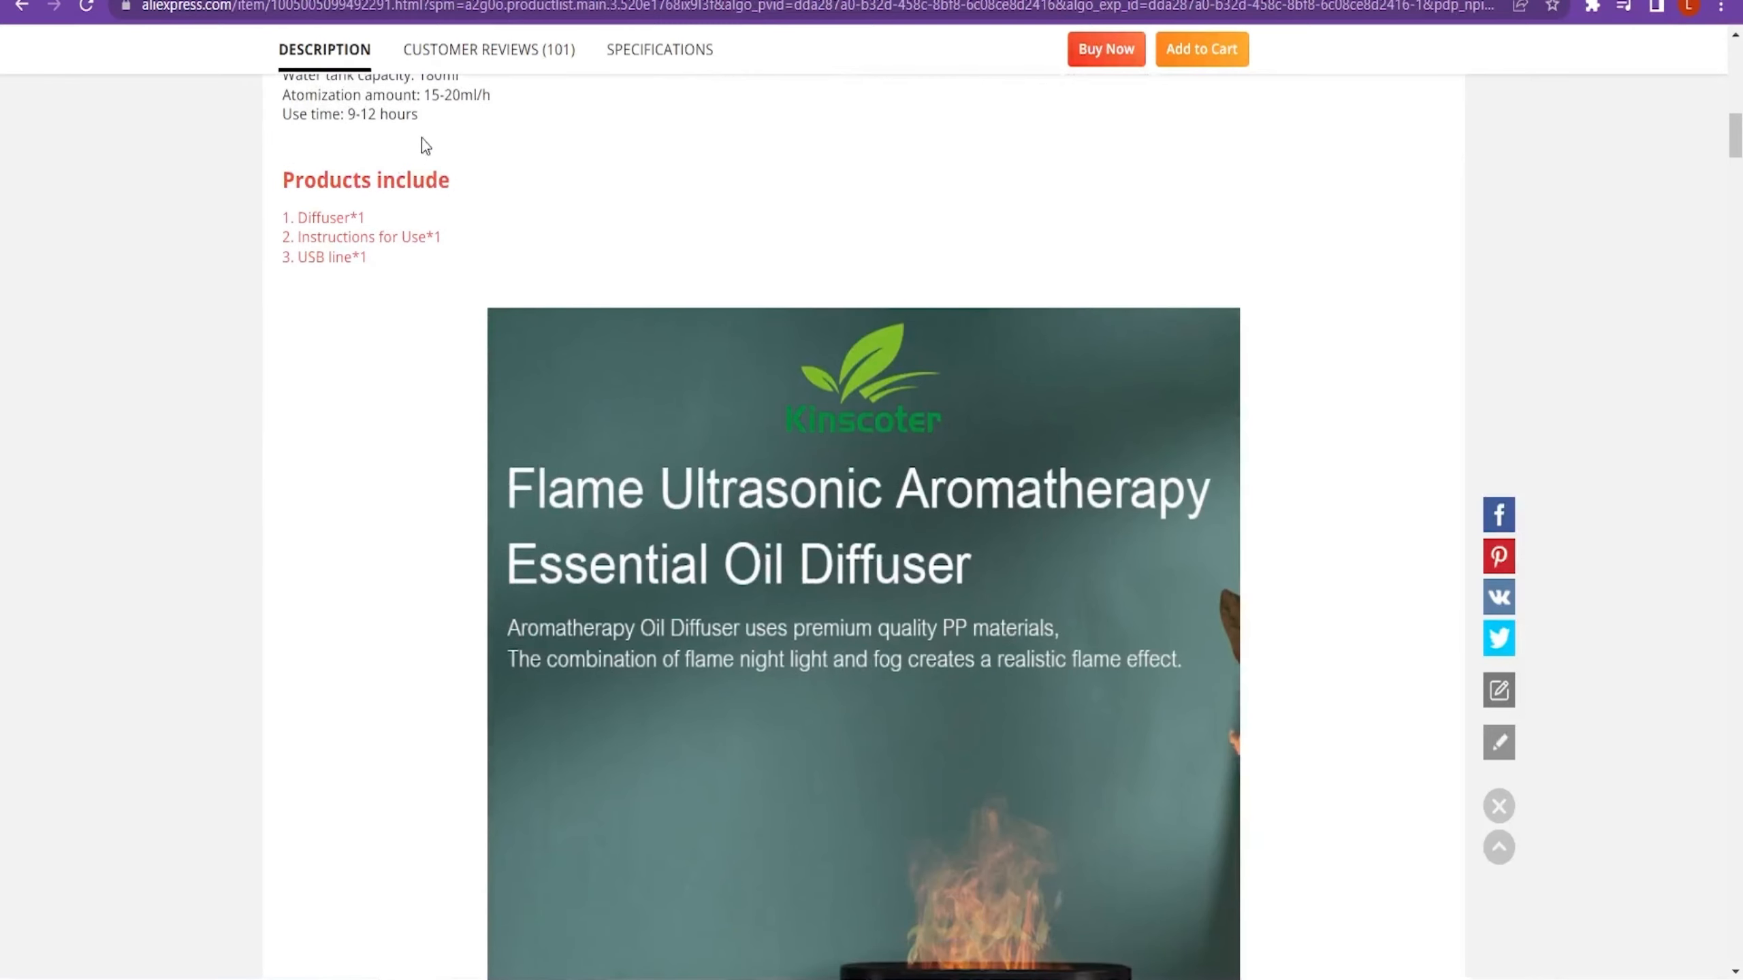
left_click(480, 55)
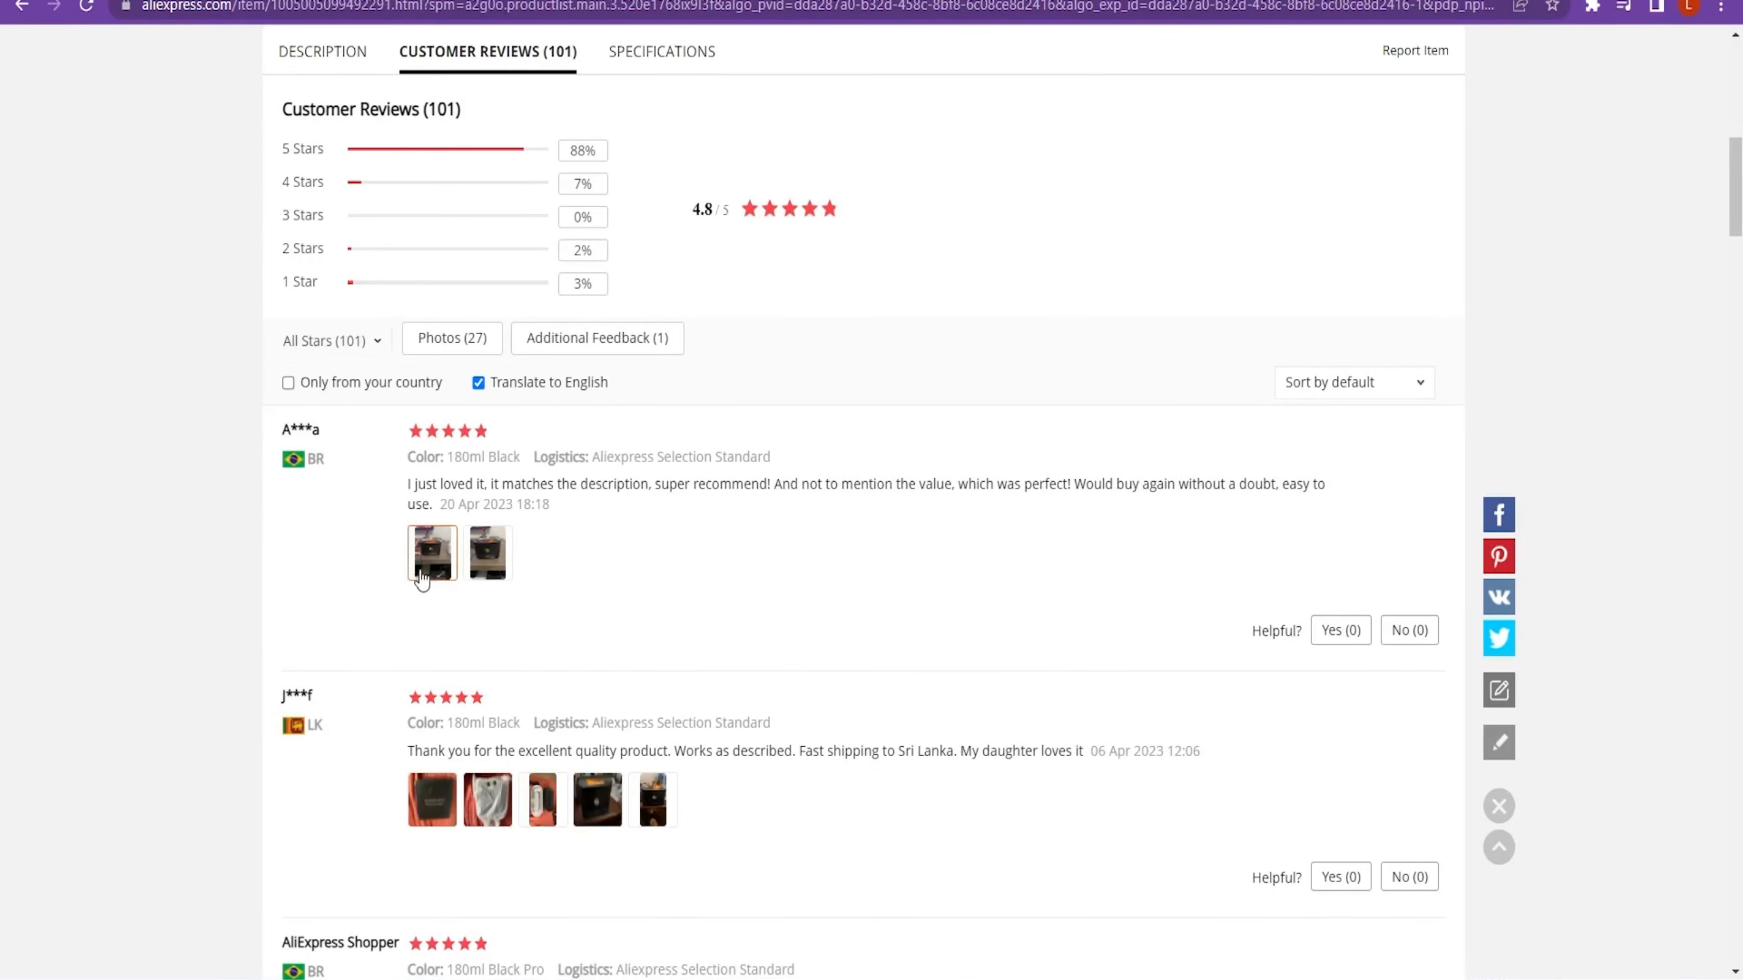
scroll(426, 706, "down", 4)
left_click(598, 778)
scroll(492, 634, "down", 6)
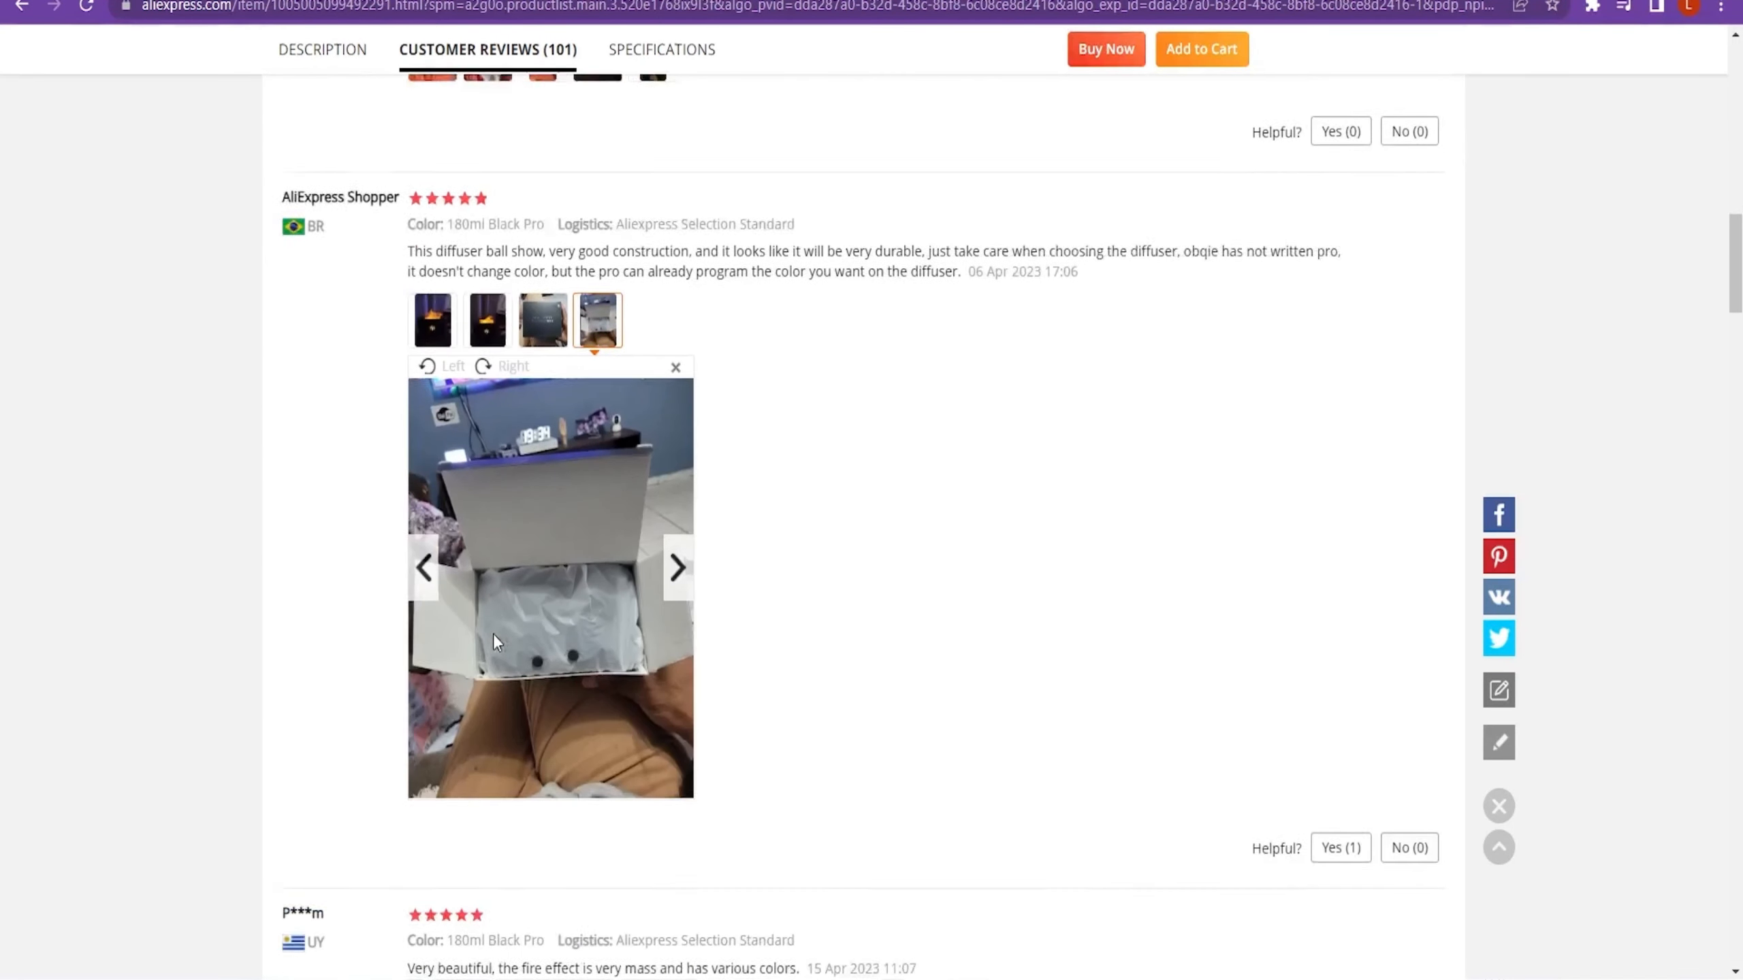
left_click(679, 560)
left_click(679, 559)
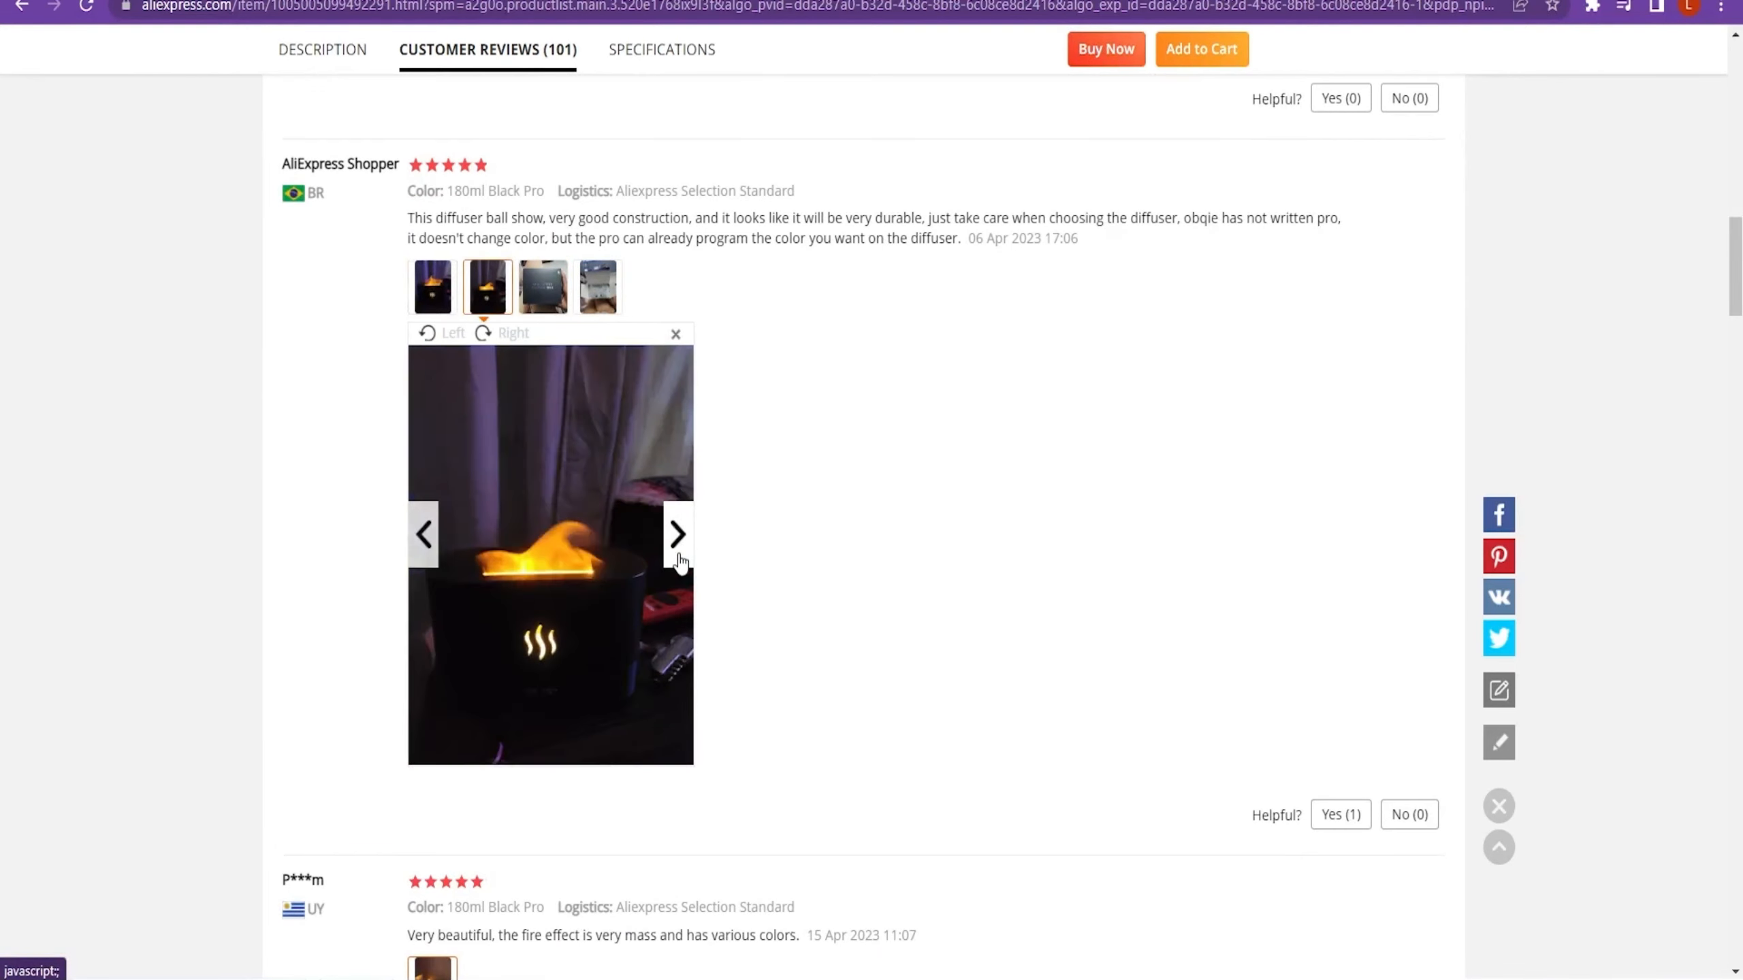
left_click(679, 559)
- Save the photo of the flaming diffuser in purple light from the four-star review about the light function
scroll(1043, 559, "down", 6)
scroll(553, 583, "down", 15)
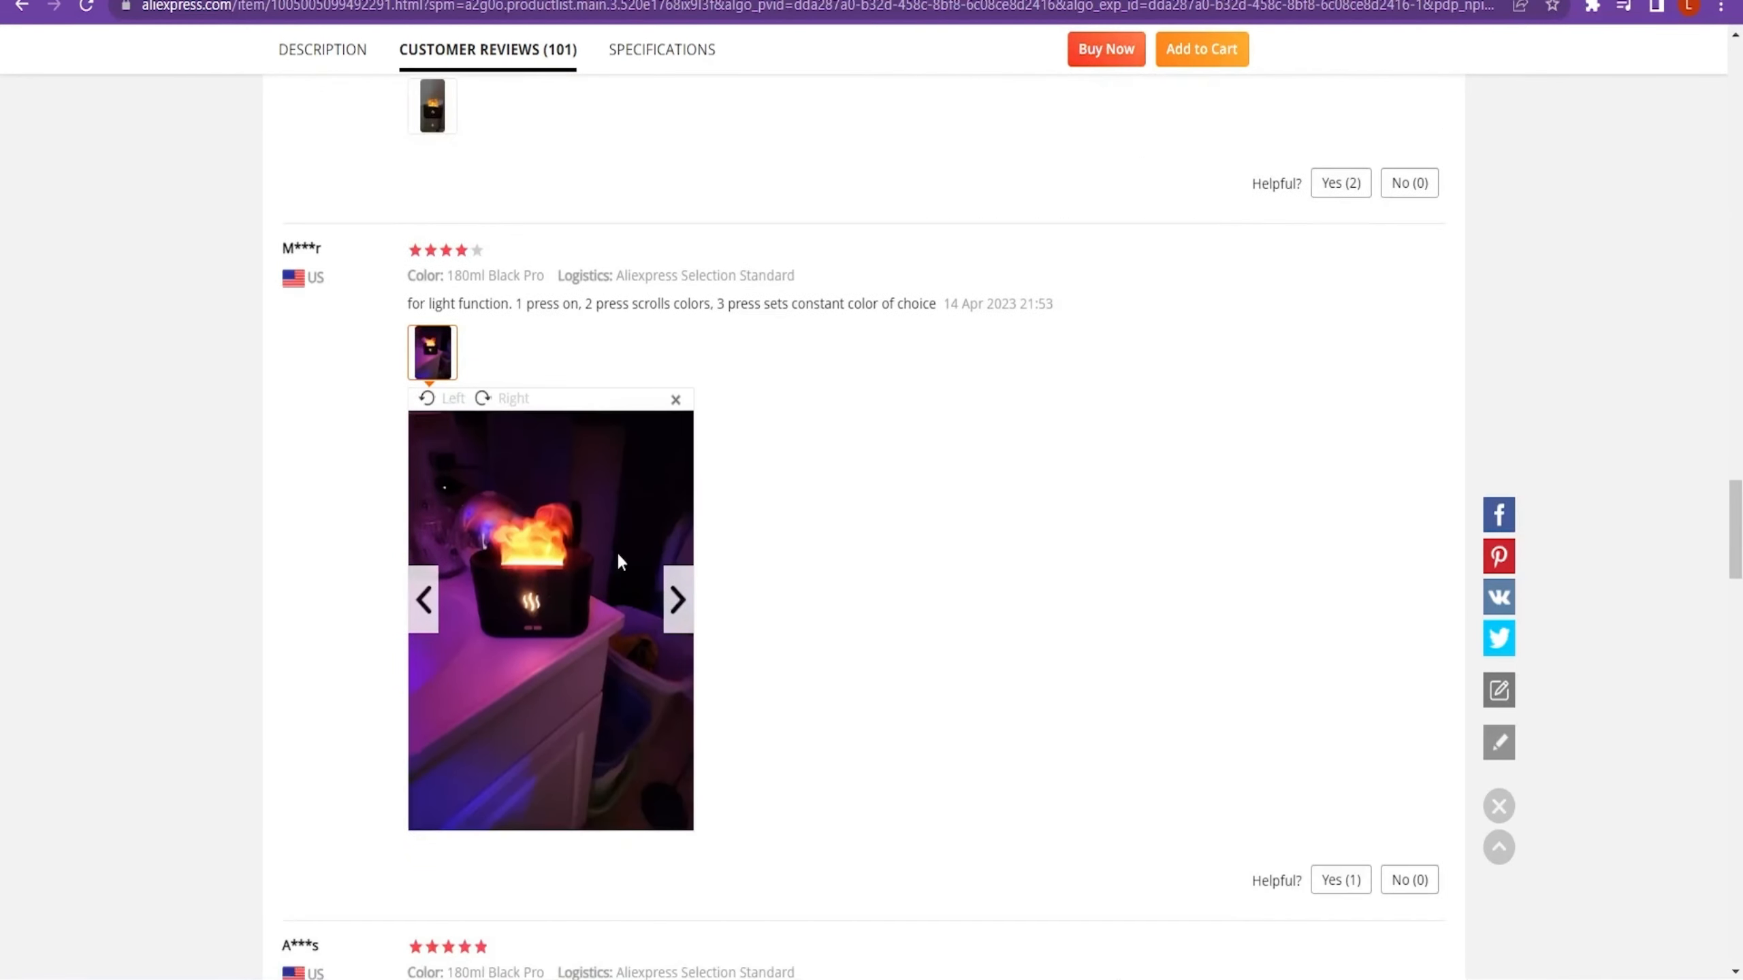
right_click(567, 535)
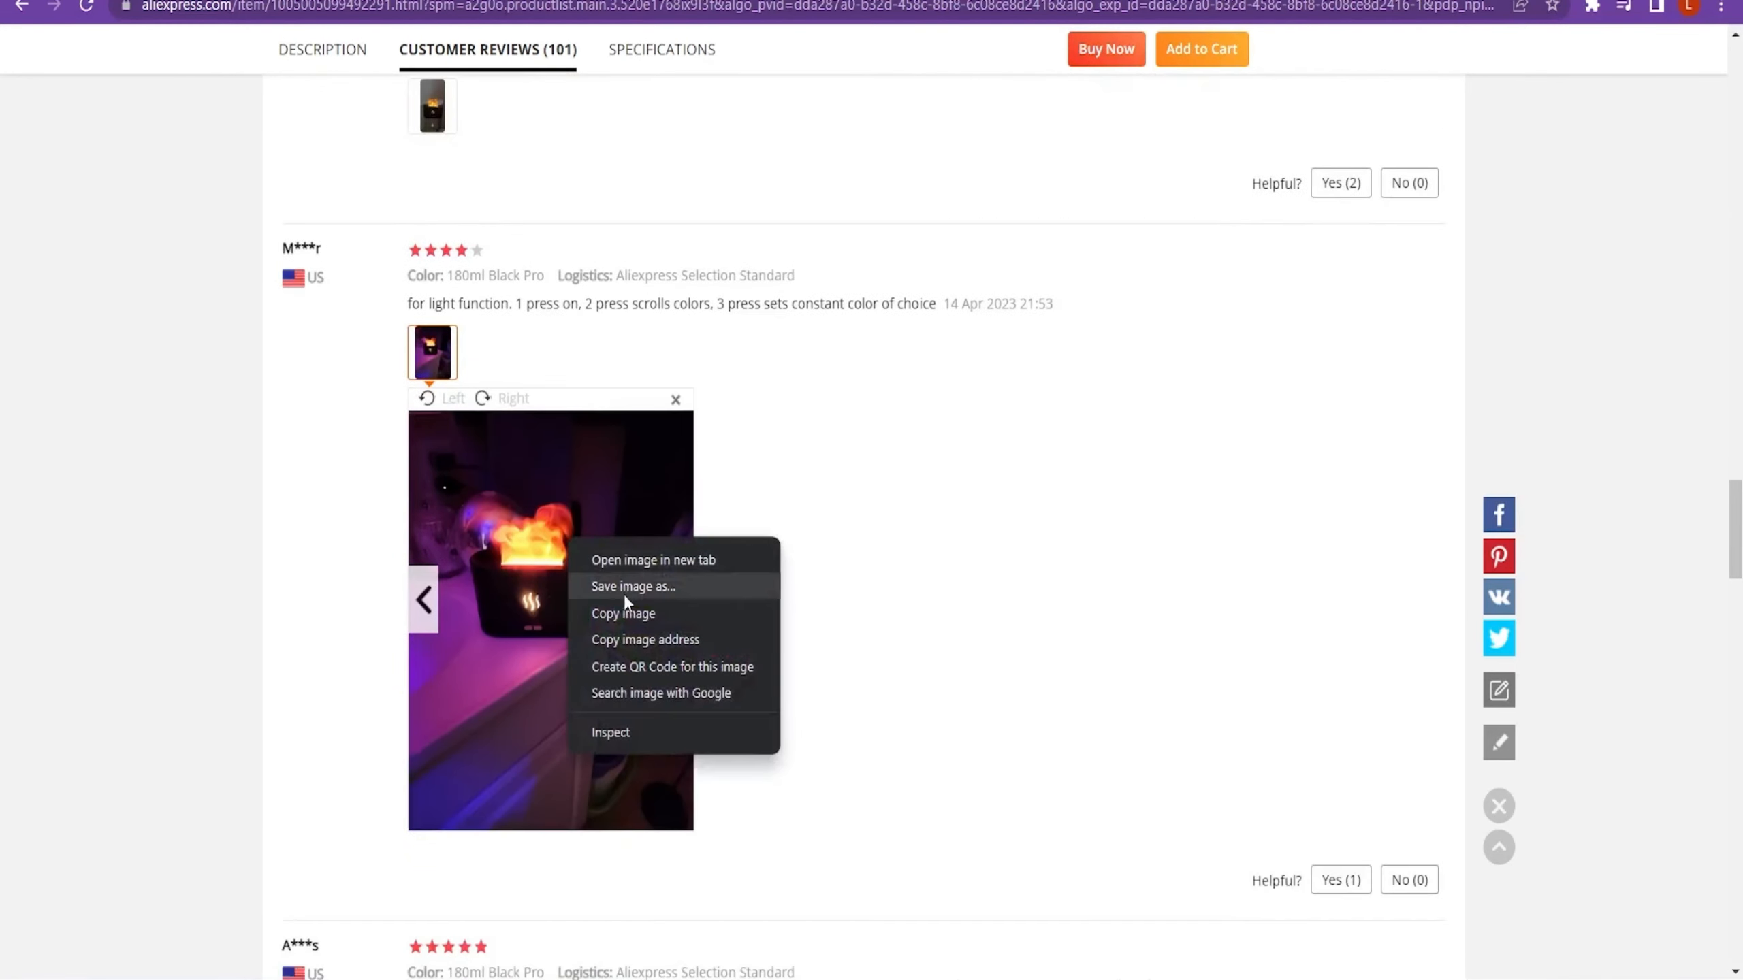
left_click(727, 582)
- Look through the photos in the "Love this diffuser" review and in the "Excellent, well packed" review below it
scroll(727, 583, "down", 11)
left_click(597, 269)
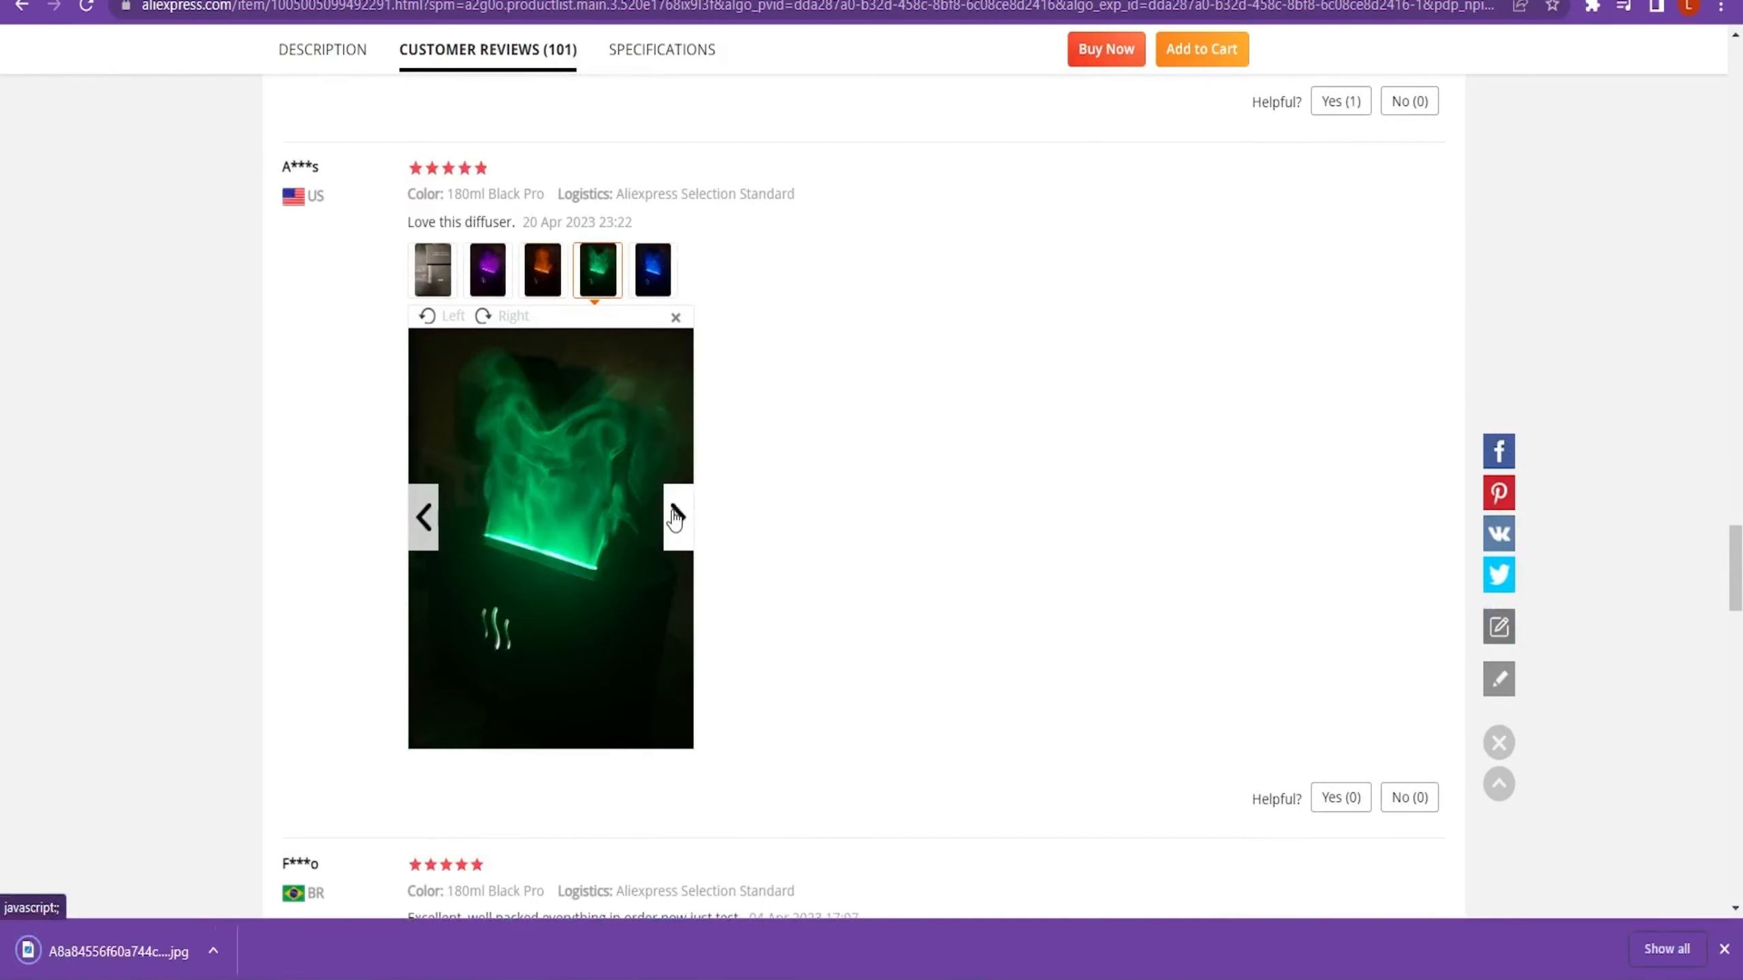
left_click(432, 271)
left_click(488, 284)
left_click(527, 289)
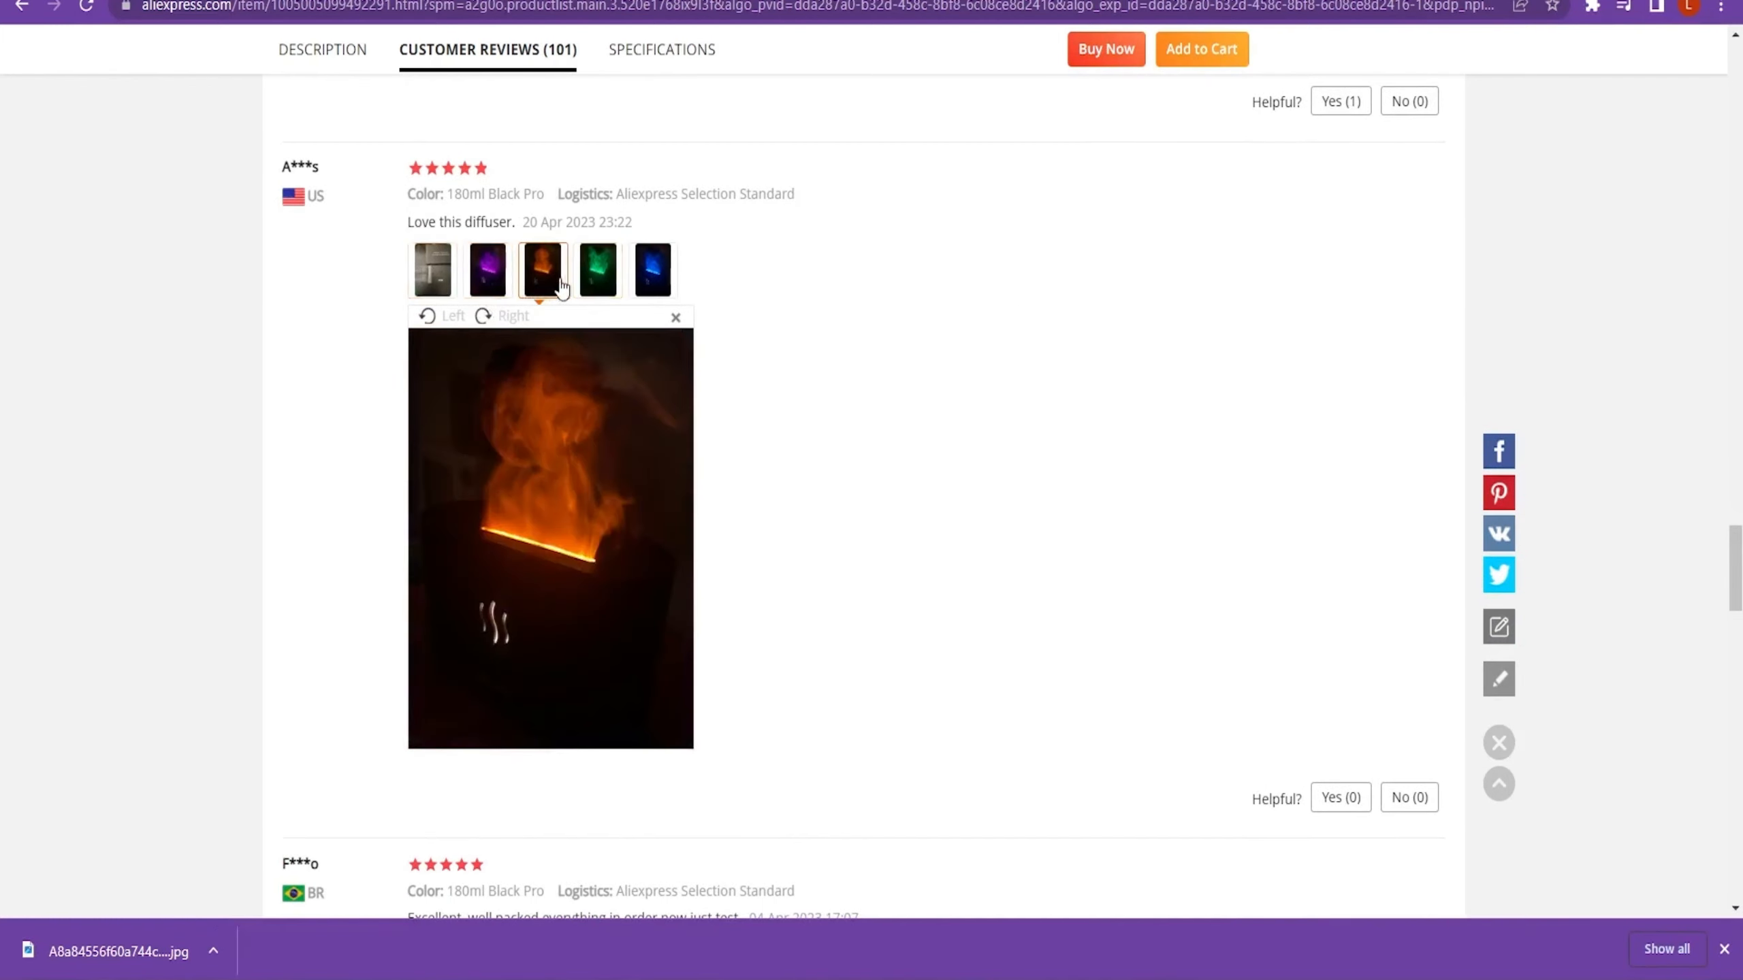
left_click(597, 269)
scroll(629, 357, "down", 7)
left_click(543, 412)
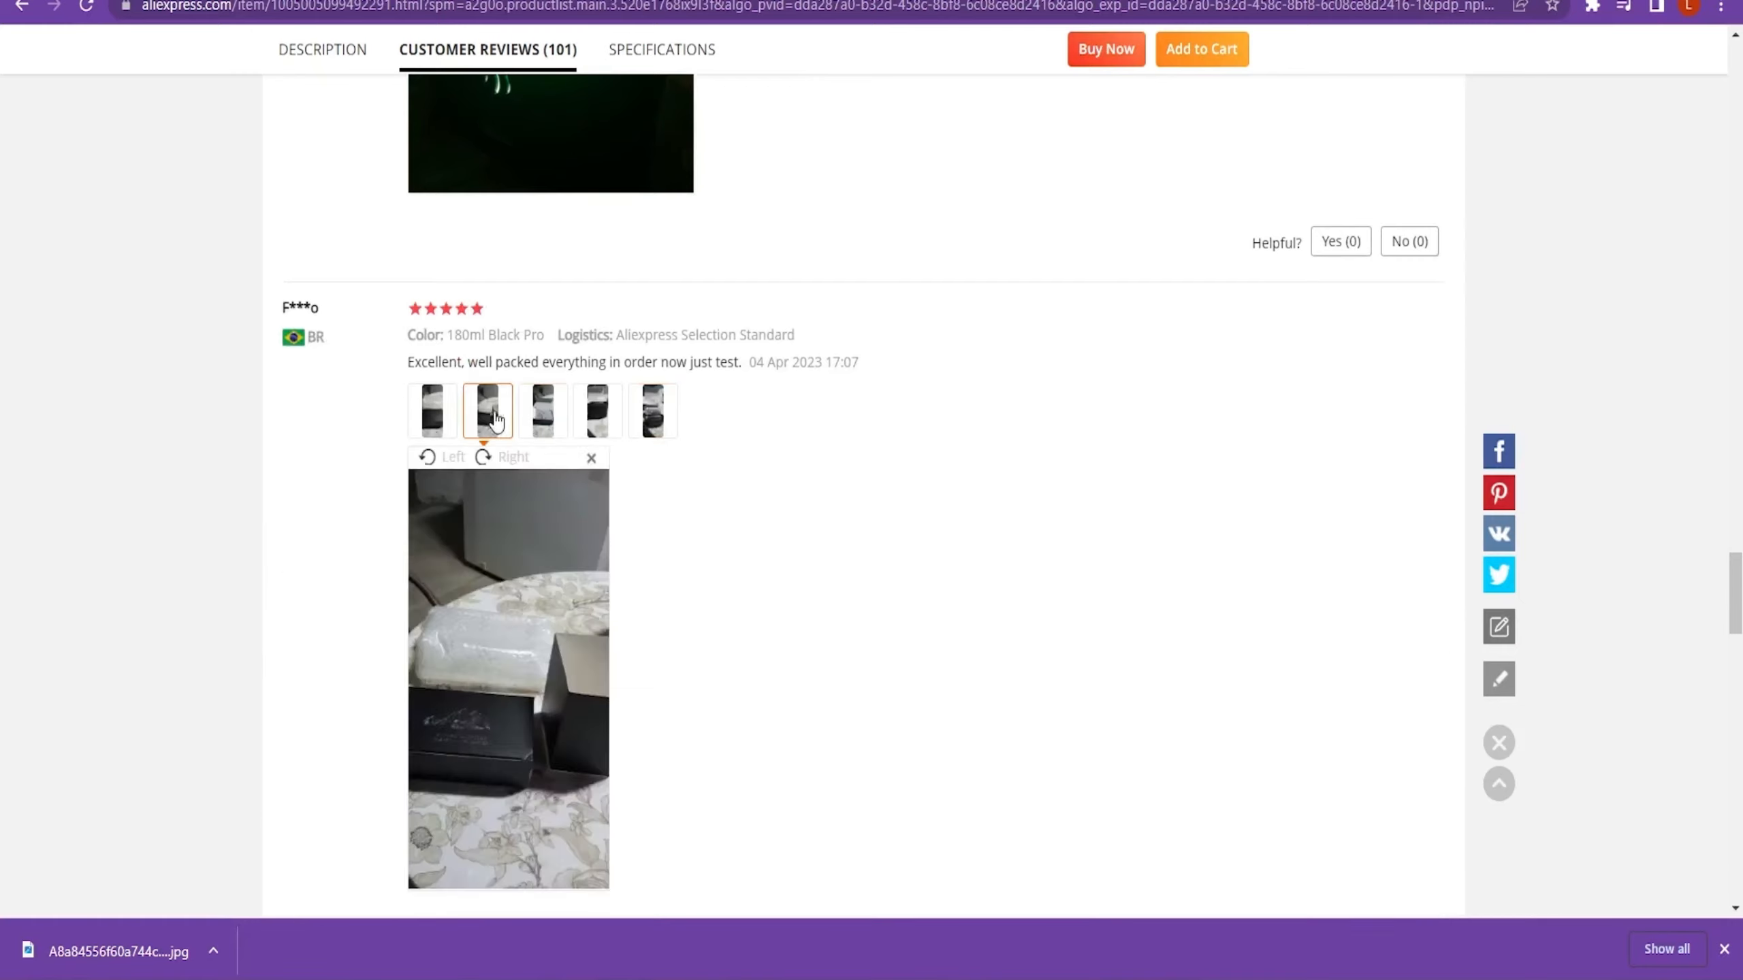
- Save the close-up orange flame photo from the review that recommends the product for flavoring environments
scroll(553, 531, "up", 15)
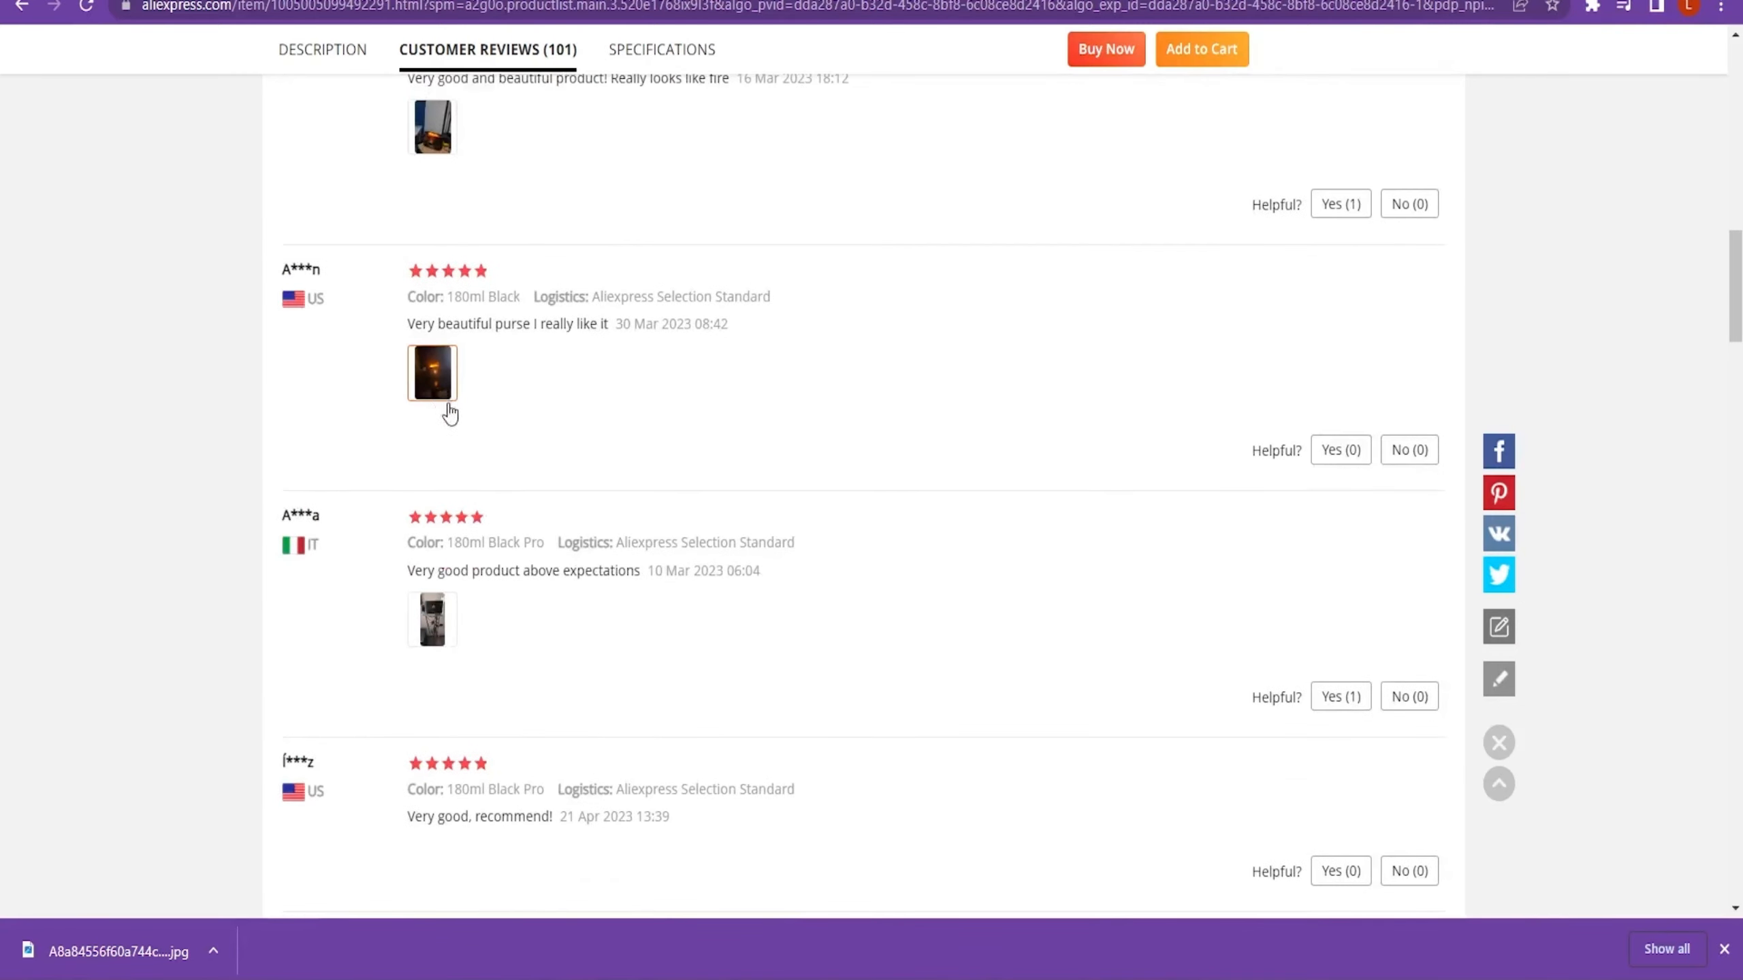
scroll(455, 407, "up", 3)
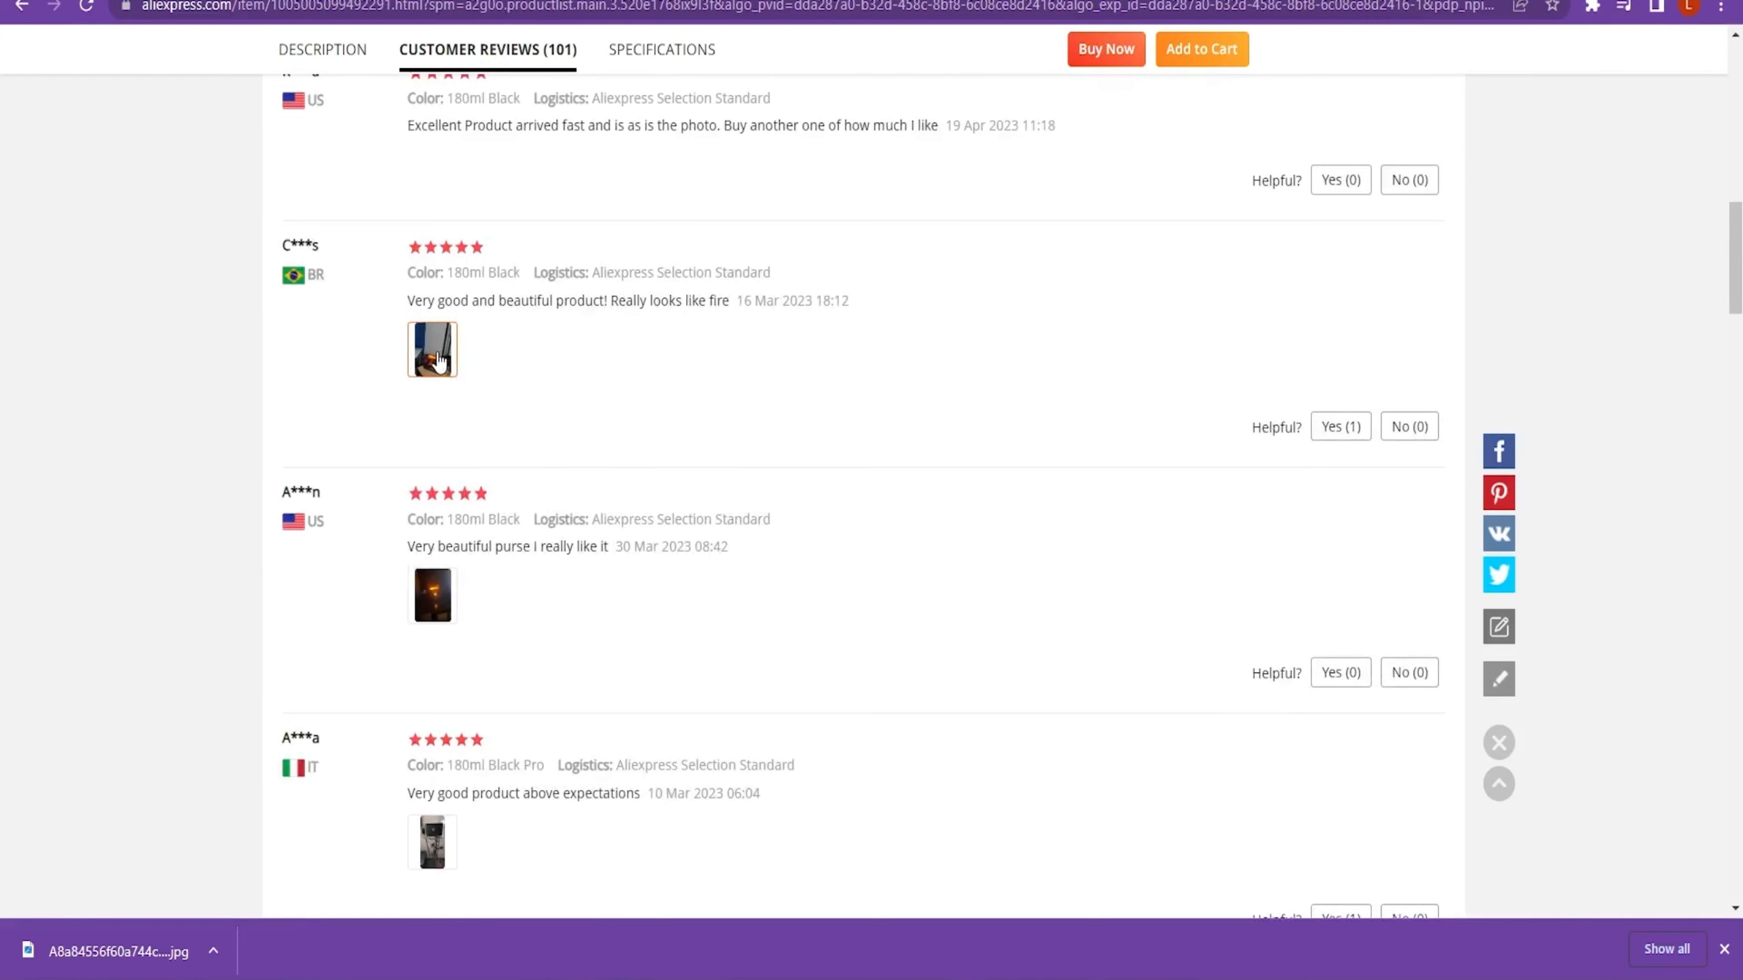
left_click(434, 350)
scroll(580, 561, "up", 8)
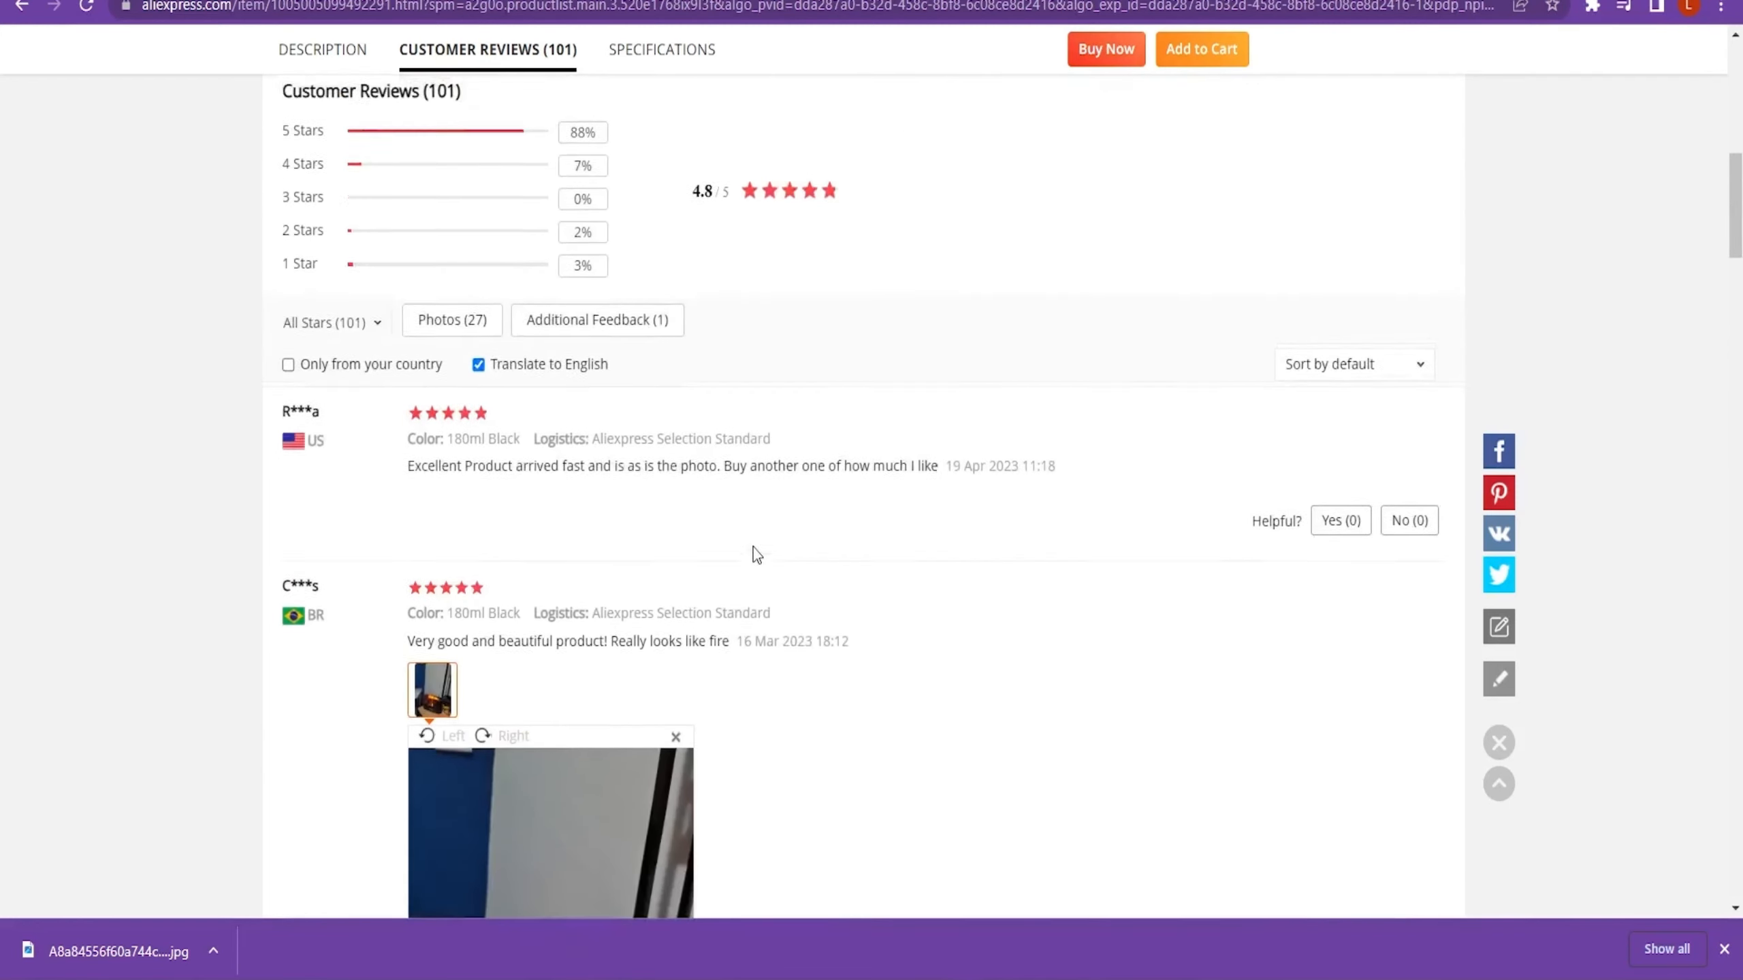
scroll(508, 564, "down", 8)
right_click(599, 428)
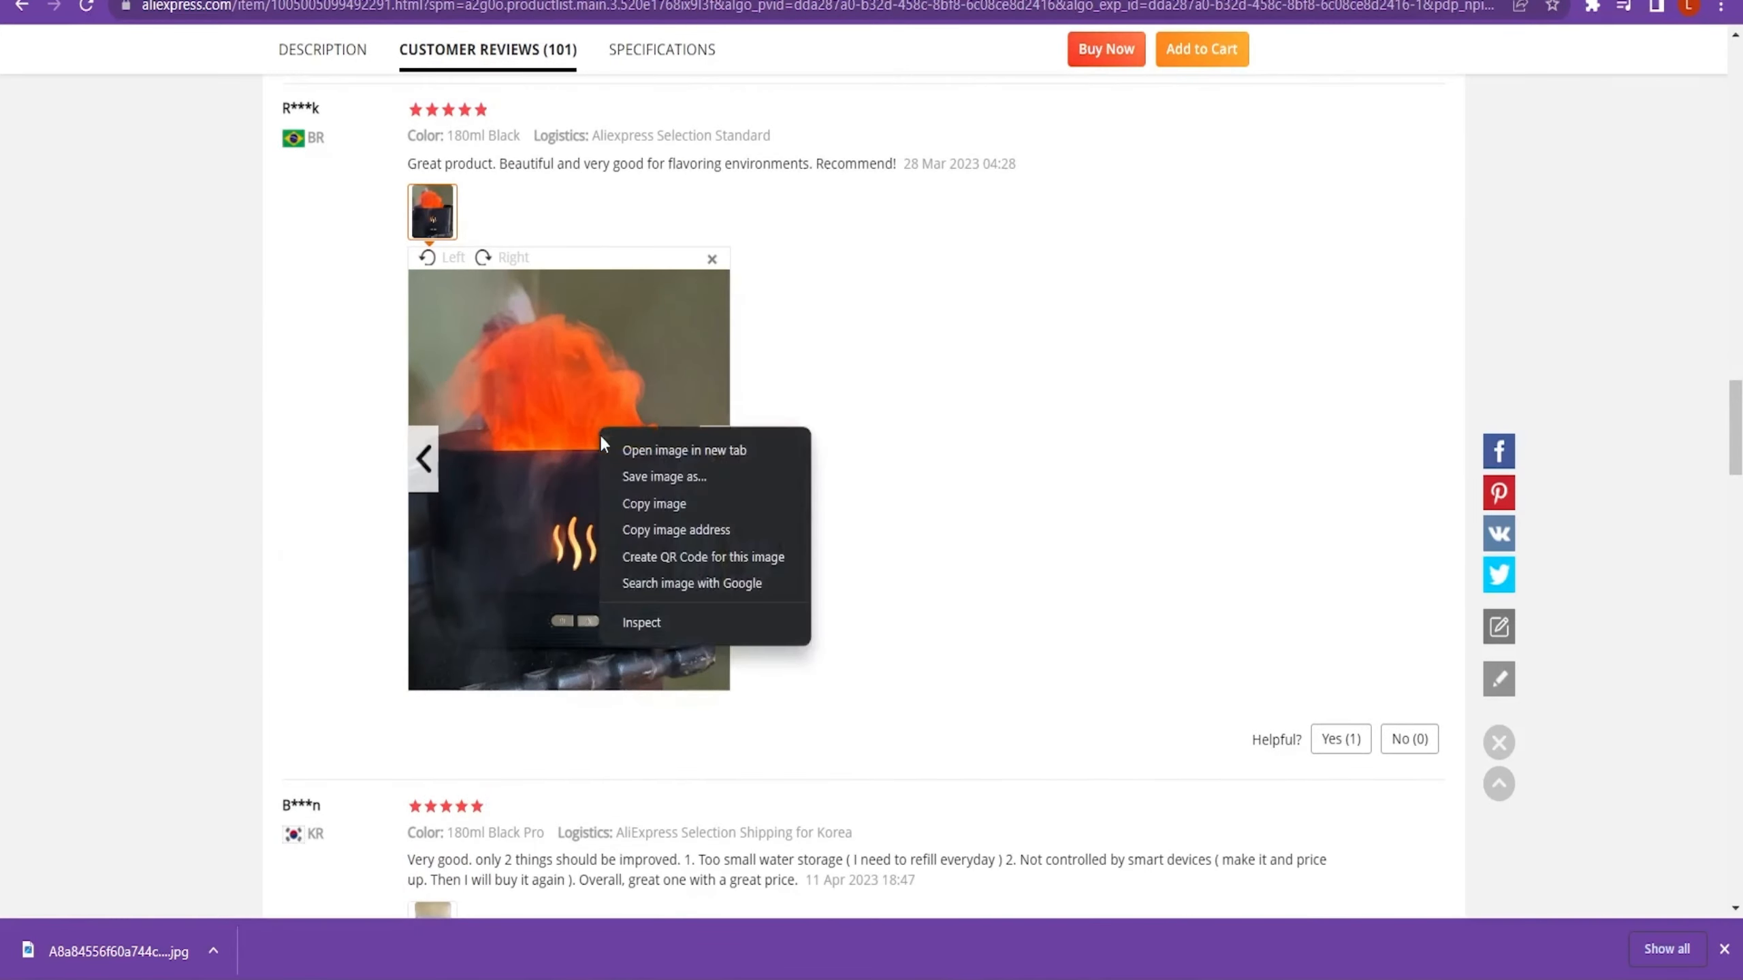
left_click(687, 474)
key("Return")
- Look through the remaining review photos, opening the one in the review about the light function
scroll(787, 559, "down", 10)
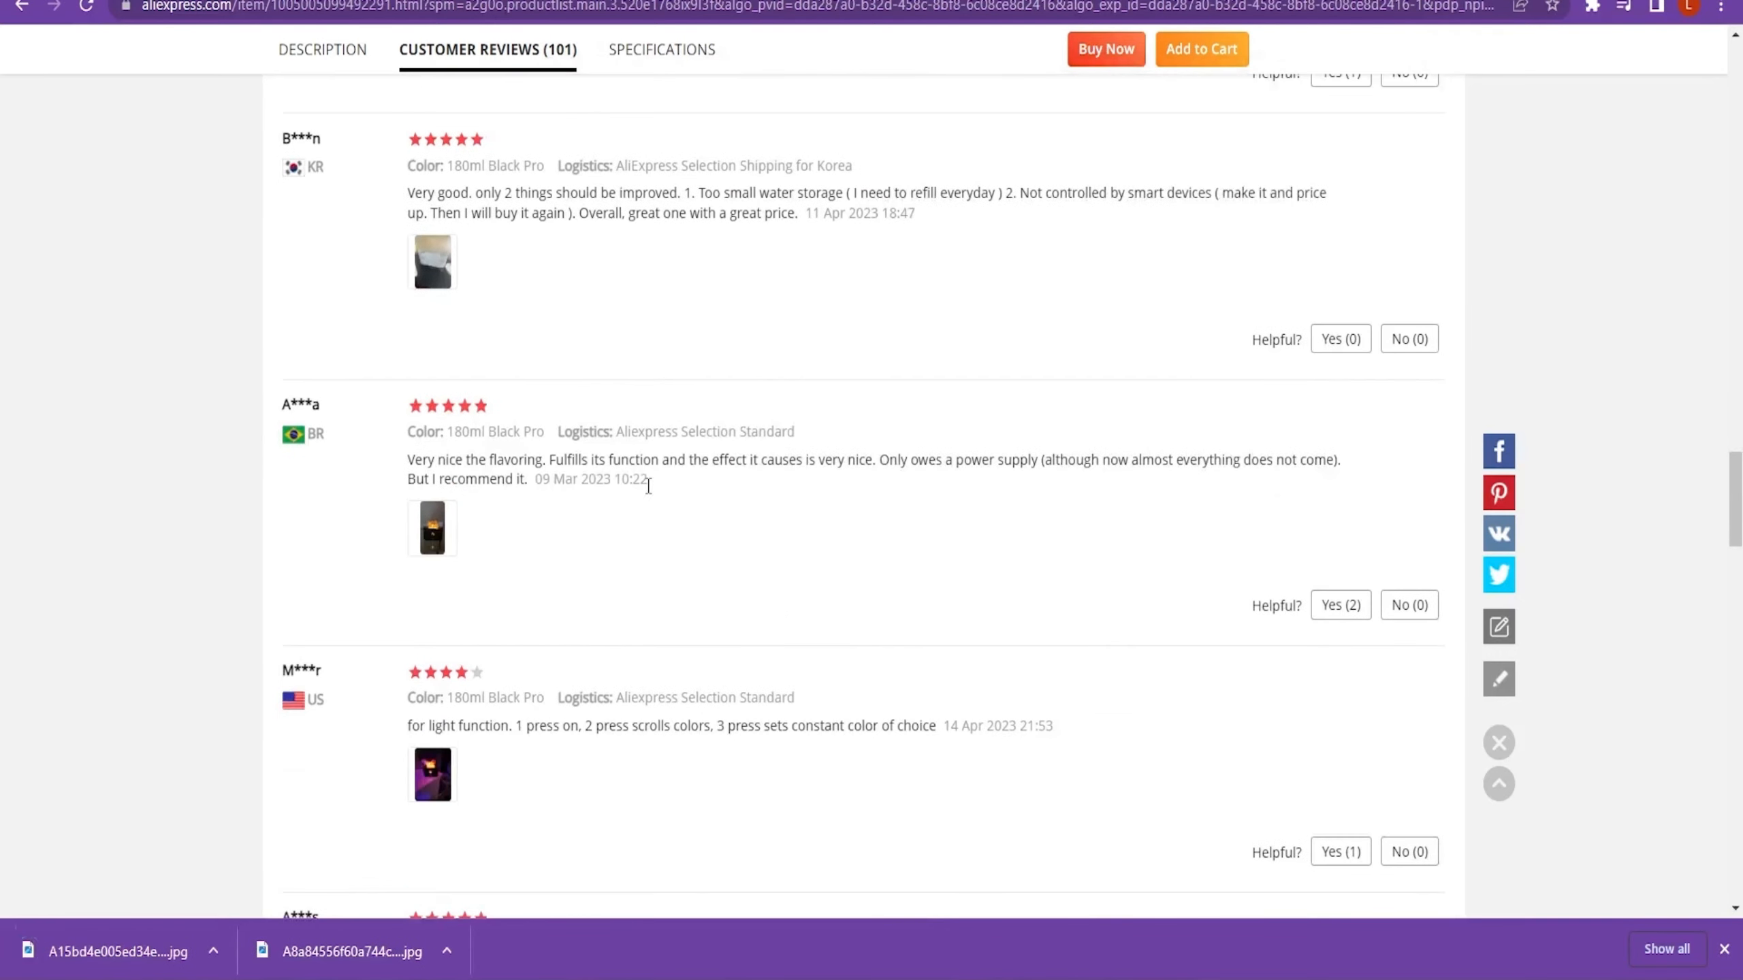
left_click(432, 774)
scroll(669, 762, "down", 7)
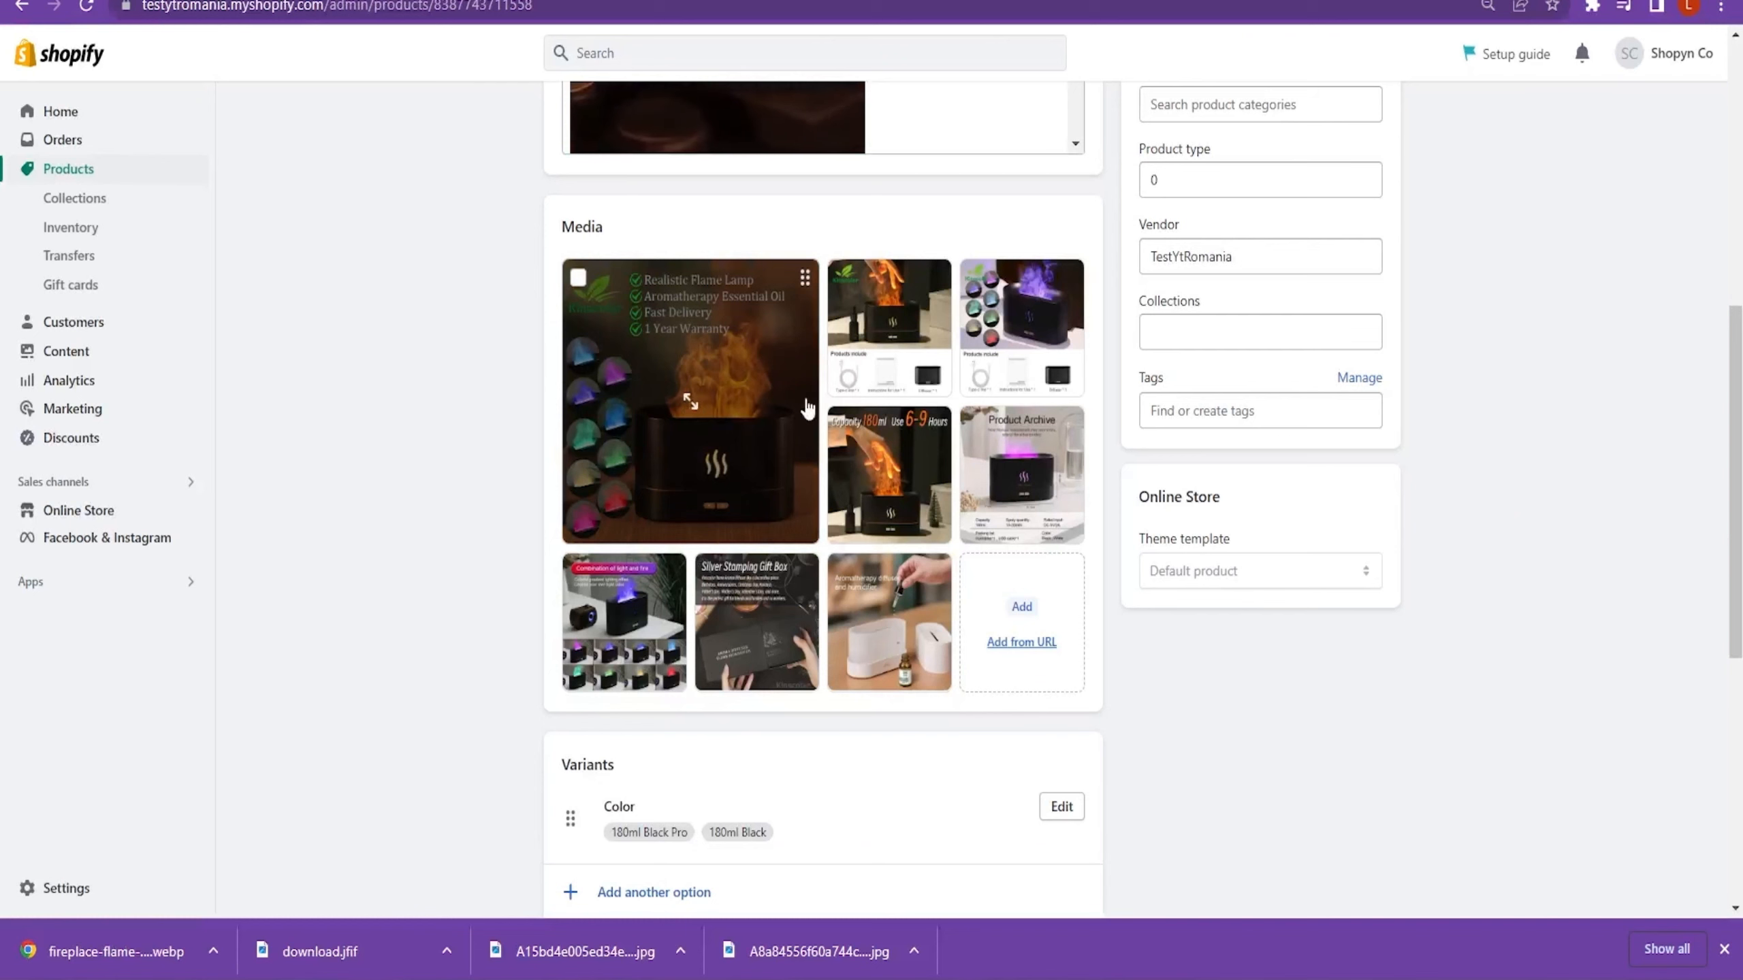
- Delete the captioned supplier images from the Shopify product media, keeping the white diffuser photo, and move the black diffuser photo to first place
left_click(579, 277)
left_click(845, 277)
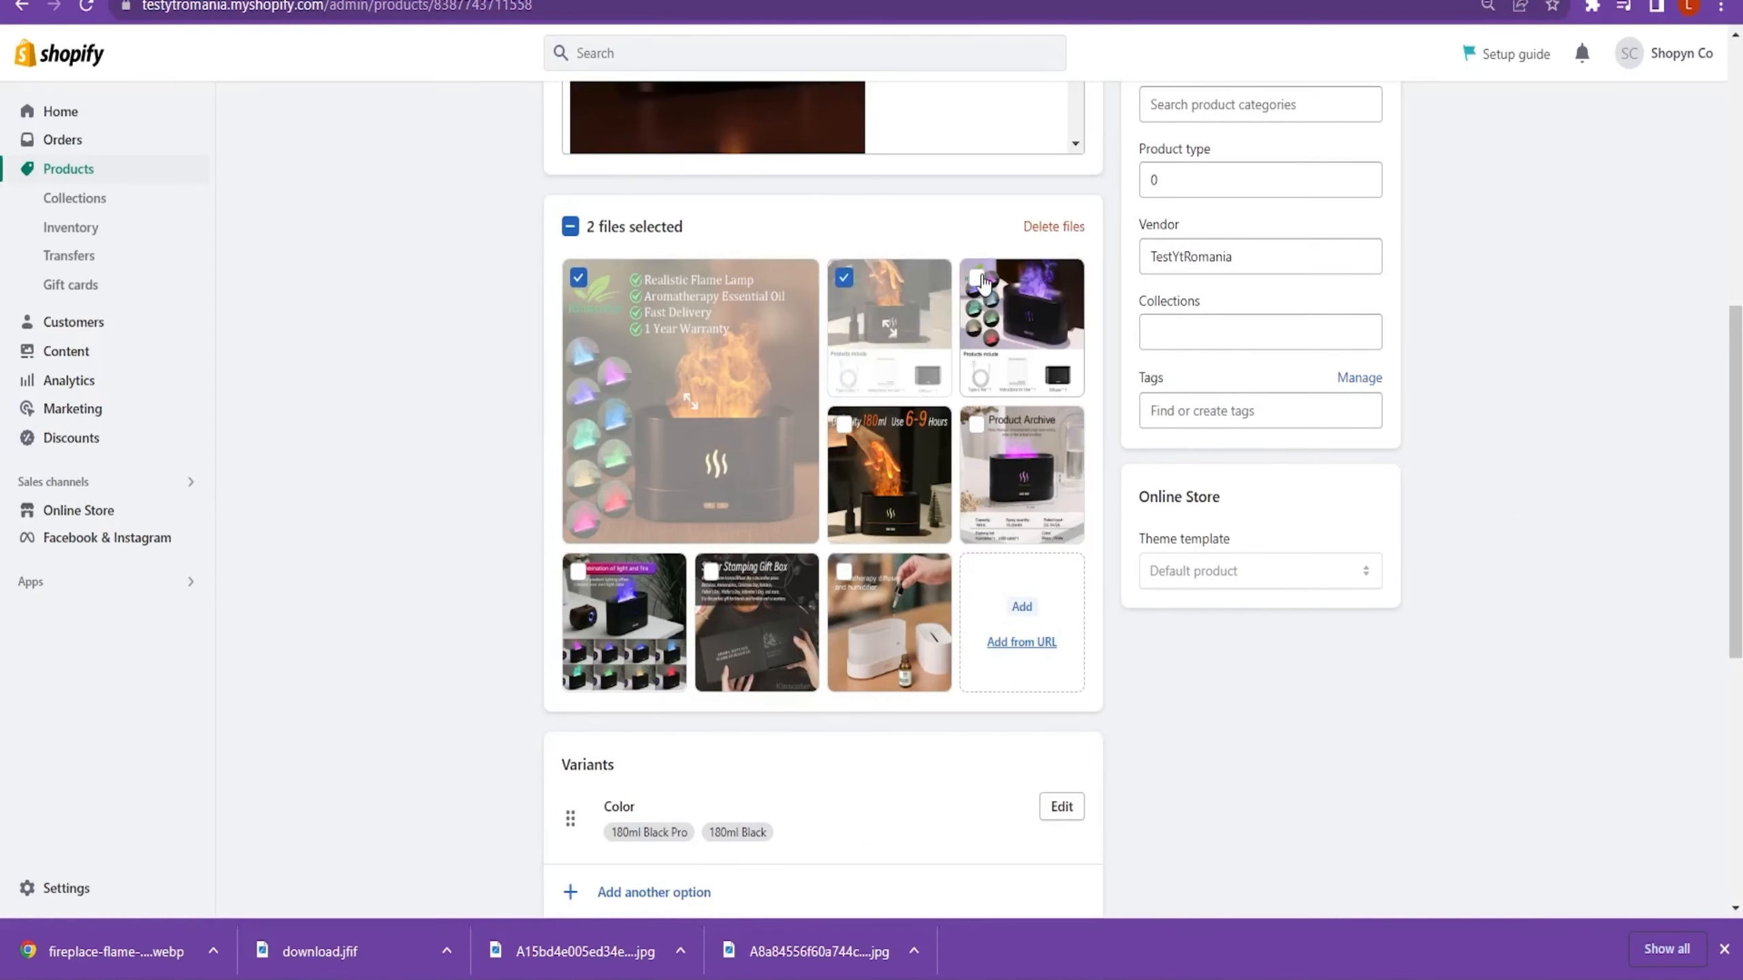
left_click(976, 277)
left_click(976, 424)
left_click(845, 424)
left_click(844, 571)
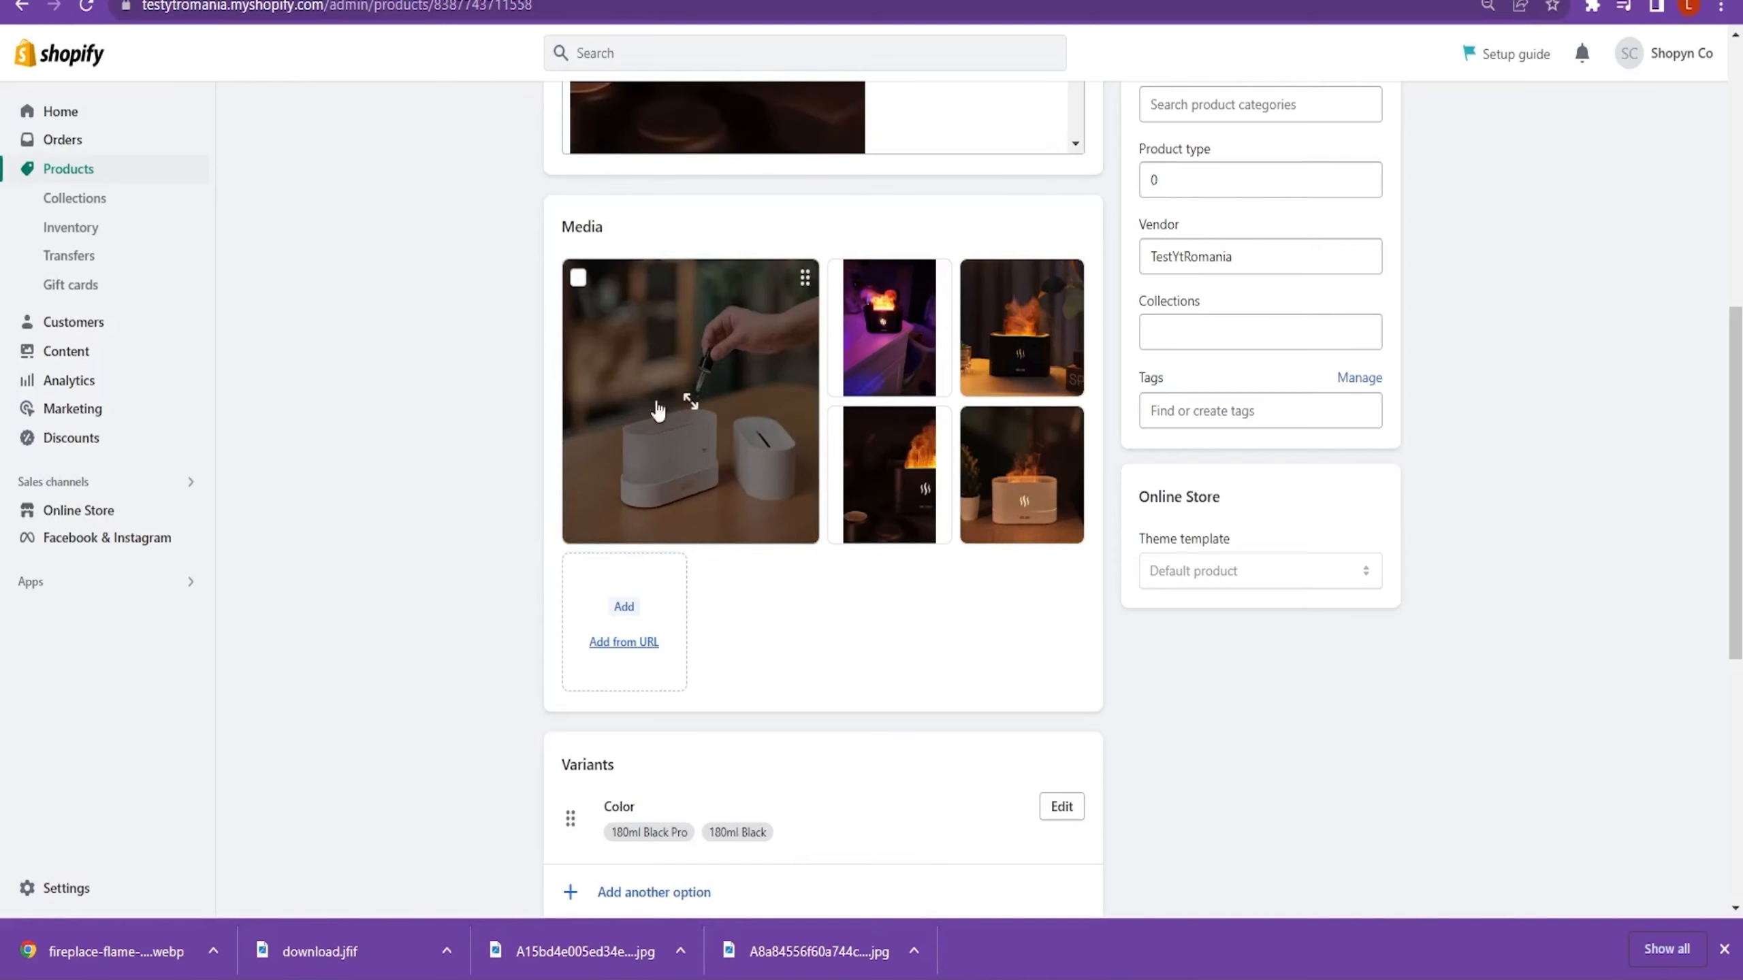
left_click_drag(1006, 344, 681, 393)
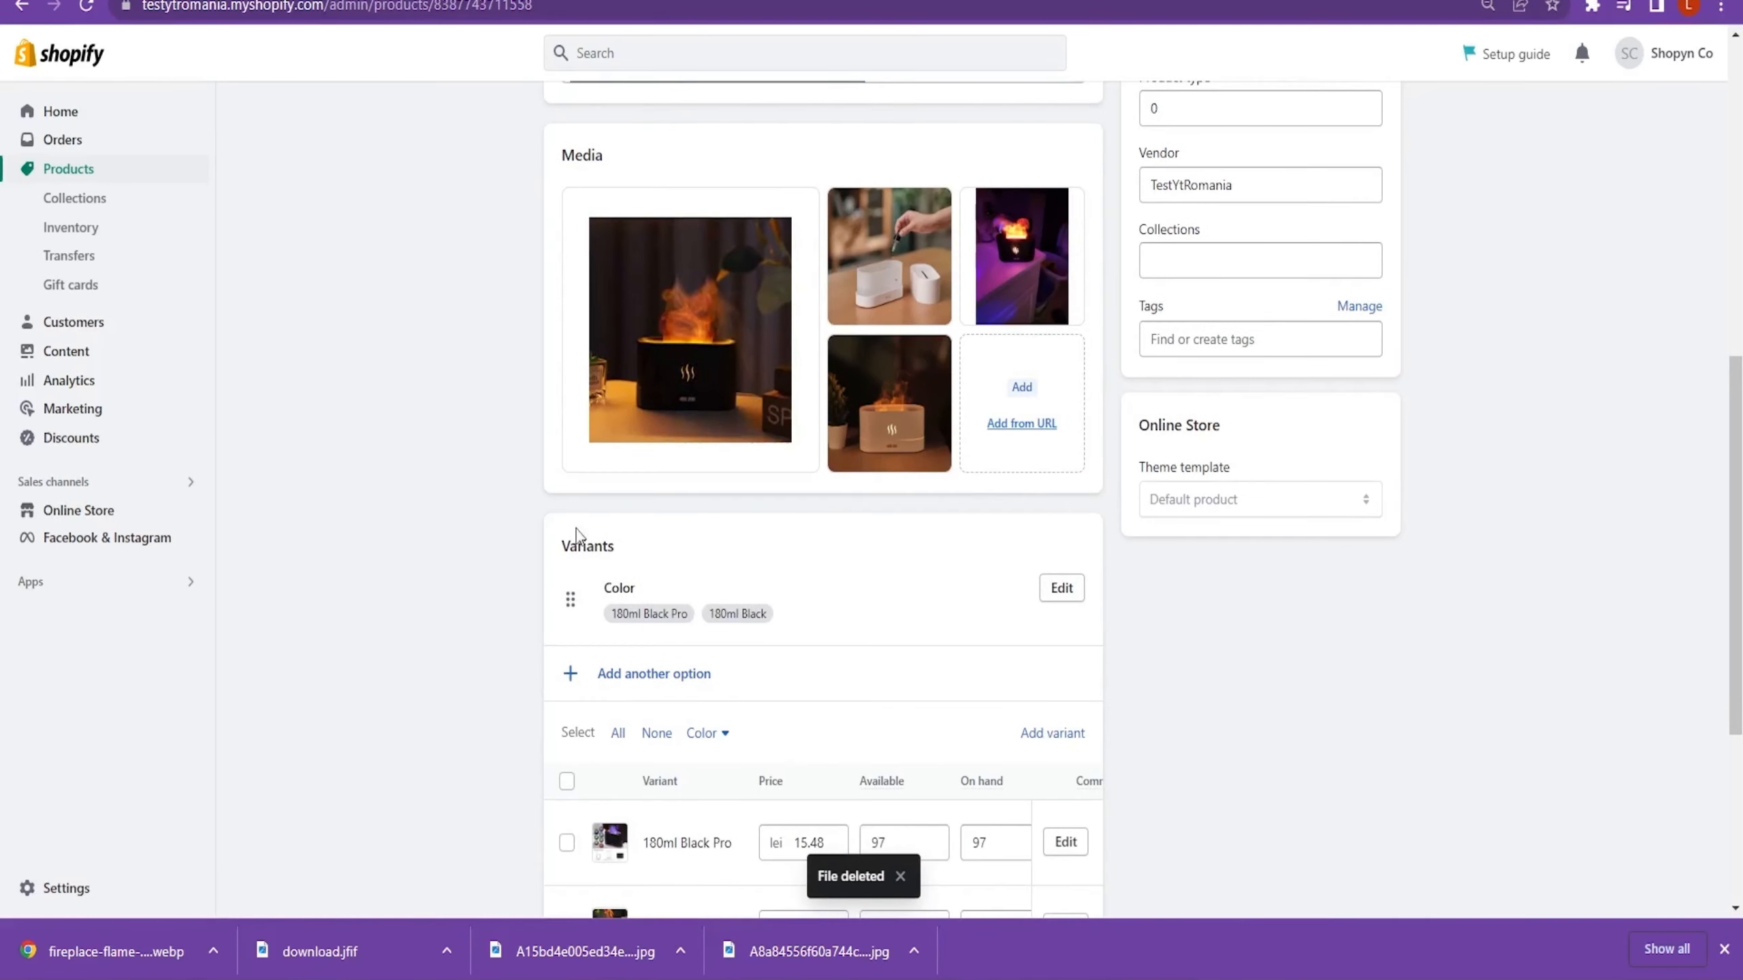
- Rename the variant option Color as "Culoarea"
scroll(420, 488, "down", 1)
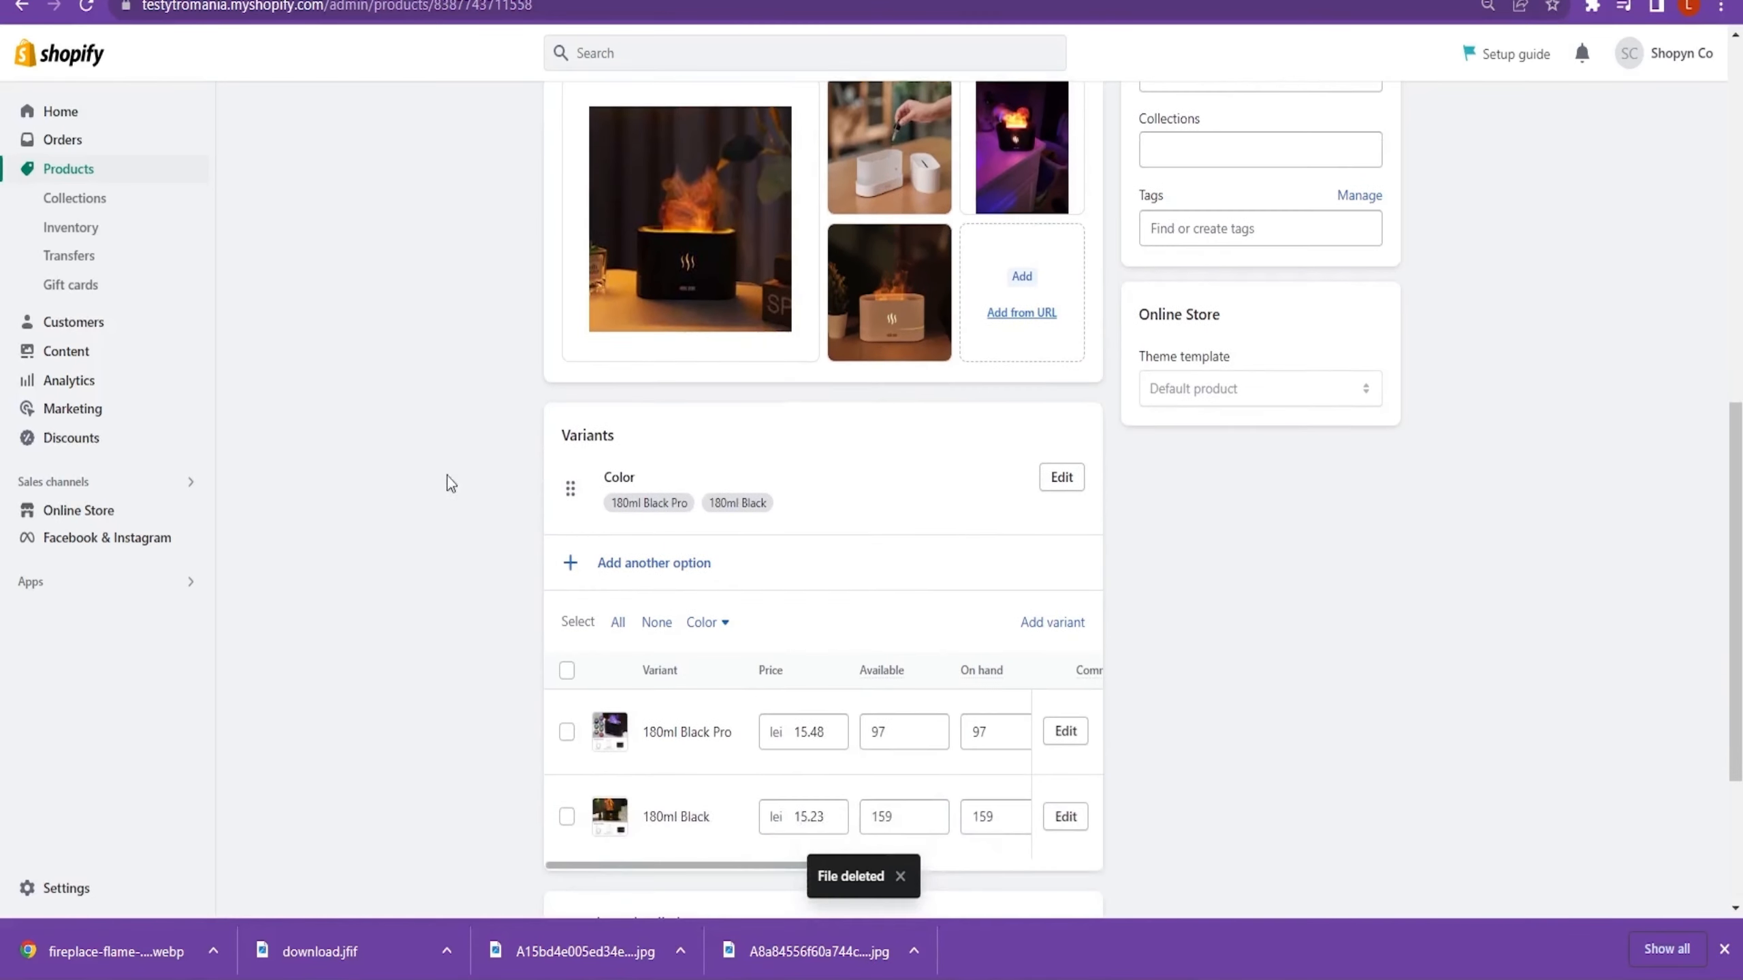
left_click(1054, 479)
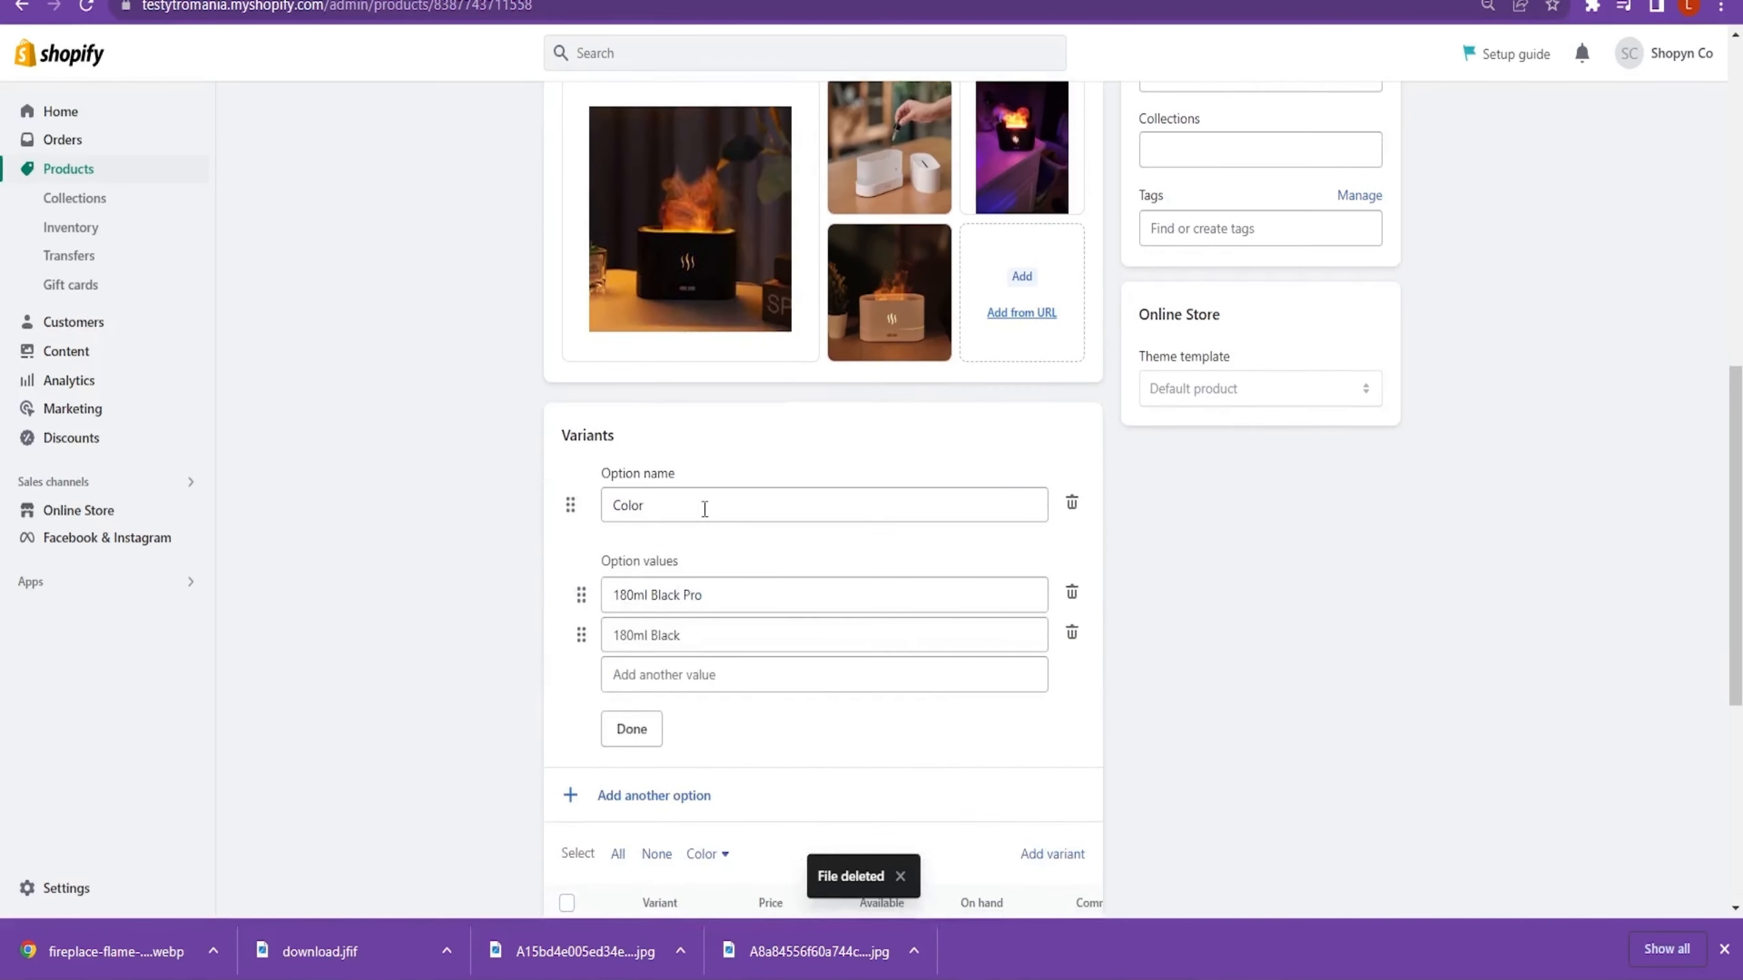
left_click_drag(704, 509, 507, 501)
type("Culoarea")
- Rename the option value "180ml Black Pro" as "Negru" and "180ml Black" as "Alb", and finish editing the option
left_click(739, 599)
triple_click(738, 602)
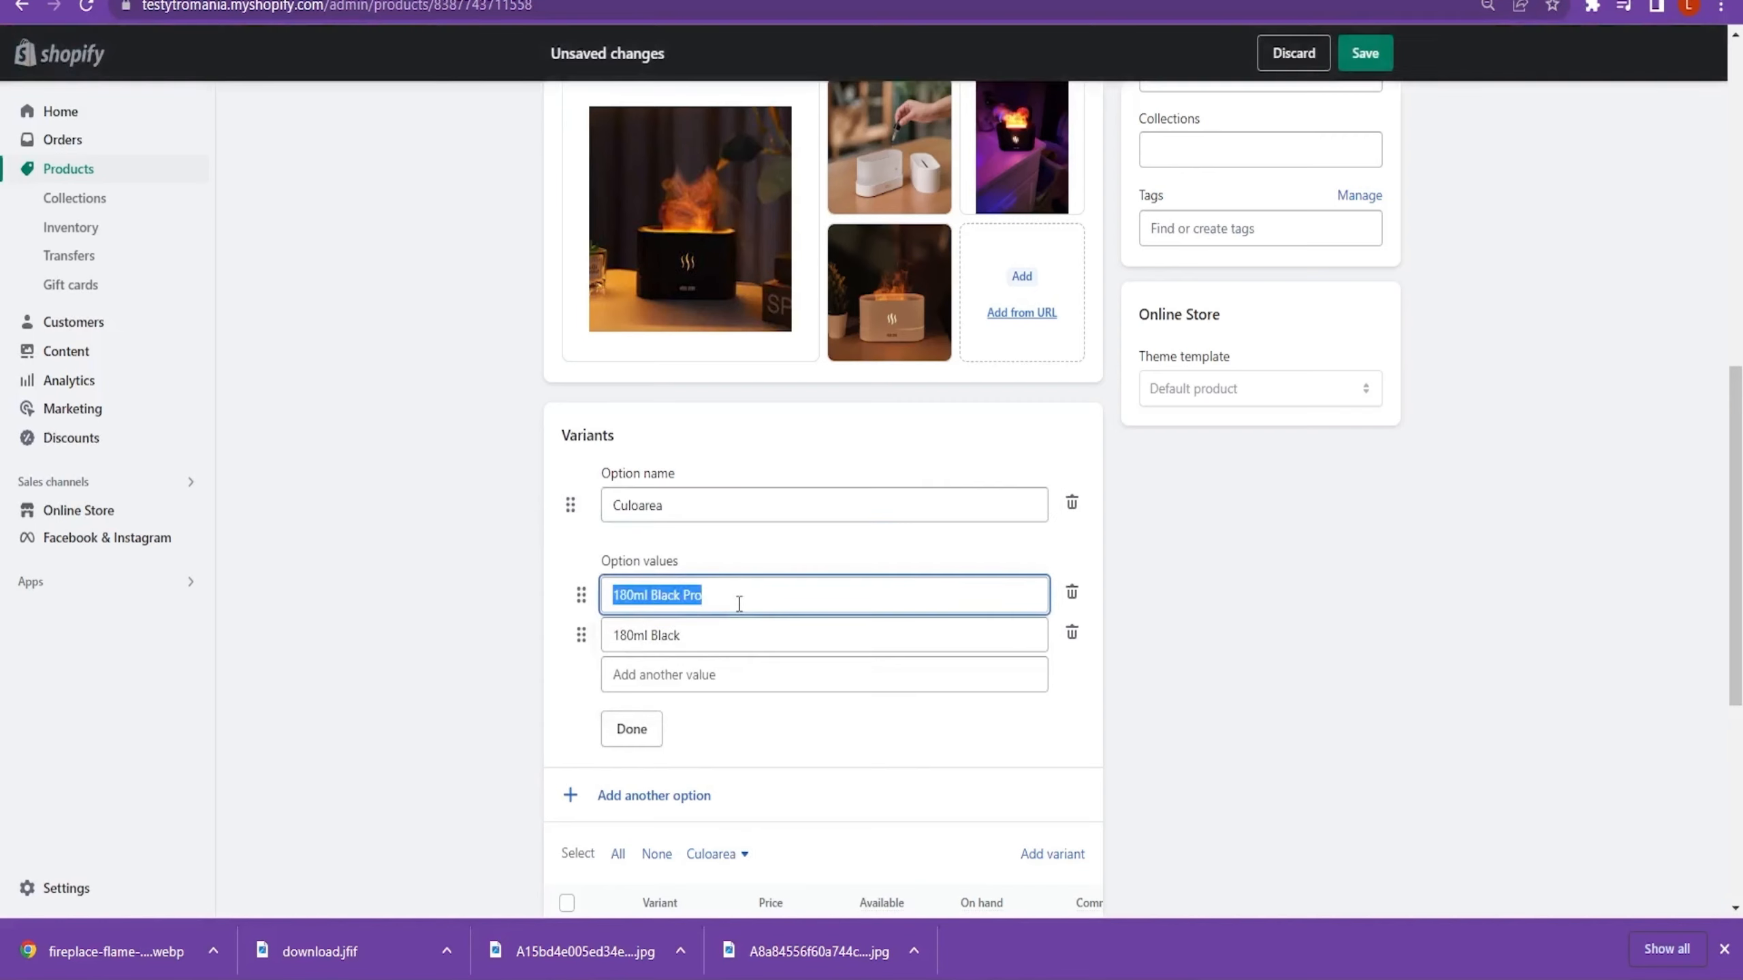
type("Bl")
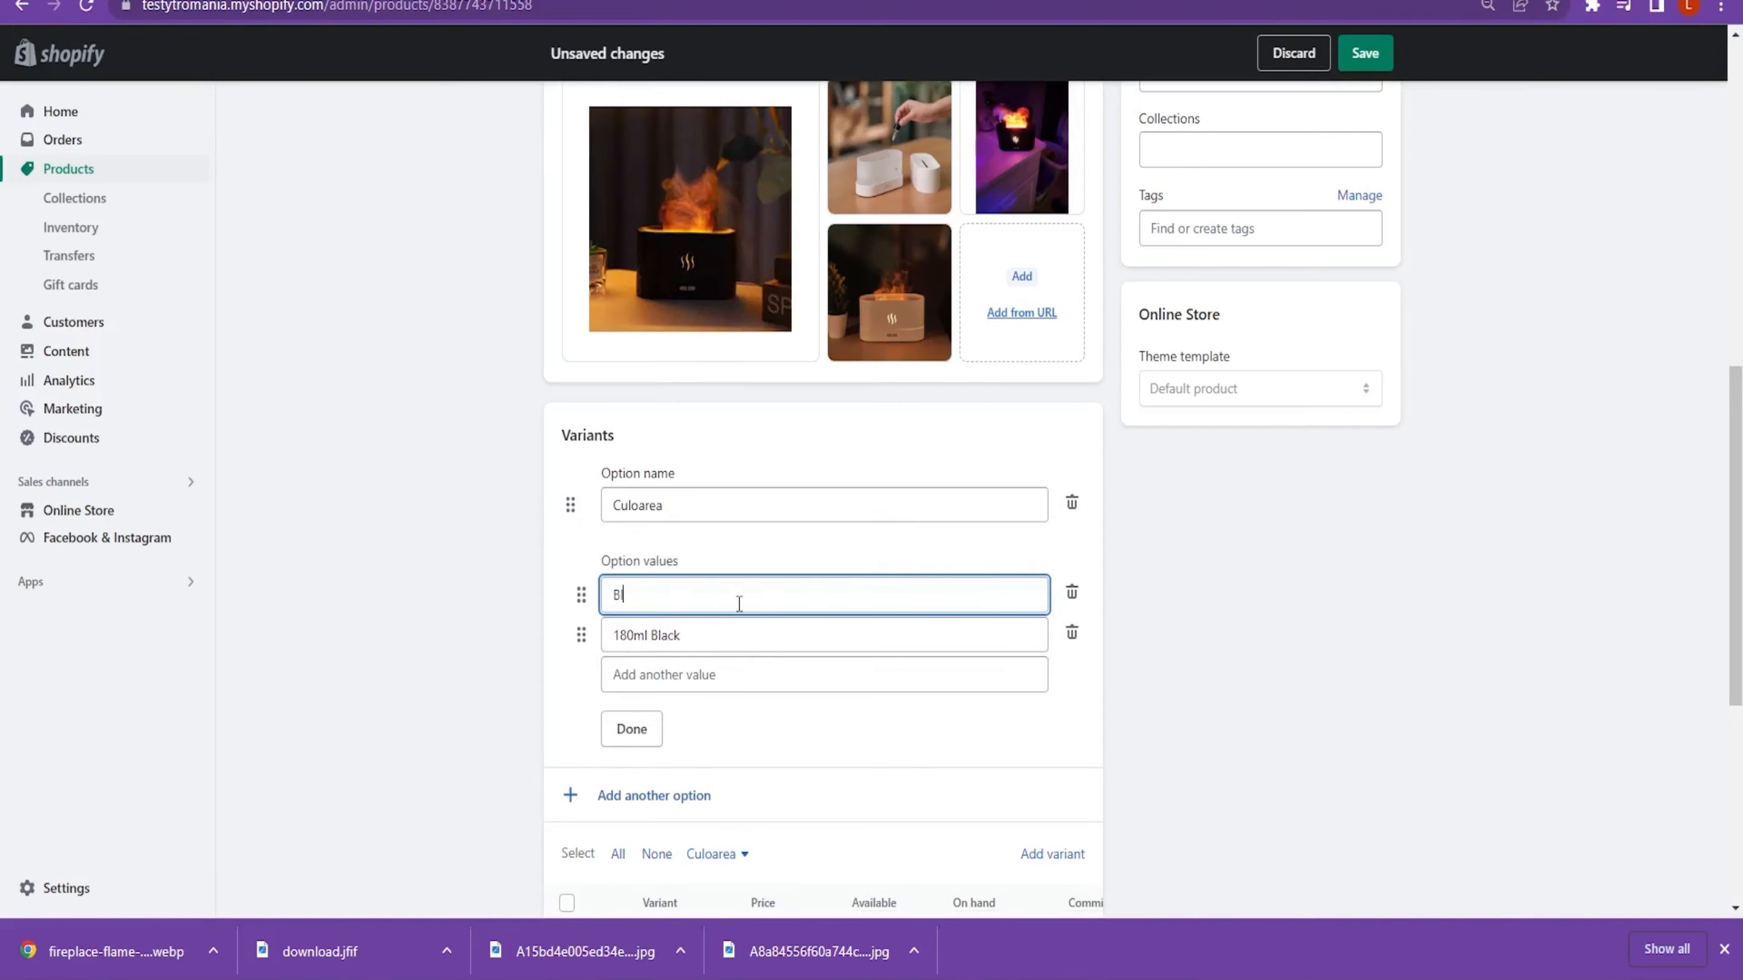
key("BackSpace")
type("Negru")
key("Tab")
key("Tab")
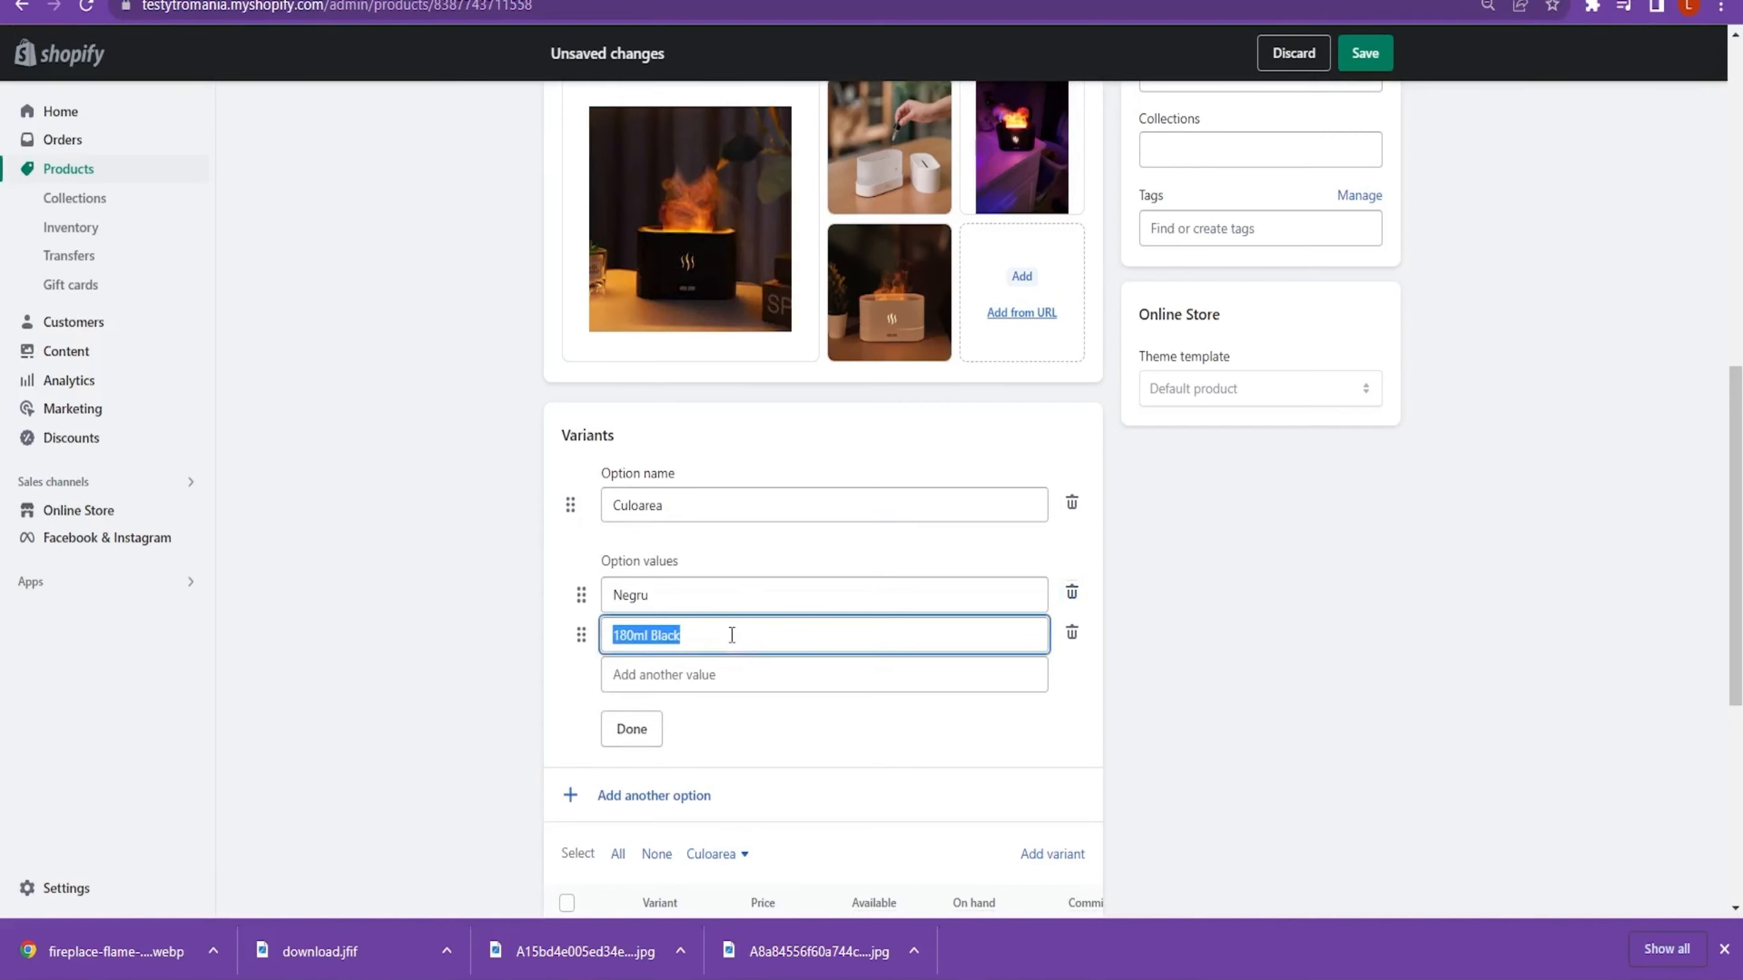
type("Alb")
left_click(631, 729)
- Assign the black diffuser photo to the Negru variant and the light-coloured flame diffuser photo to the Alb variant
scroll(566, 625, "down", 2)
left_click(616, 626)
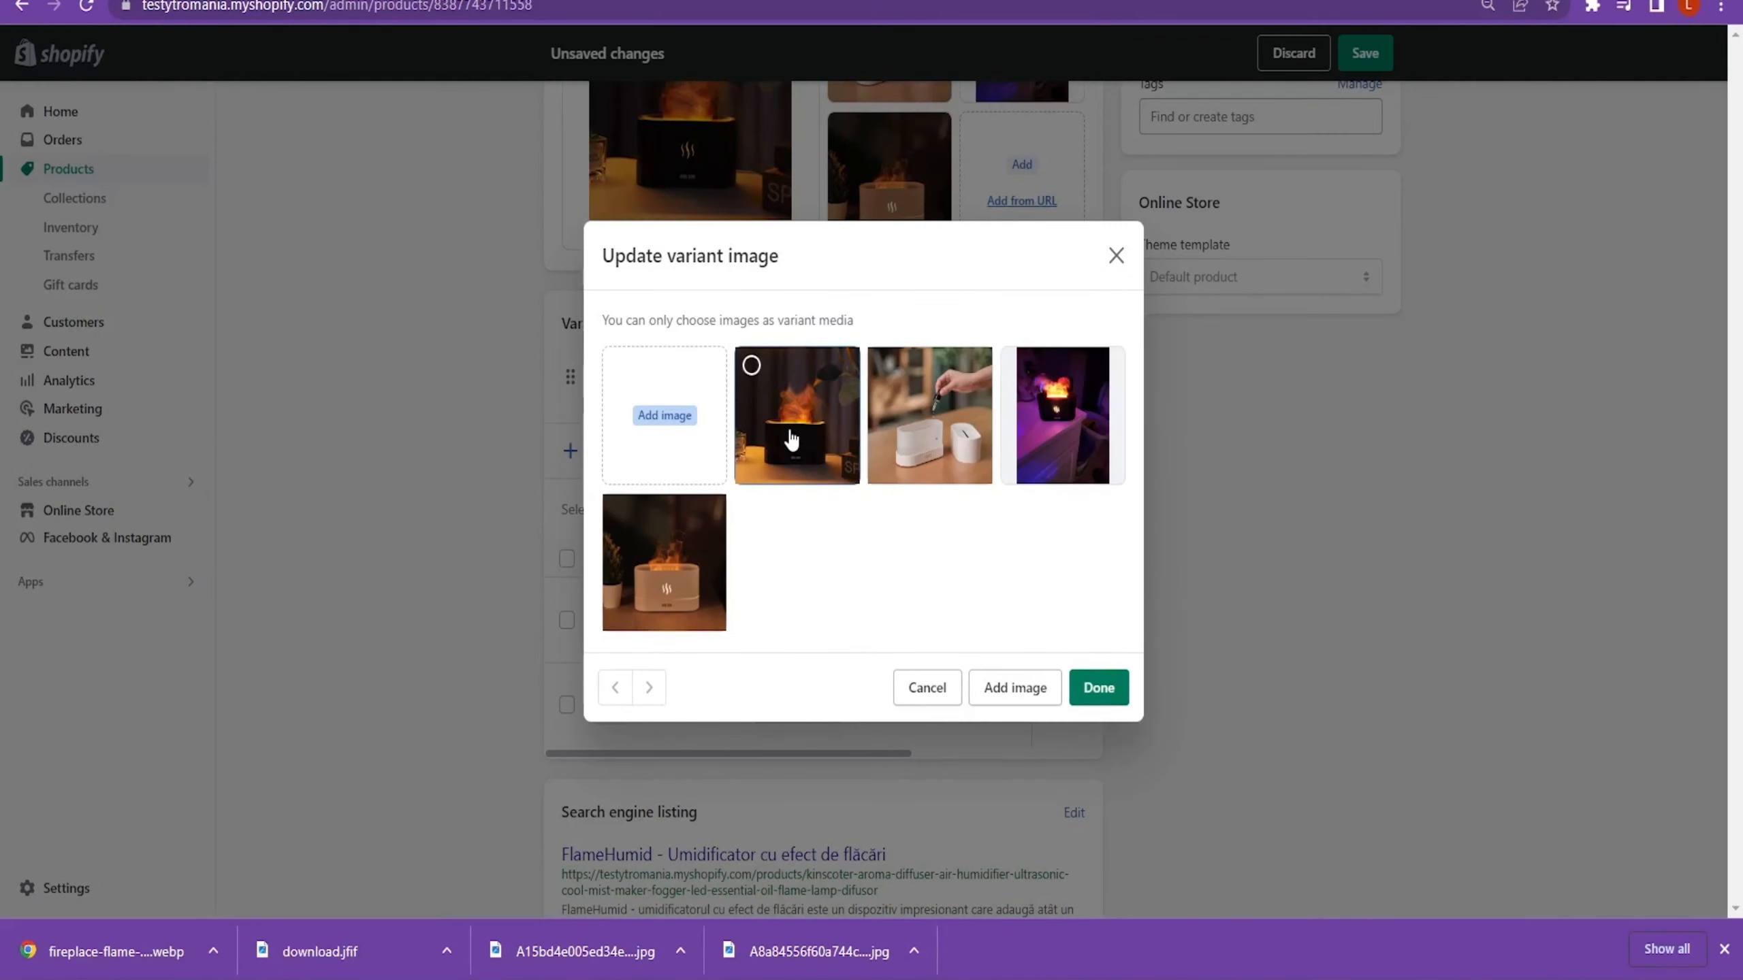
left_click(1091, 684)
left_click(609, 707)
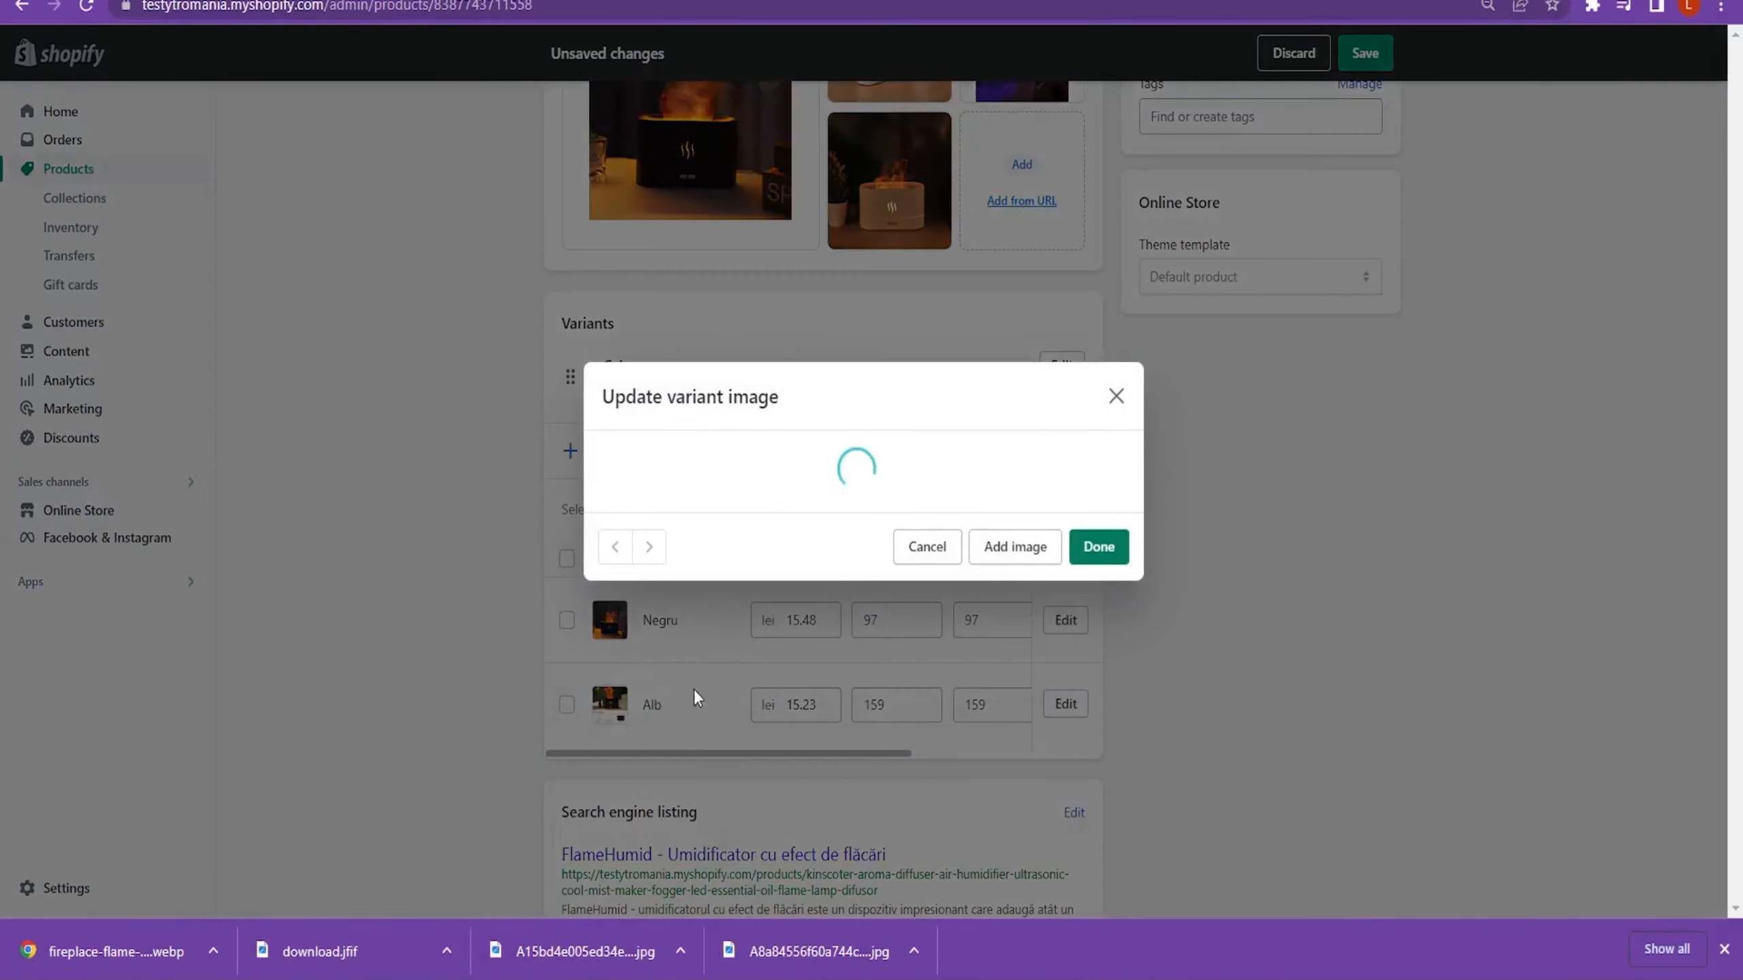
left_click(1097, 687)
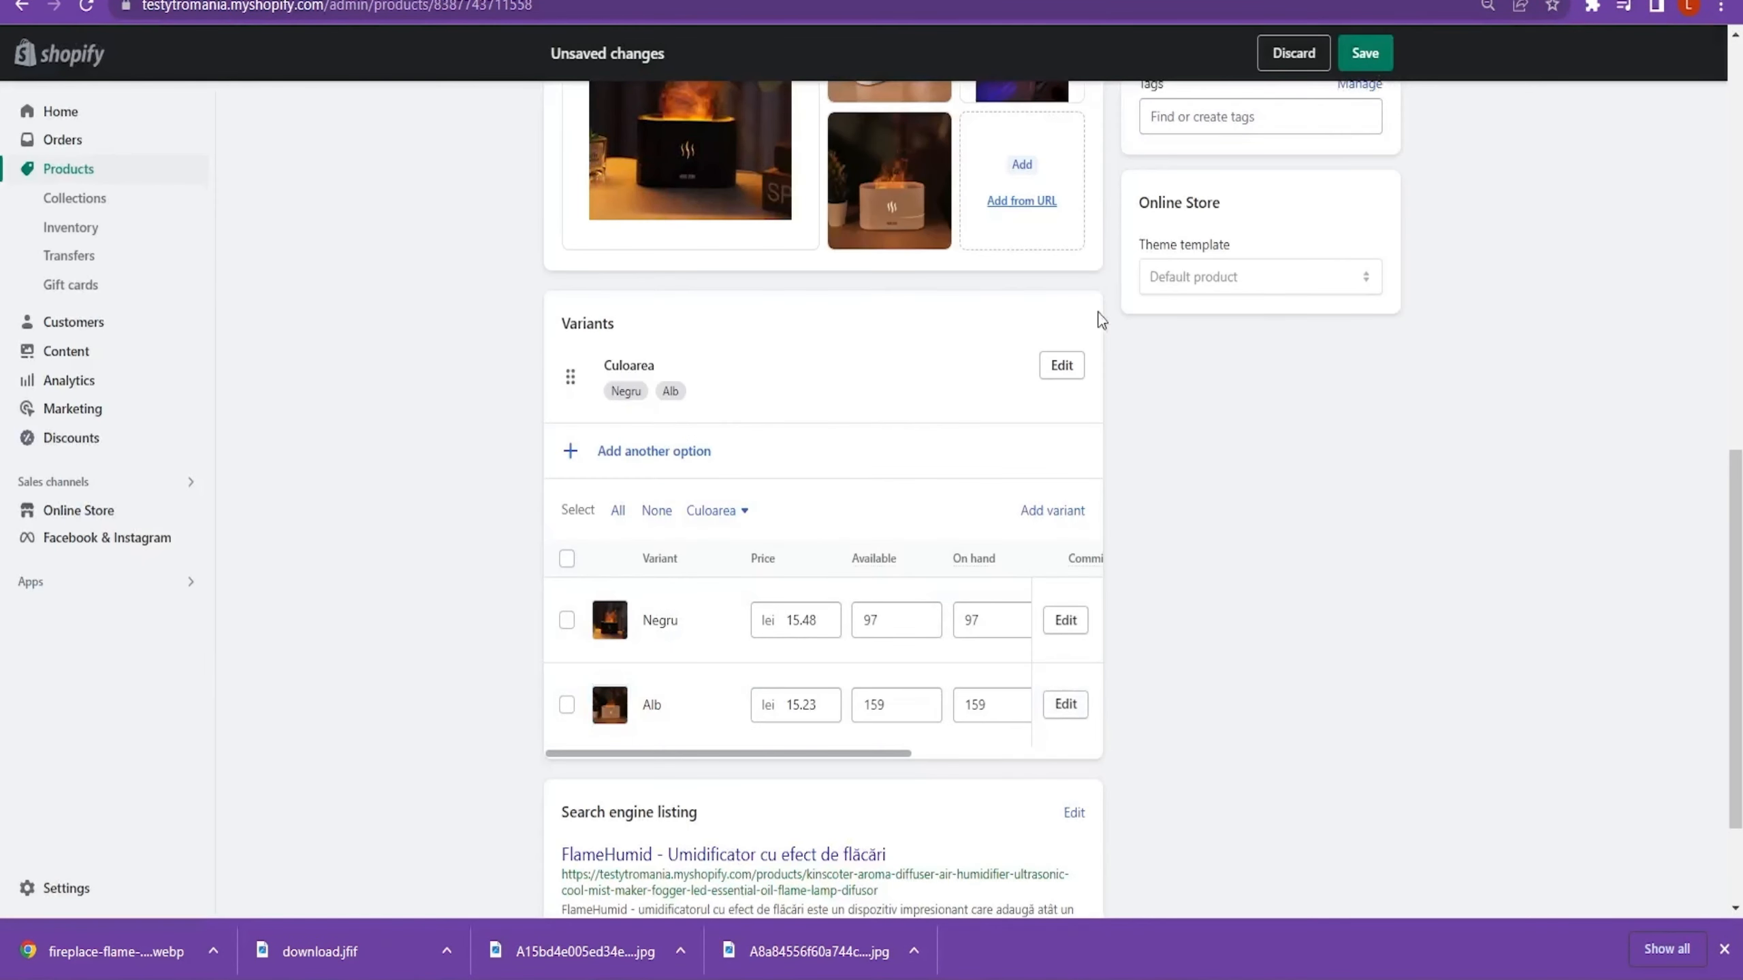
- Save the updated media and variants and open a new store preview of the product
key("ctrl+s")
left_click(1269, 119)
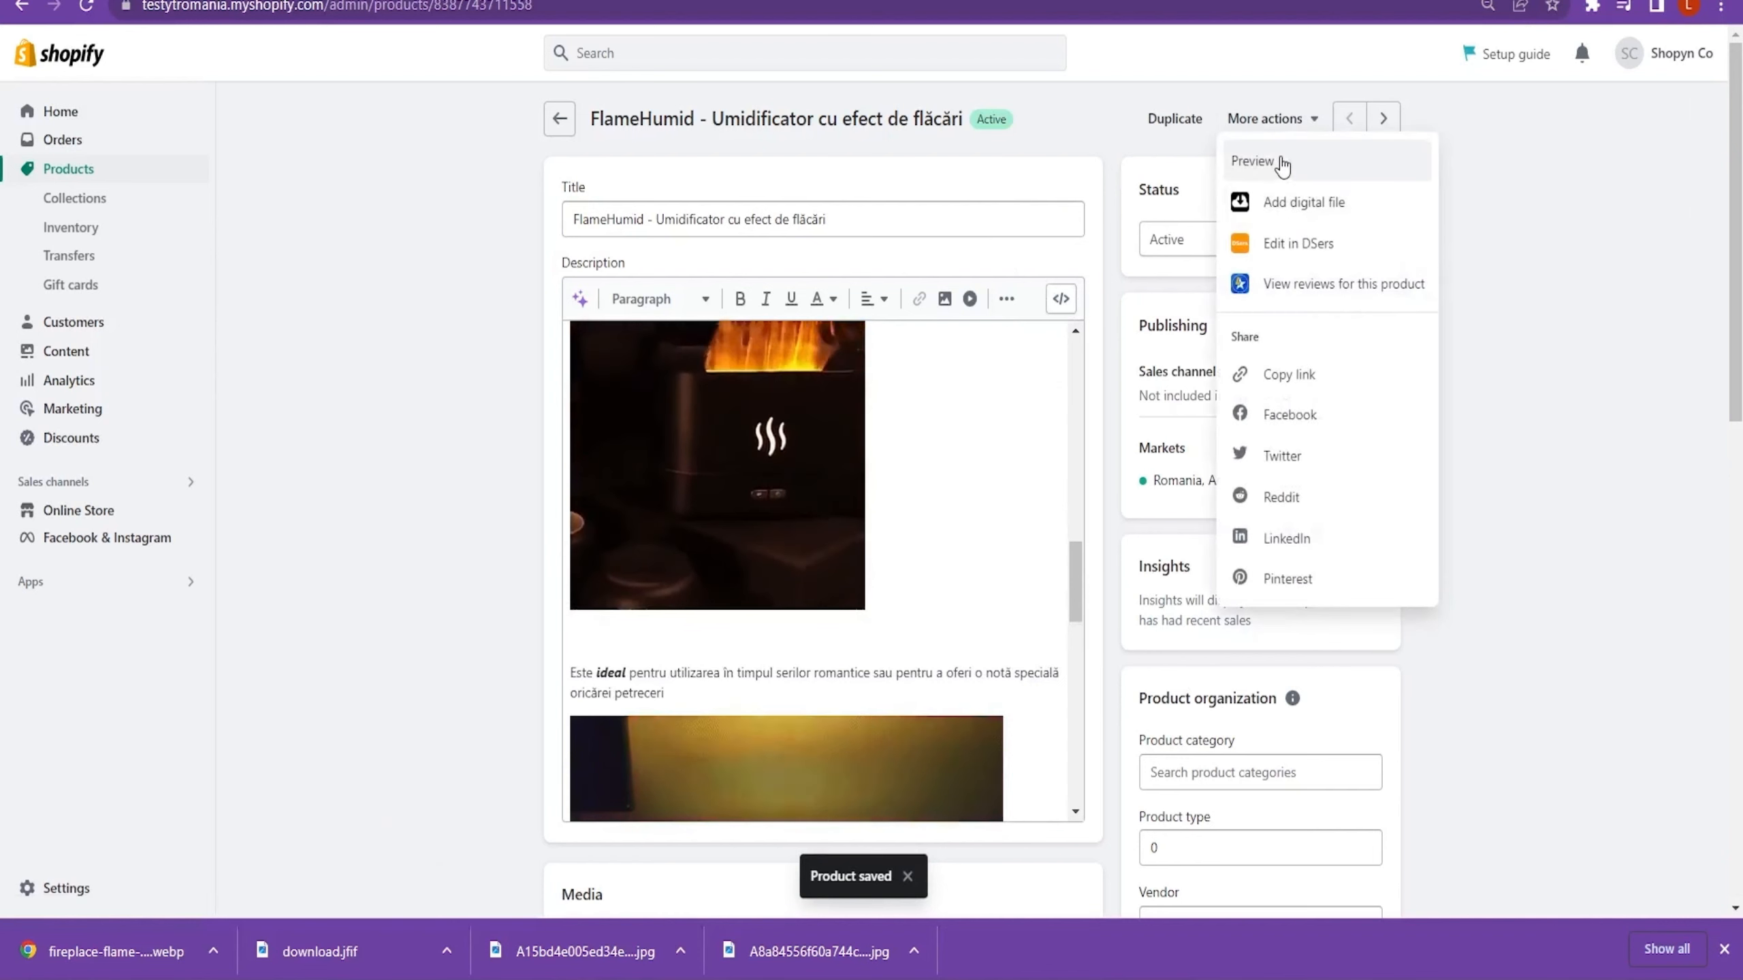
left_click(1252, 161)
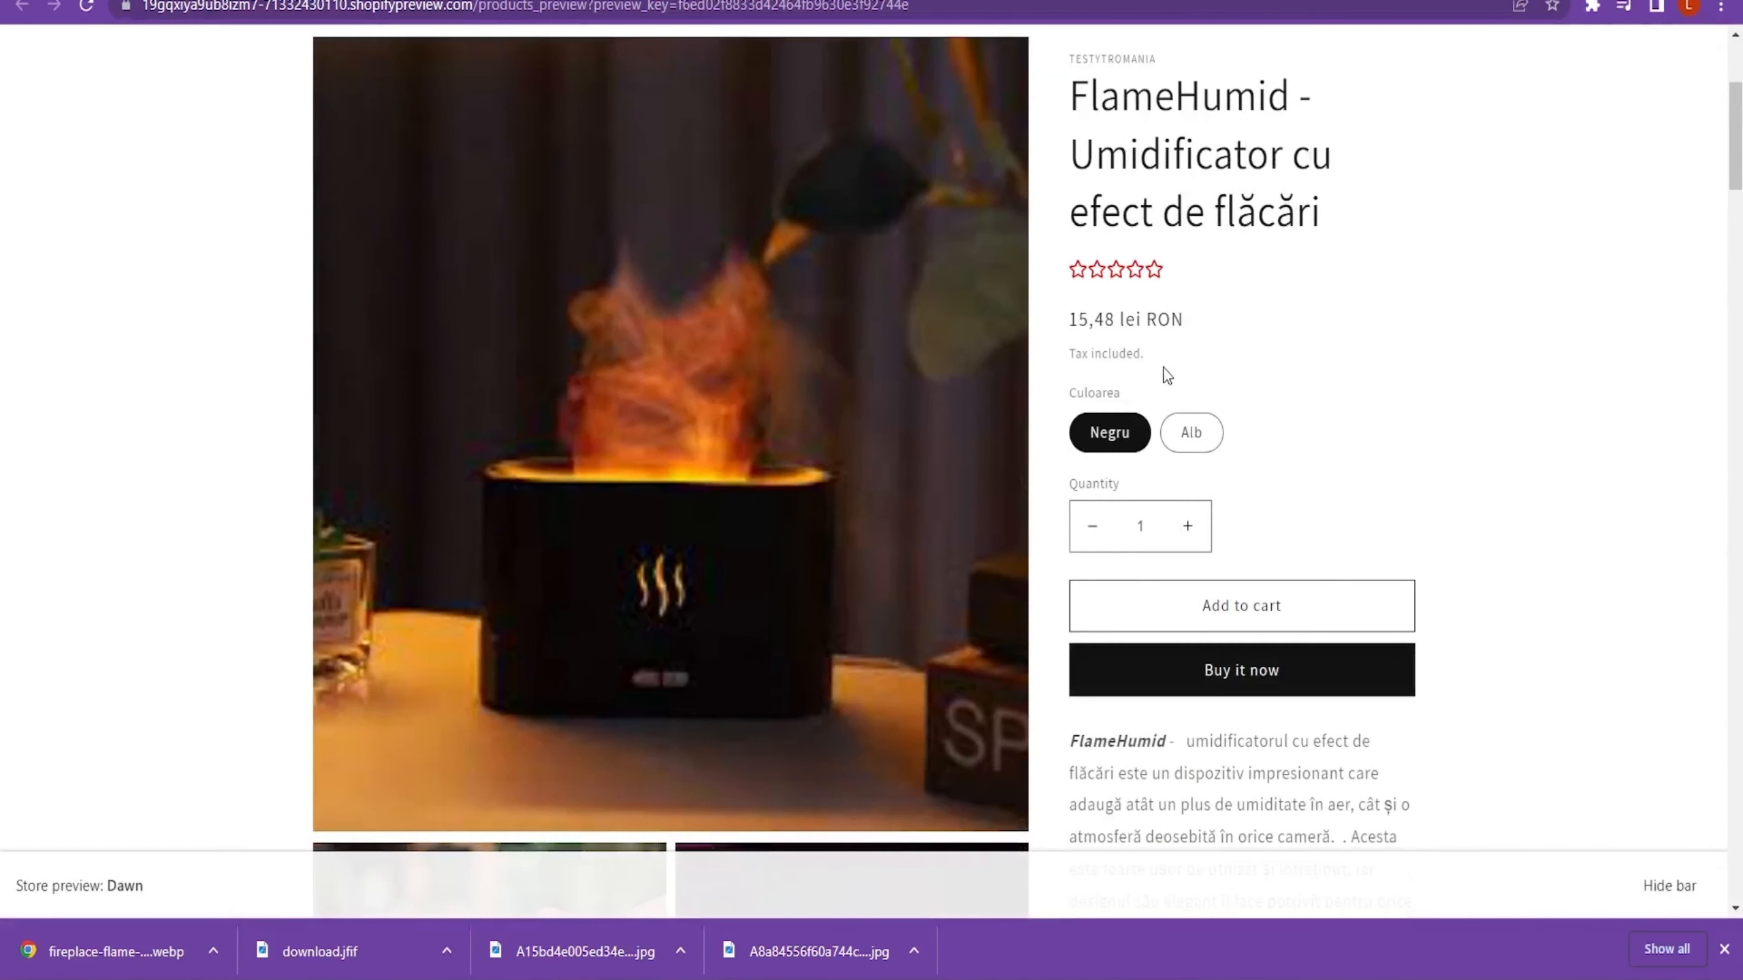
- Check the Alb and Negru variant photos in the store preview and review the product description below them
left_click(1195, 446)
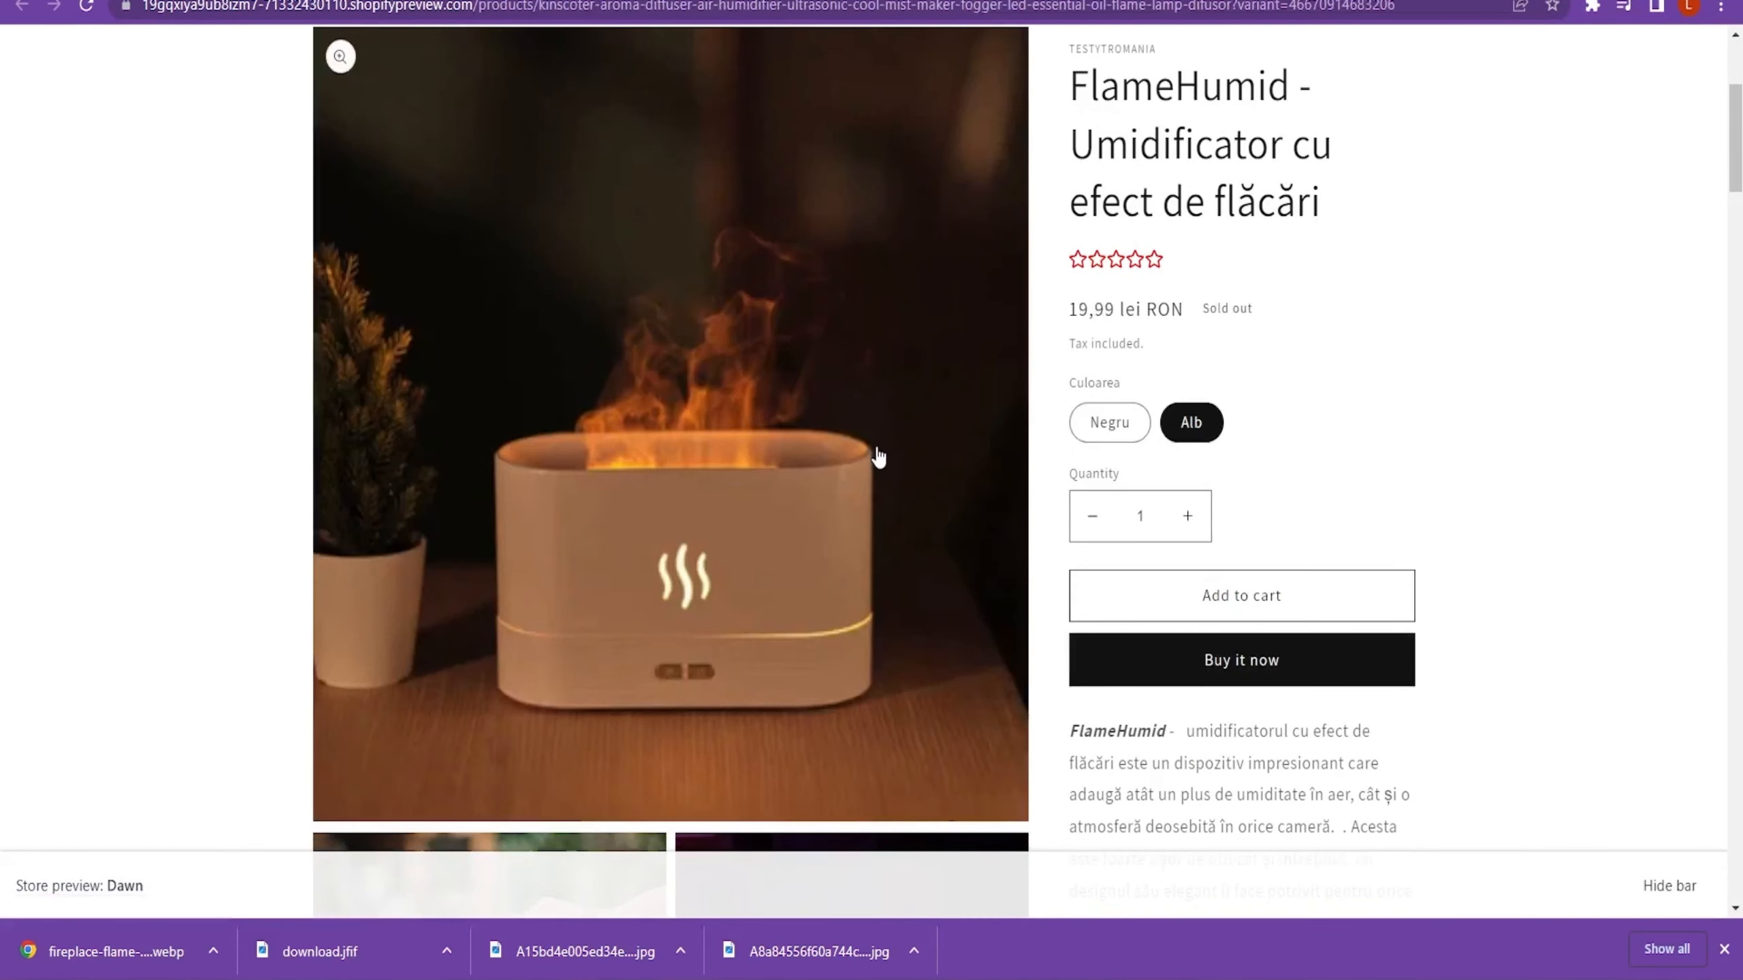
left_click(1117, 423)
scroll(1118, 426, "down", 8)
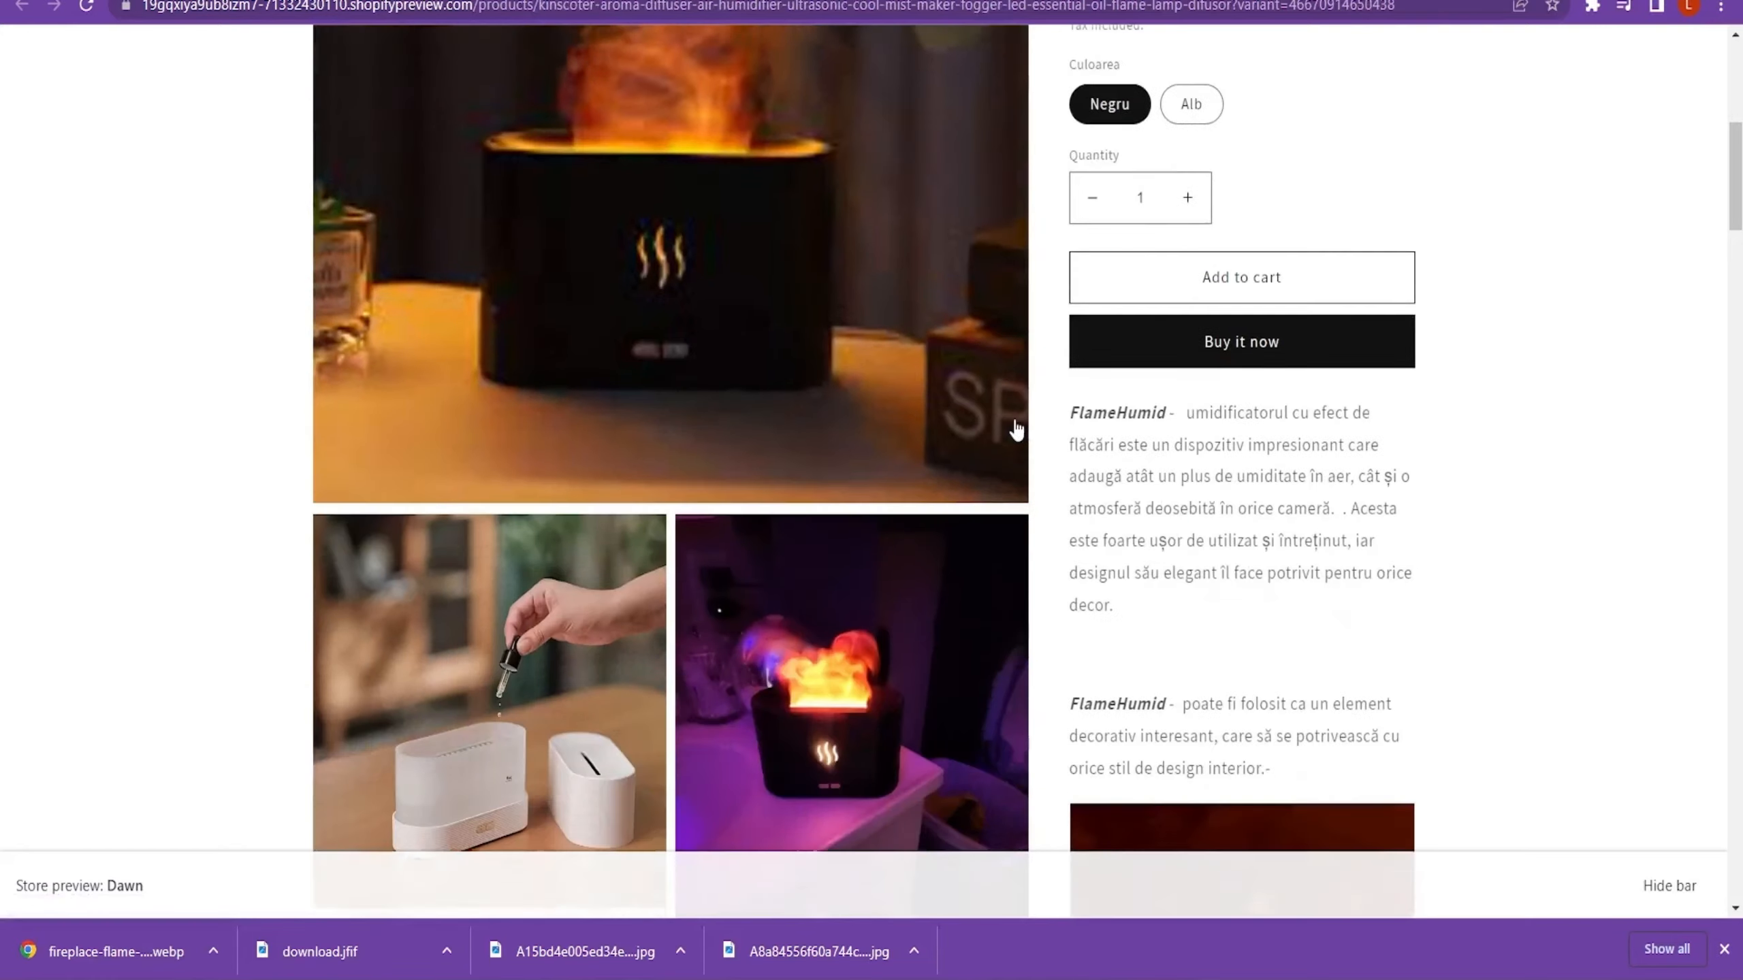
scroll(1126, 427, "down", 14)
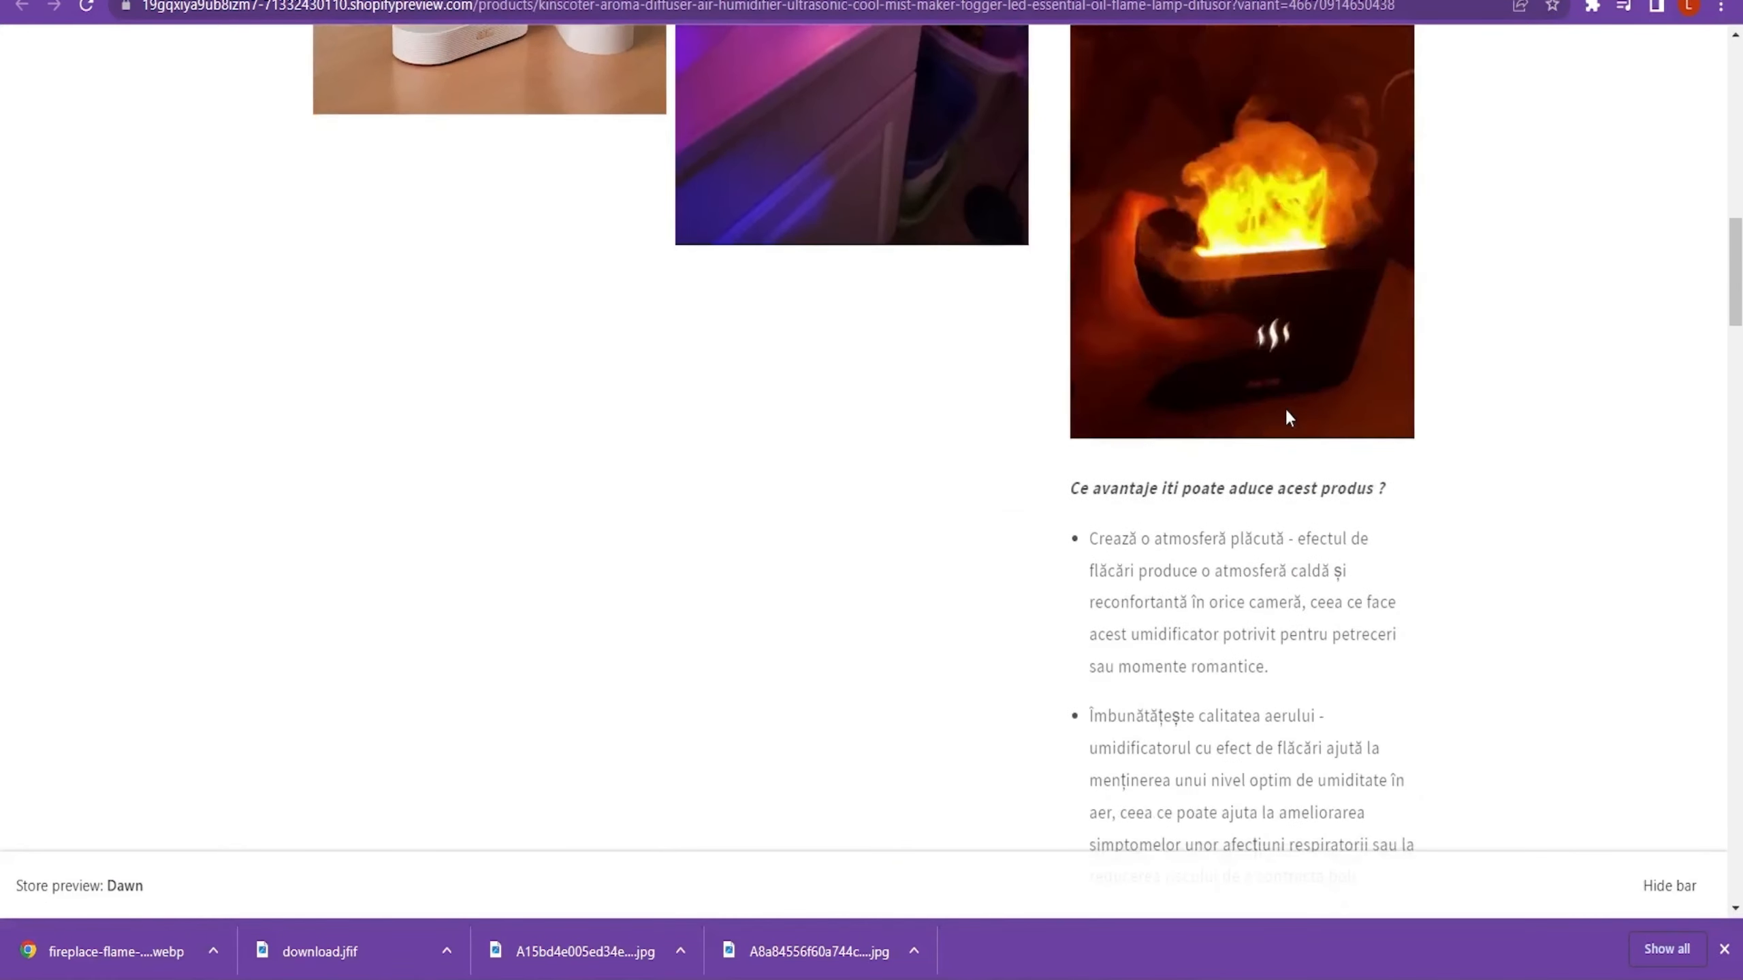
scroll(1270, 402, "down", 16)
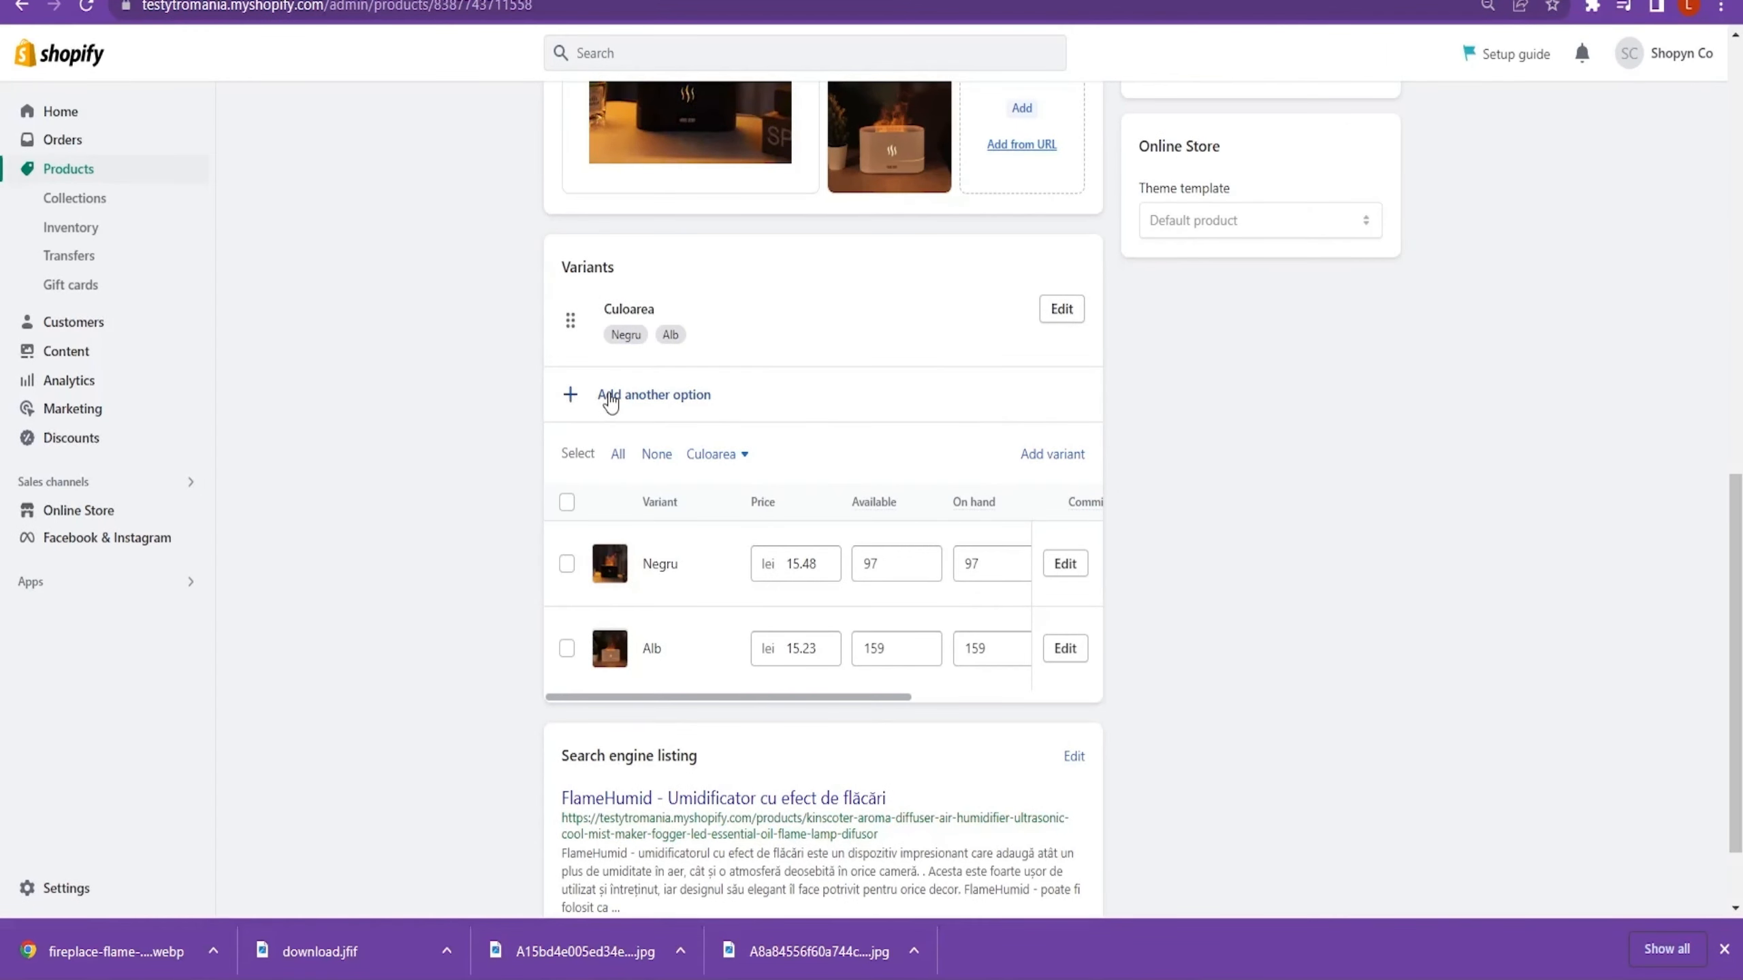
left_click(610, 398)
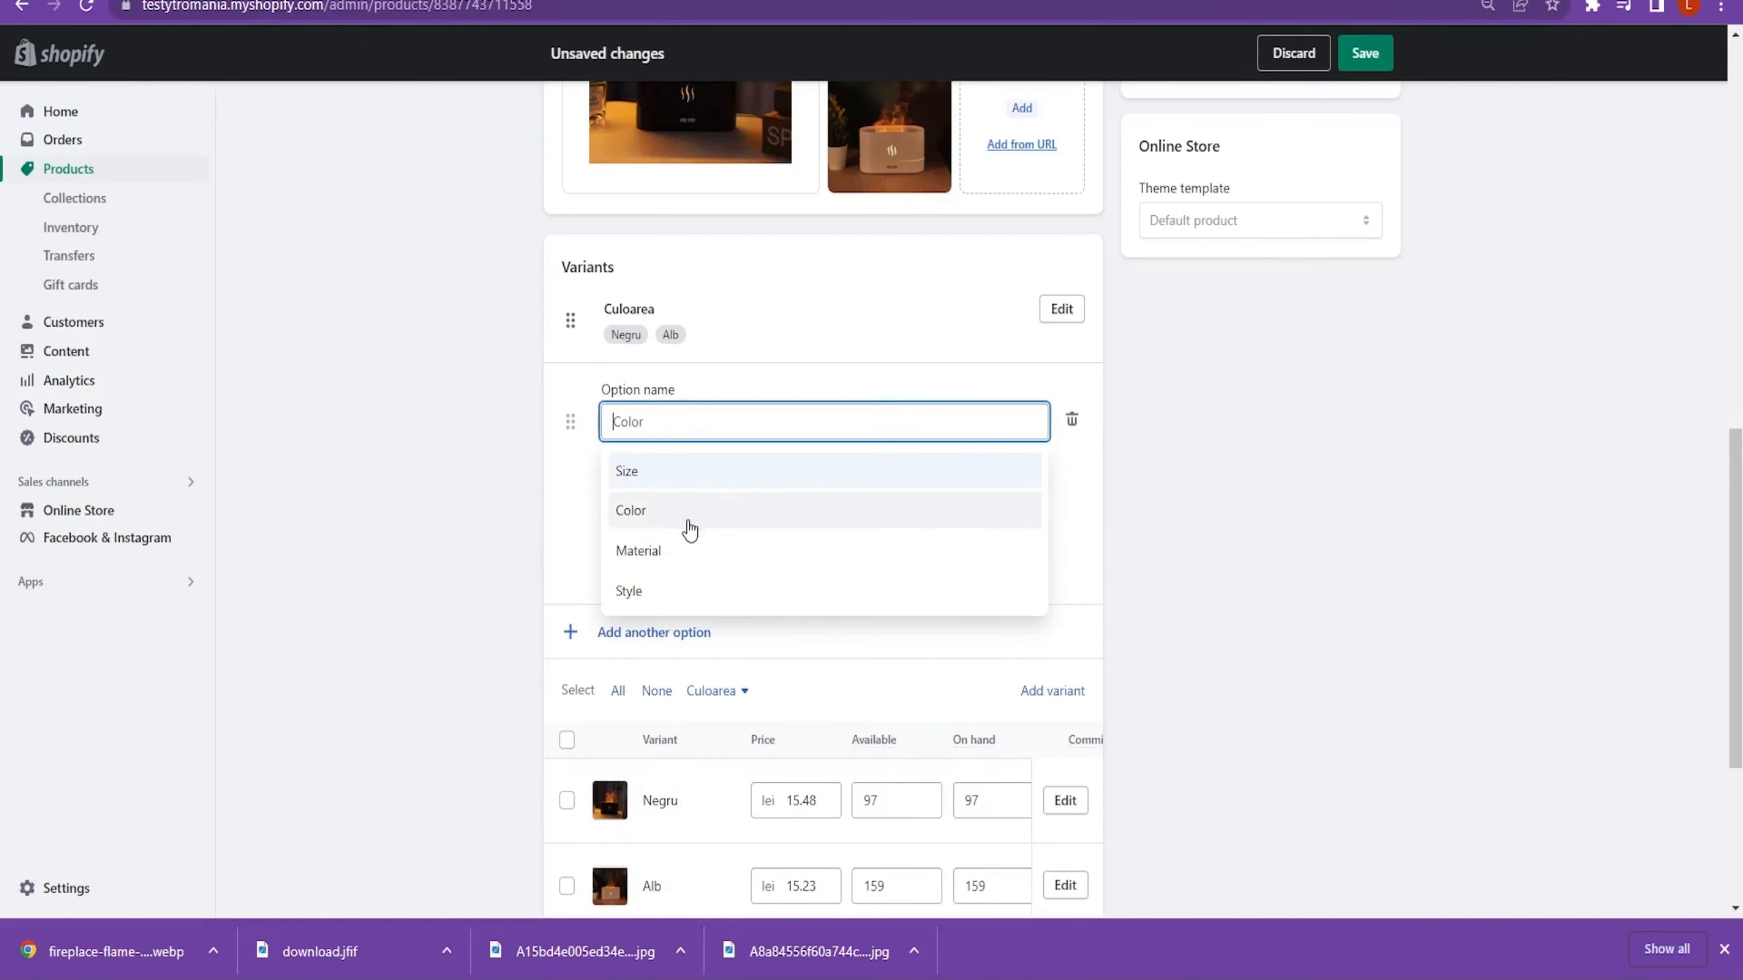
left_click(502, 460)
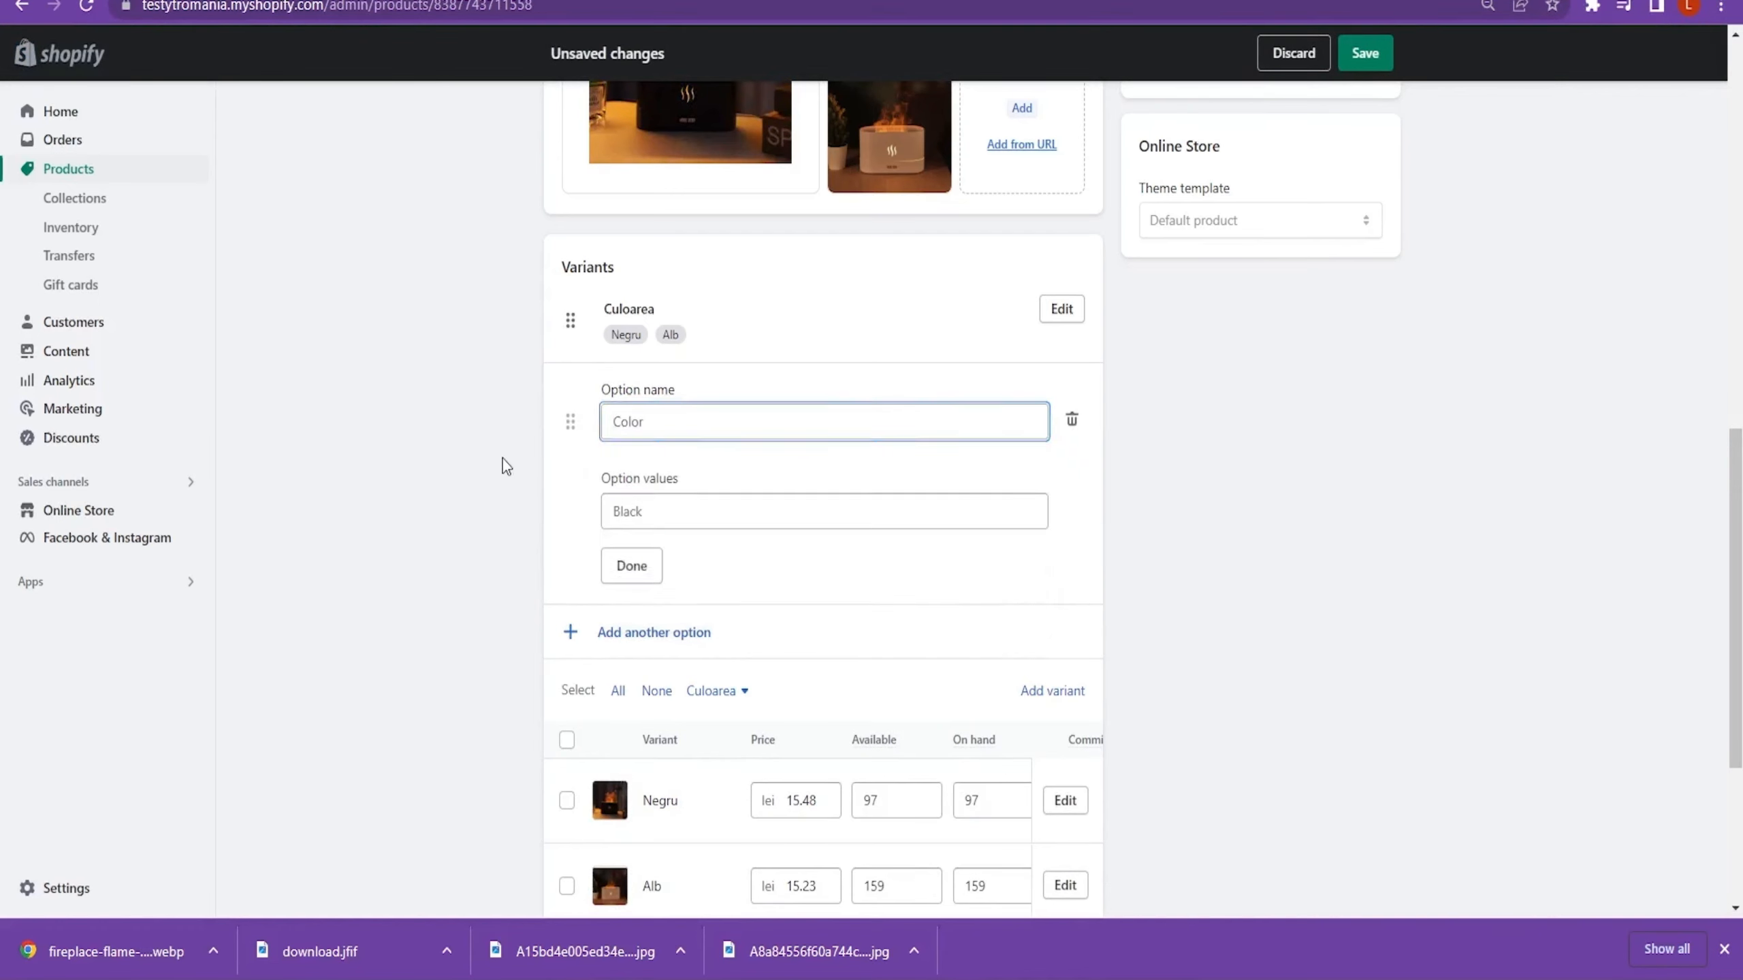
left_click(1078, 431)
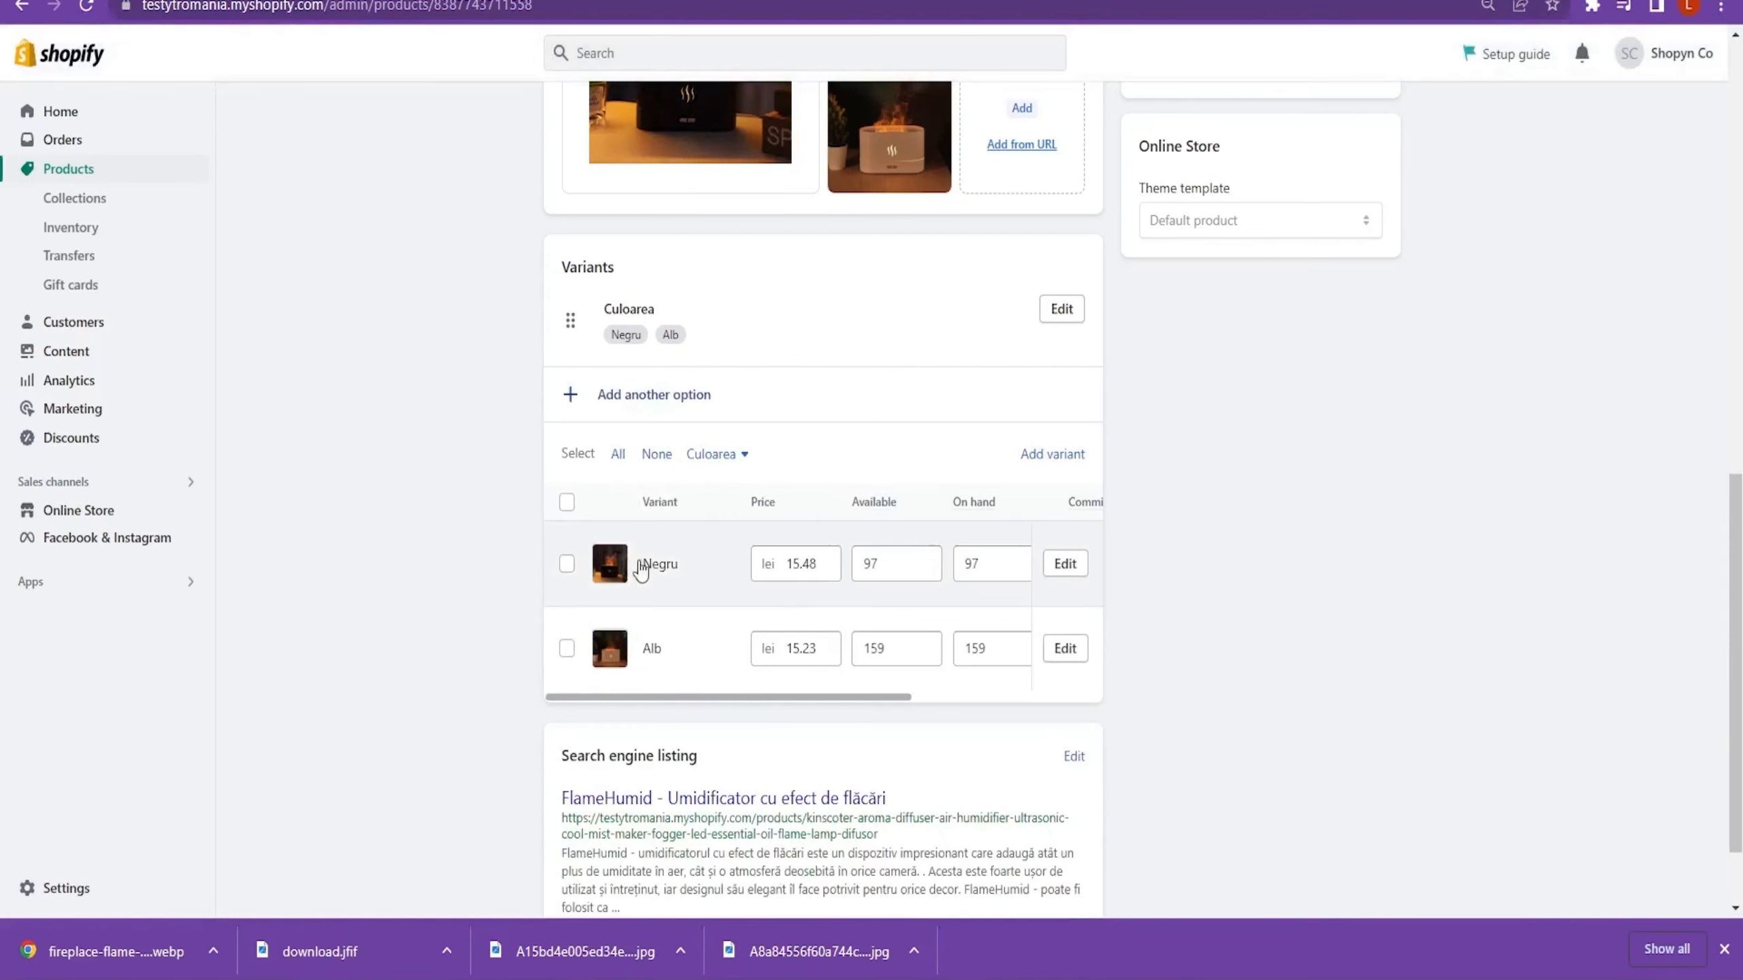
- Set the price of both the Negru and Alb variants to 99 lei and save the product
scroll(638, 570, "down", 2)
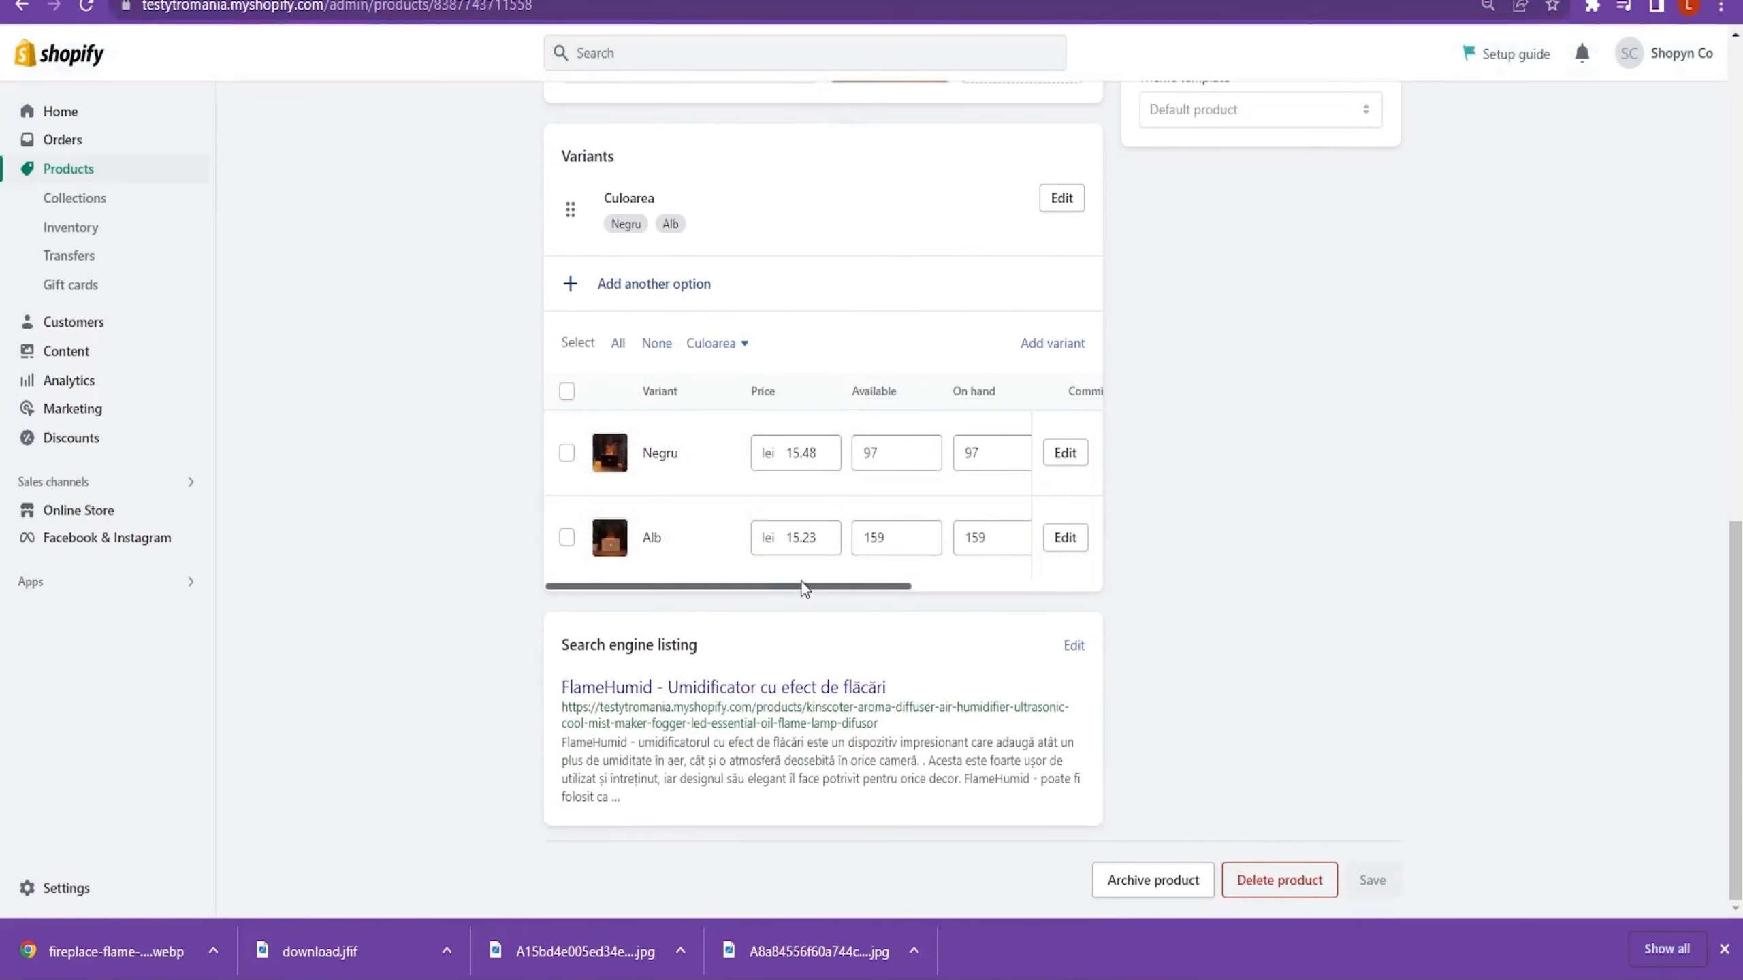
left_click_drag(819, 454, 764, 455)
type("99")
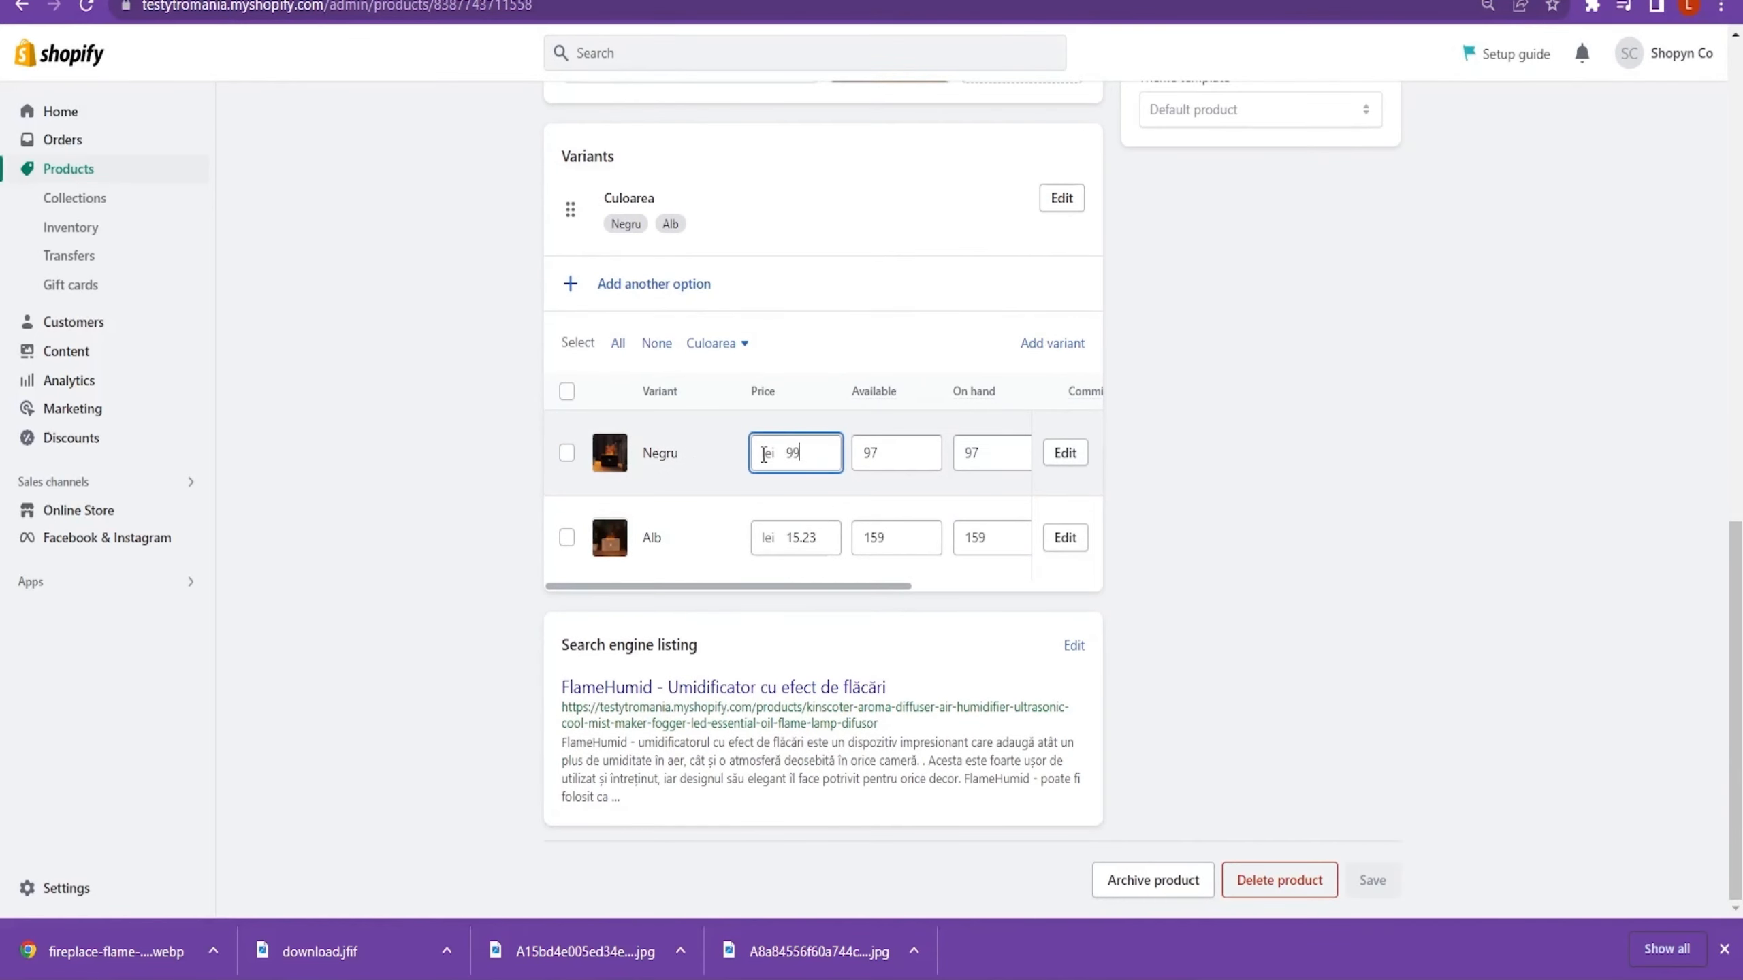
key("Return")
type("99")
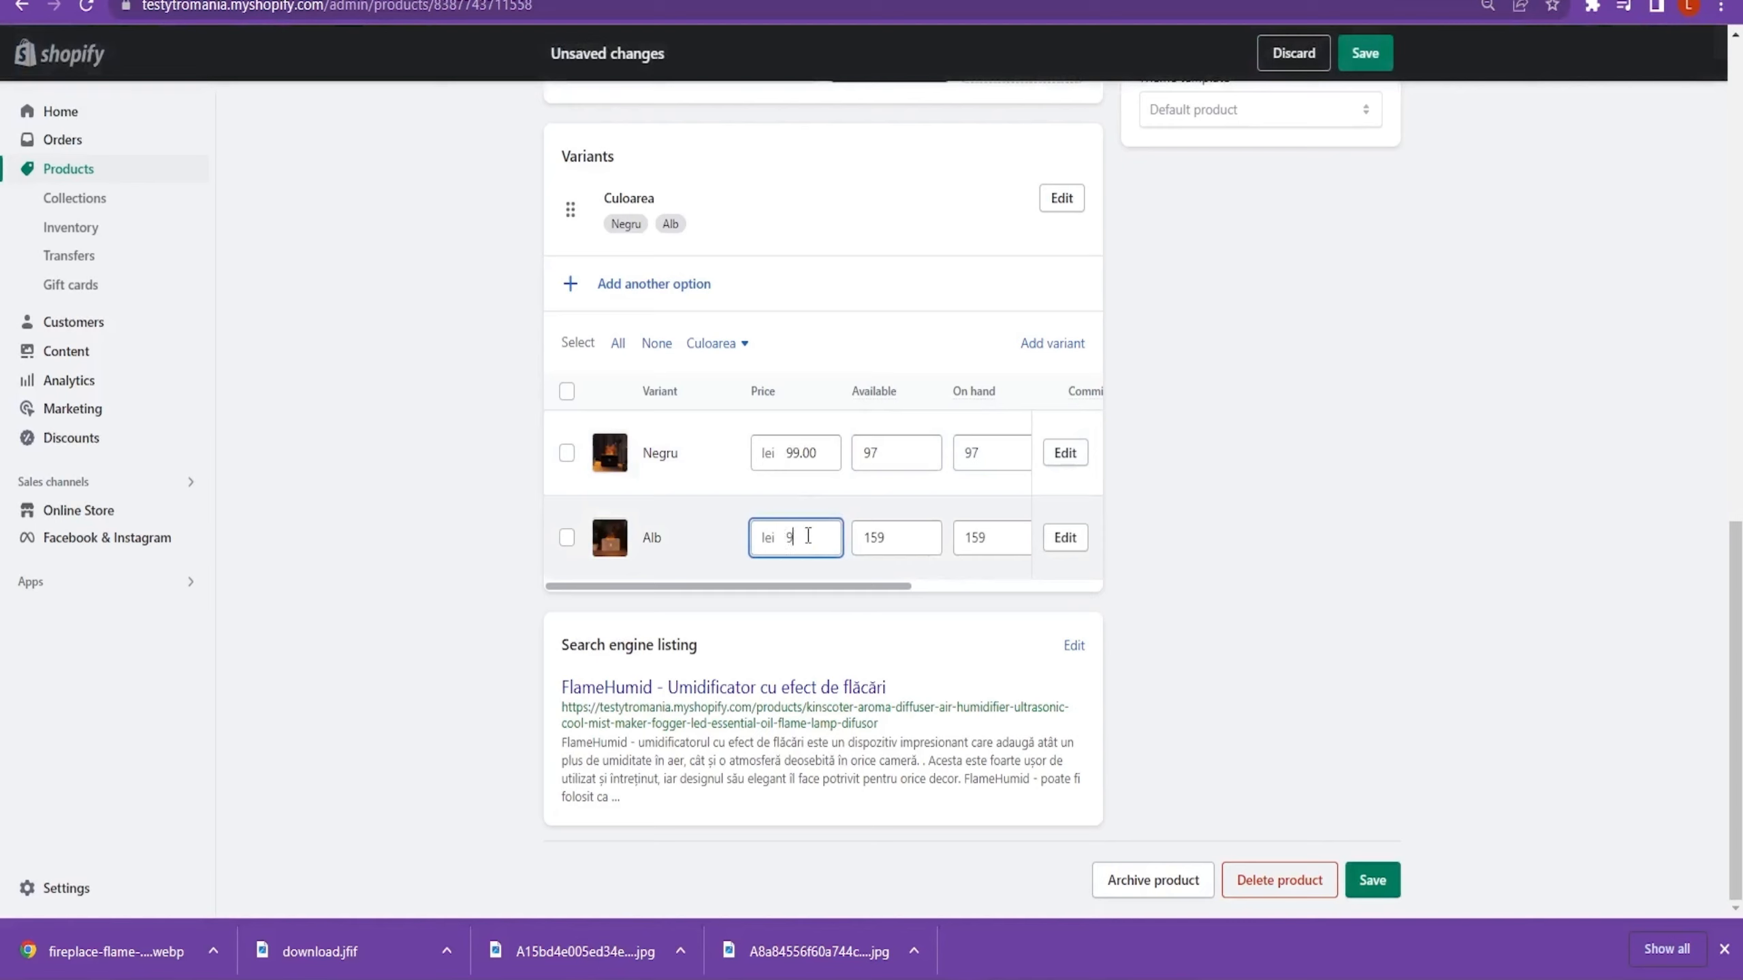
left_click(892, 468)
scroll(892, 468, "right", 5)
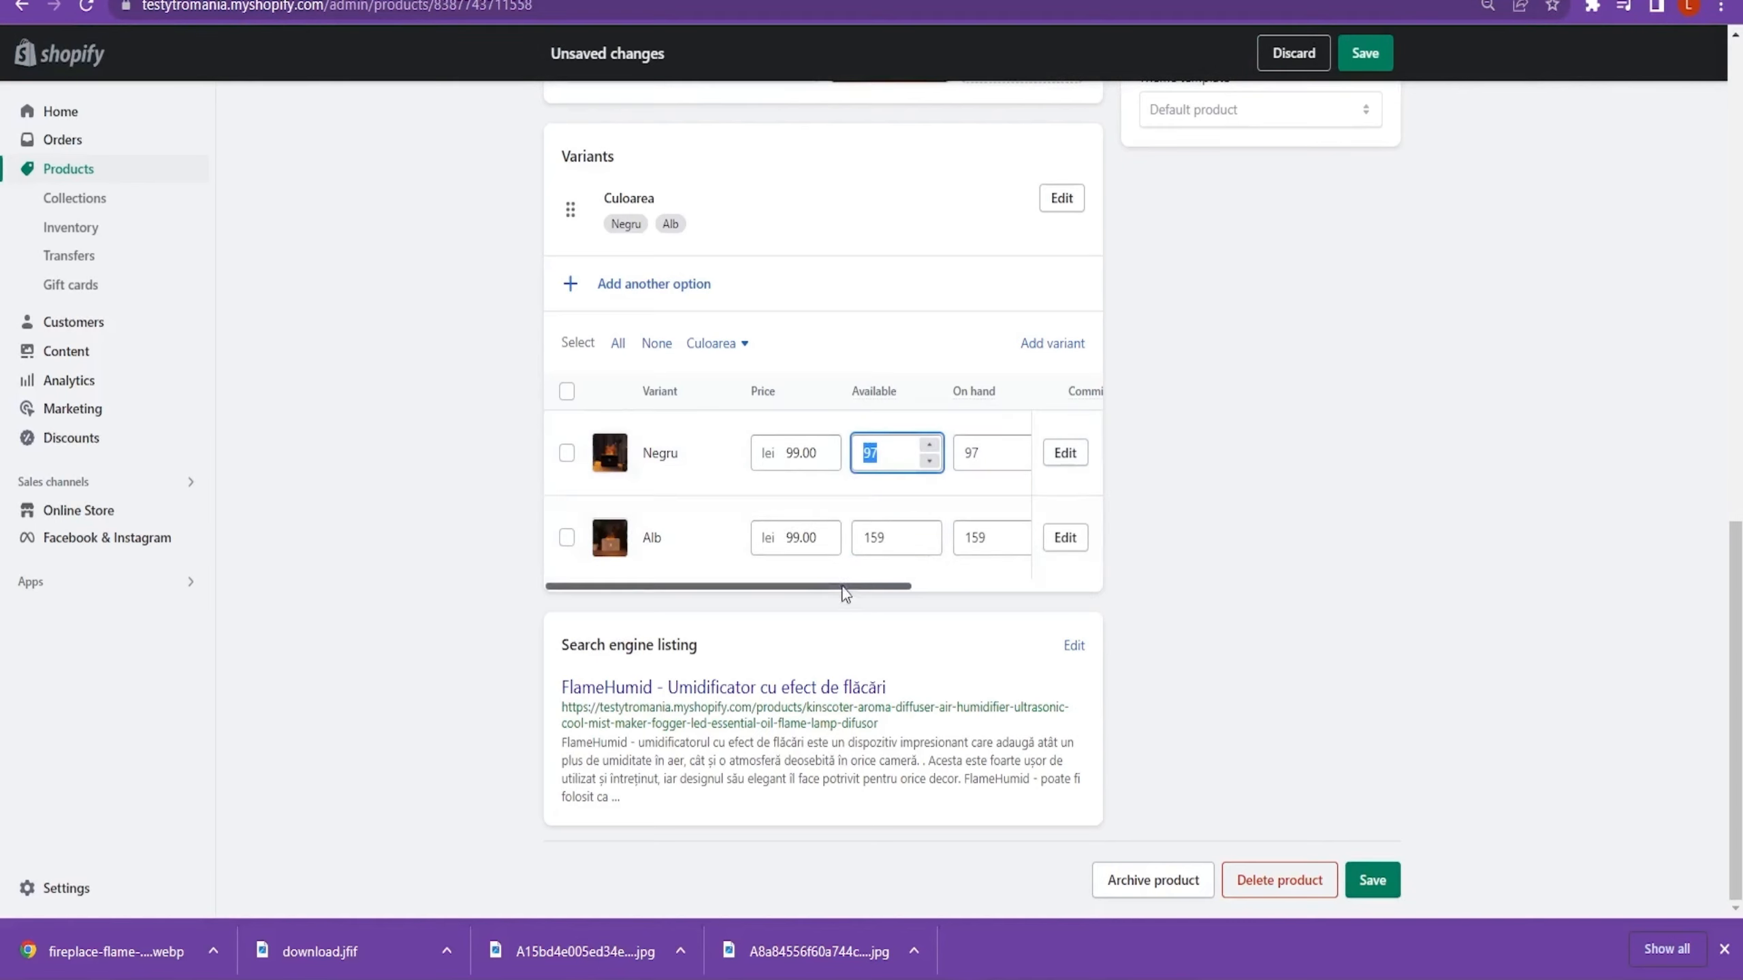
left_click(1376, 58)
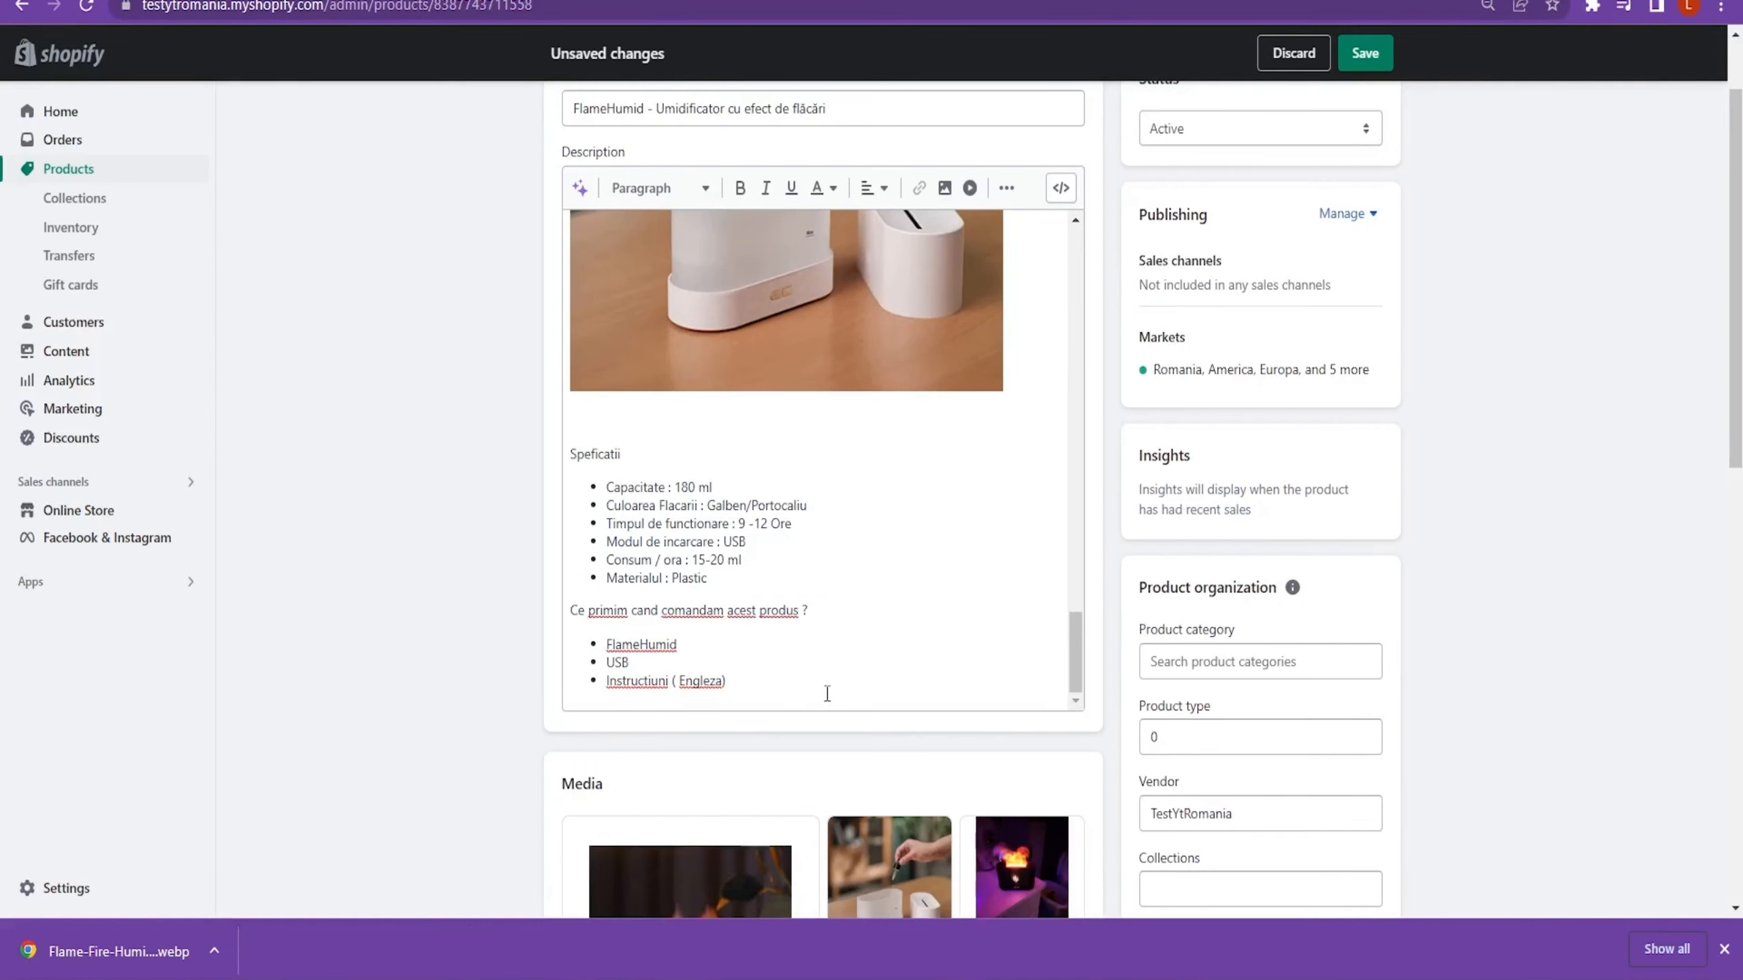
- Add the line "Dimensiunile" after the package contents list in the description and insert the product dimensions photo below it
key("Return")
key("Return")
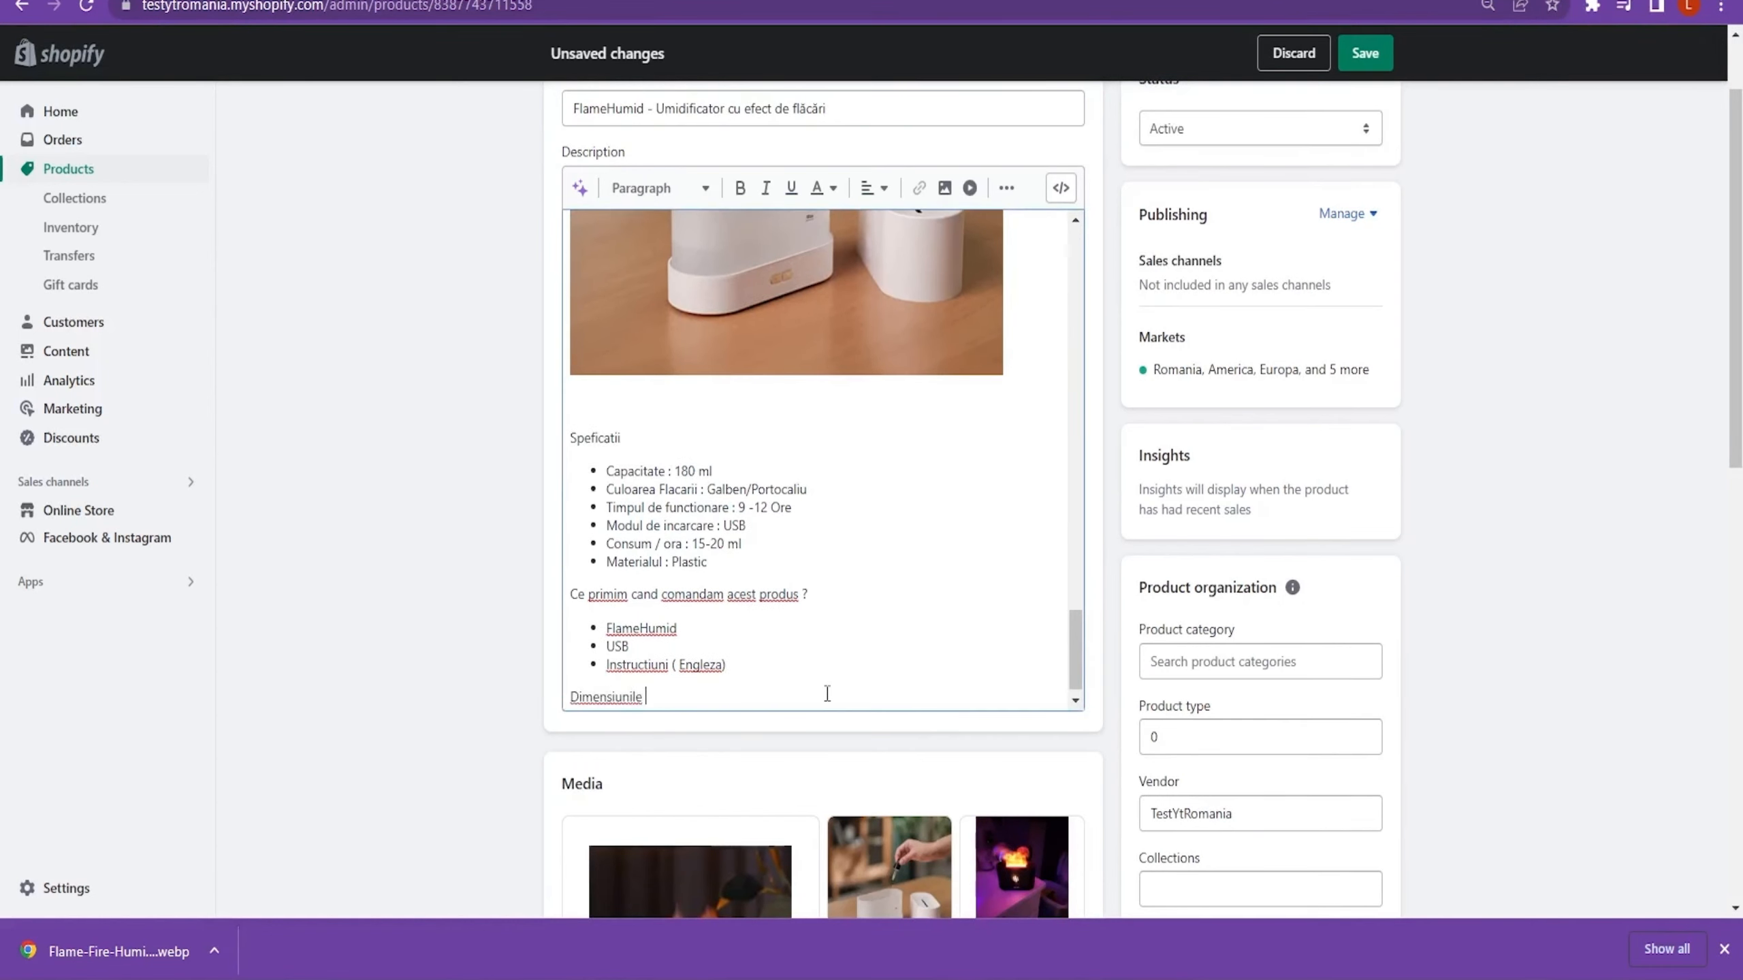
key("Return")
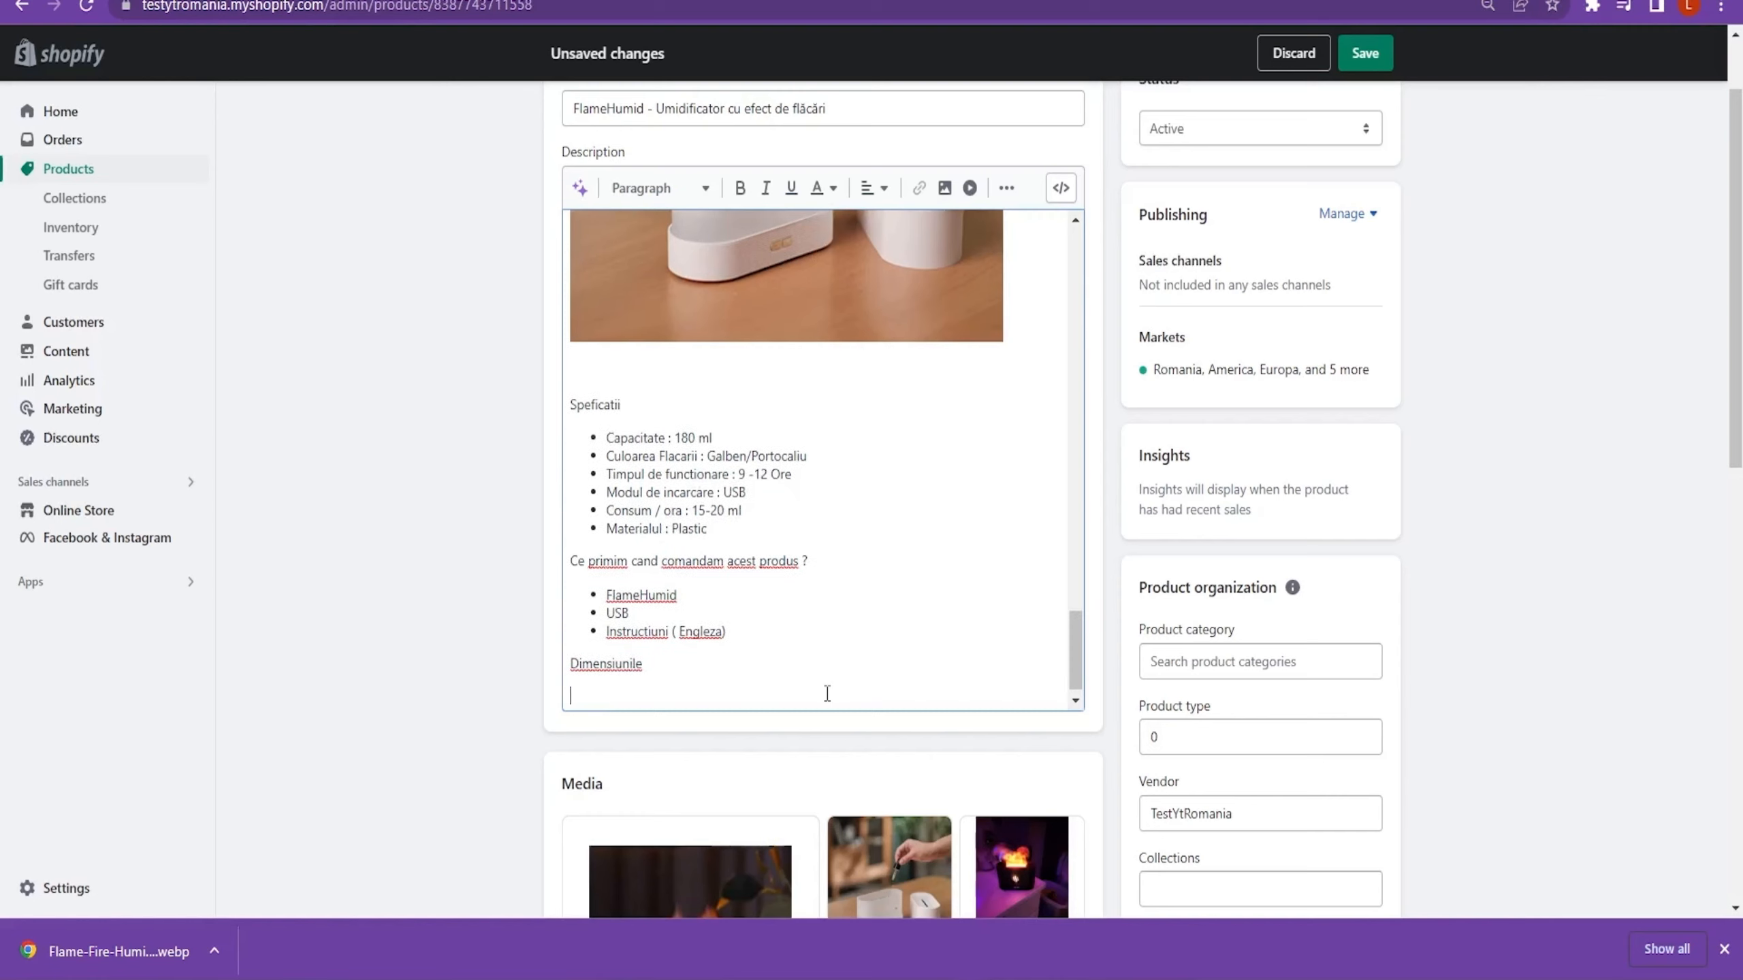
left_click(942, 196)
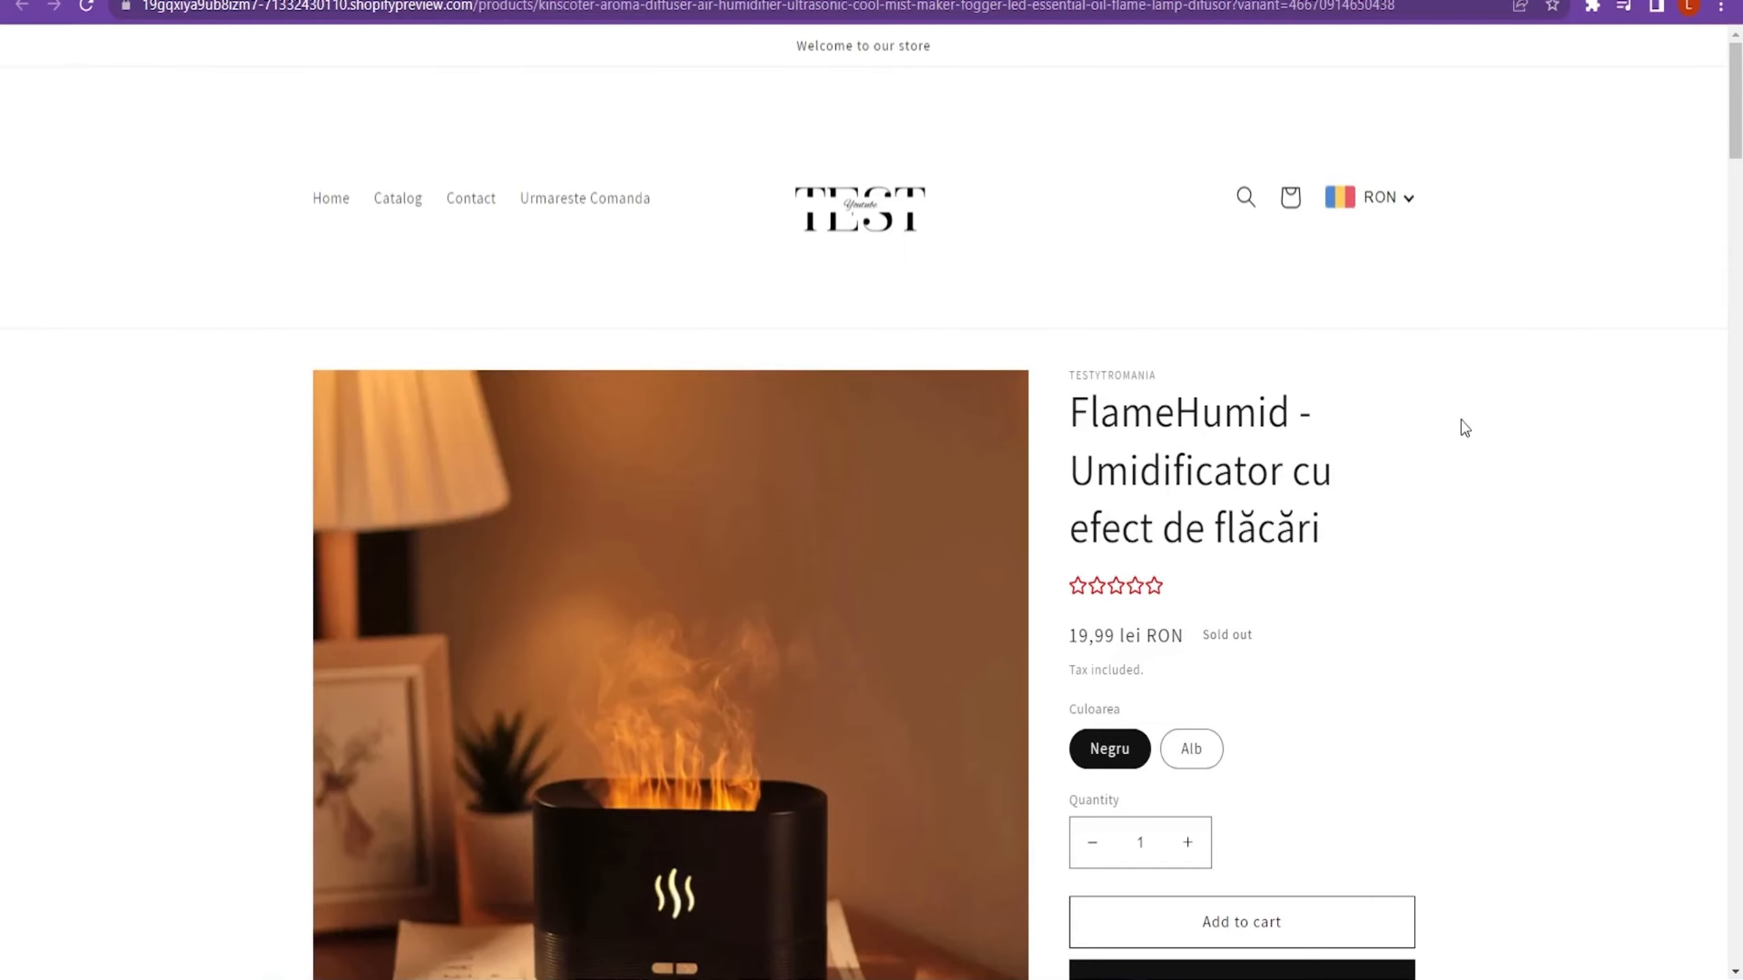
- Review the product preview from the photos through the full description to the dimensions image and the collapsible rows
scroll(1464, 426, "down", 6)
scroll(1462, 421, "down", 7)
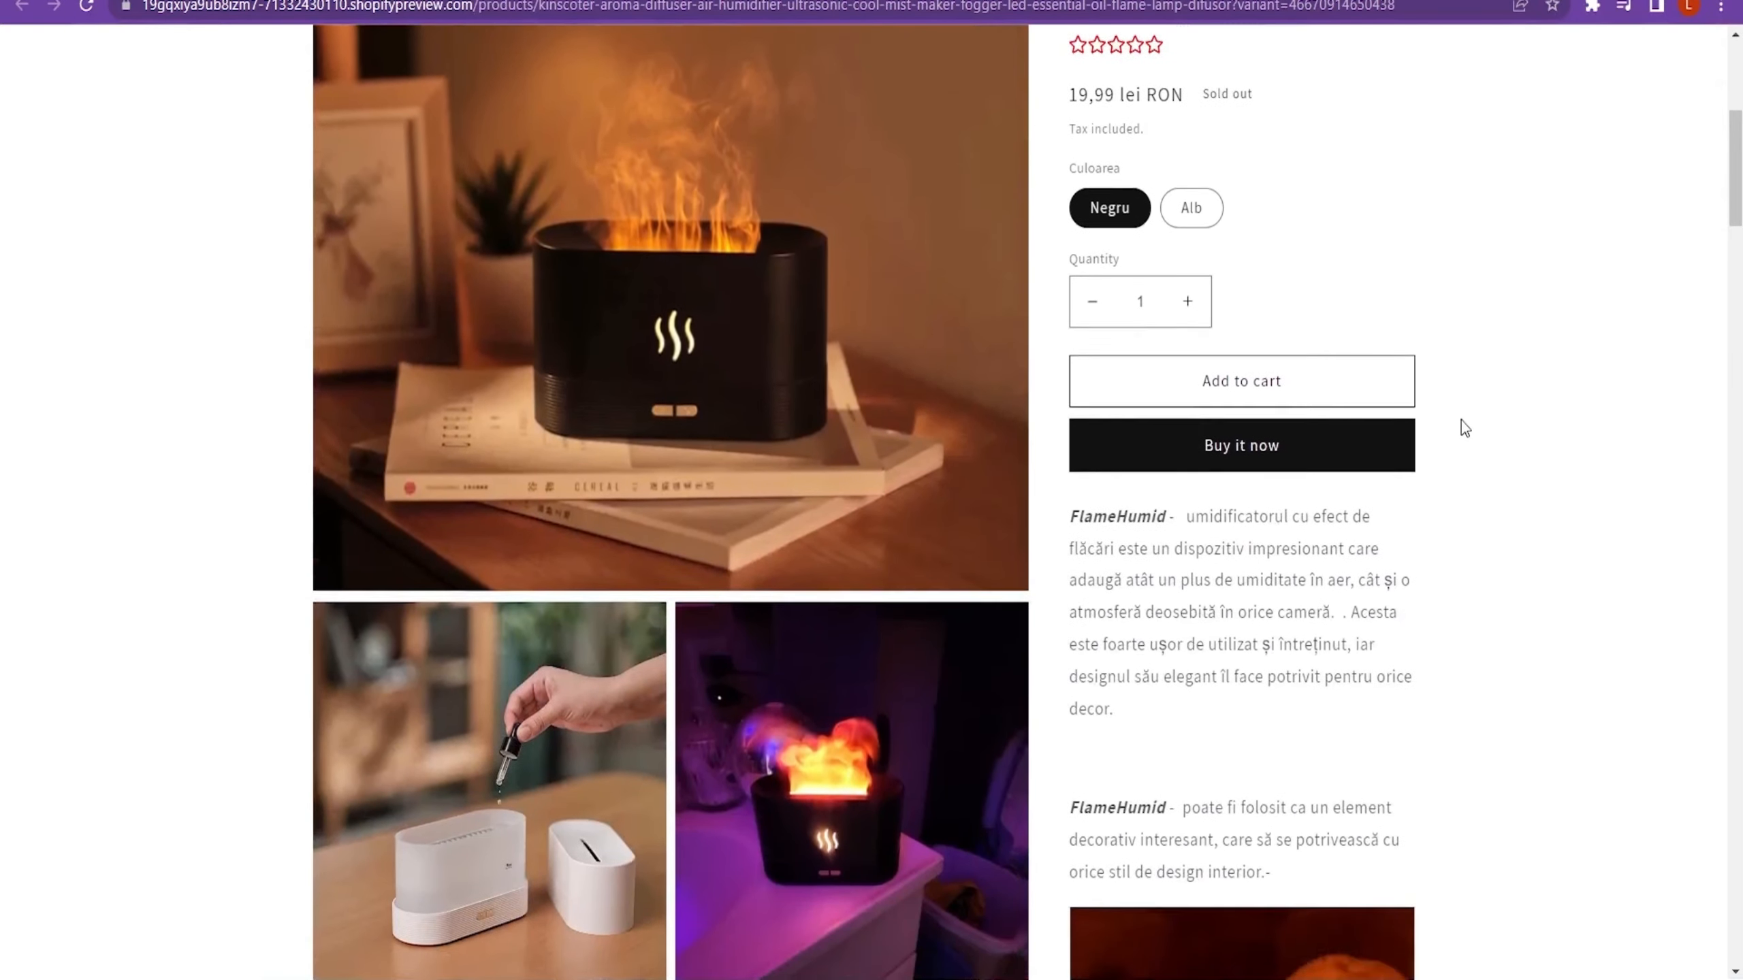
scroll(1469, 434, "down", 7)
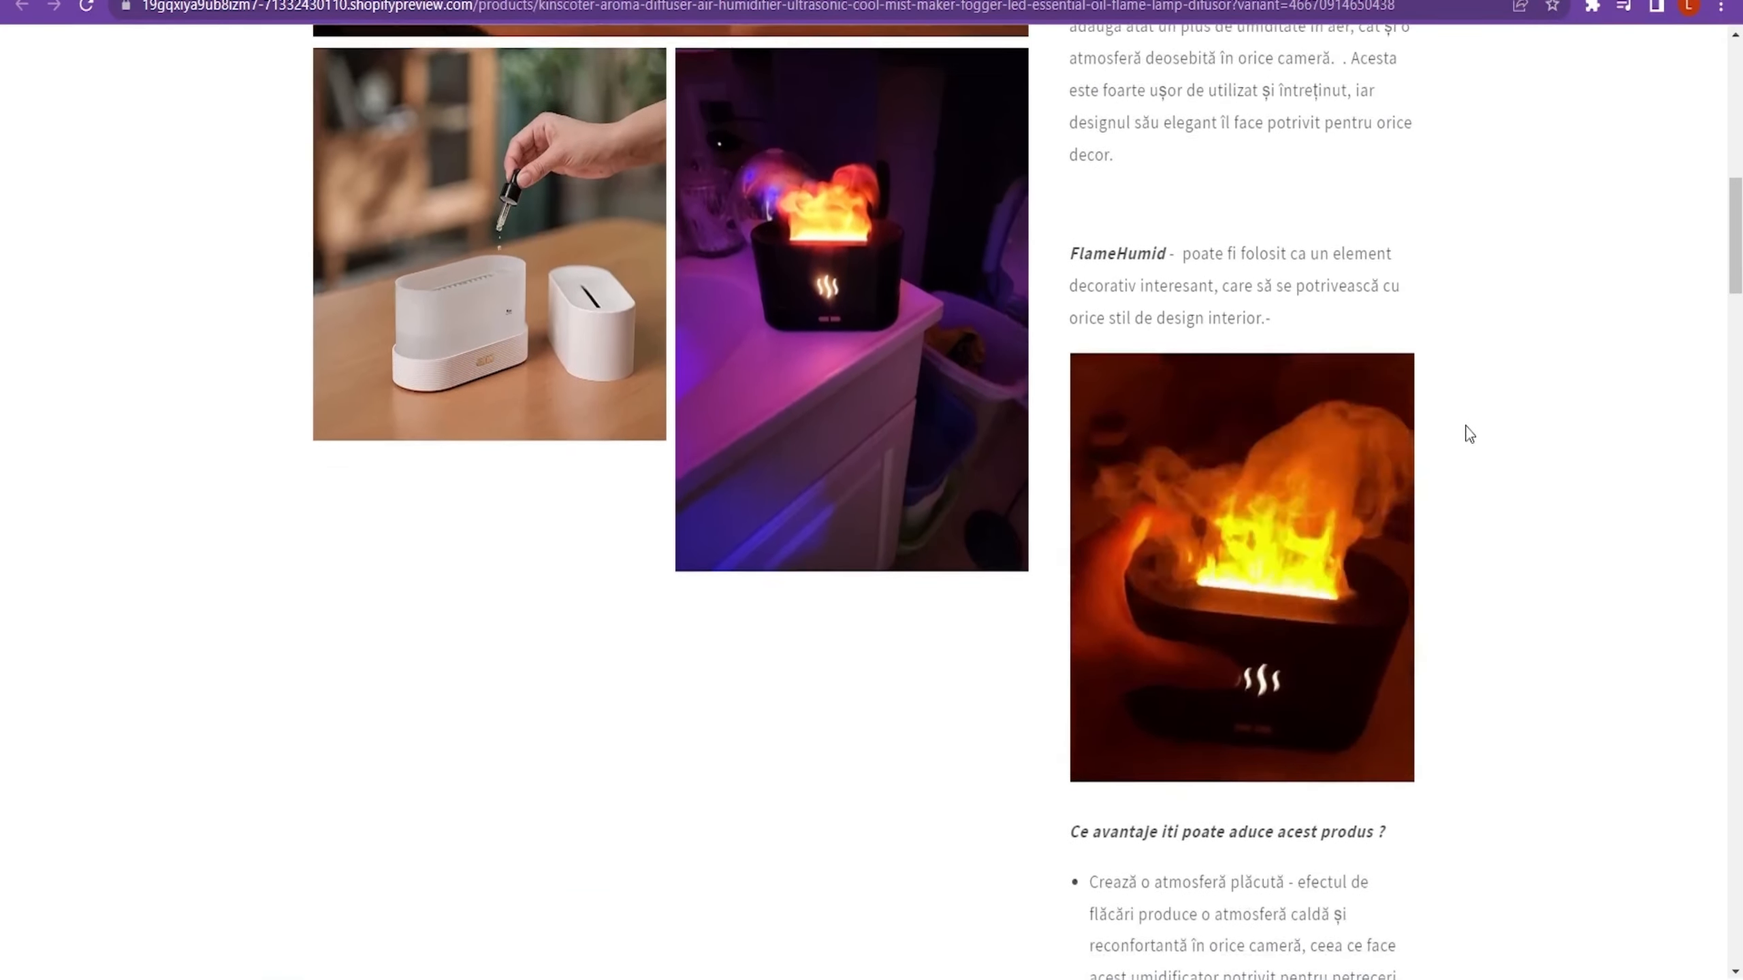
scroll(1469, 436, "down", 12)
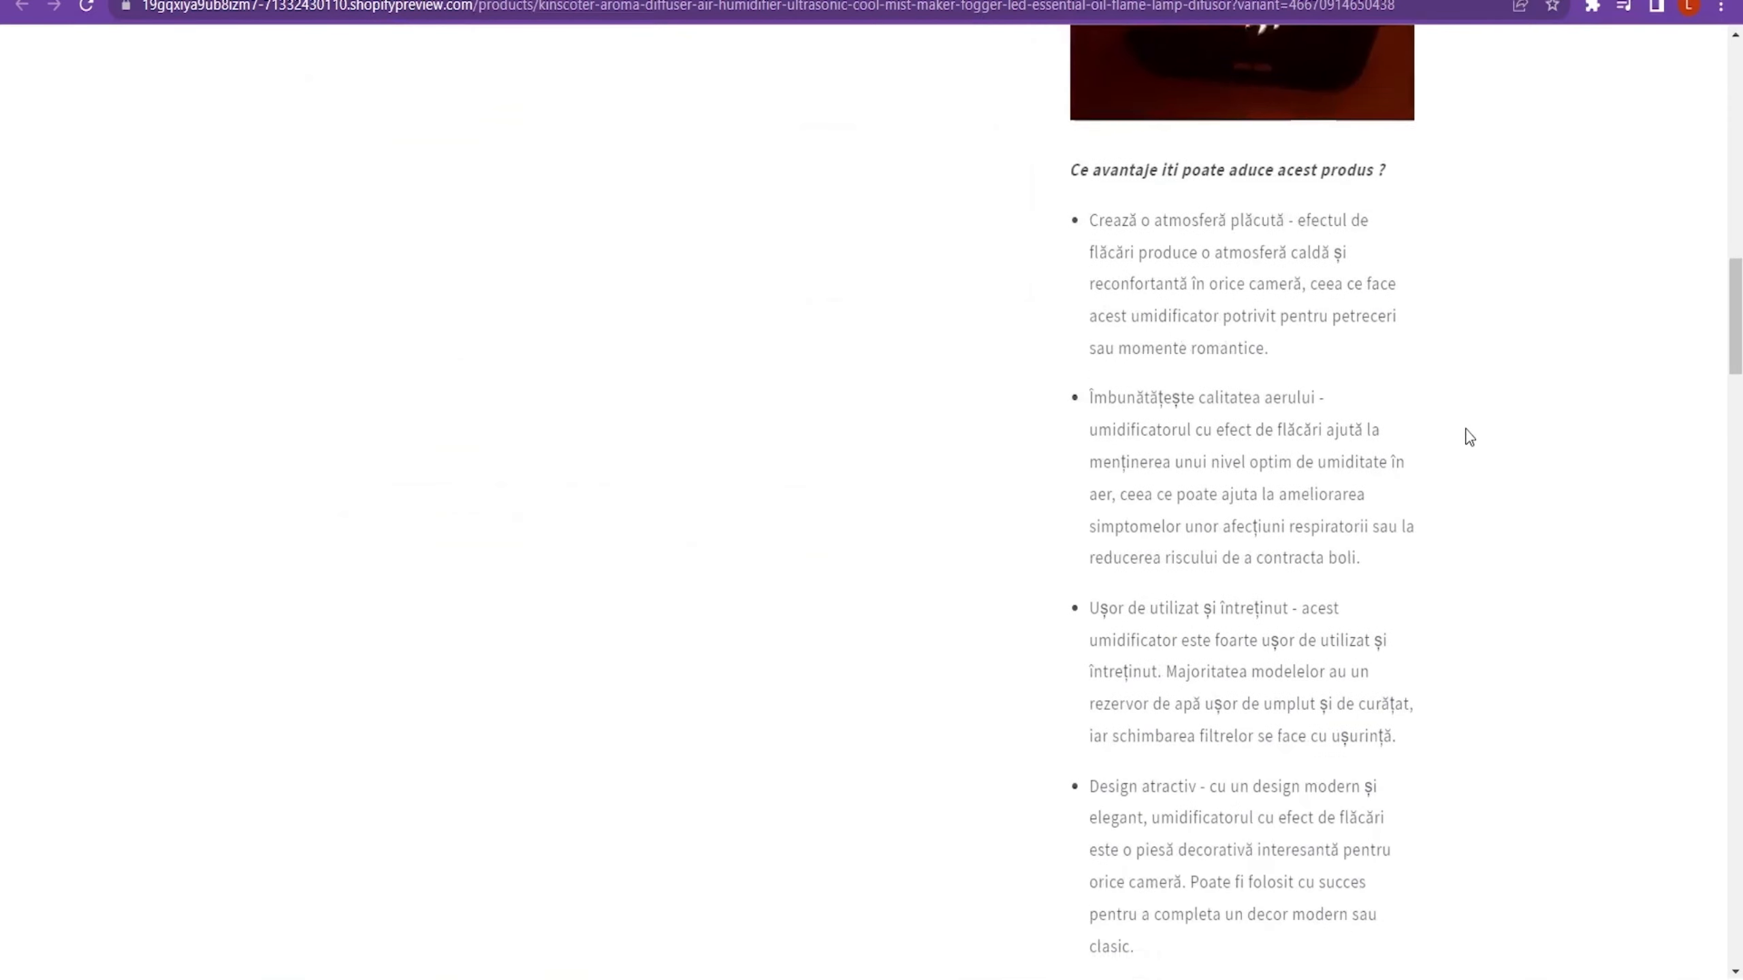
scroll(1470, 437, "down", 13)
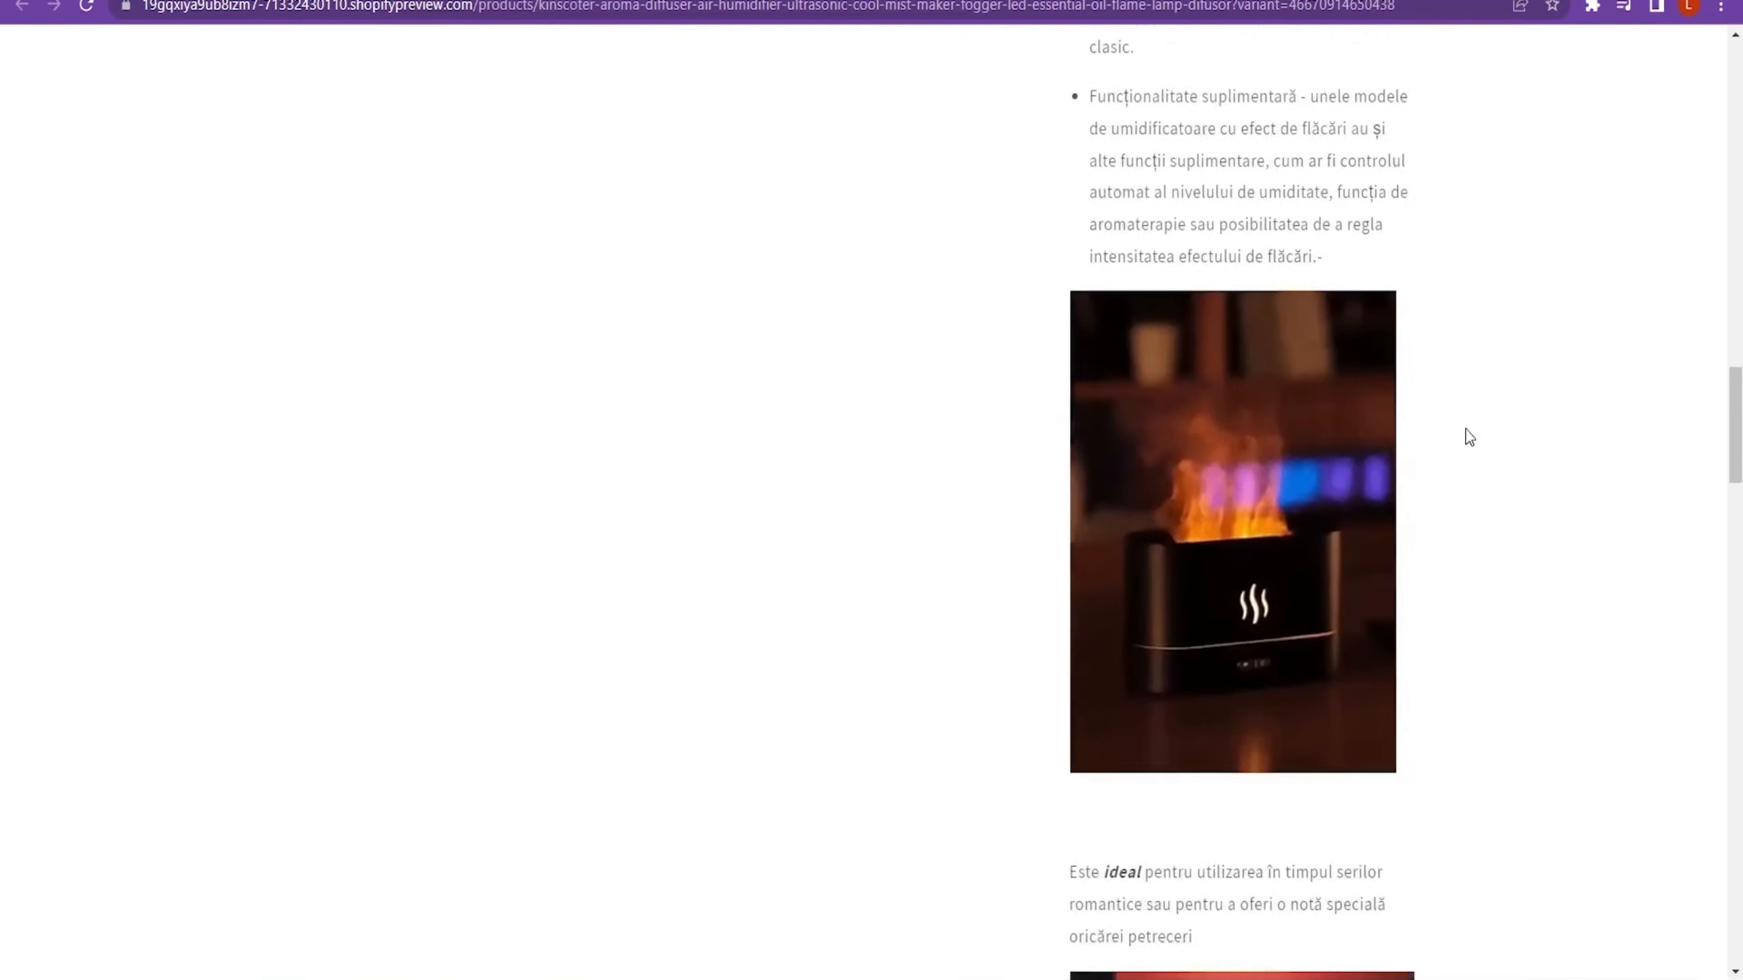
scroll(1465, 429, "down", 18)
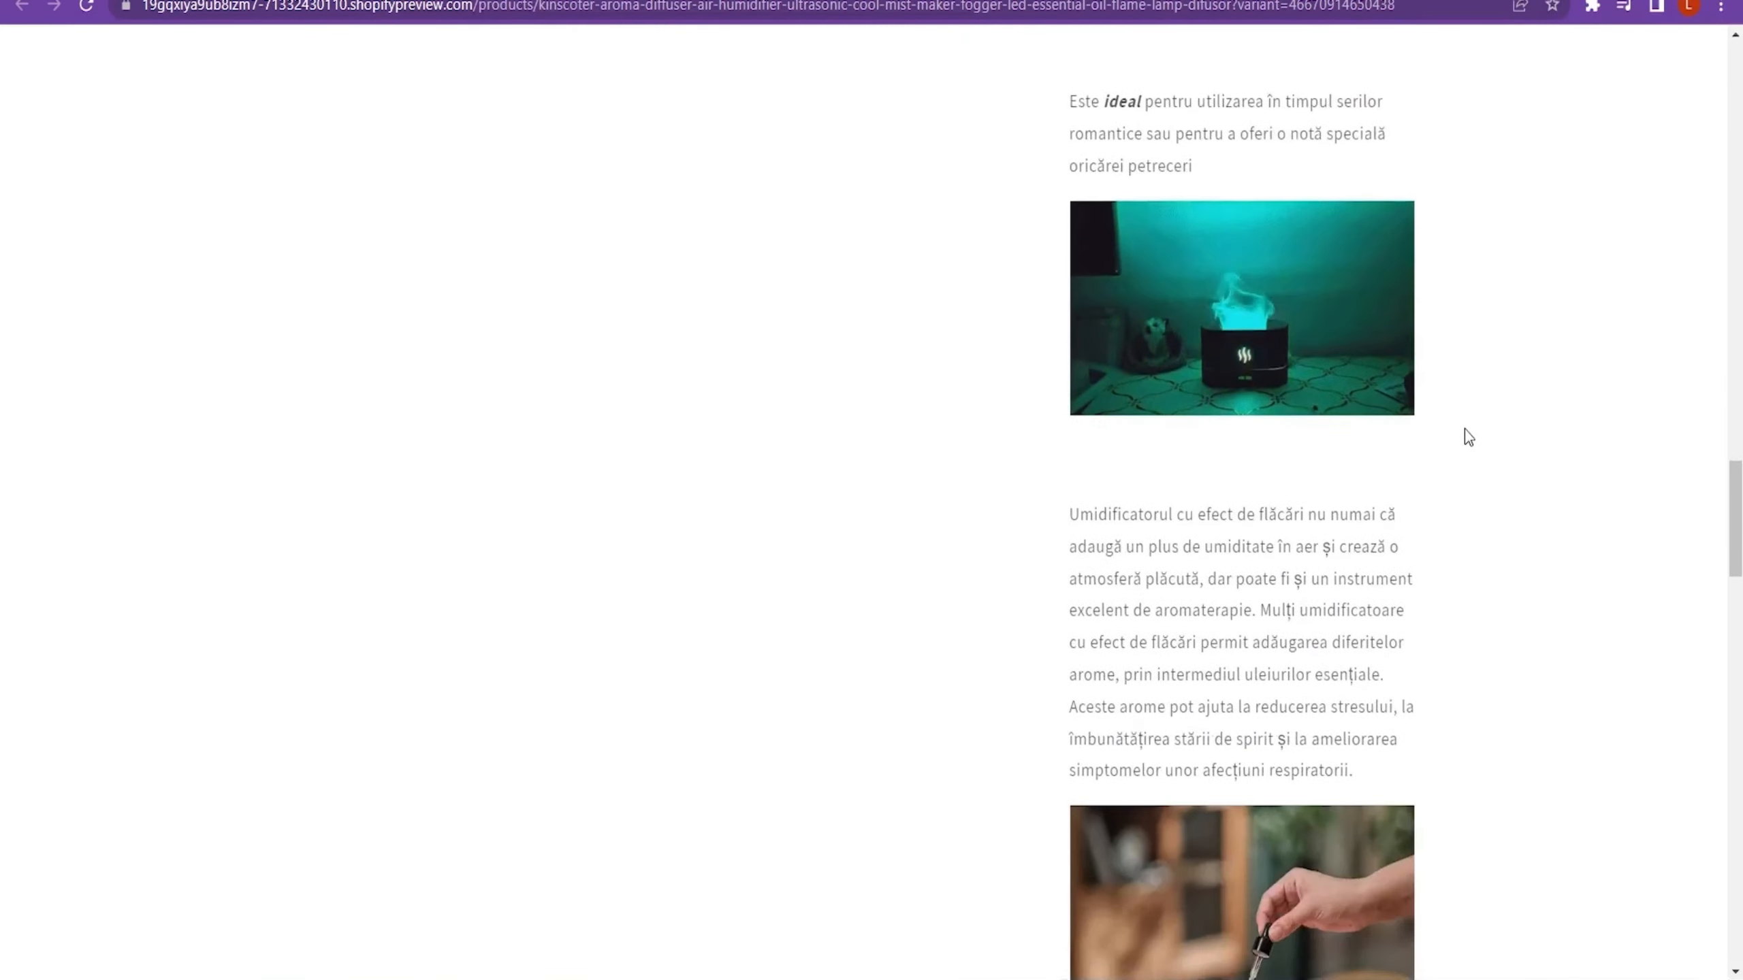
scroll(1465, 429, "down", 10)
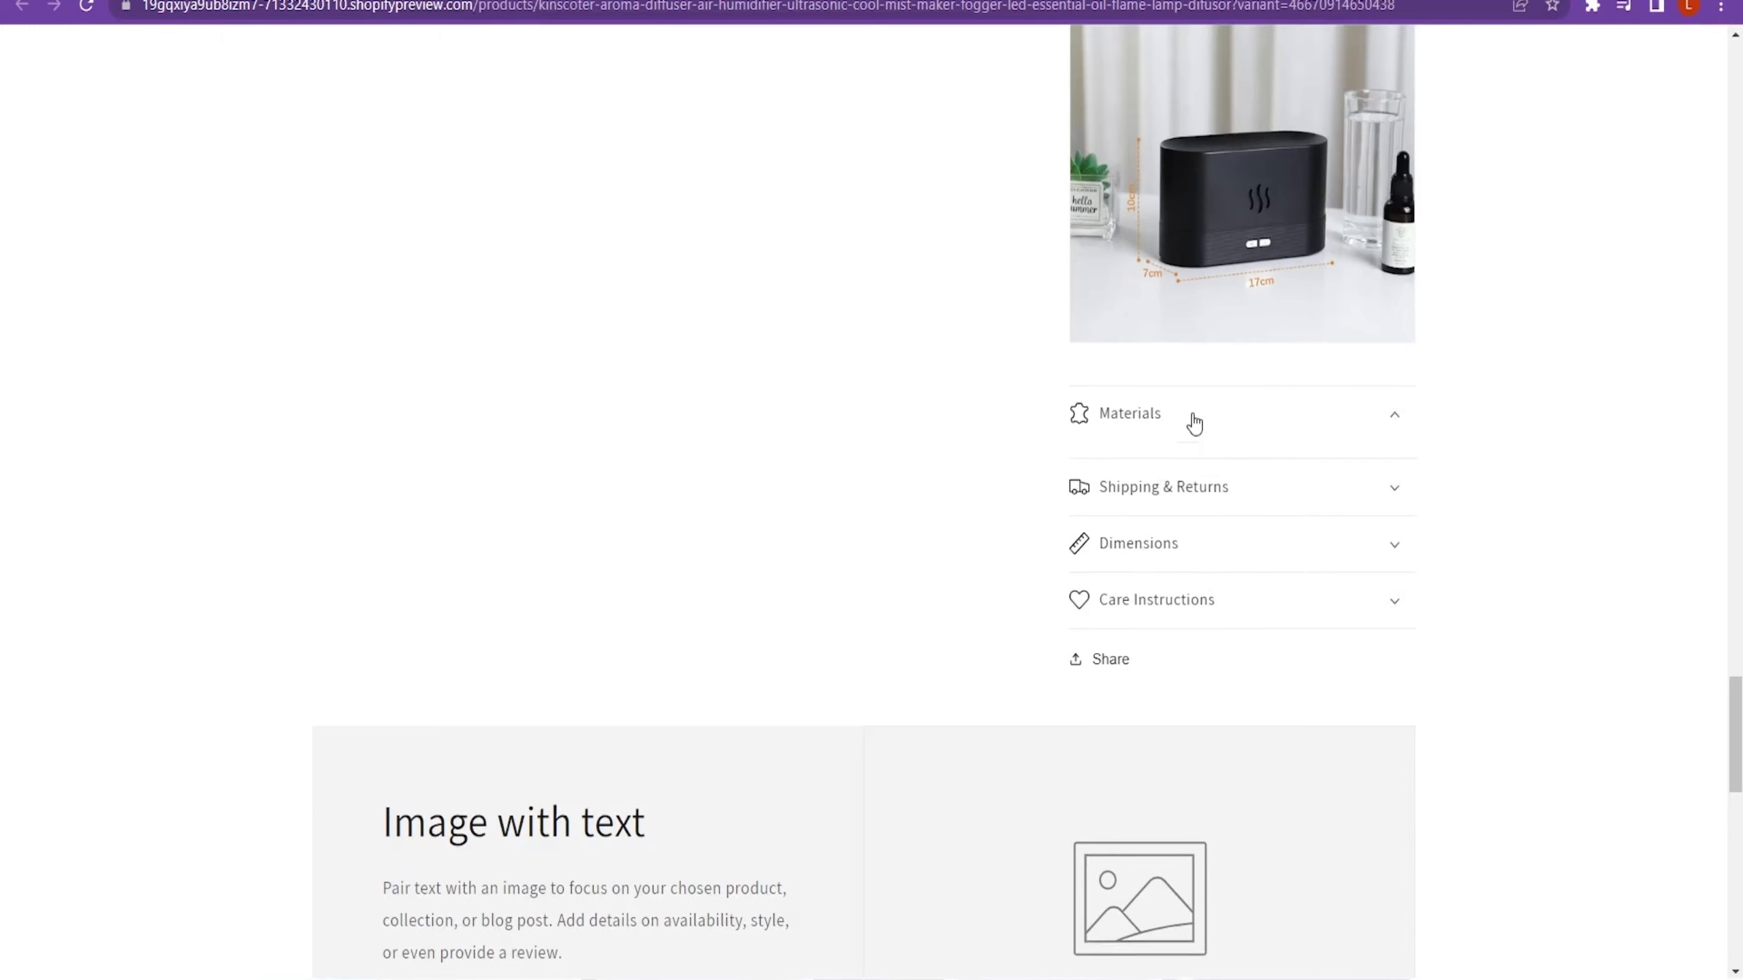
double_click(1203, 479)
scroll(1180, 403, "up", 1)
scroll(999, 353, "up", 3)
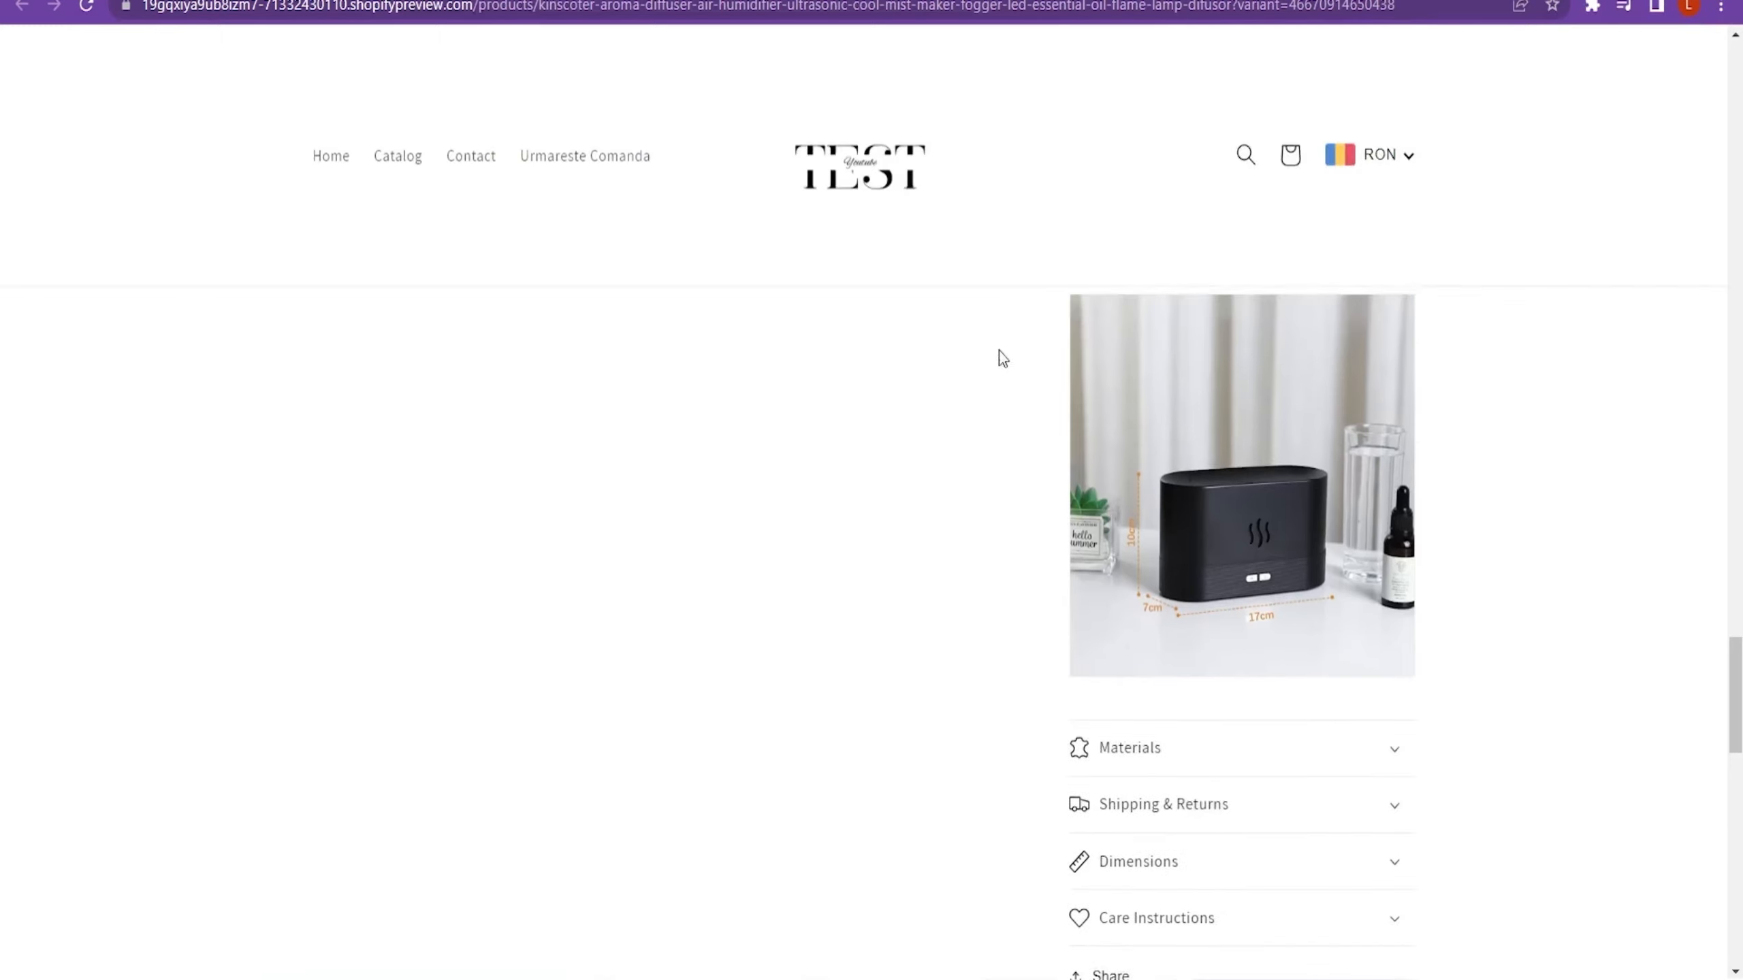
scroll(1002, 482, "down", 1)
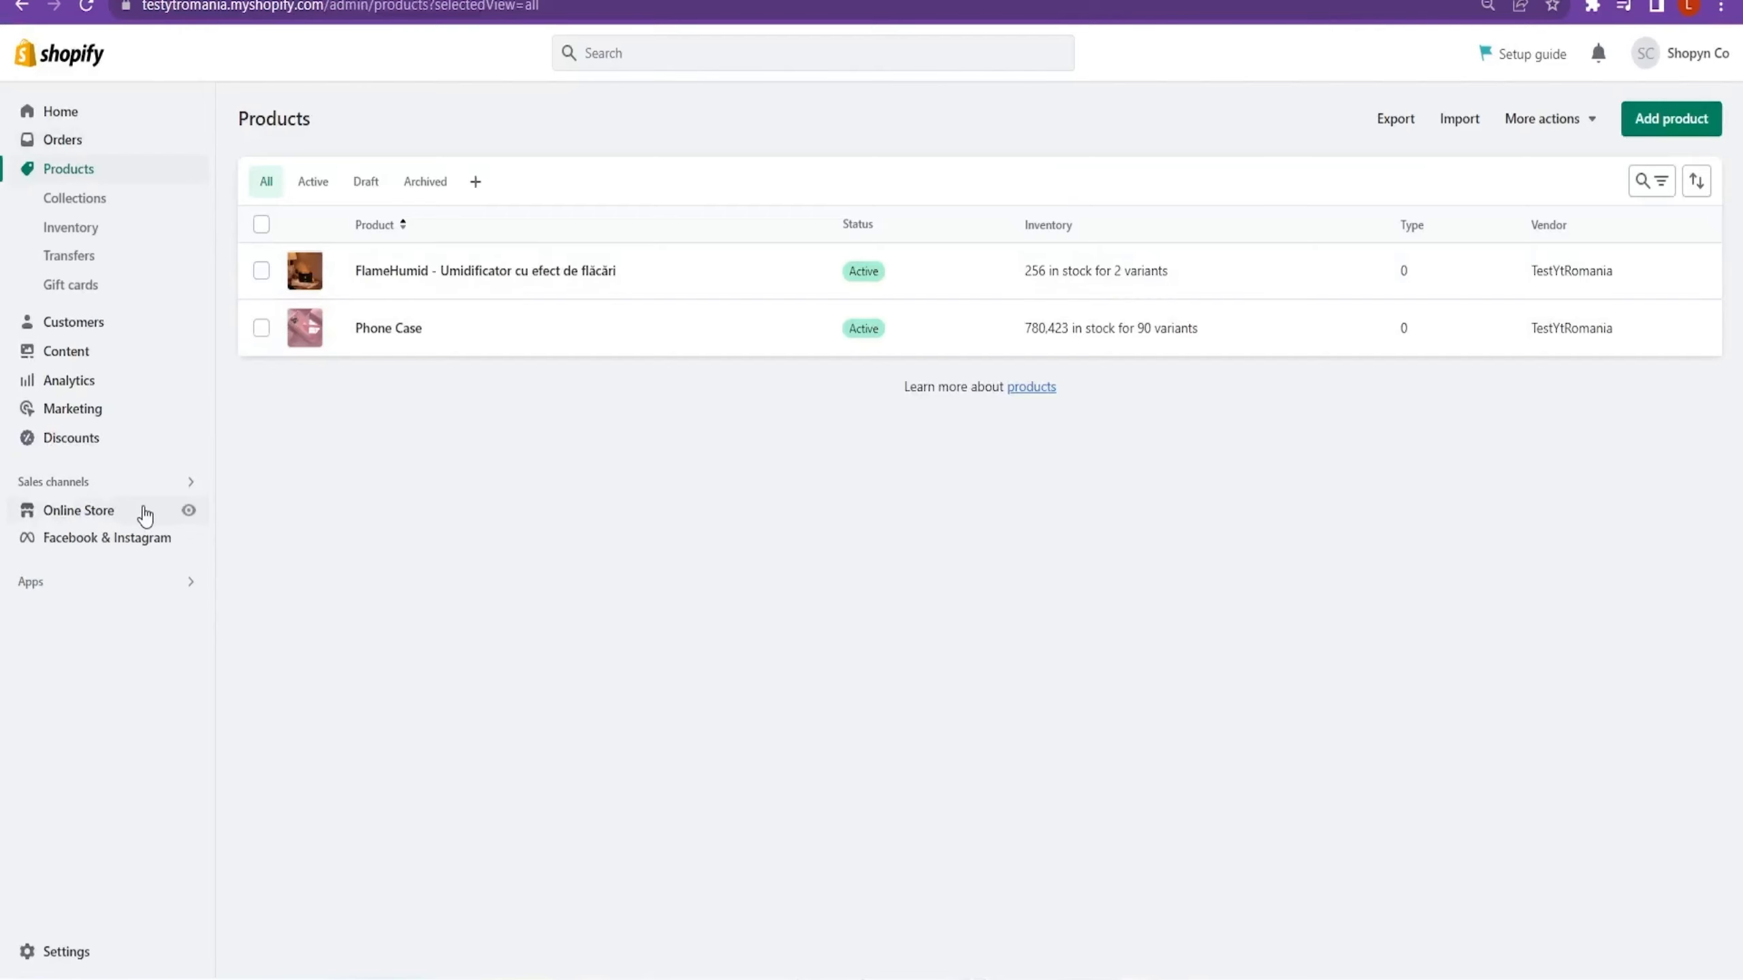
- Open the Dawn theme for customization from the online store and go to the FlameHumid product page
left_click(141, 510)
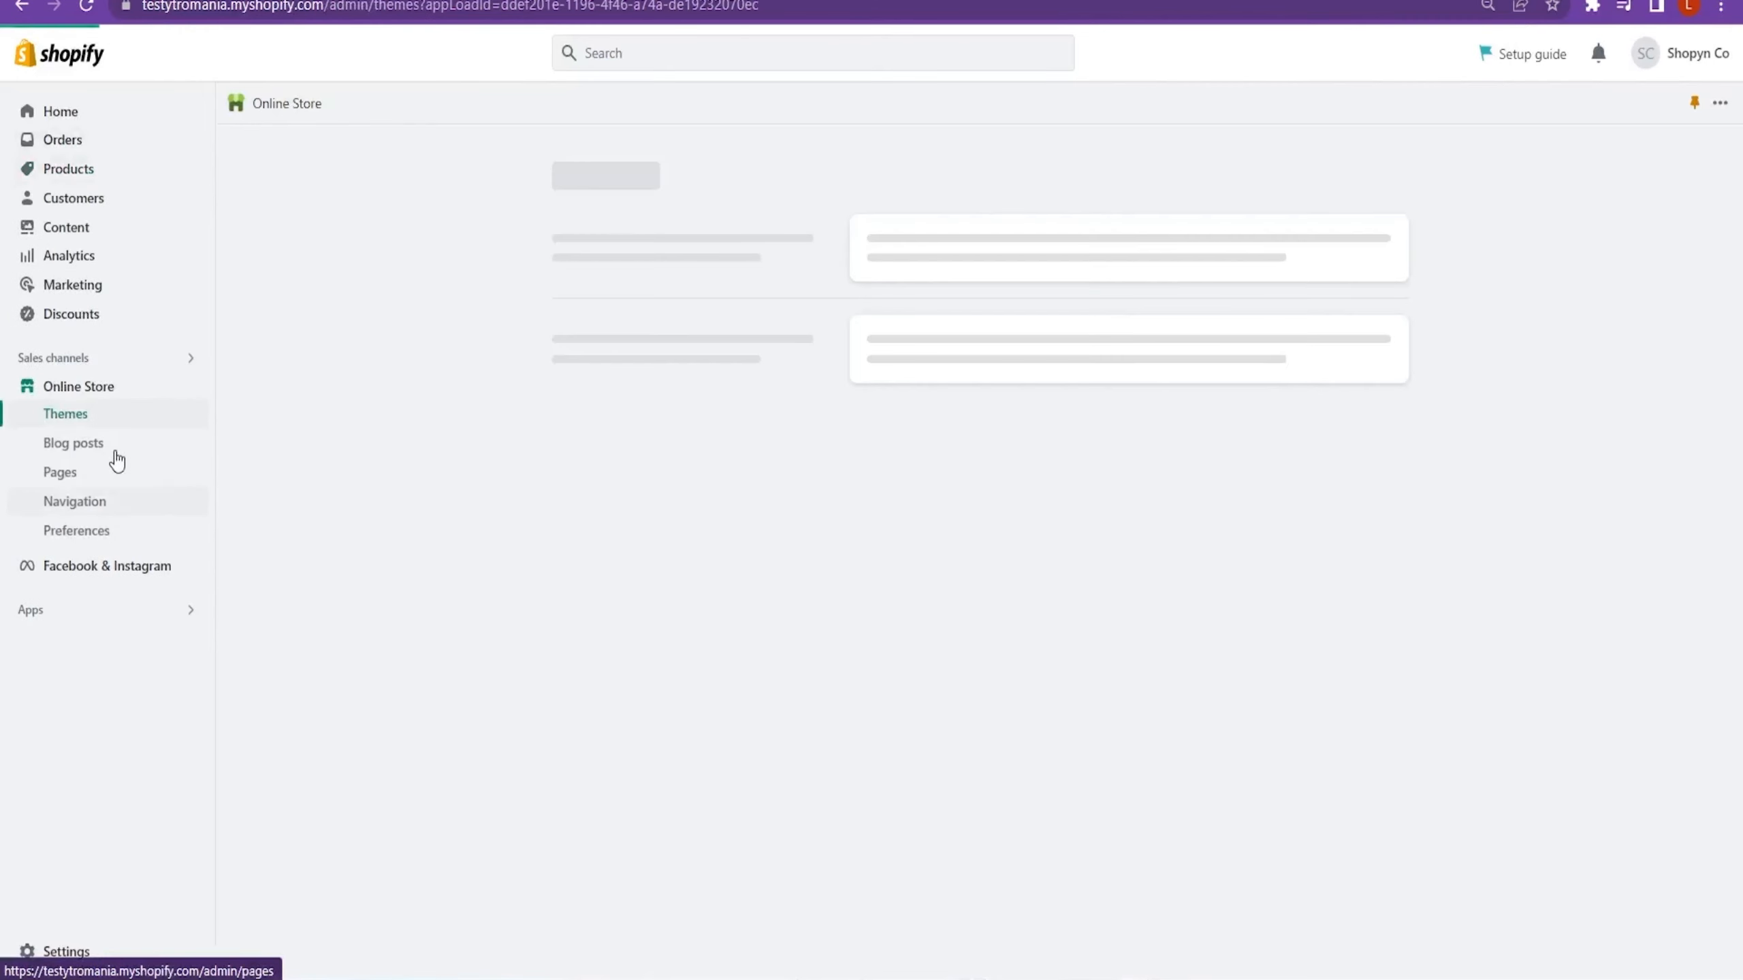
left_click(1328, 640)
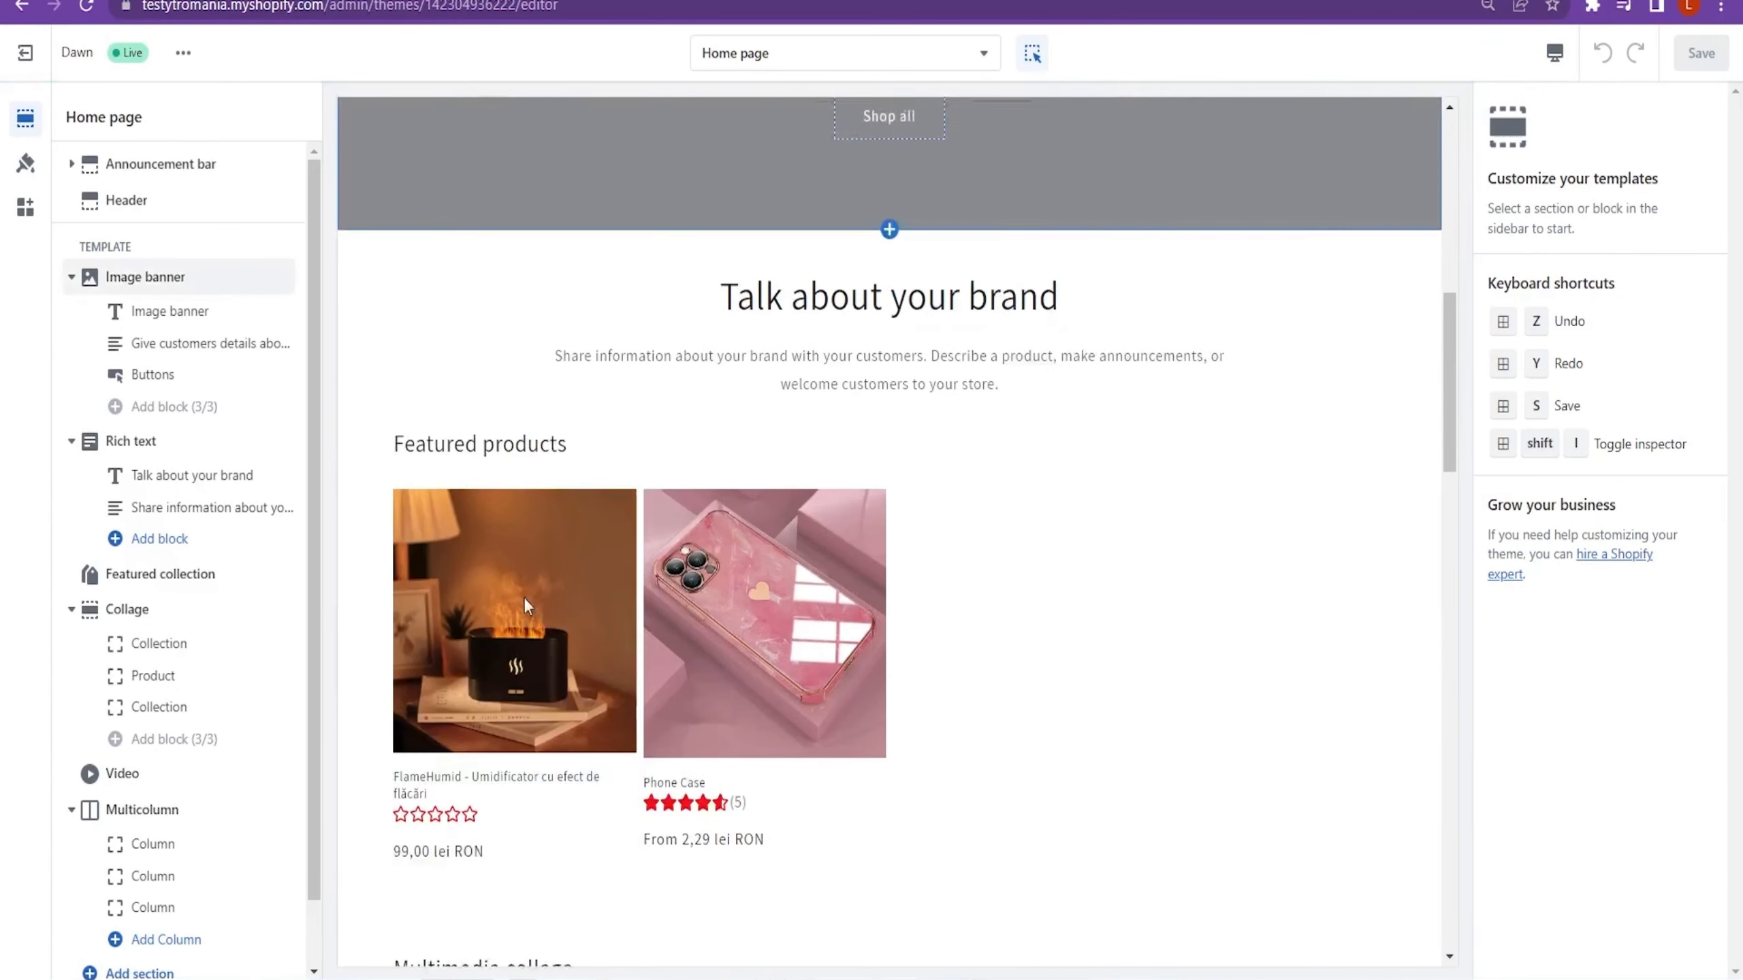
left_click(525, 615)
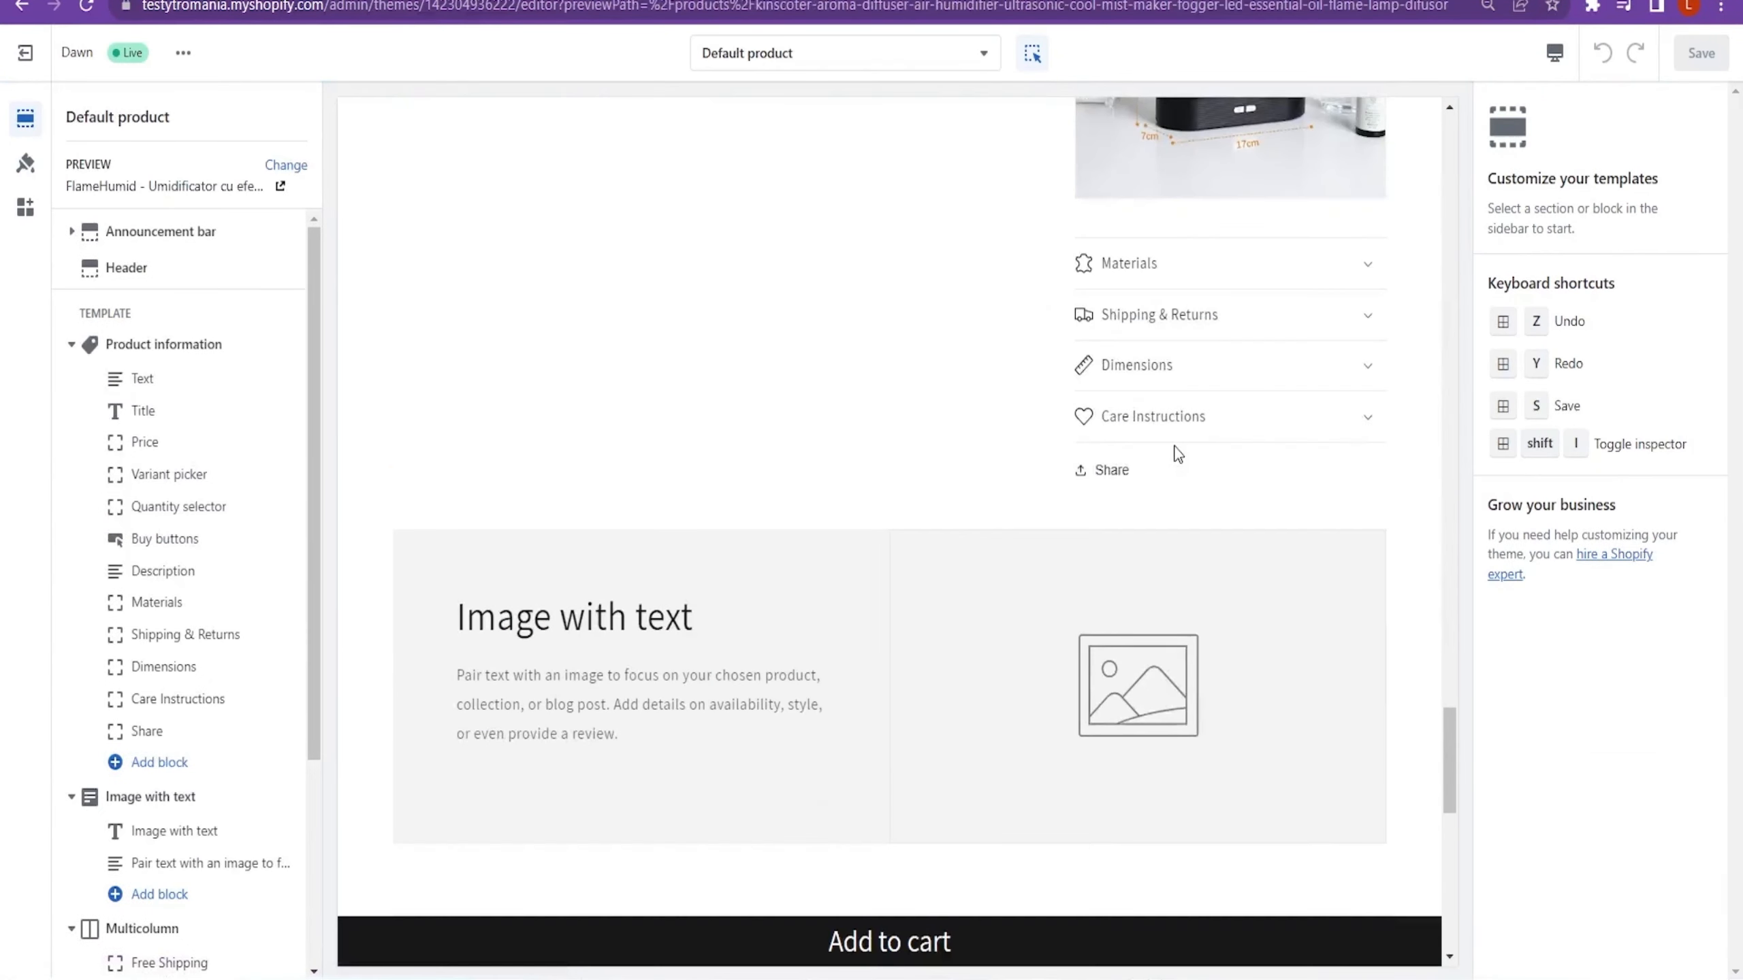
- Remove the Materials, Shipping & Returns, Dimensions and Care Instructions rows from the default product template and save the theme
scroll(1185, 471, "up", 3)
left_click(1193, 489)
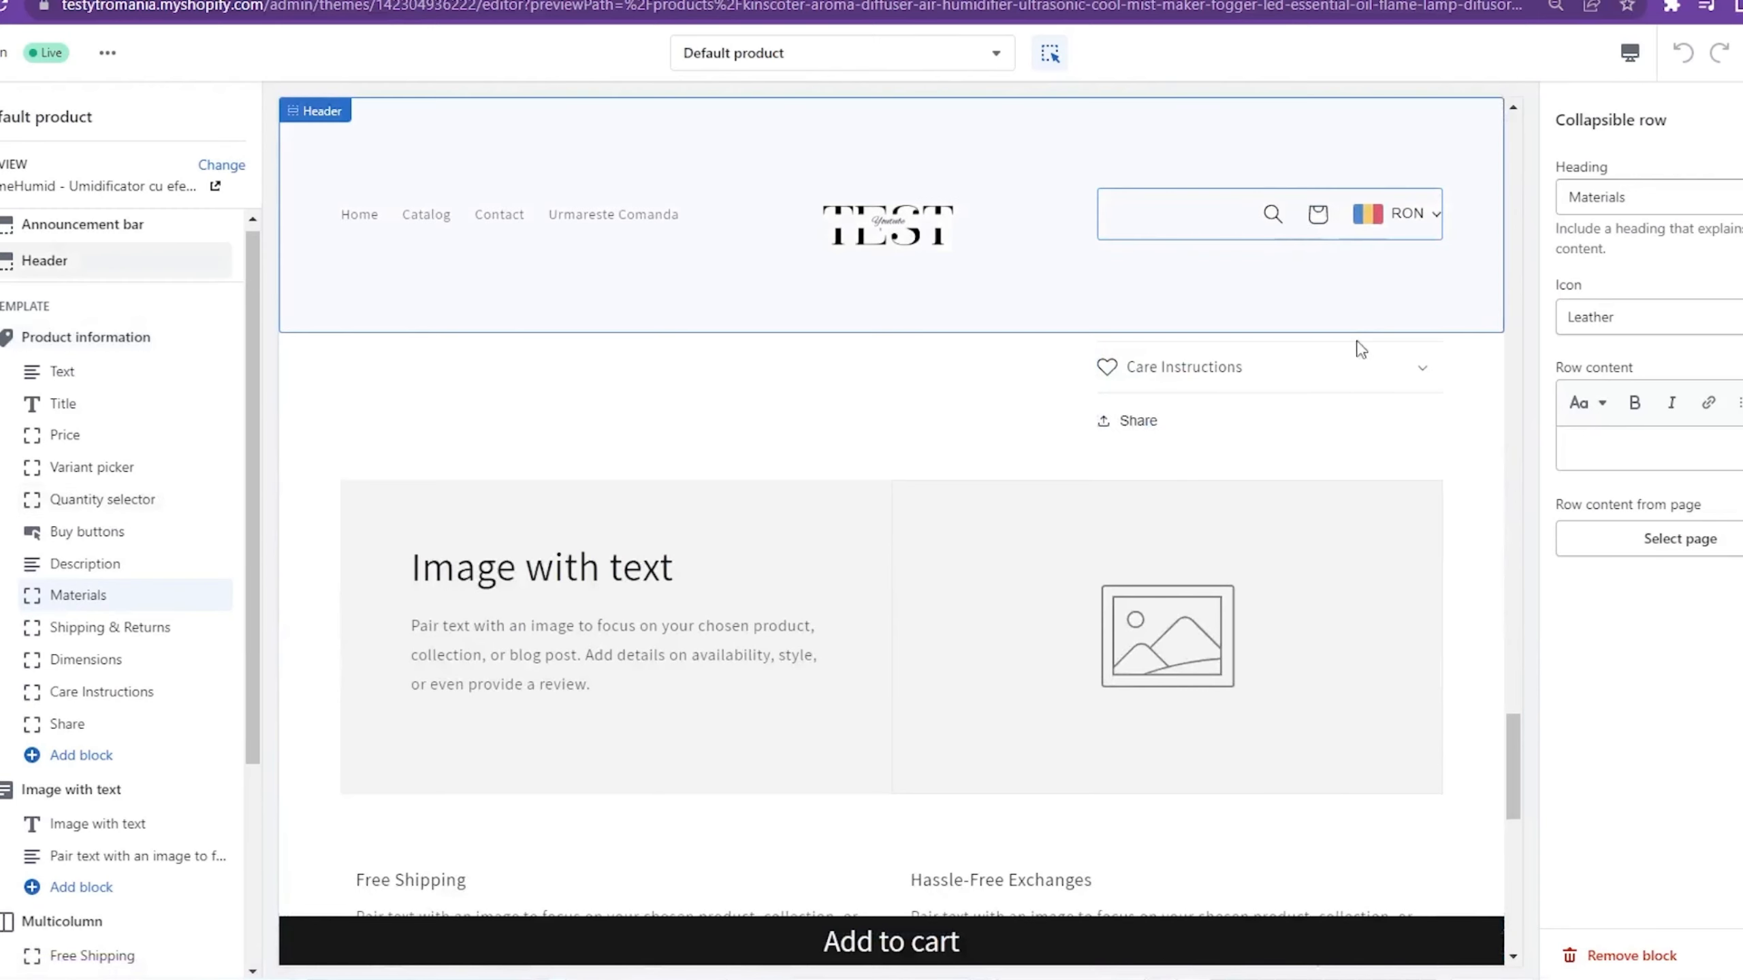
left_click(1631, 956)
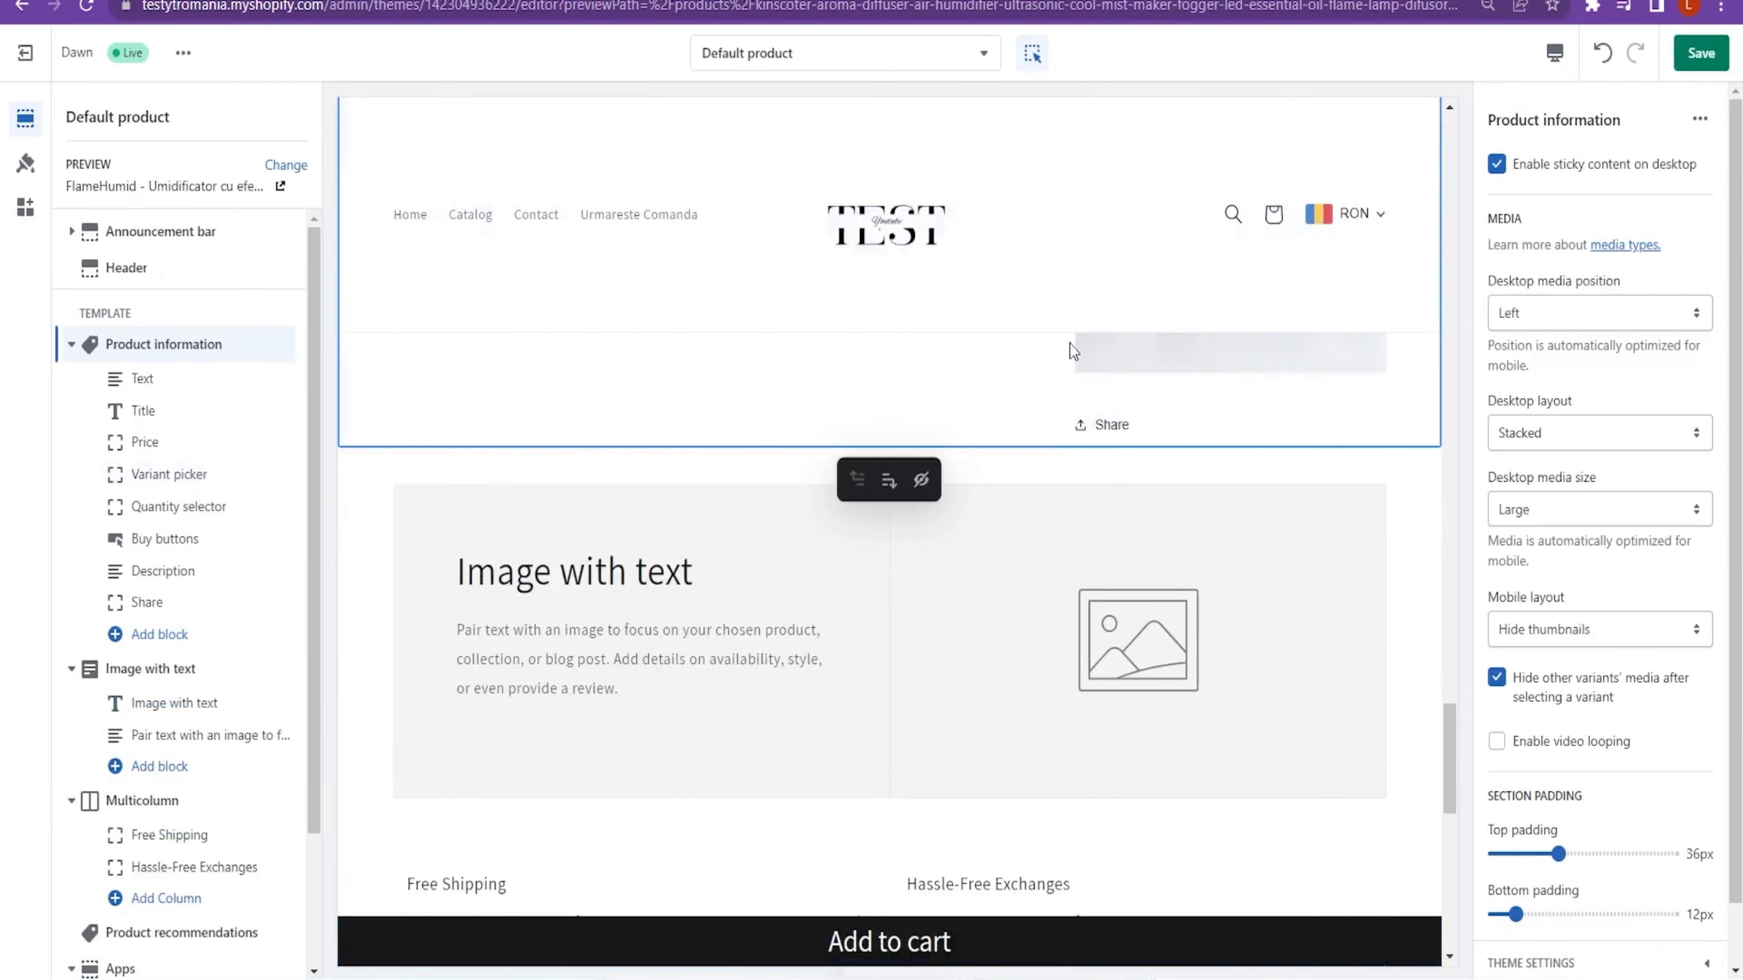
left_click(1692, 65)
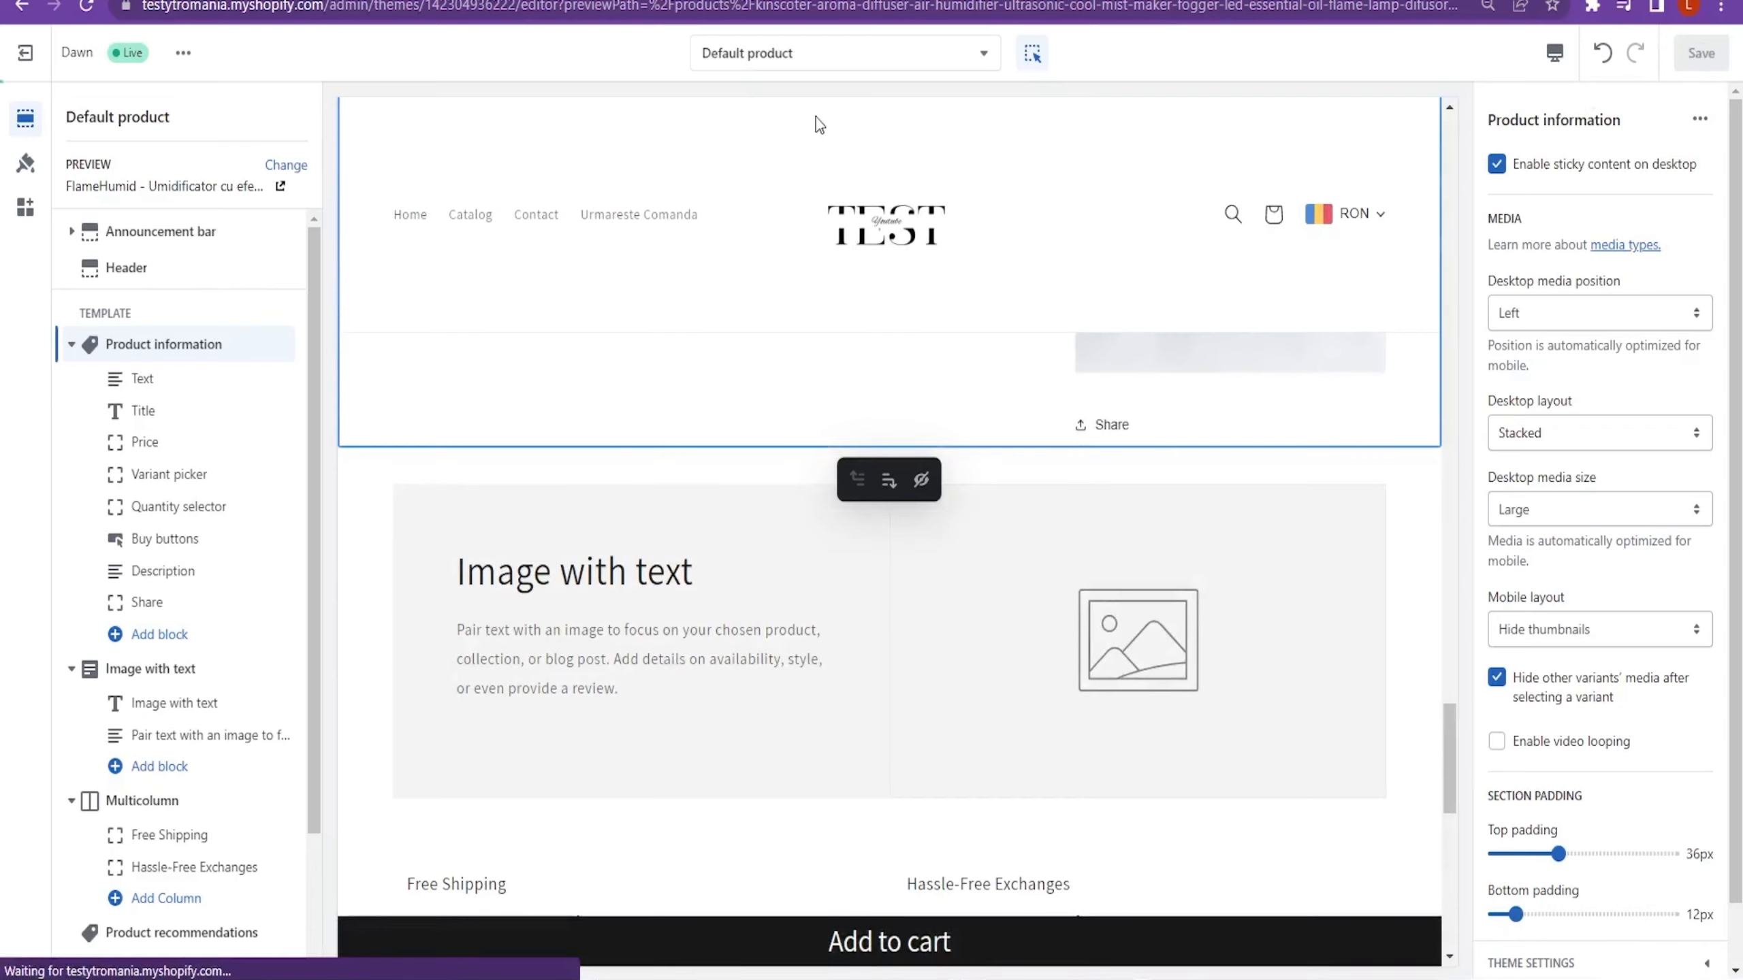
- Open the FlameHumid store preview and examine the page's lower end, price, variants, photos and description
left_click(279, 191)
scroll(947, 459, "down", 2)
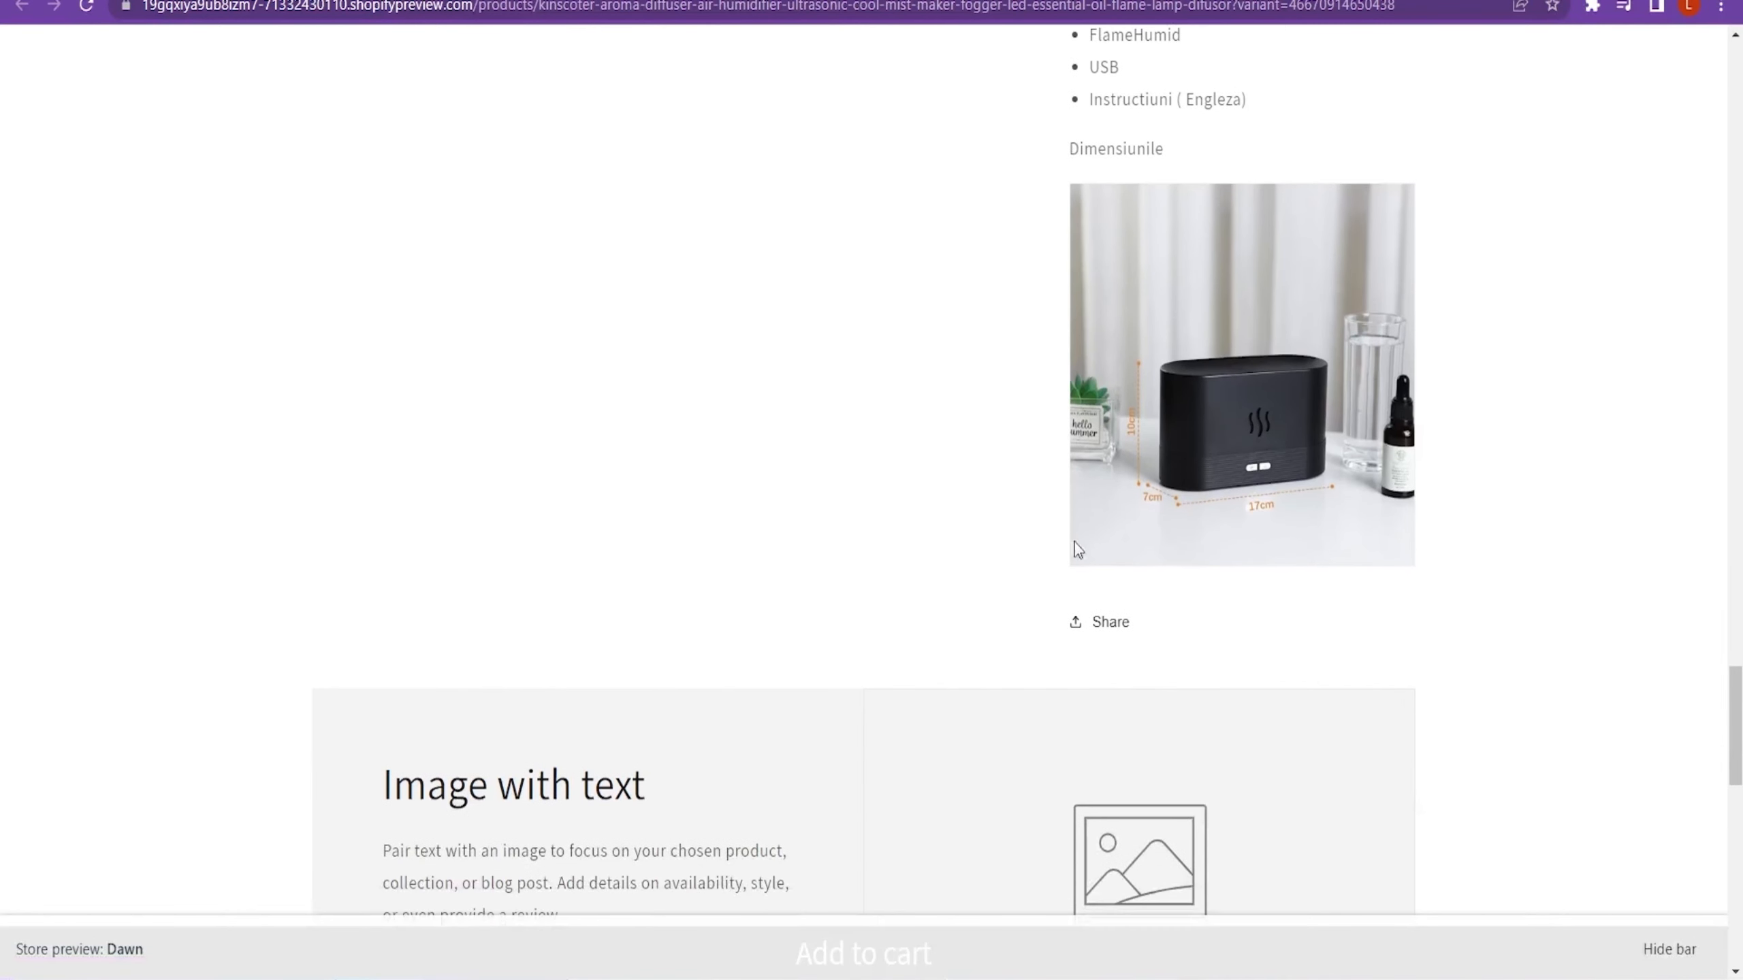
scroll(1075, 543, "up", 15)
scroll(1173, 659, "up", 10)
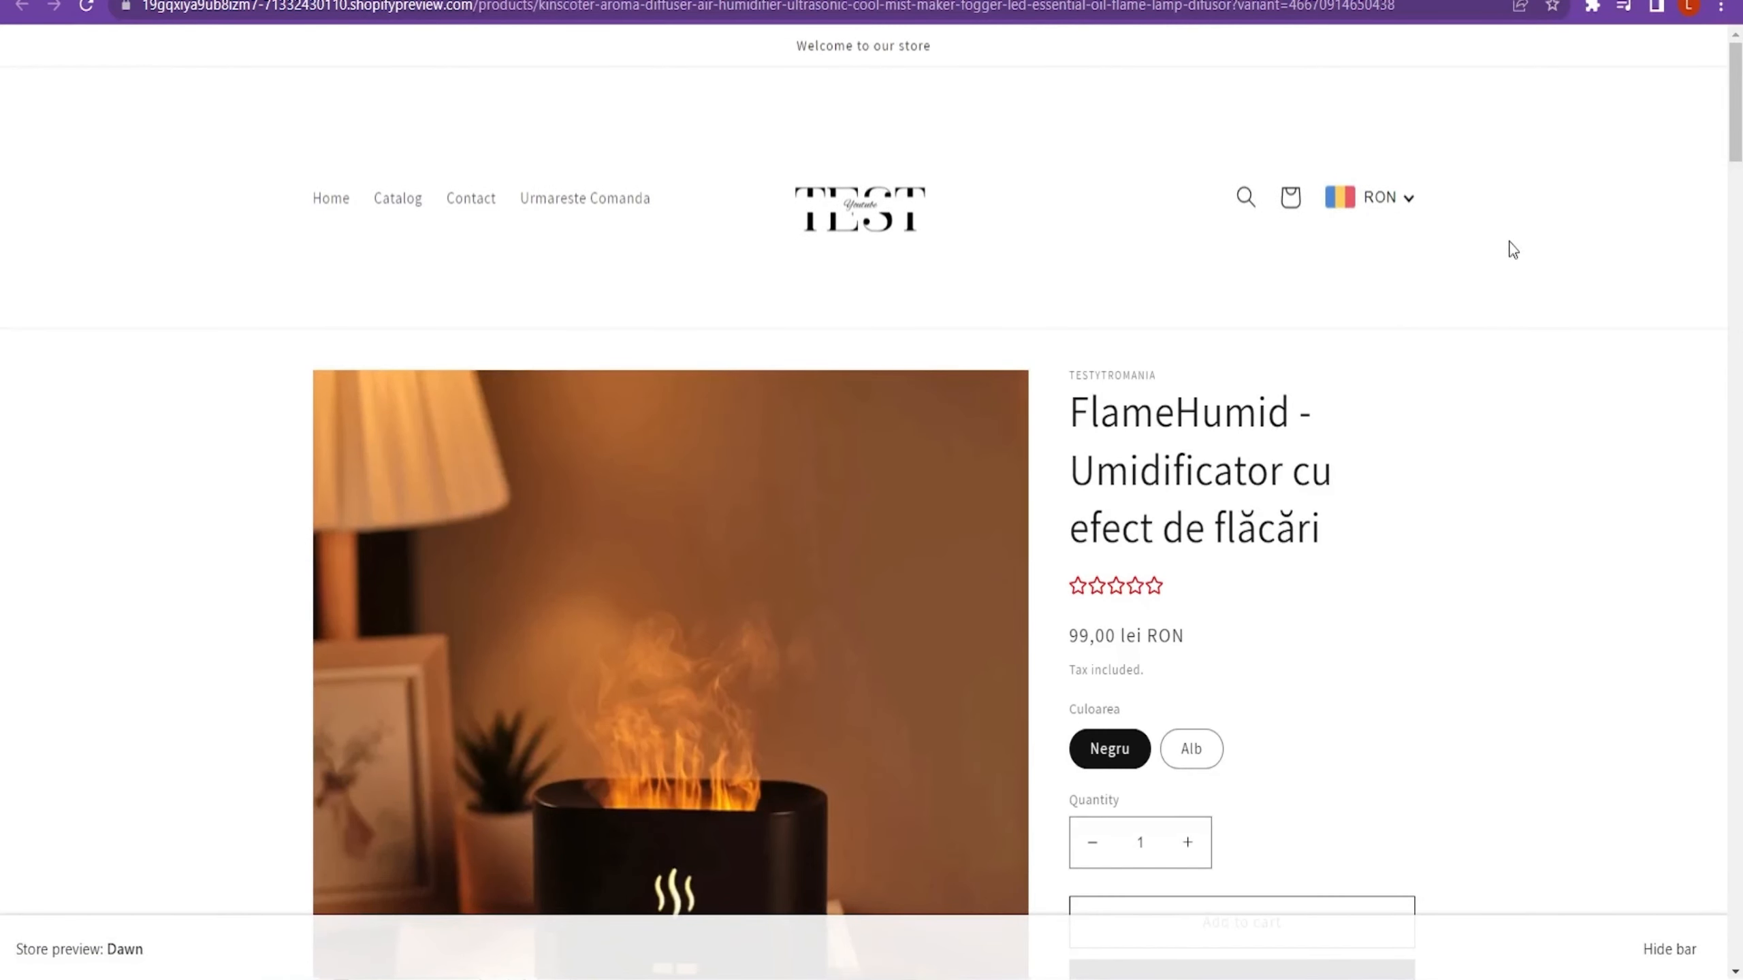
scroll(1503, 284, "down", 2)
scroll(1505, 302, "down", 2)
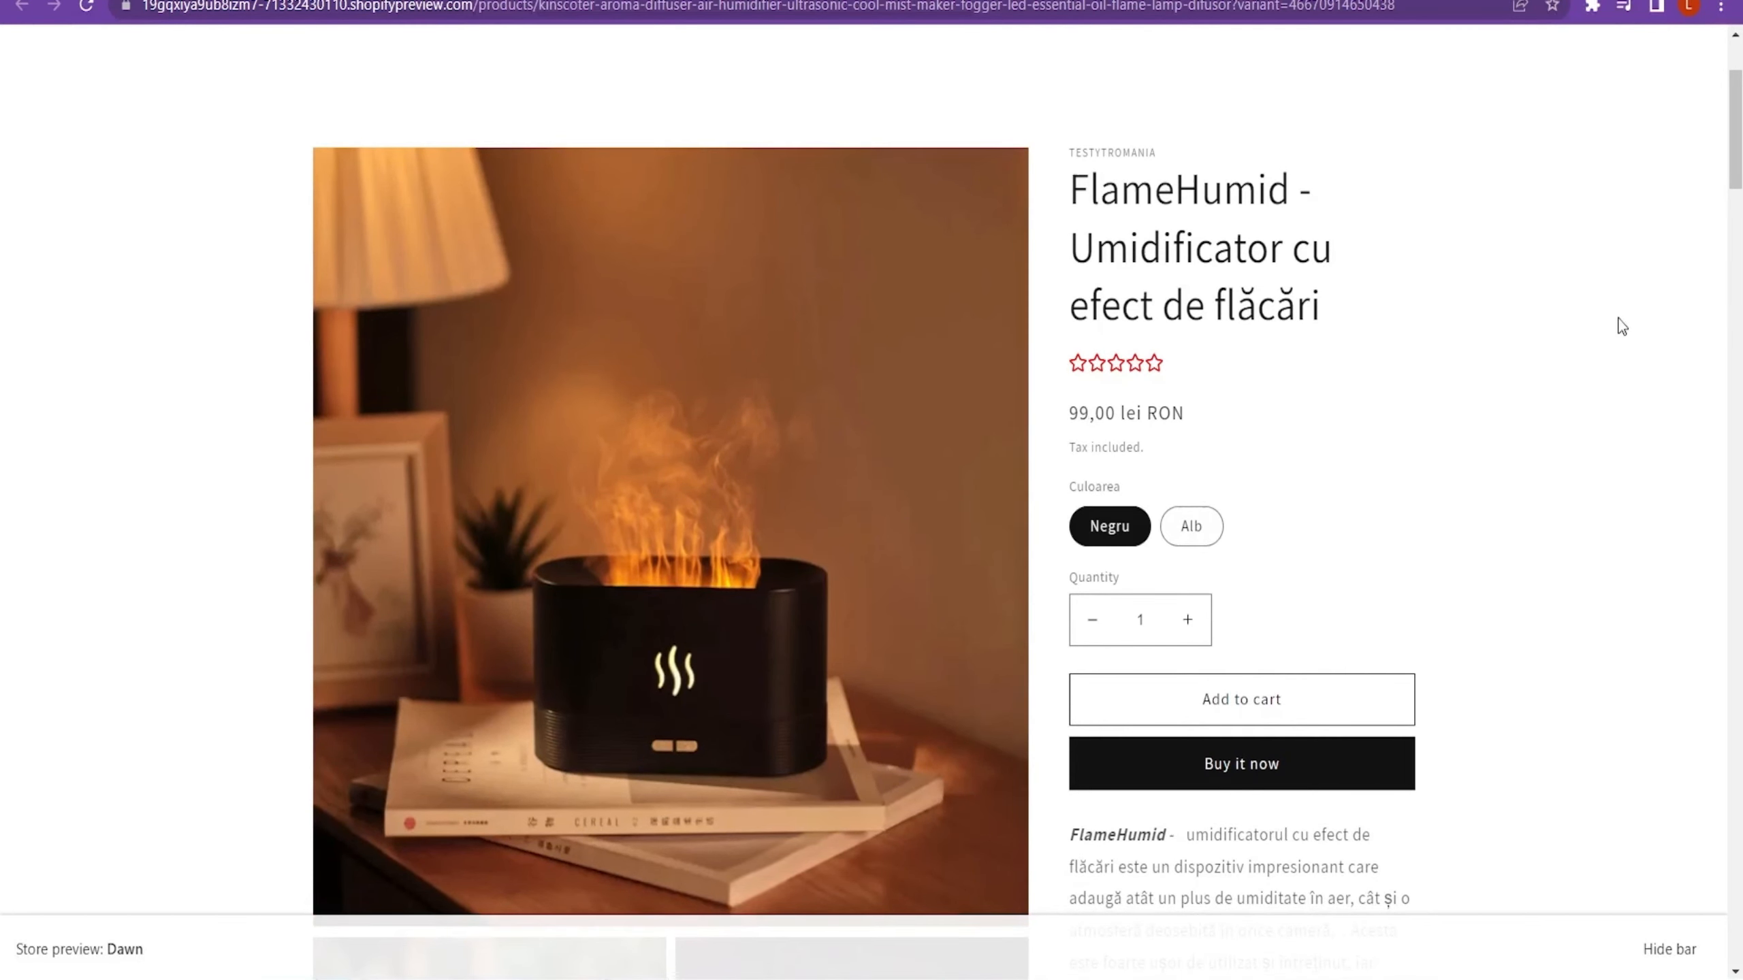
scroll(1507, 319, "down", 4)
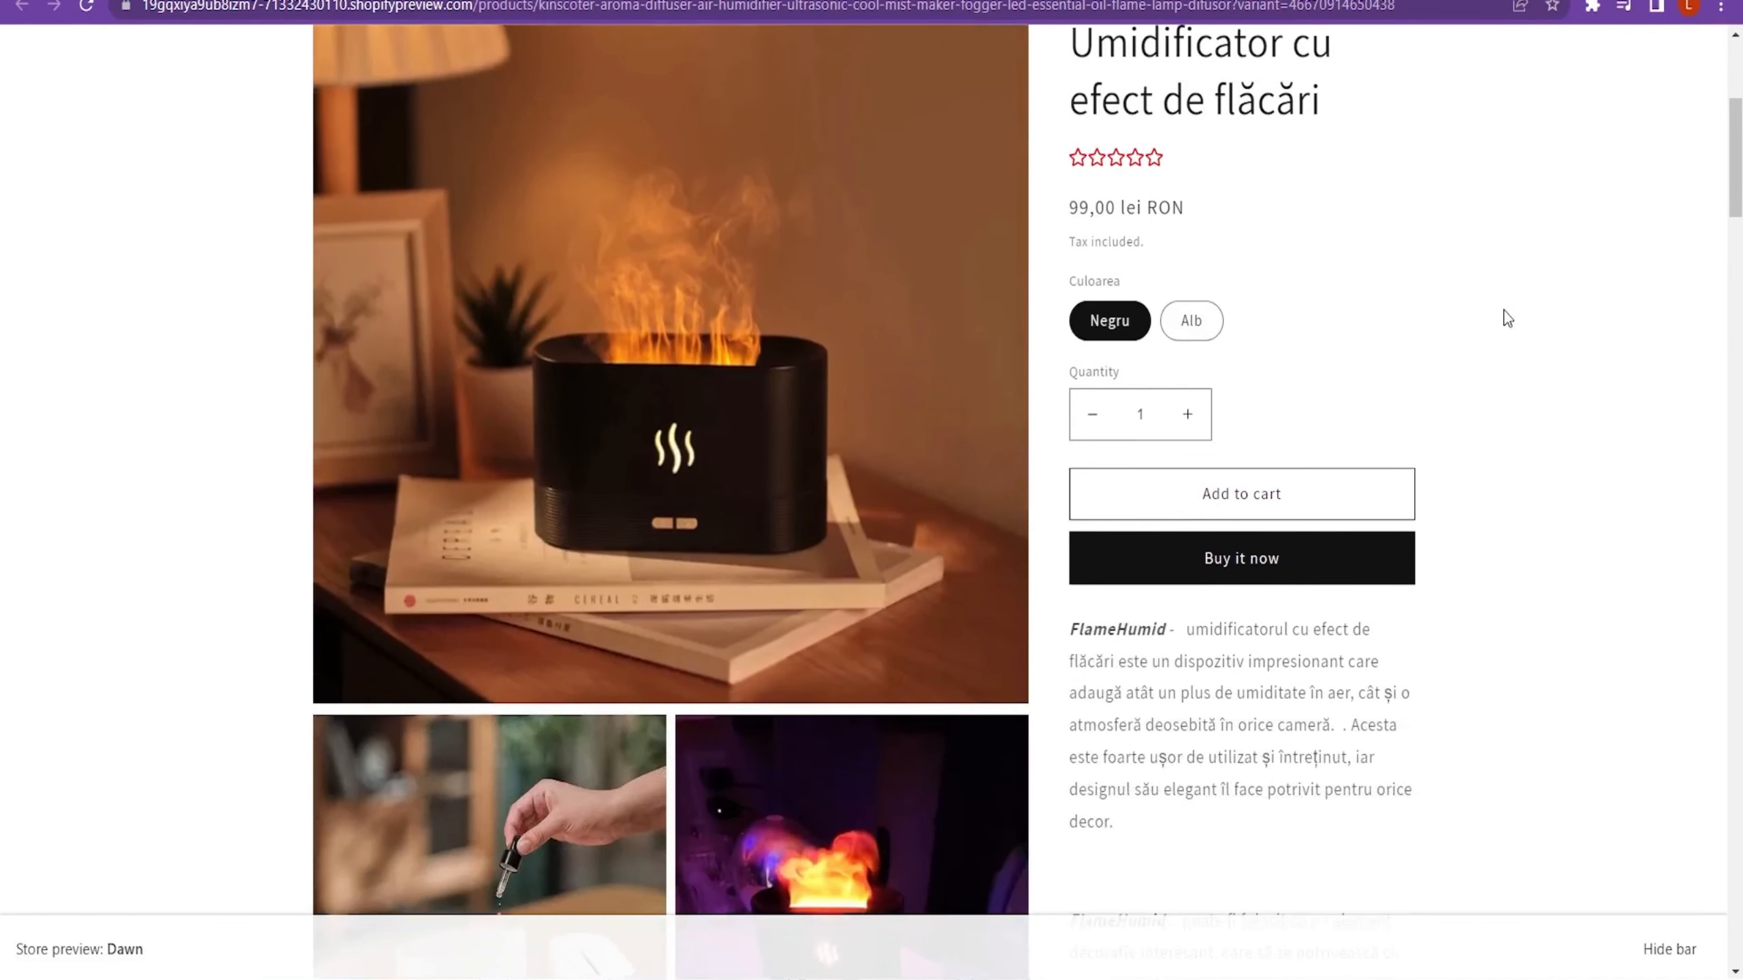
scroll(1501, 302, "down", 12)
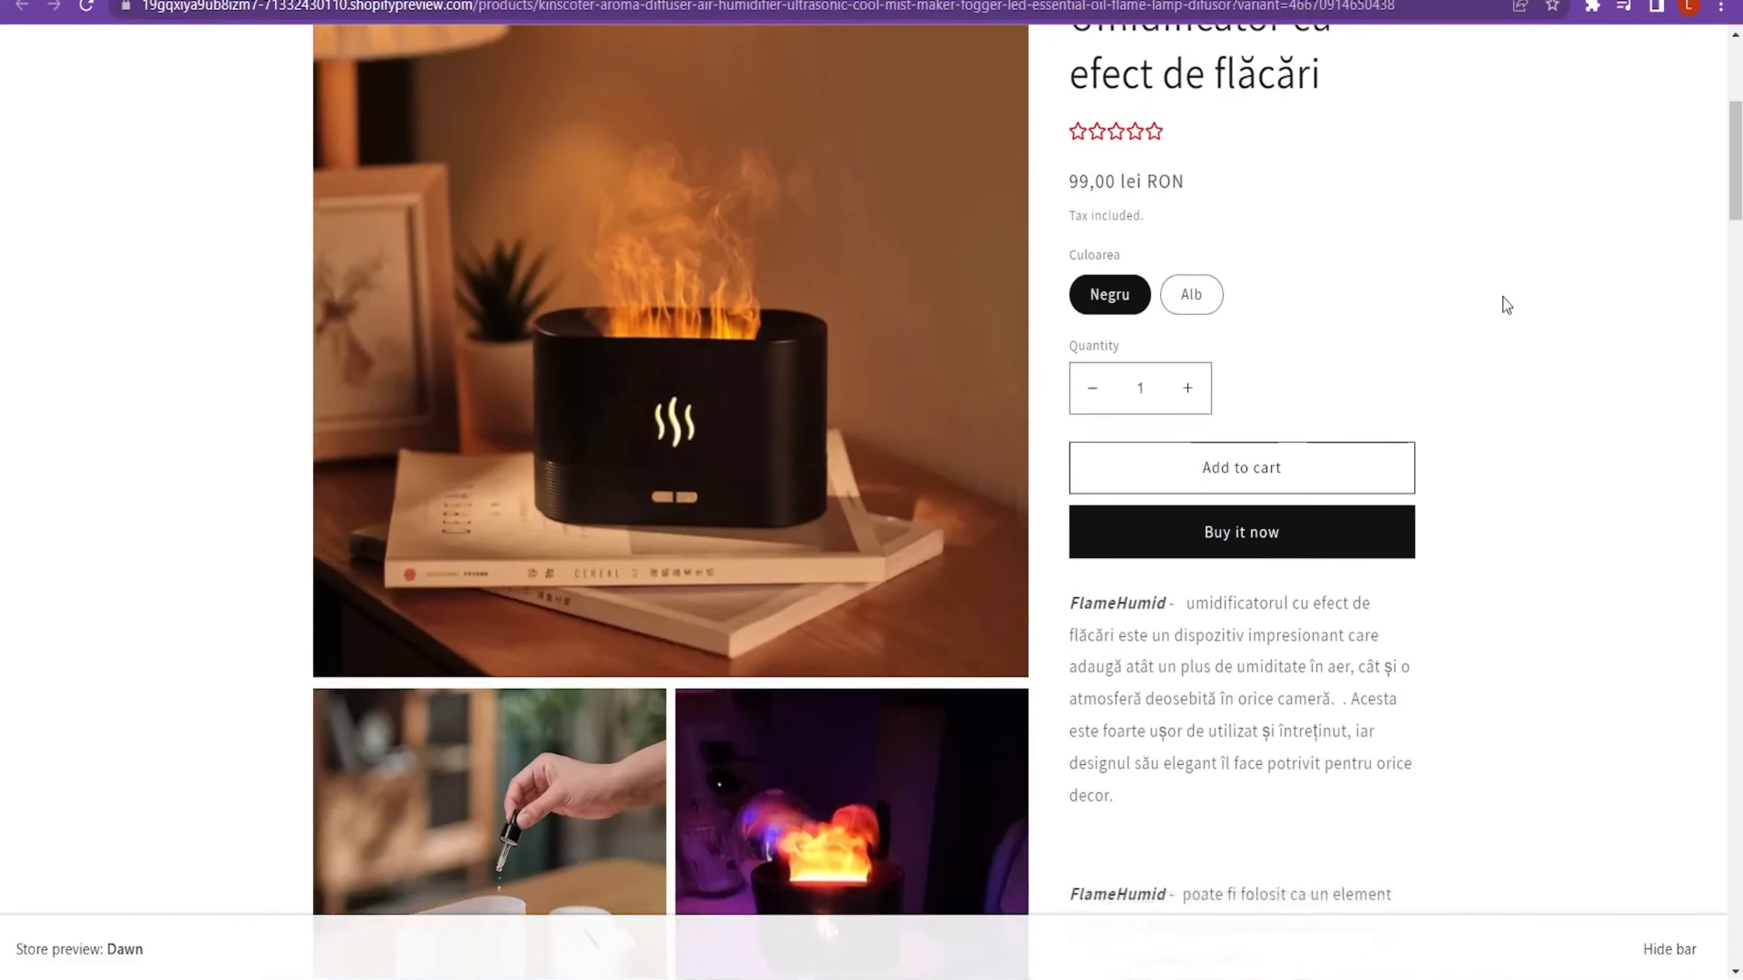
scroll(1498, 280, "down", 6)
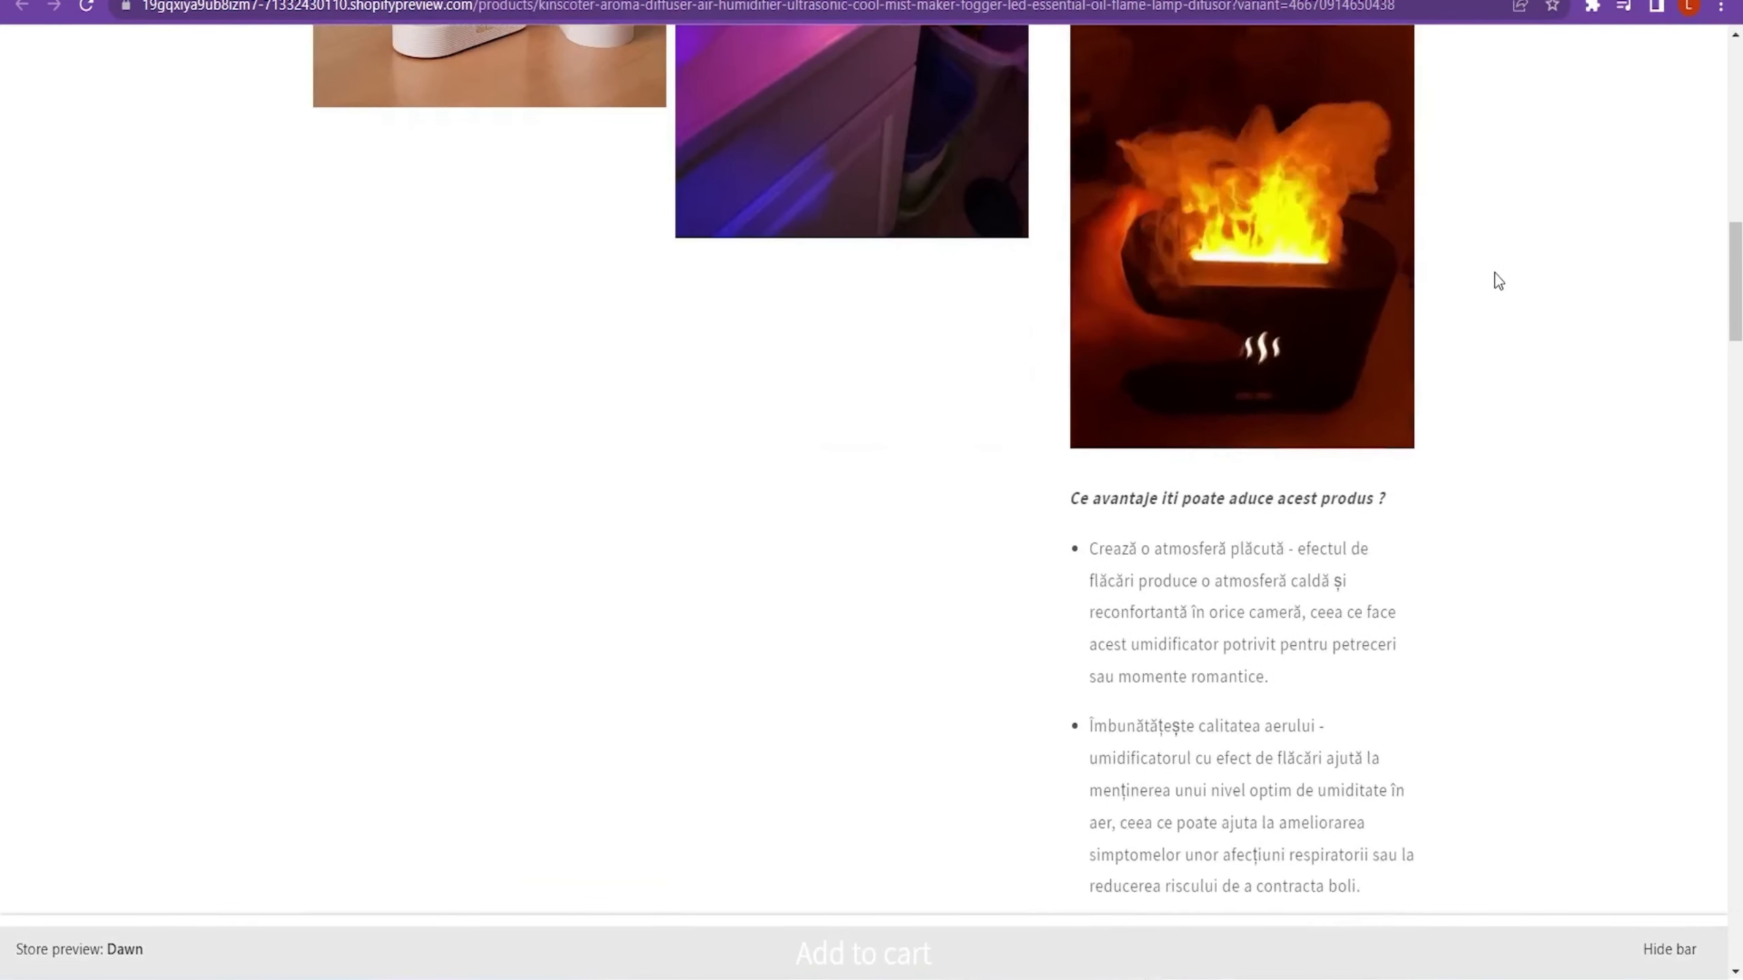
scroll(1498, 280, "down", 1)
scroll(1568, 280, "down", 2)
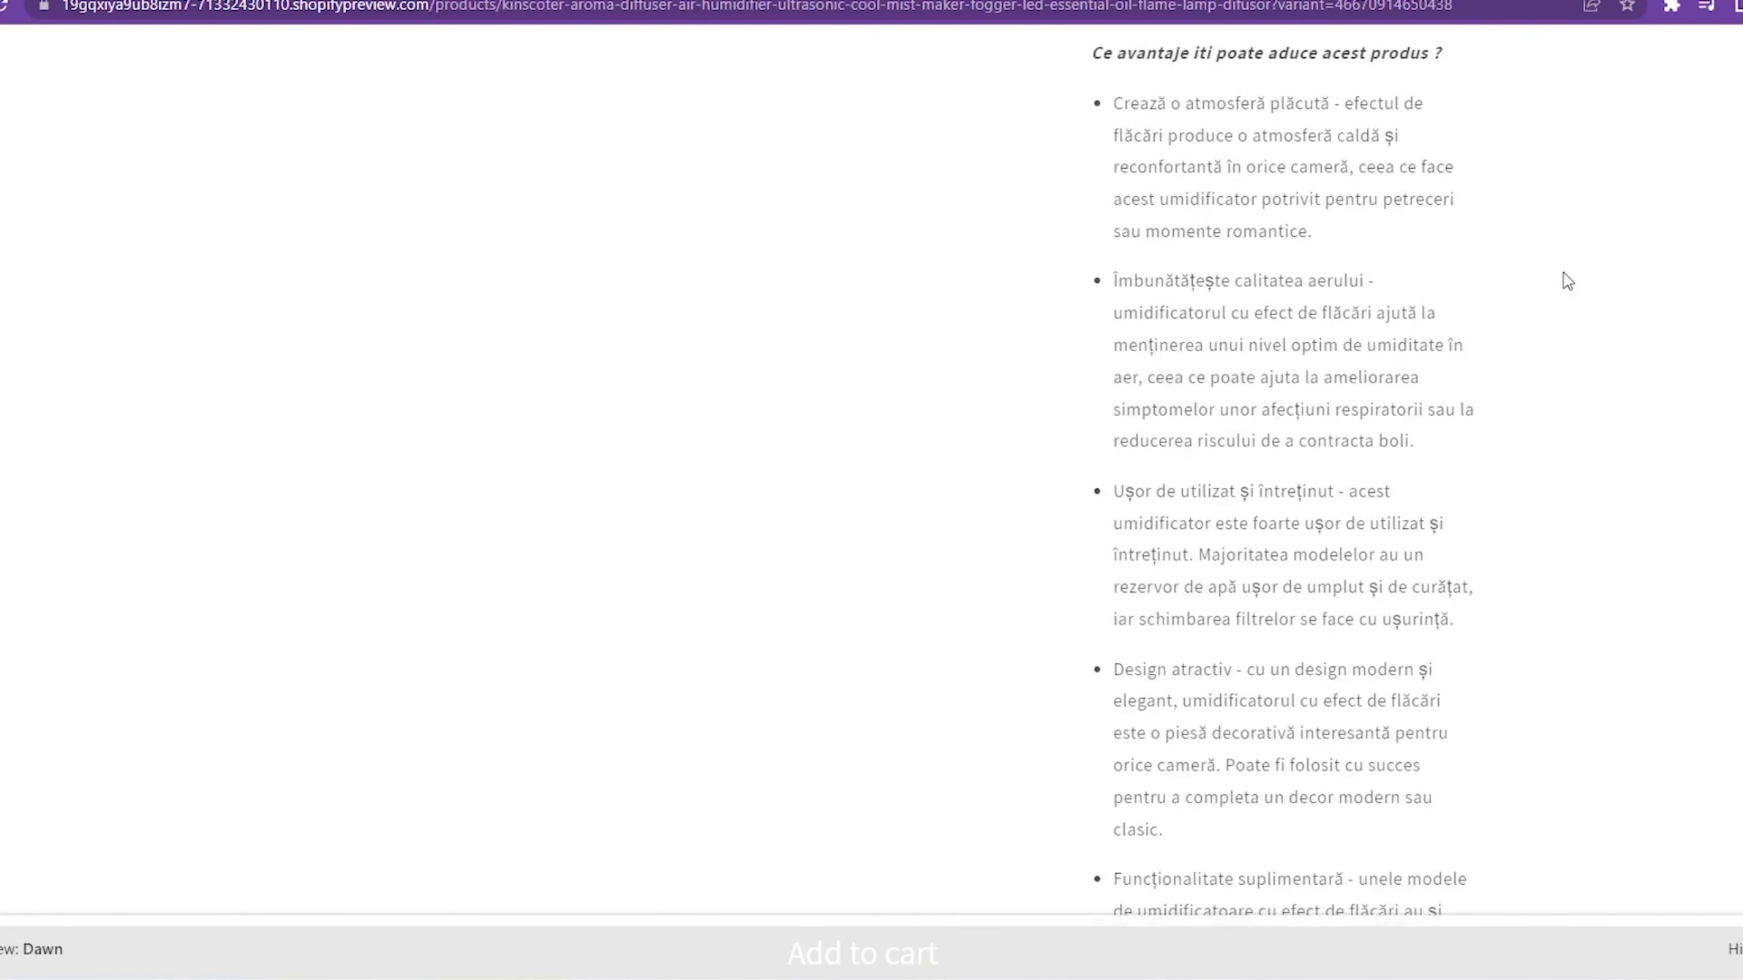